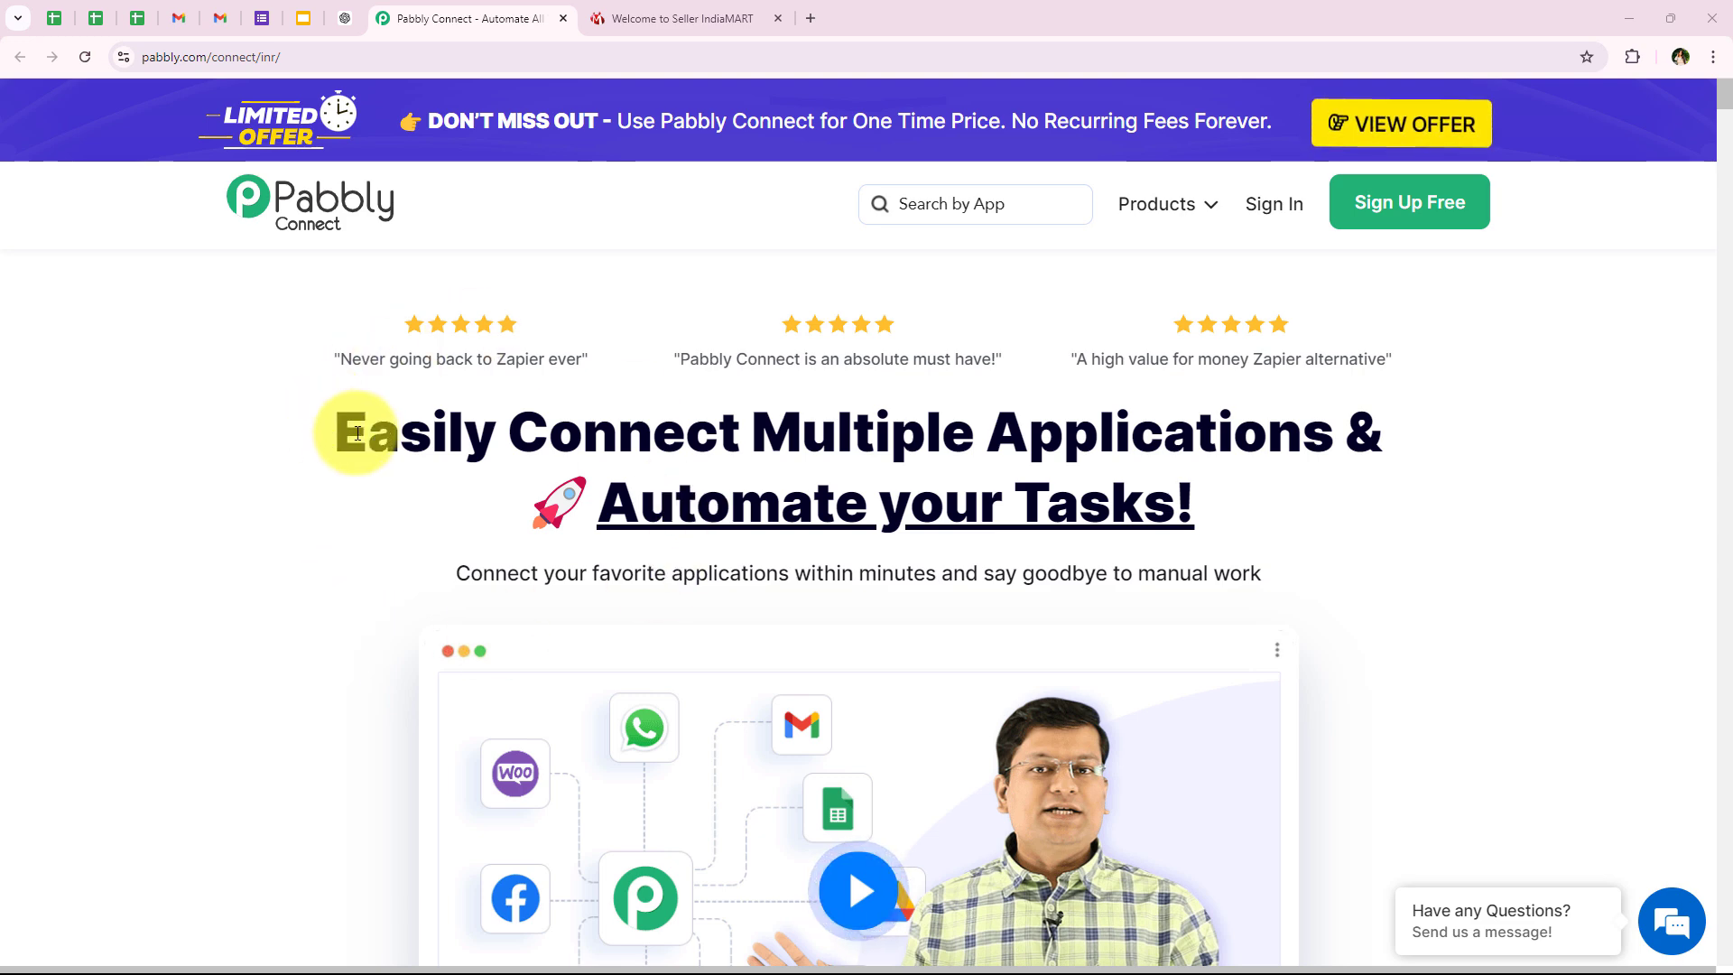
Glance at the IndiaMART seller dashboard, then return to the Pabbly Connect website.
click(730, 12)
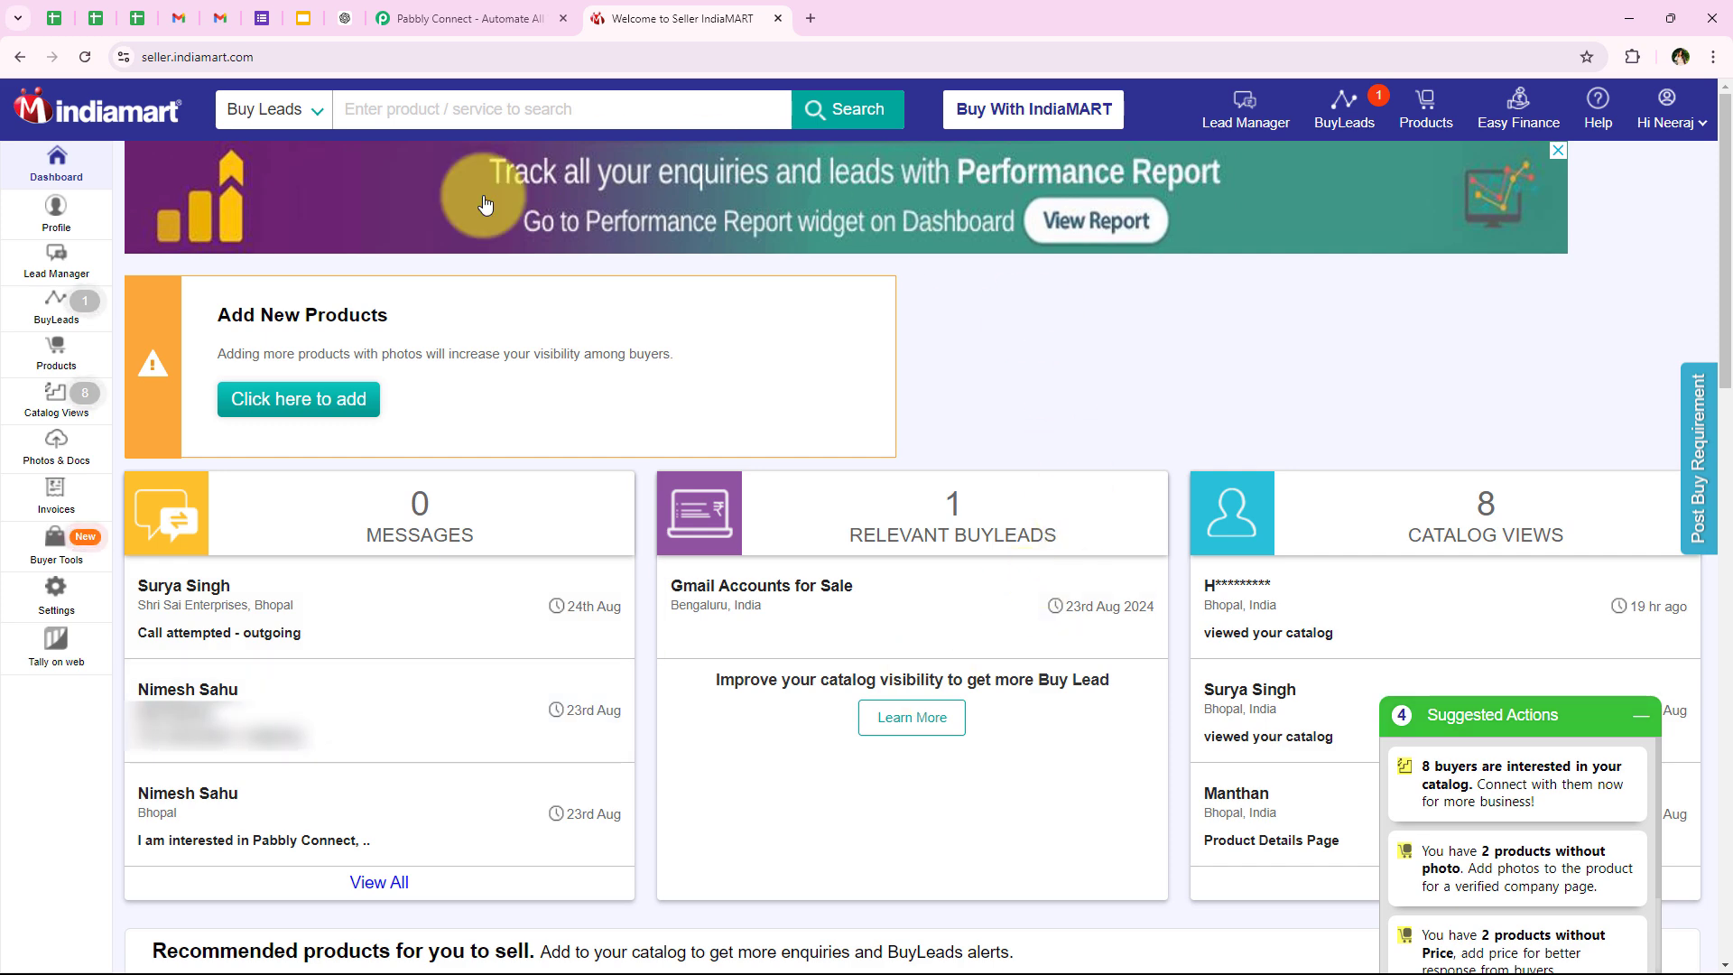
click(471, 13)
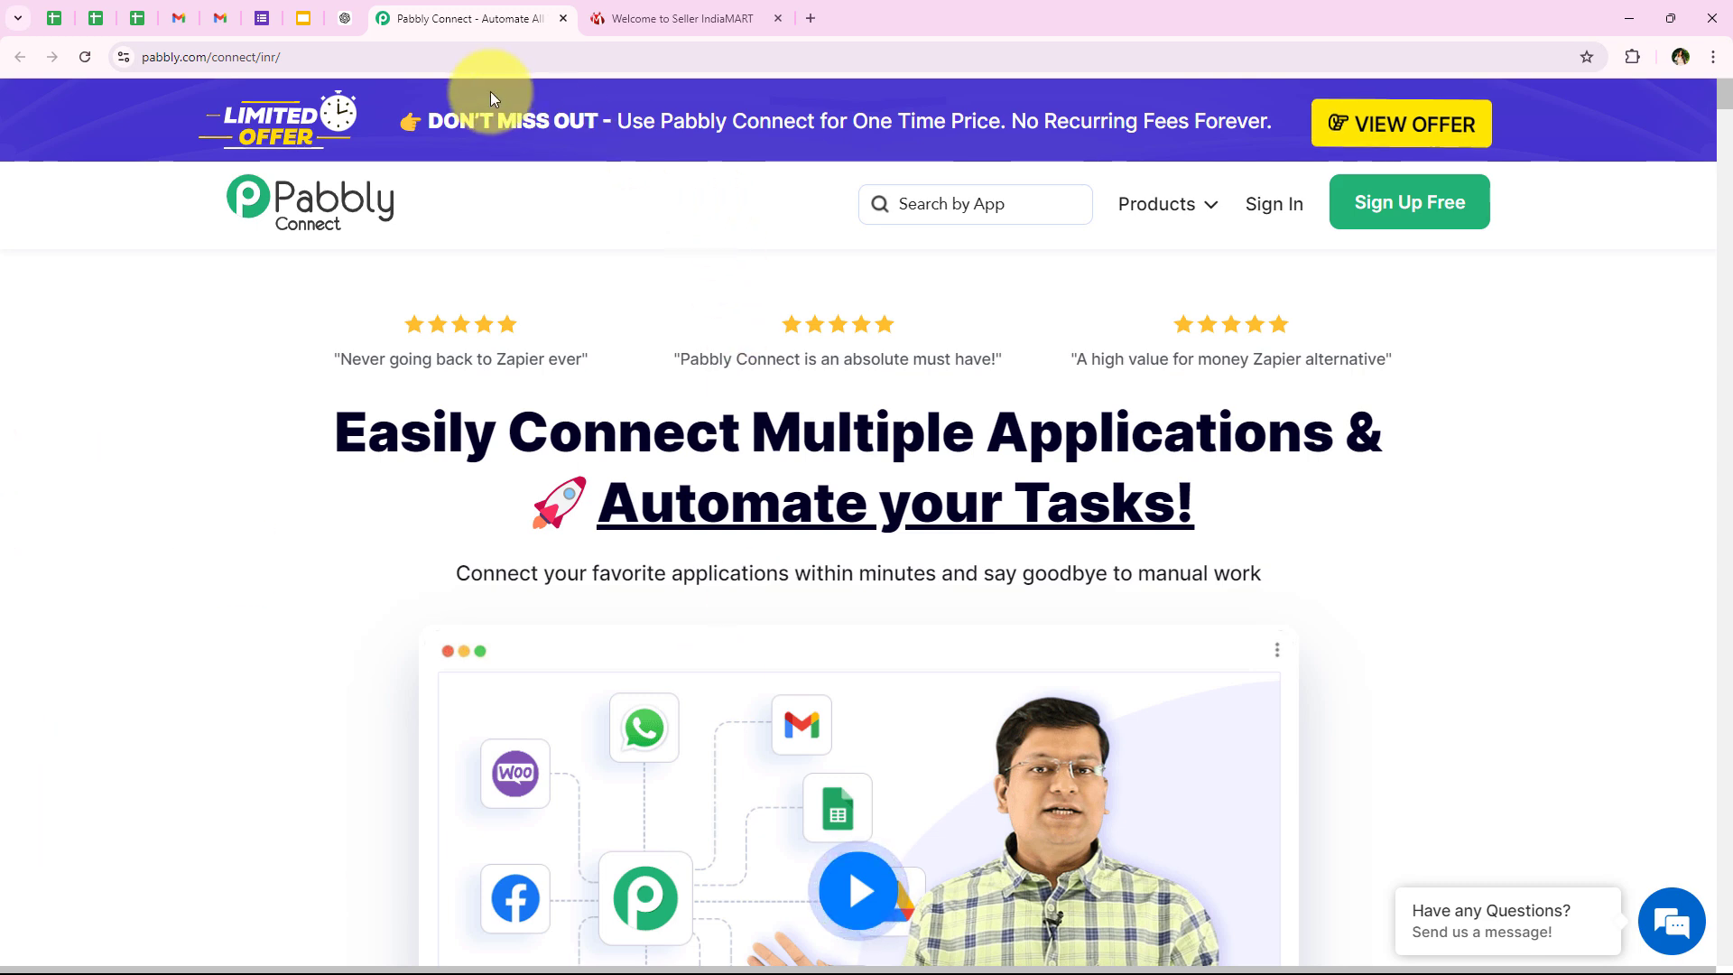
click(488, 65)
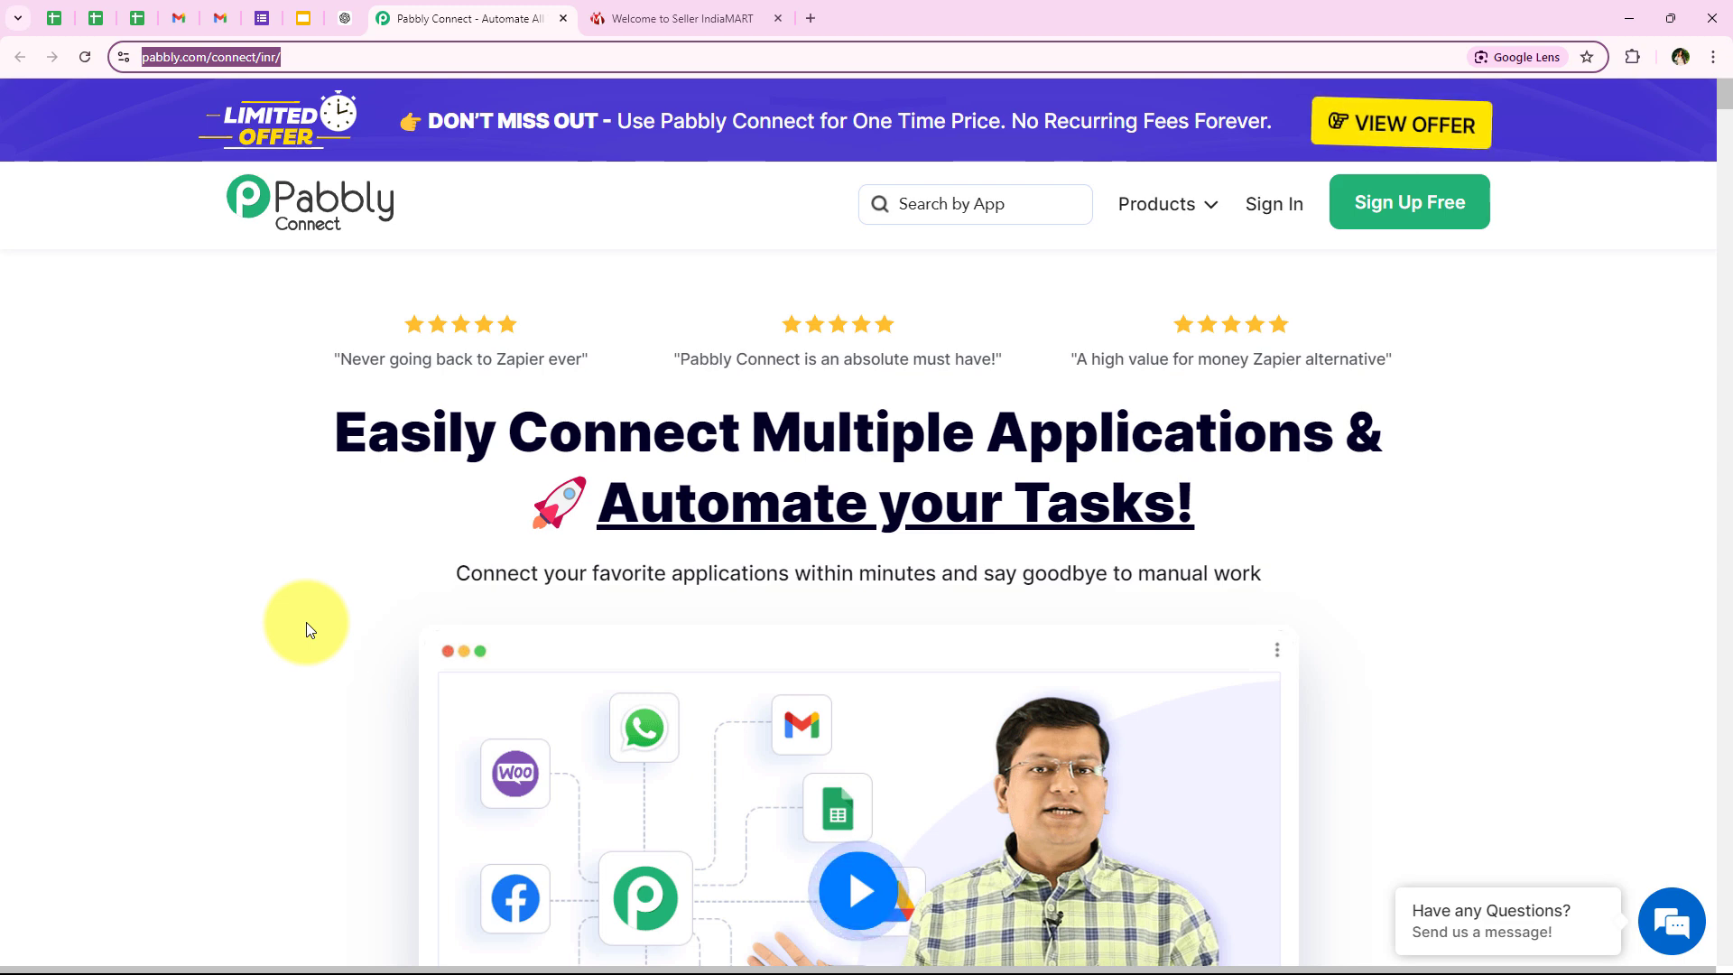
click(204, 415)
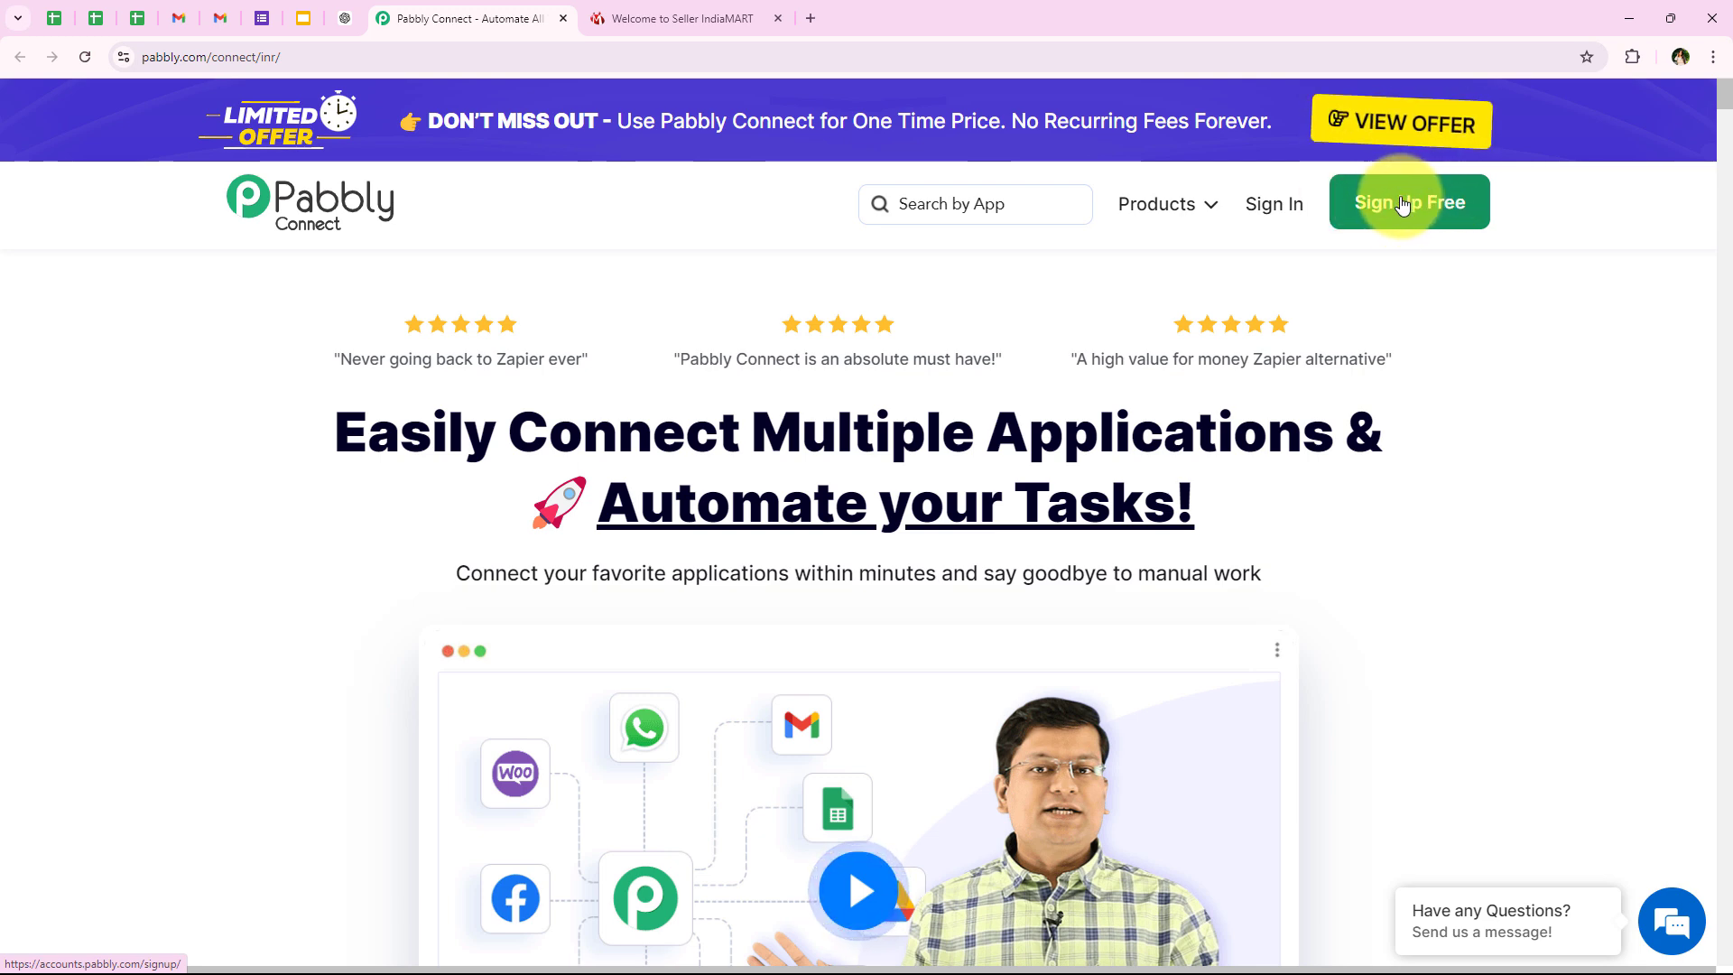
Go to the Pabbly account's All Pabbly Apps page and launch Pabbly Connect in a new tab.
click(1286, 237)
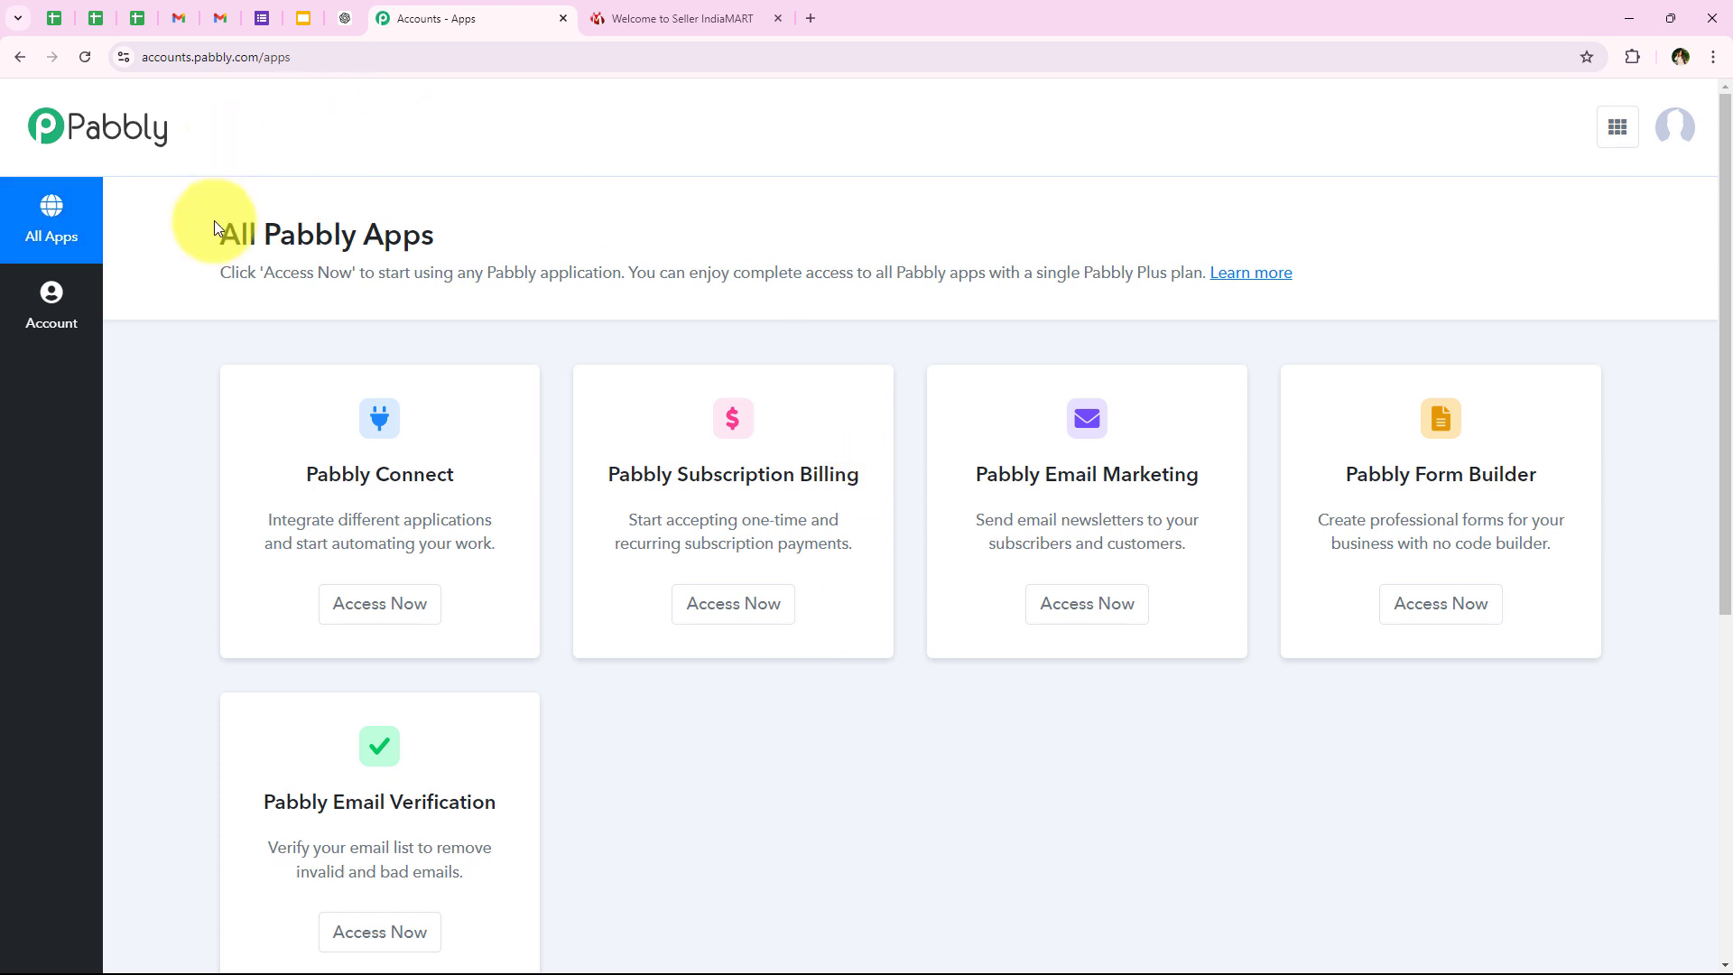
drag(216, 225, 436, 233)
click(480, 333)
scroll(480, 334, down, 2)
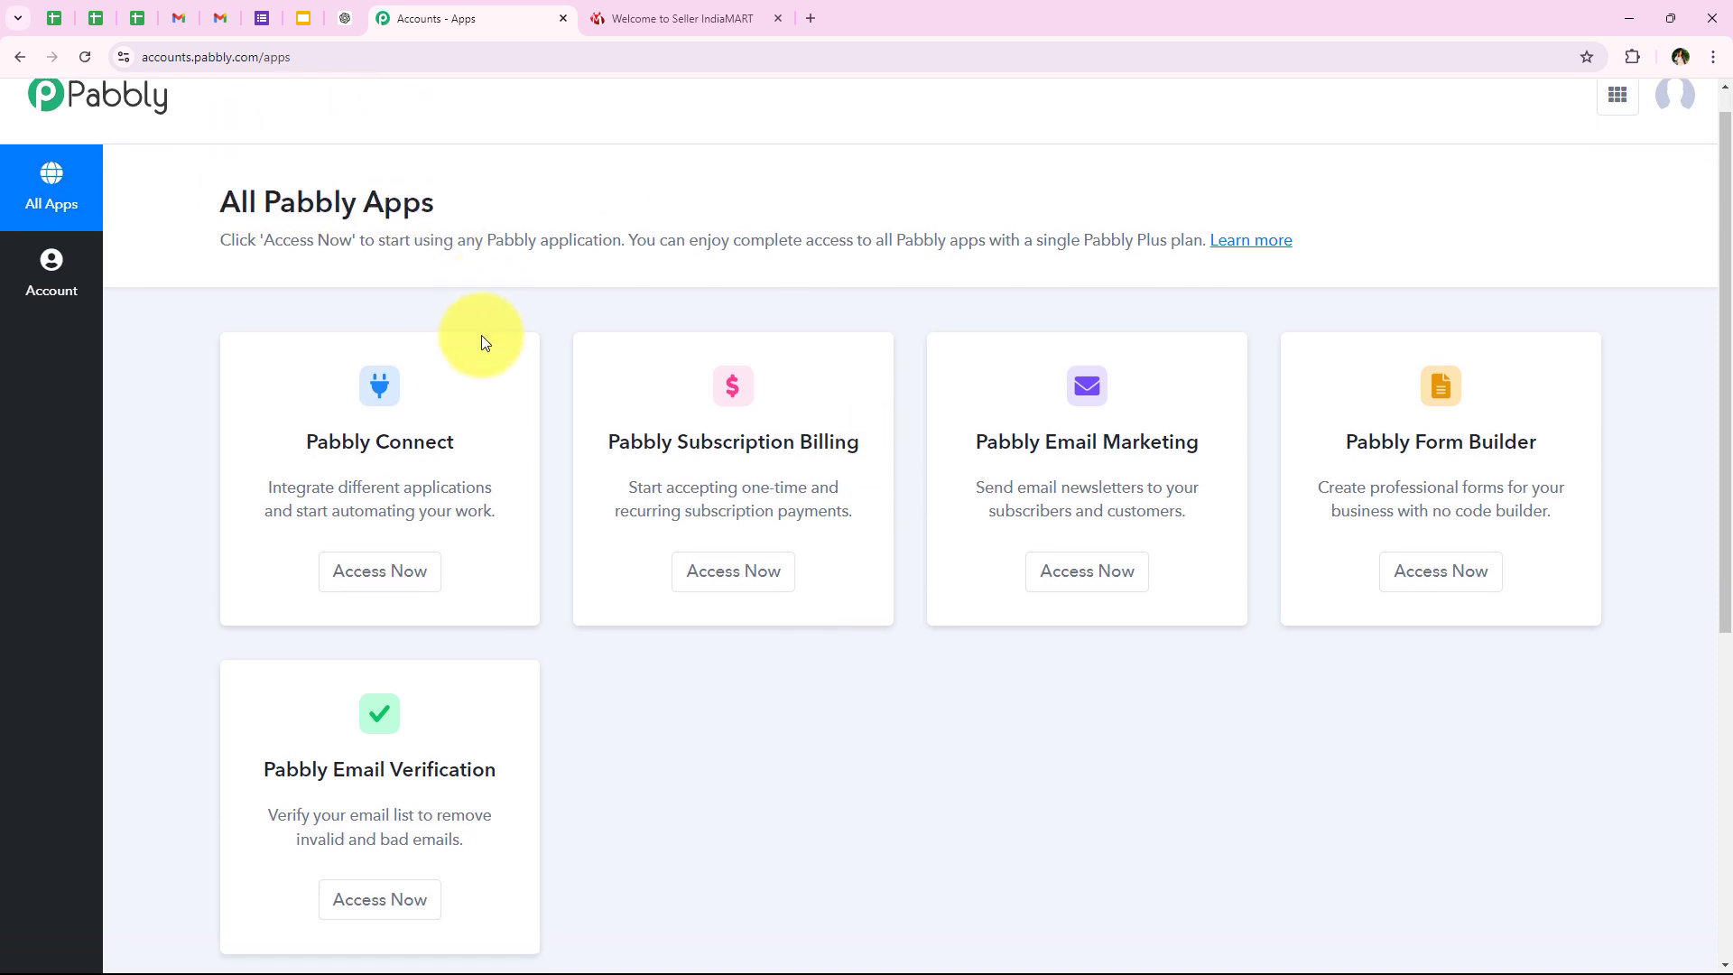
scroll(512, 700, up, 2)
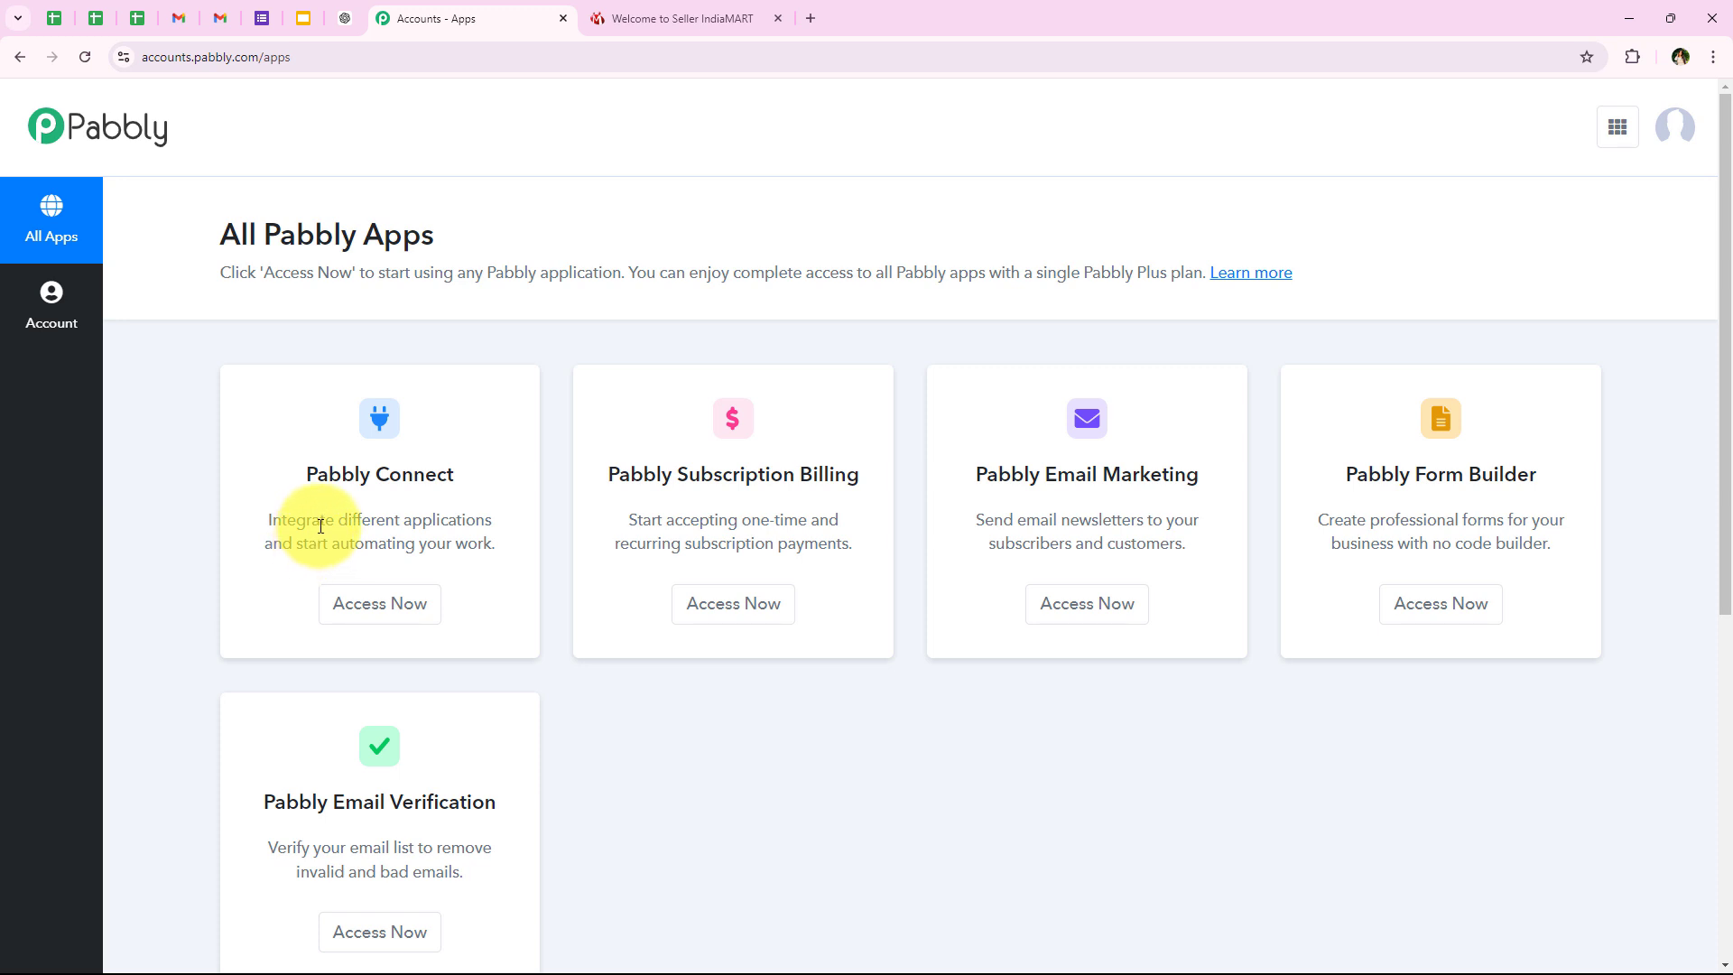
drag(309, 473, 472, 475)
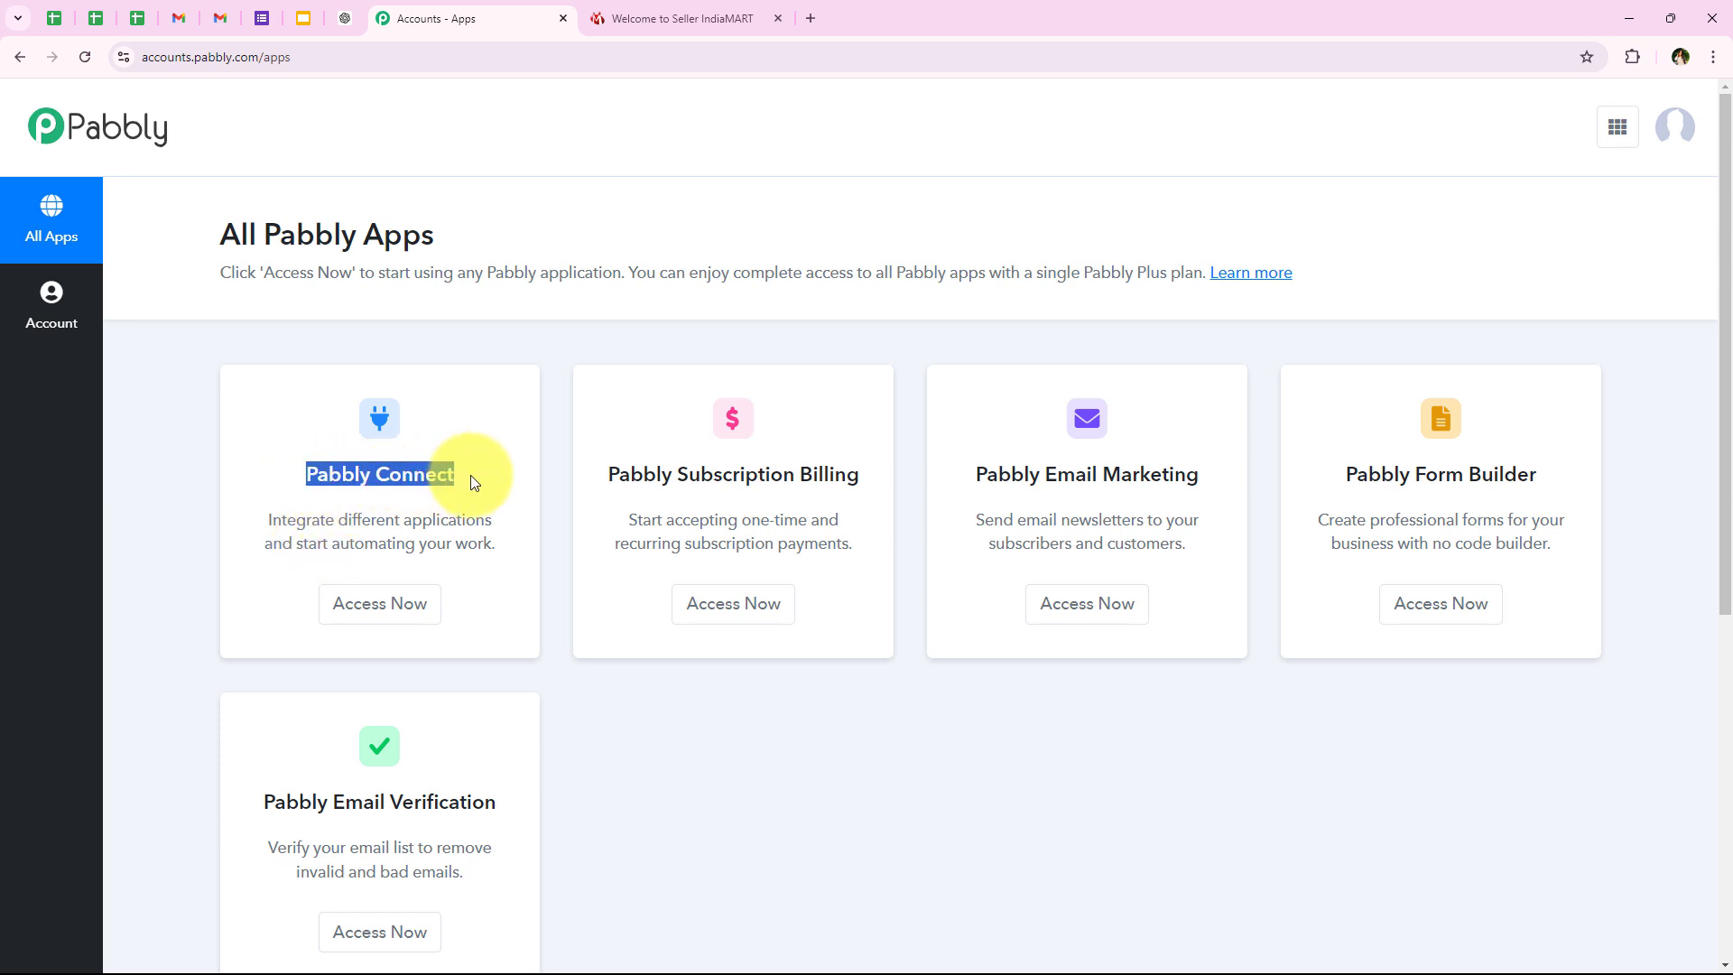
drag(340, 522, 508, 529)
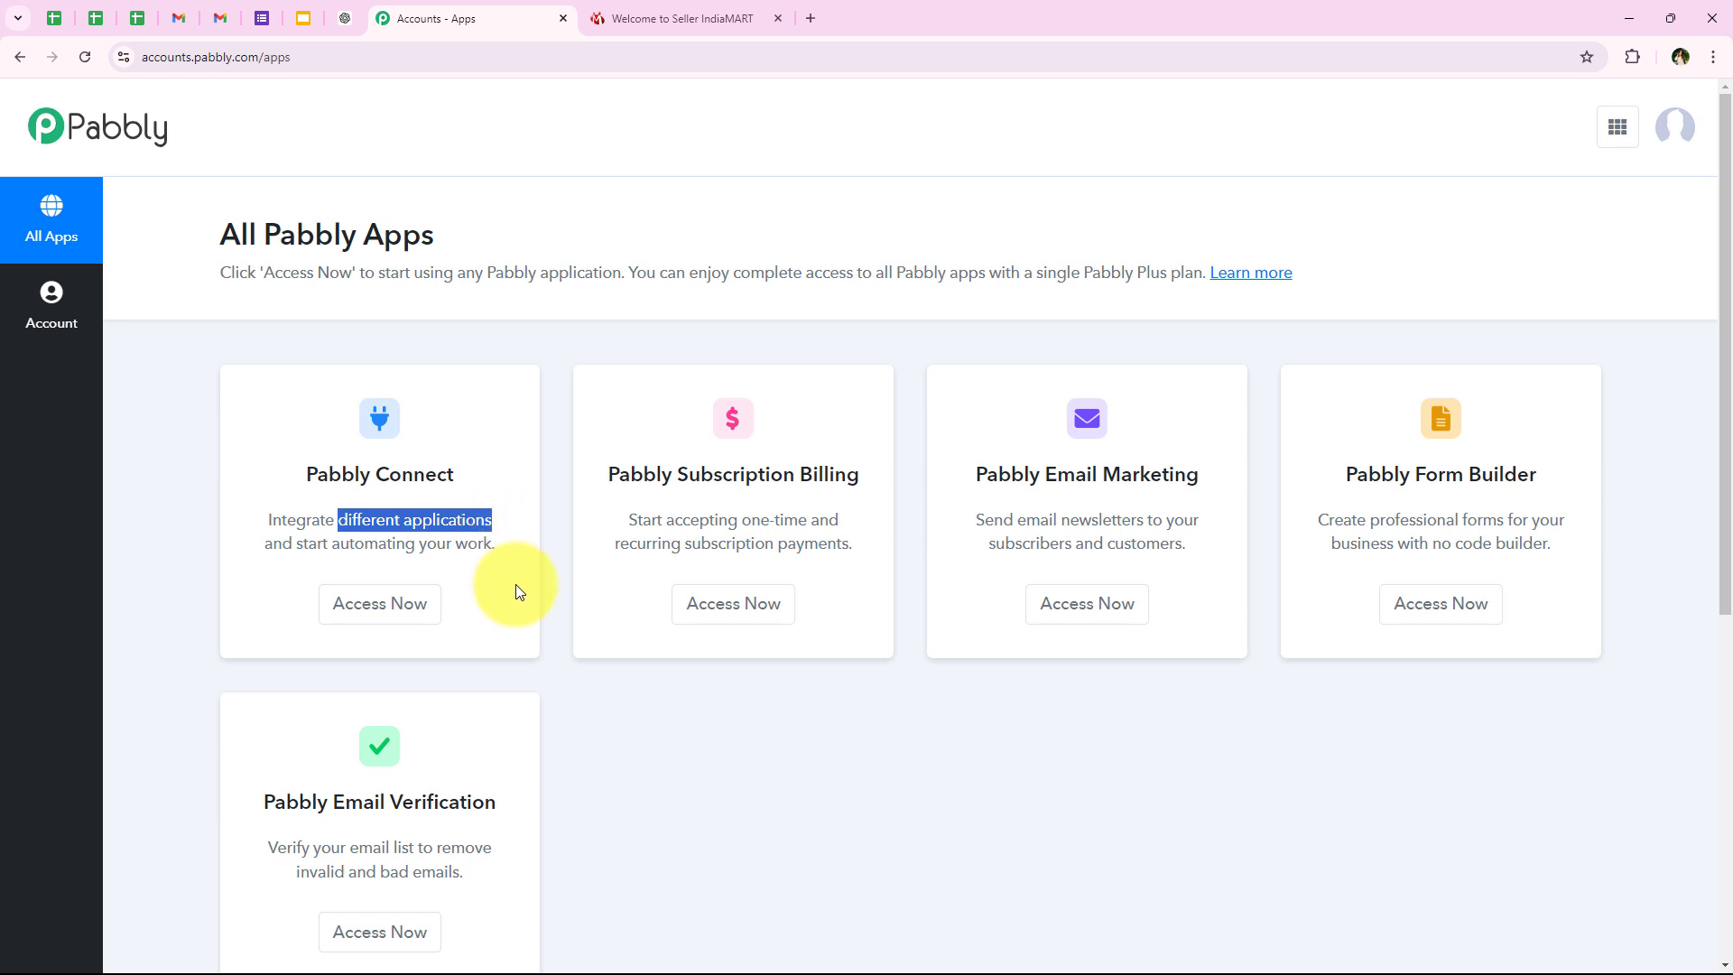
click(380, 603)
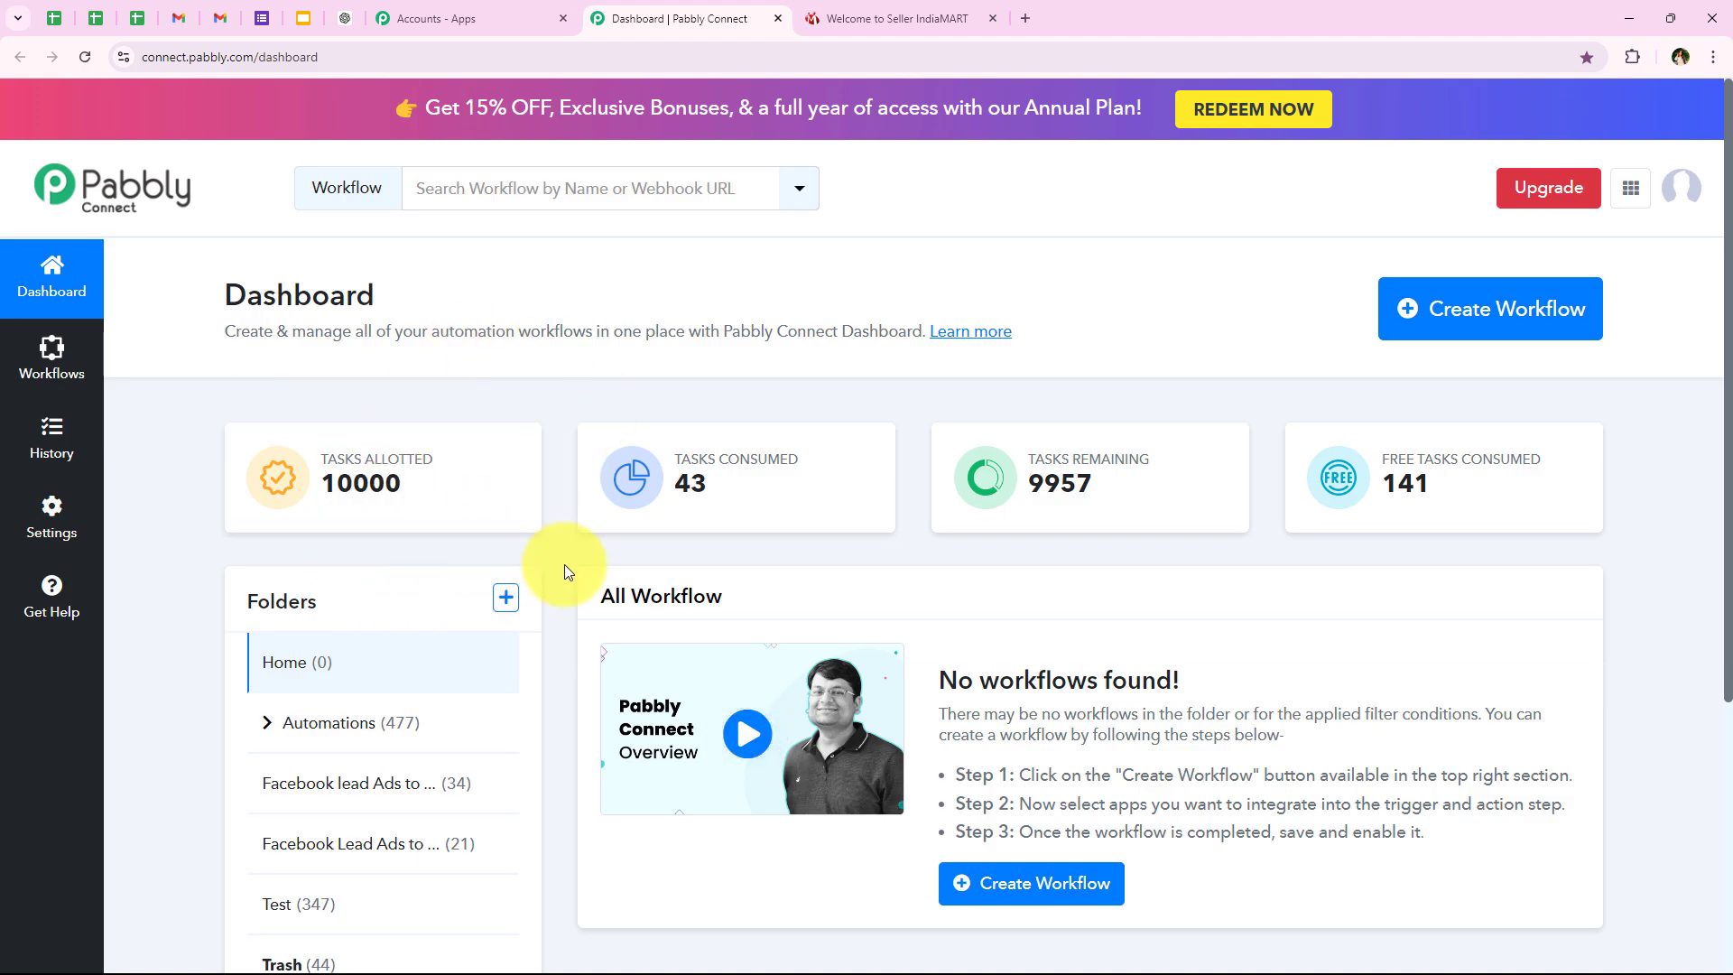
Create a new workflow 'Send Automated Emails to IndiaMART Leads via Gmail' filed under the Automations folder.
click(1403, 309)
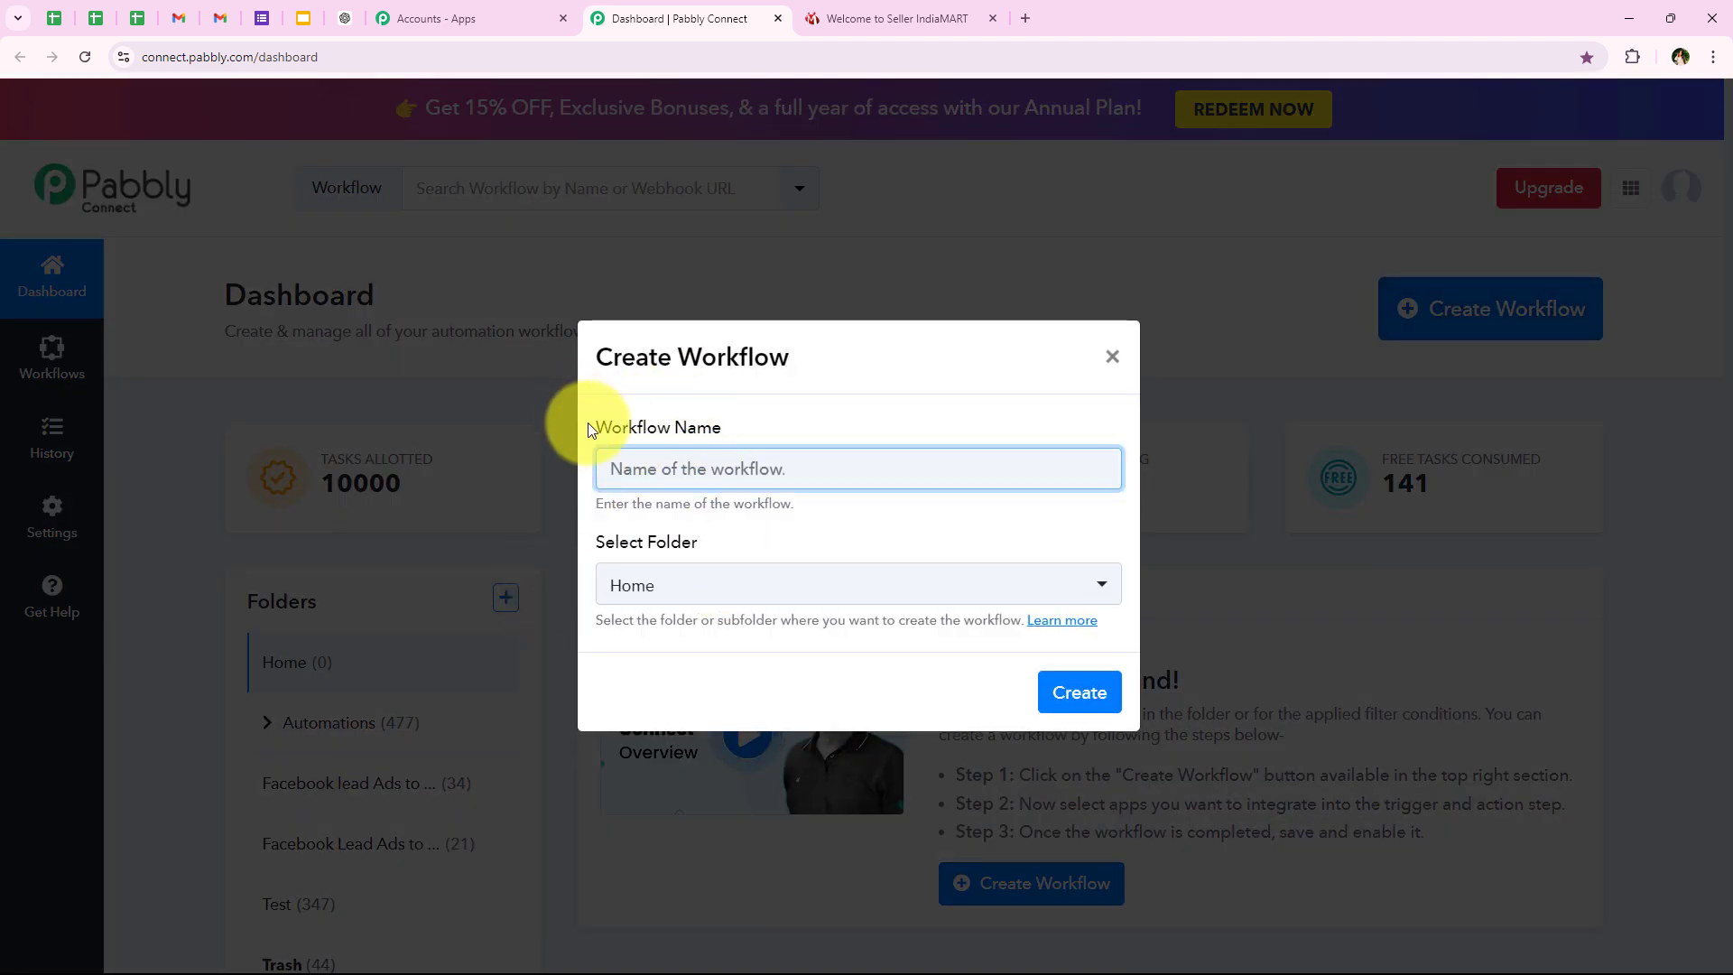
drag(587, 427, 736, 427)
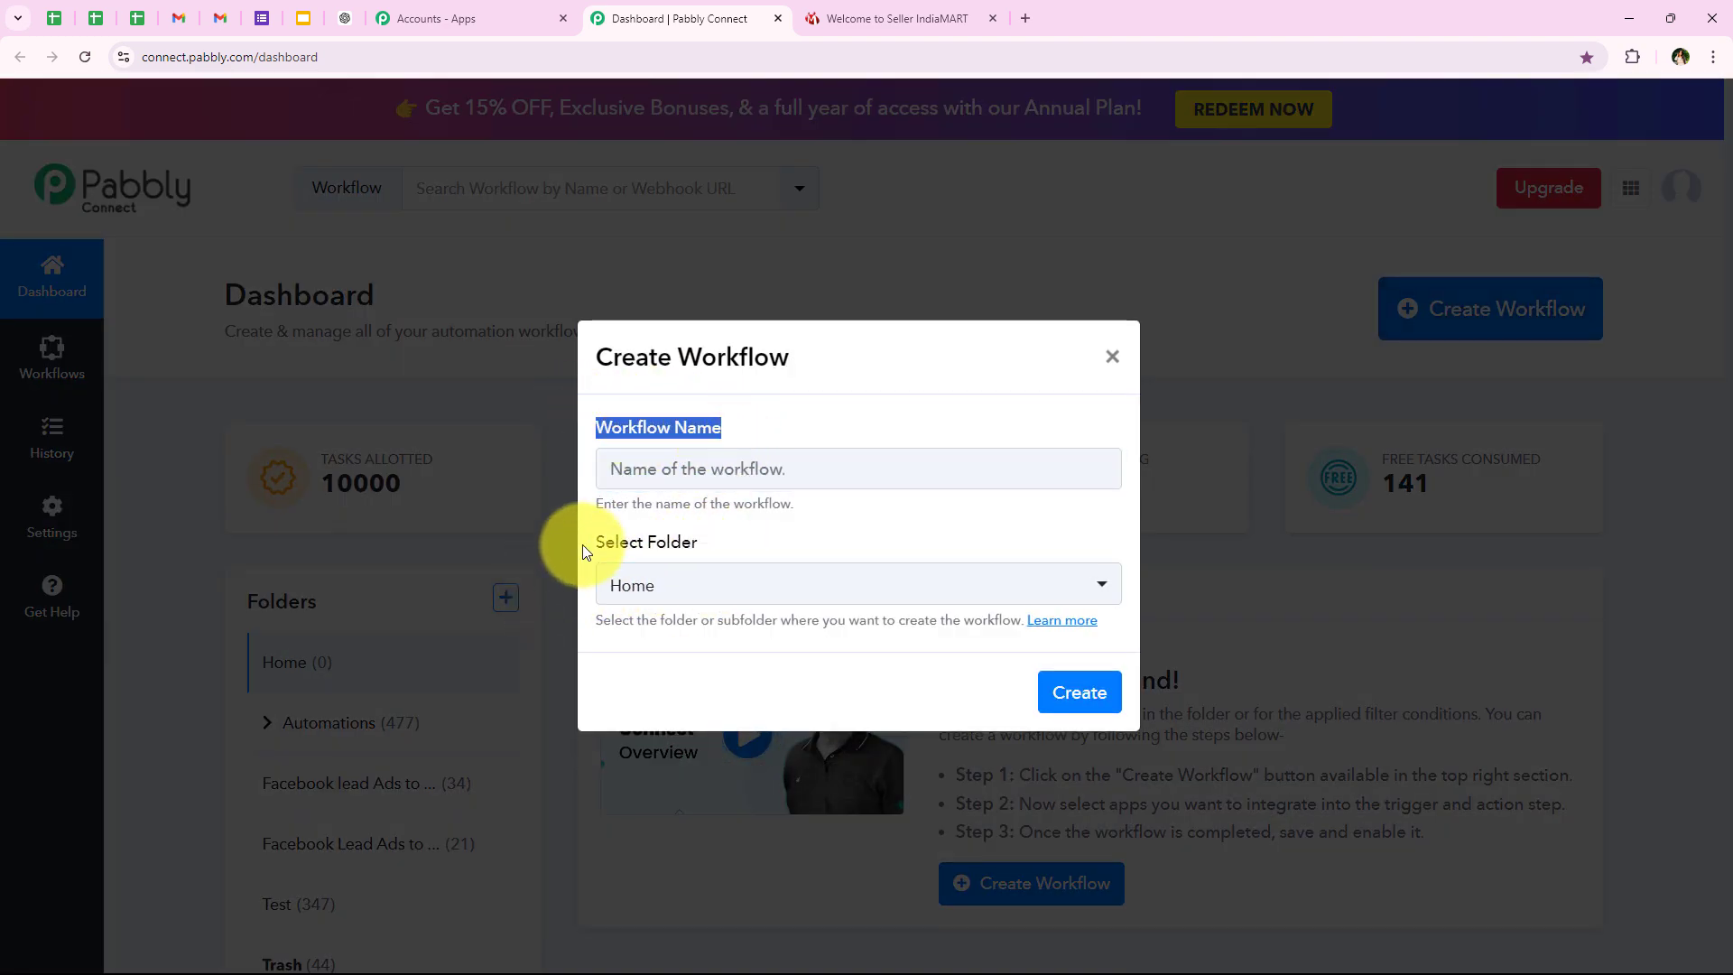
drag(582, 541, 783, 542)
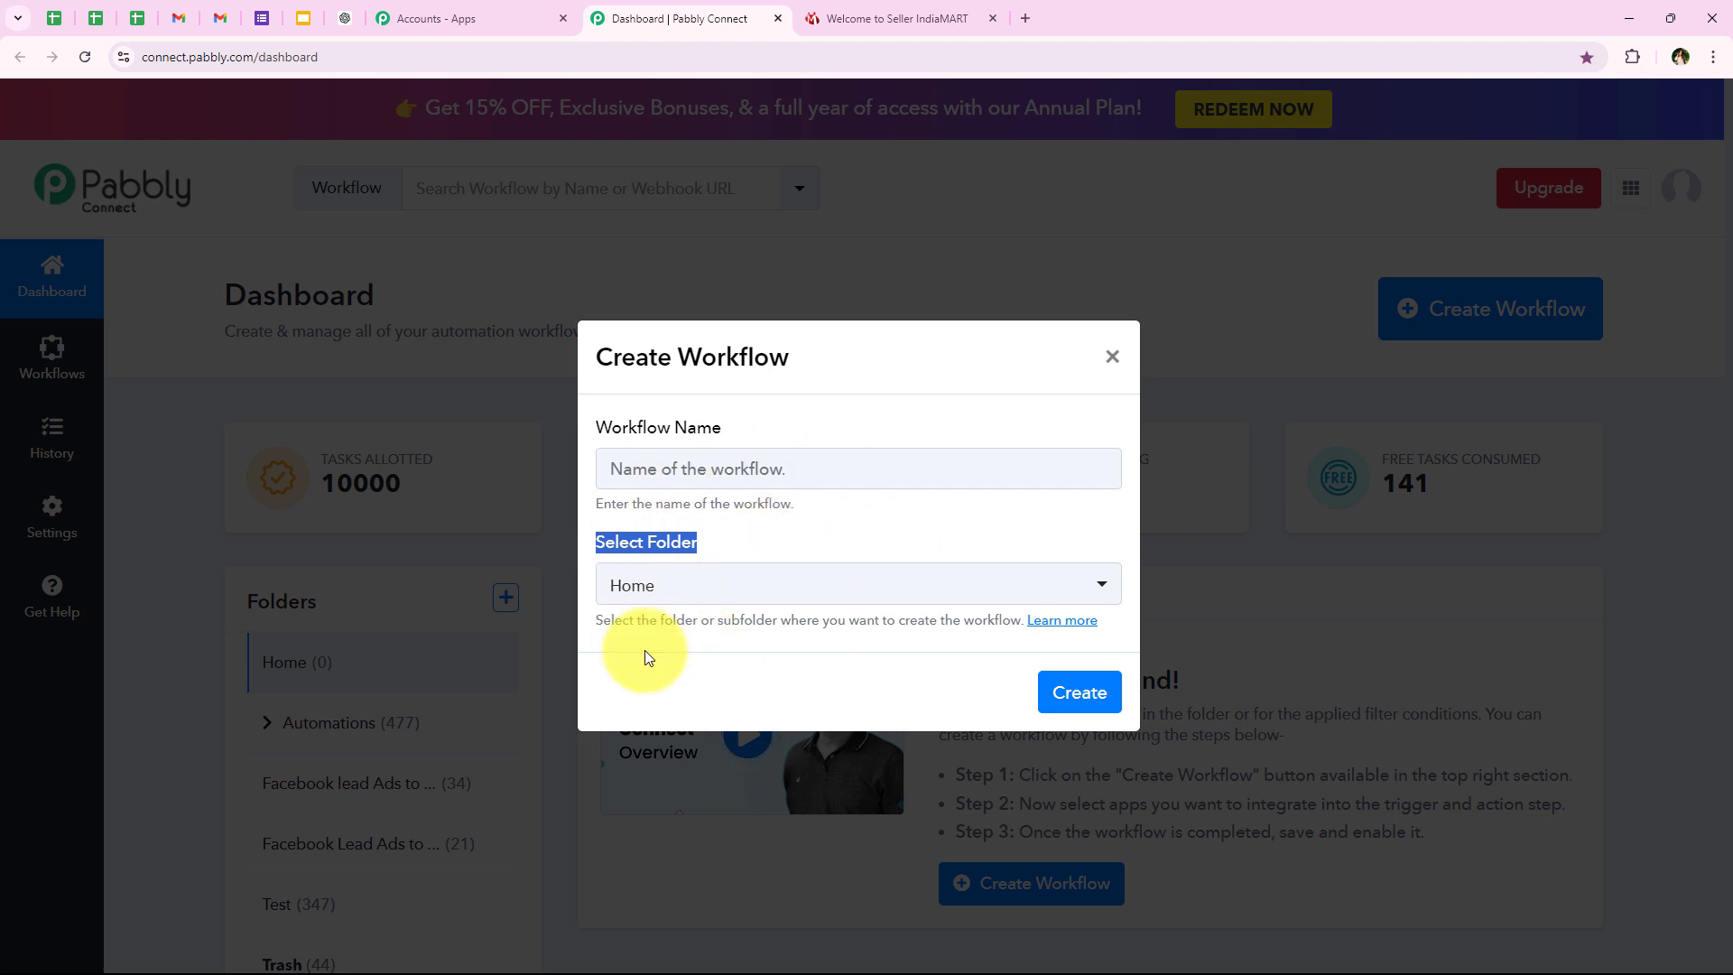
click(699, 594)
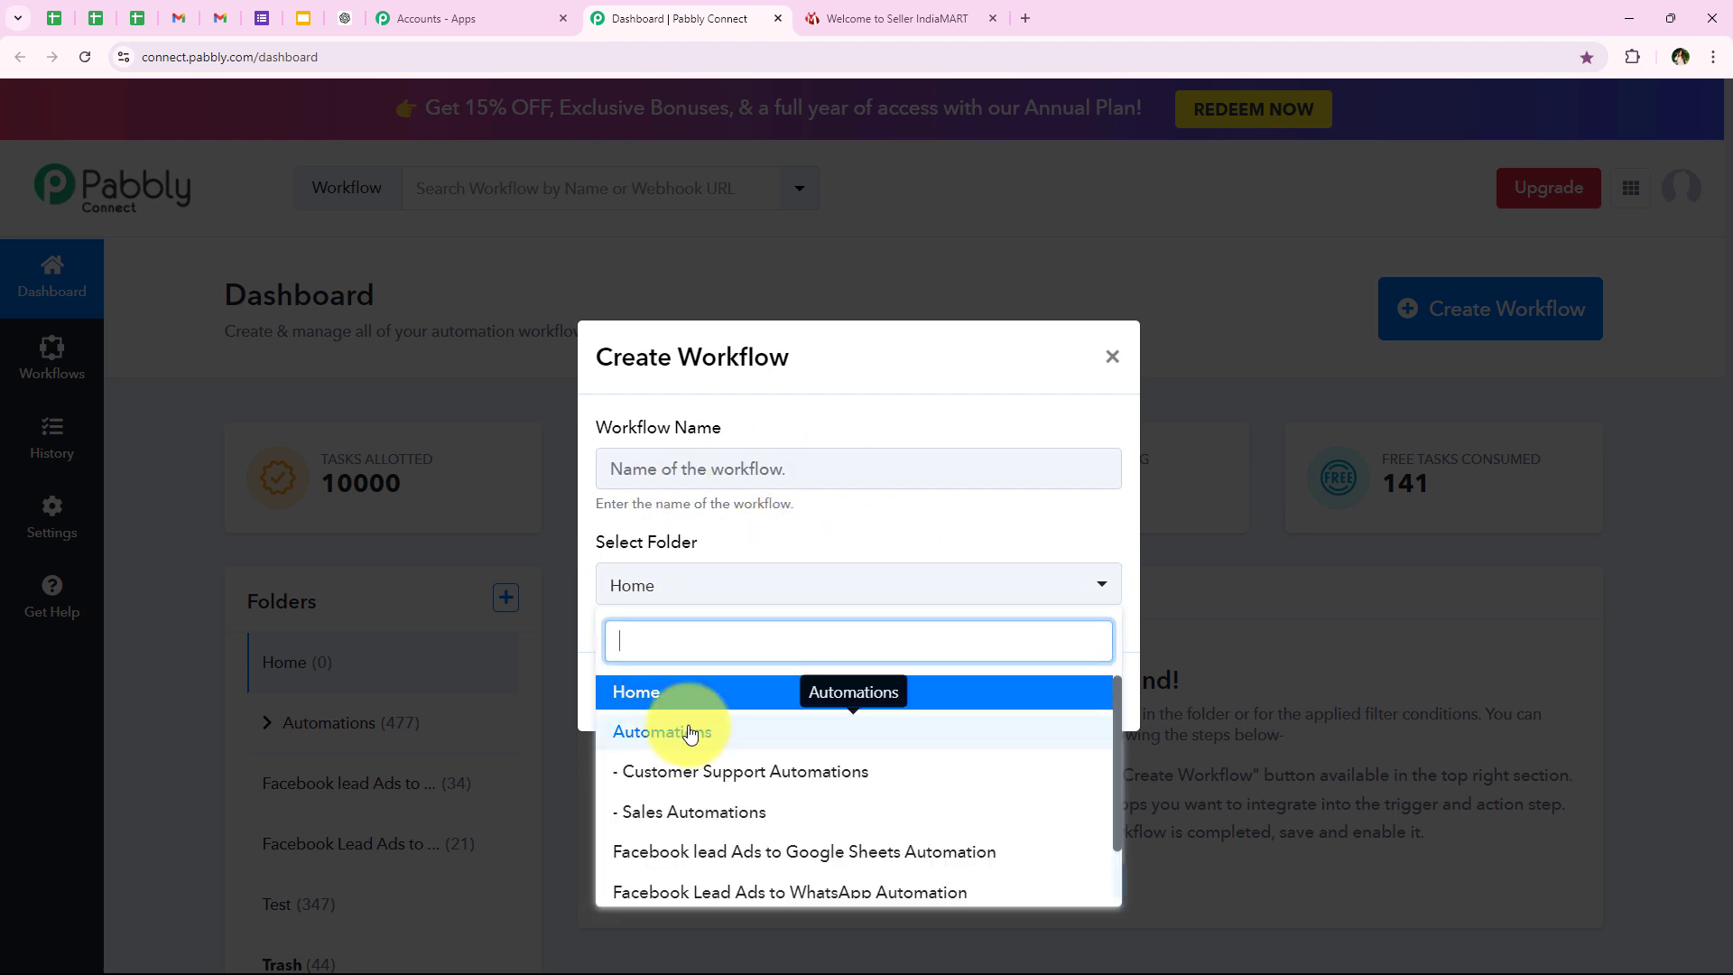
click(893, 731)
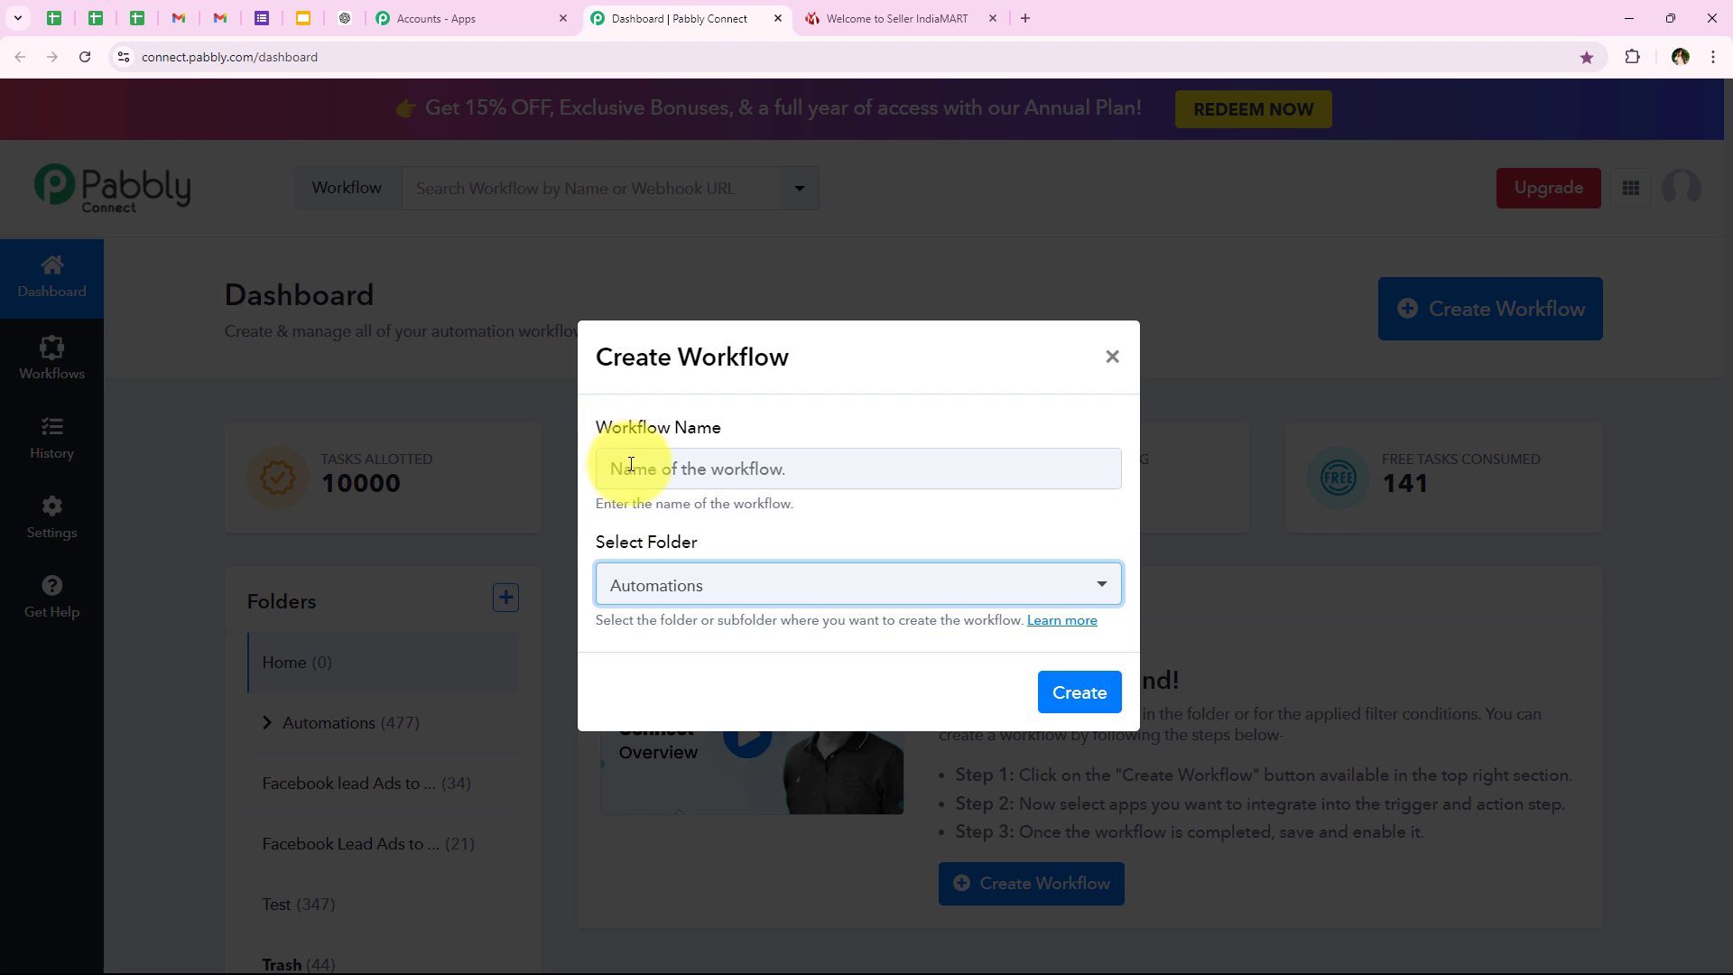
click(631, 466)
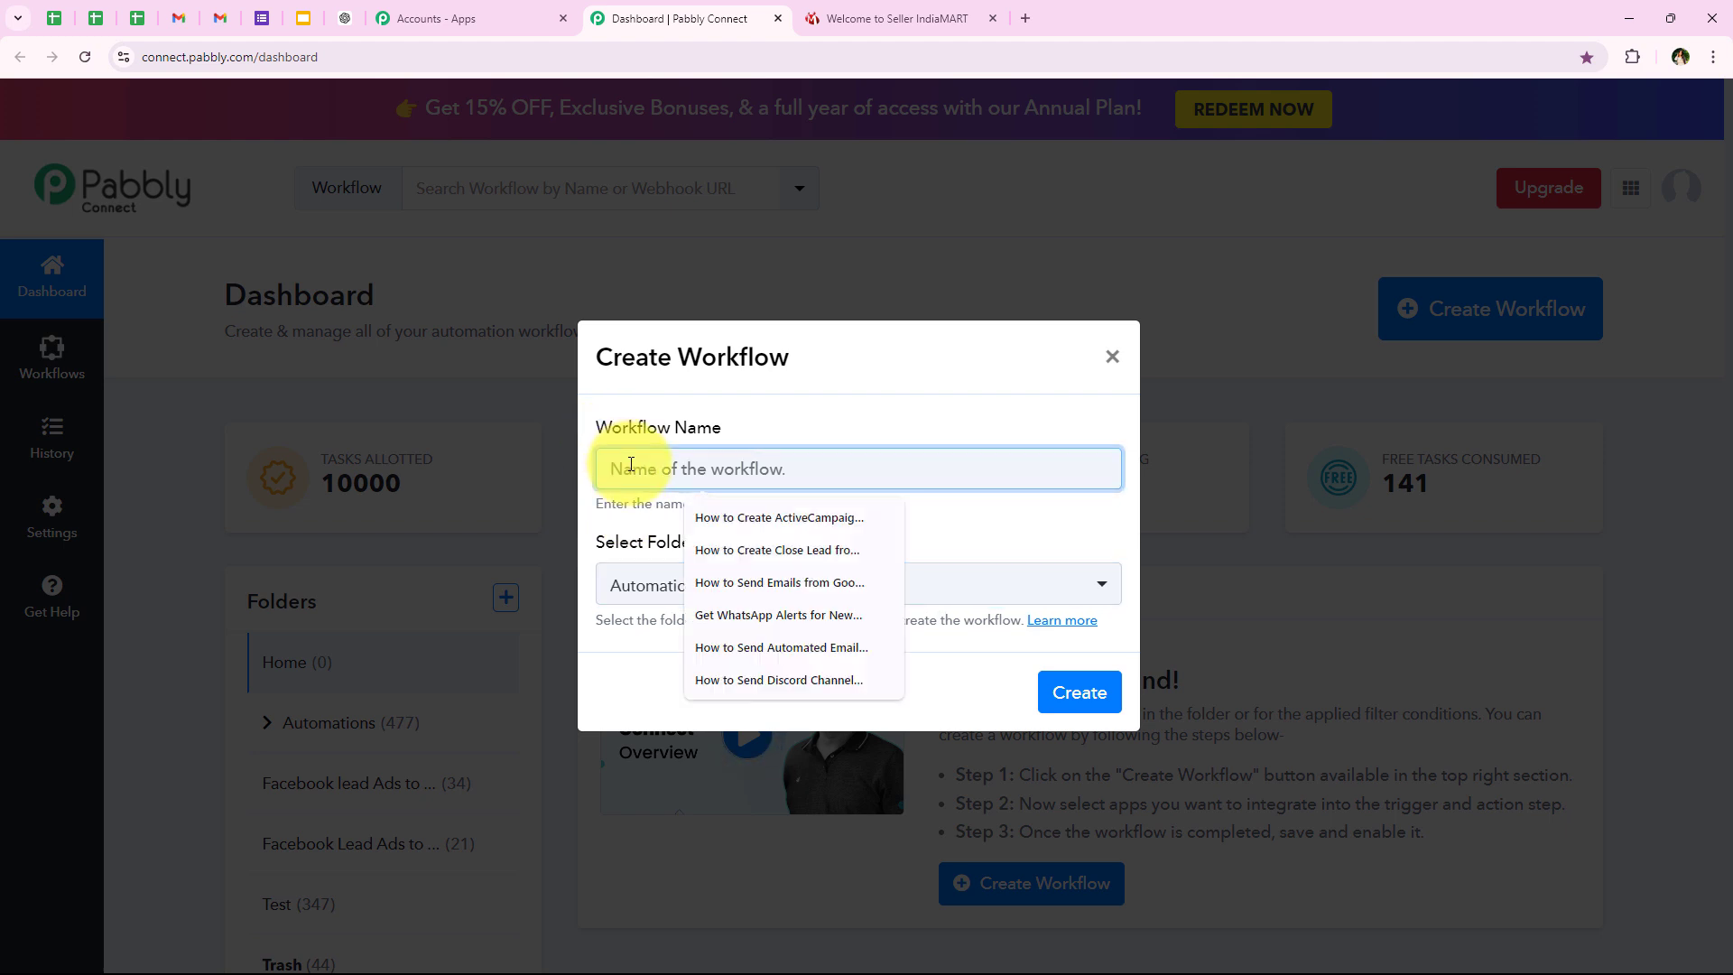
text(Send Automated Emails to IndiaMART Leads via Gmail)
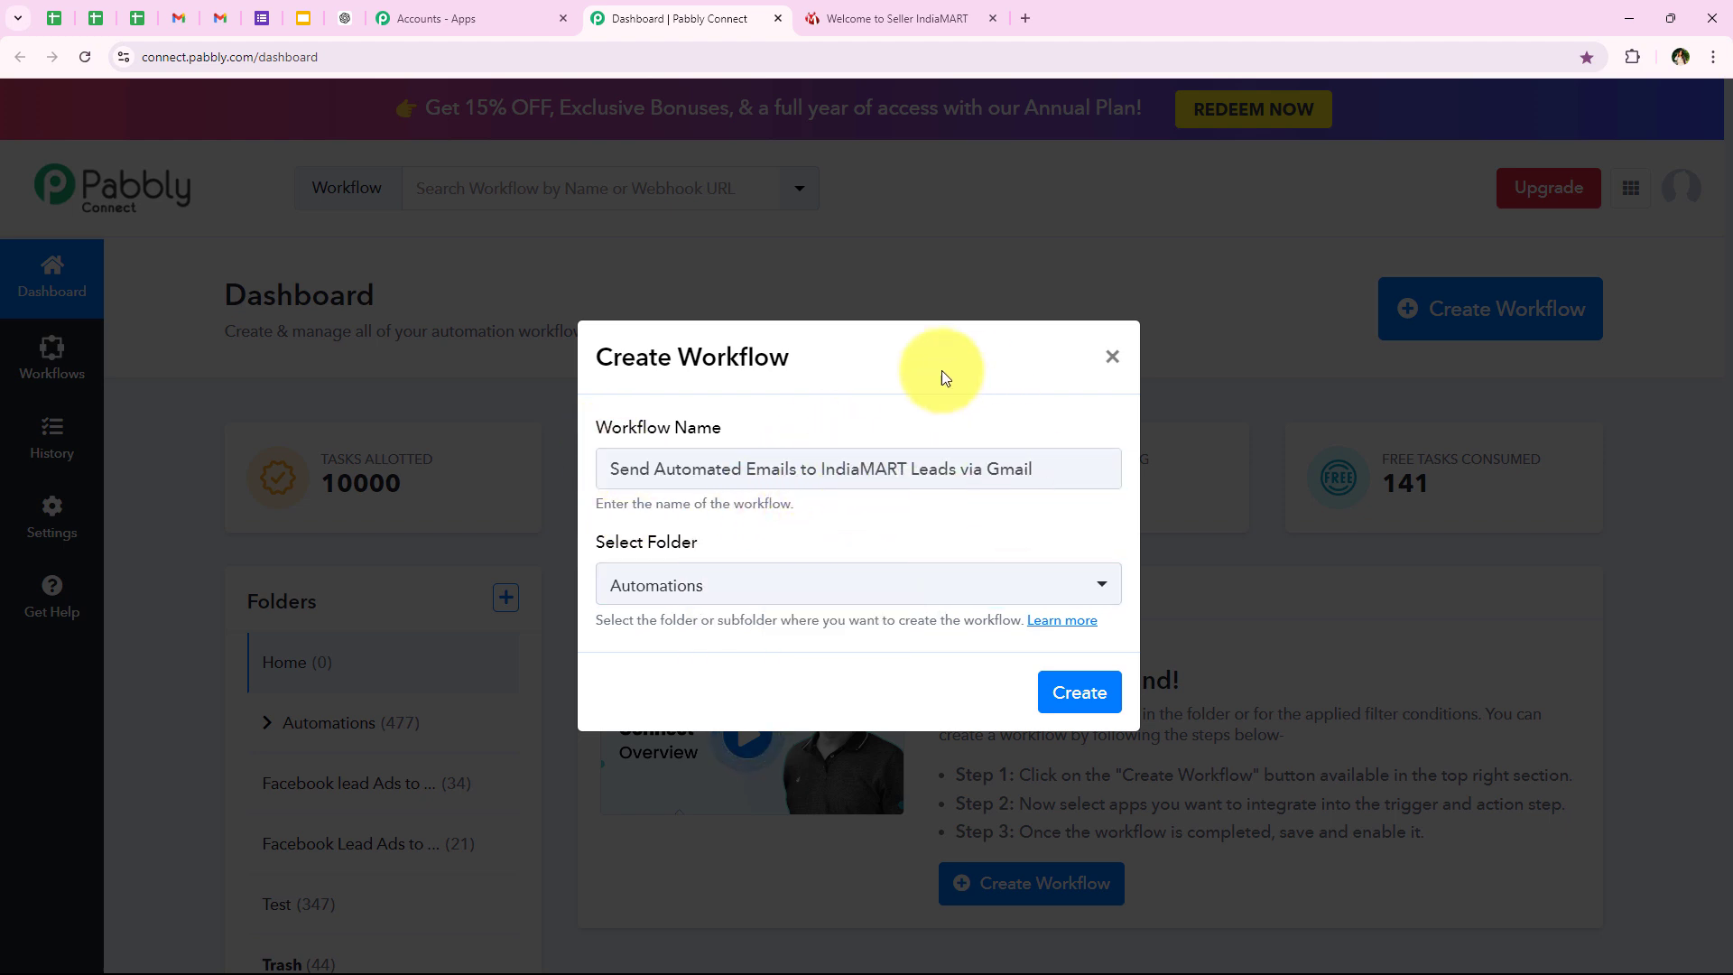
click(1090, 693)
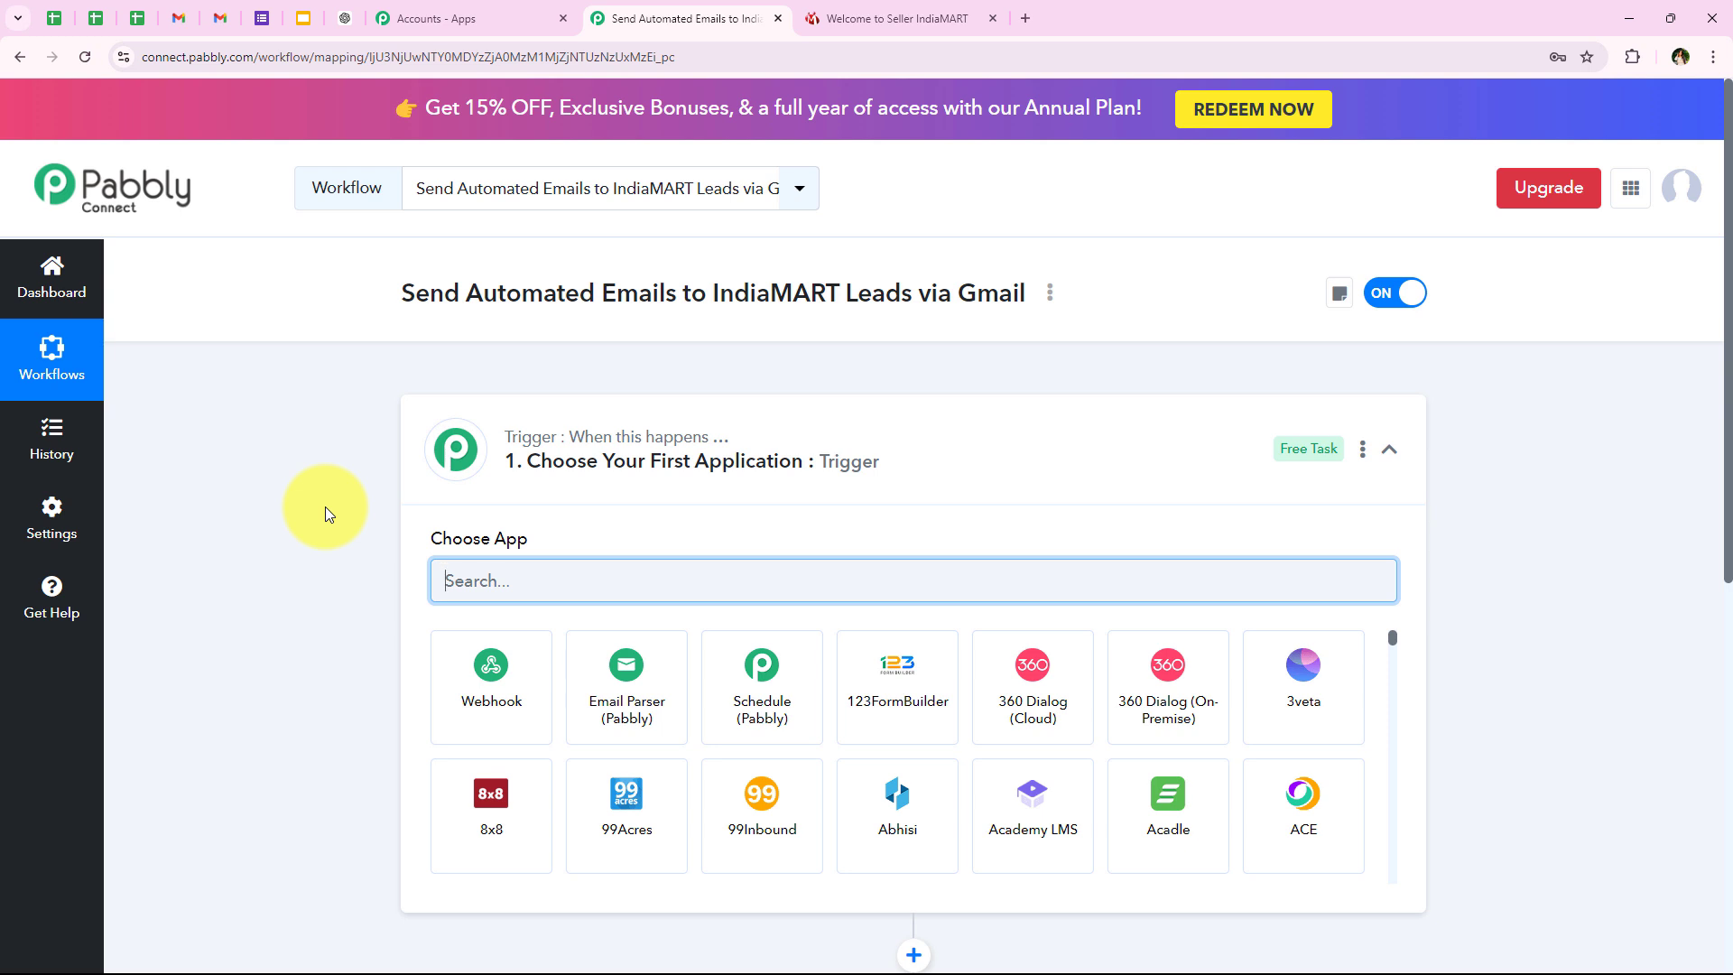
Search 'IndiaMART' in the trigger step's app picker and select the IndiaMART app.
click(546, 451)
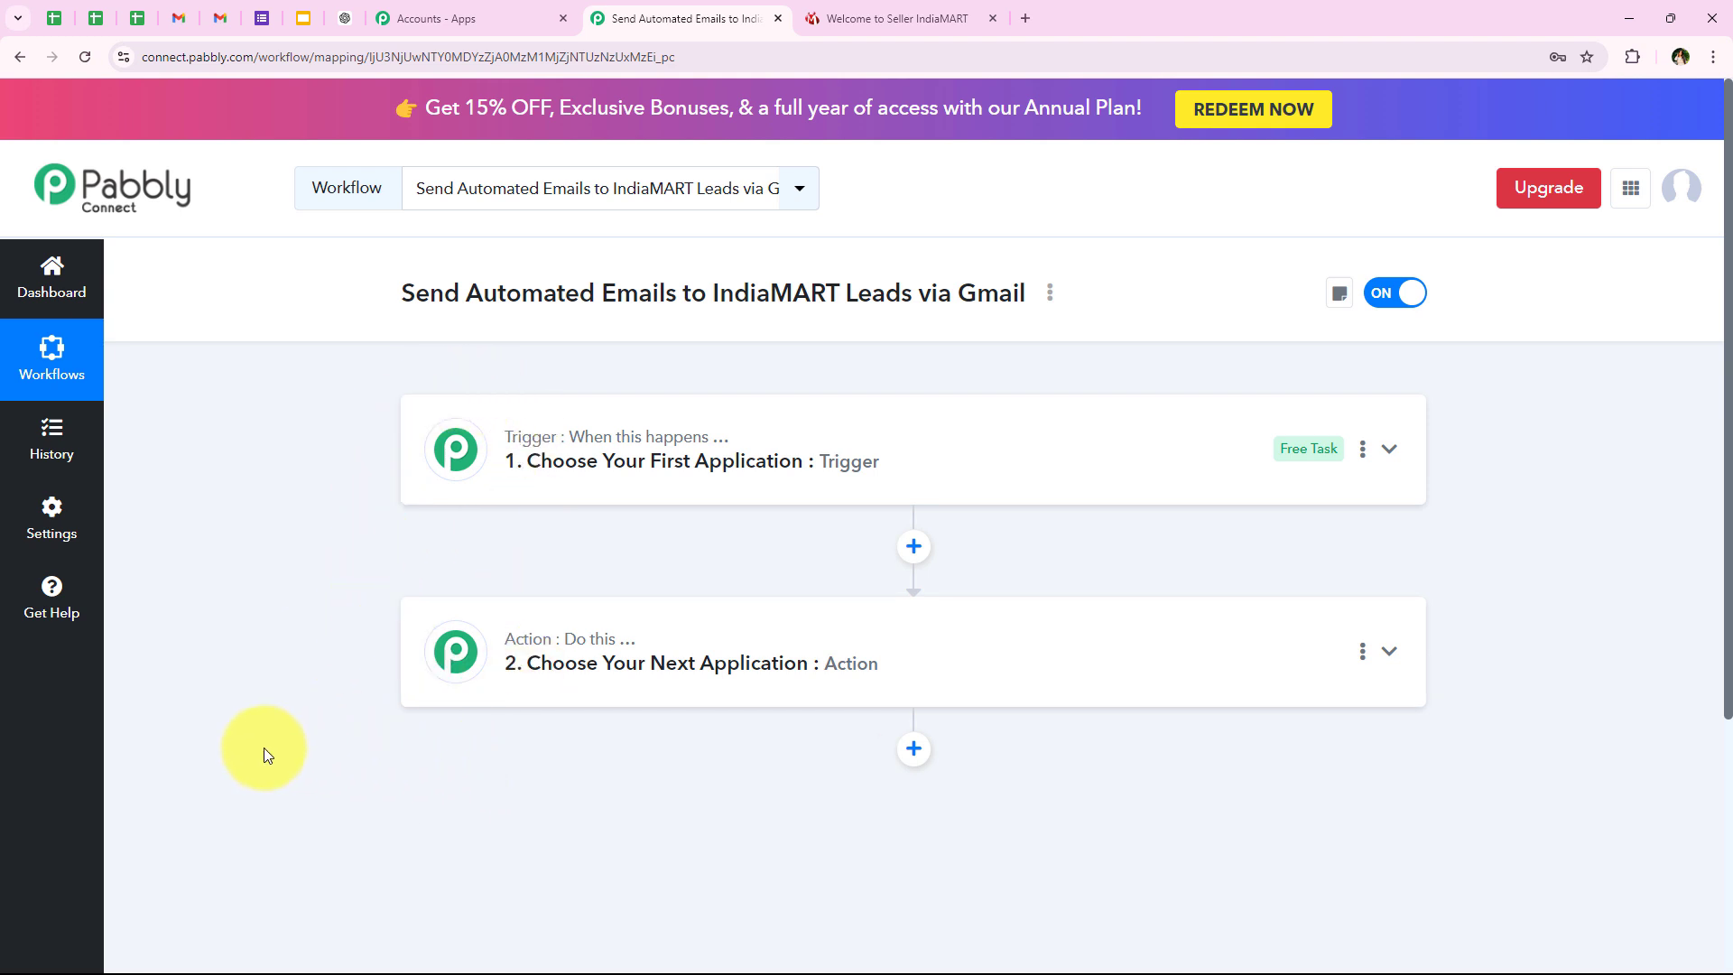
click(457, 445)
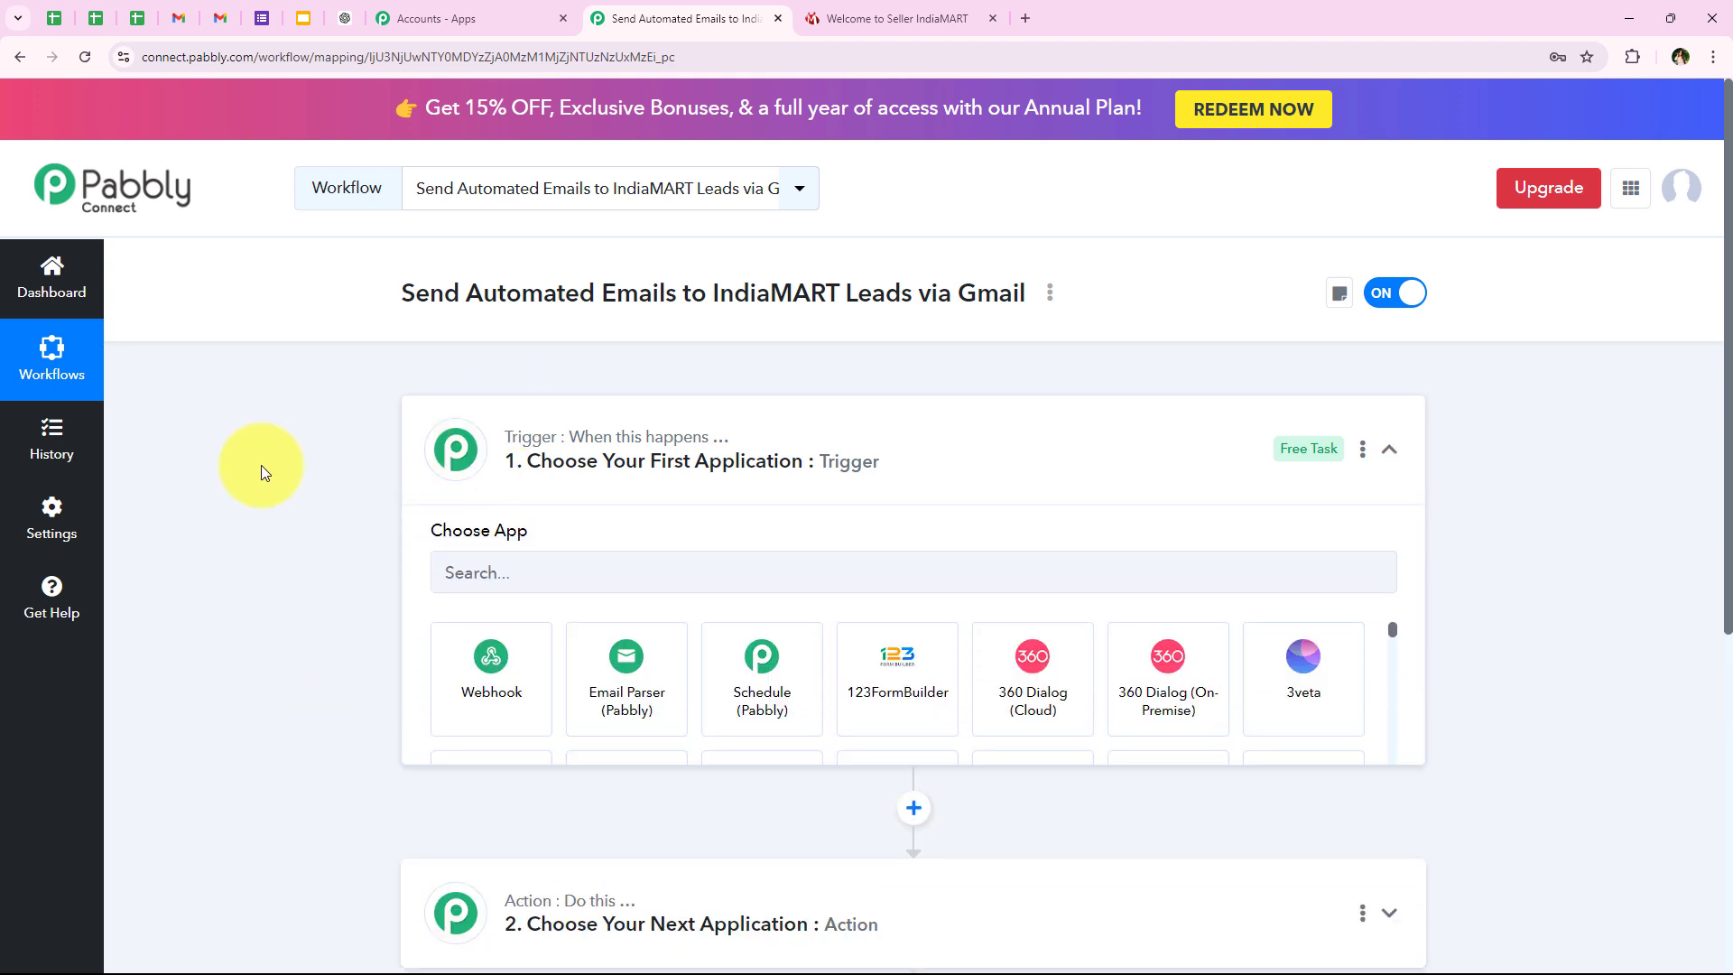
click(464, 587)
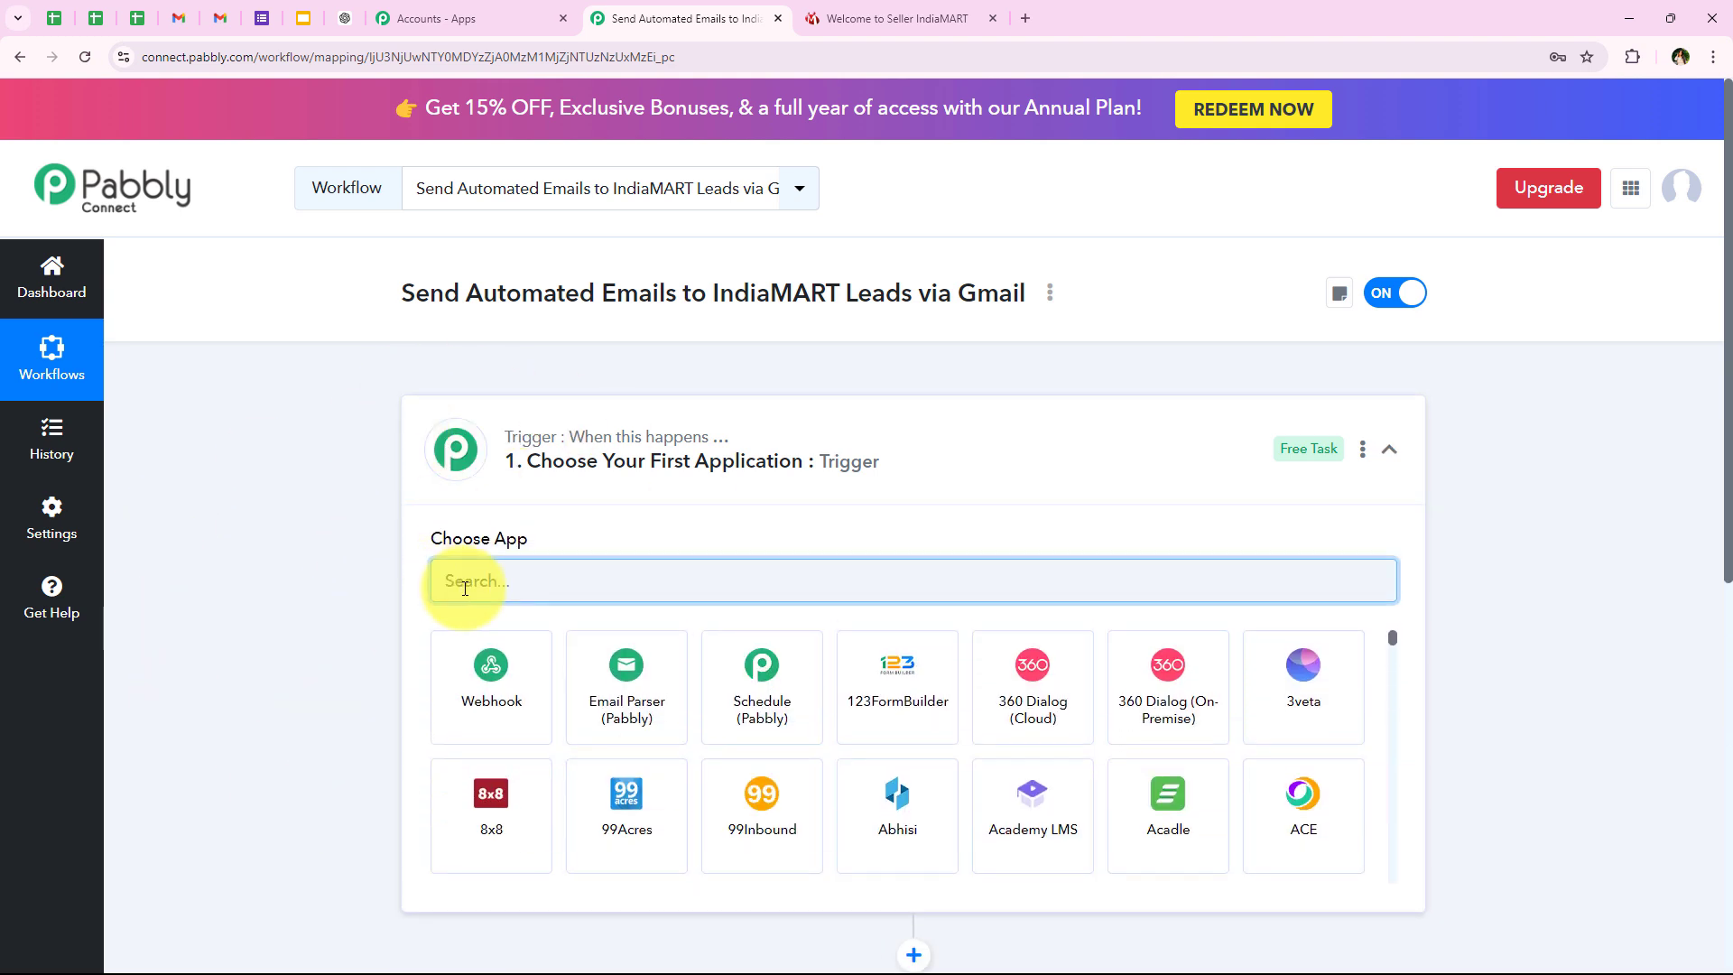
key(Caps_Lock)
key(Caps_Lock)
text(In)
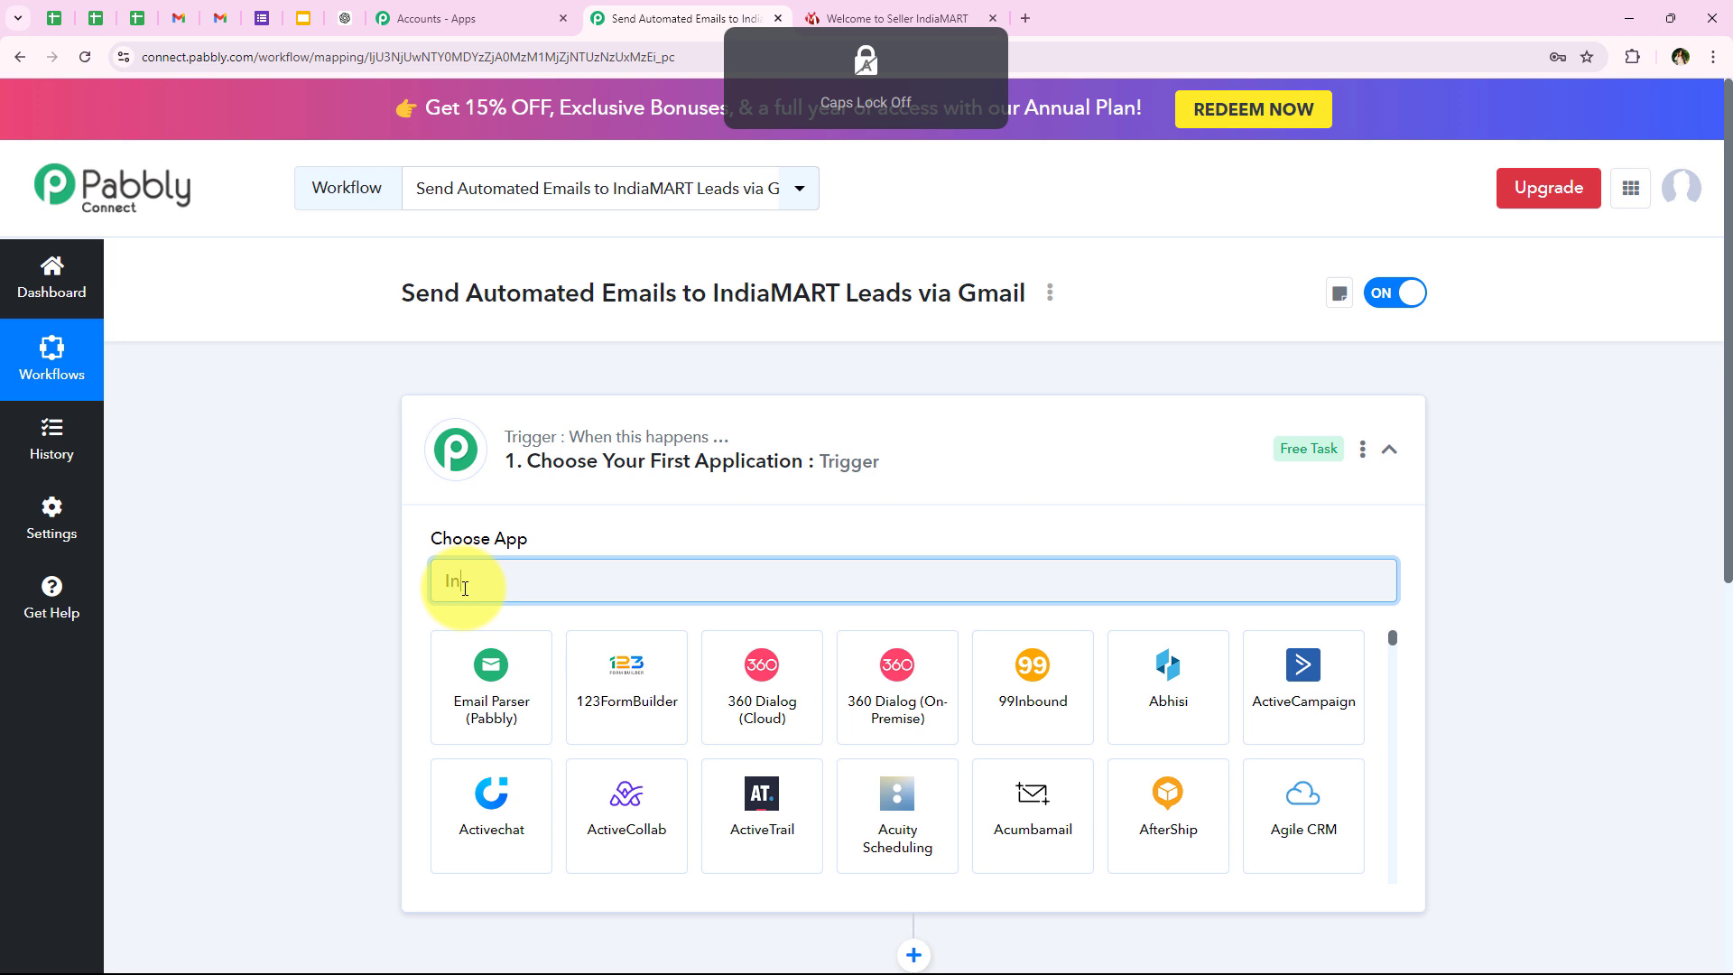
text(dia)
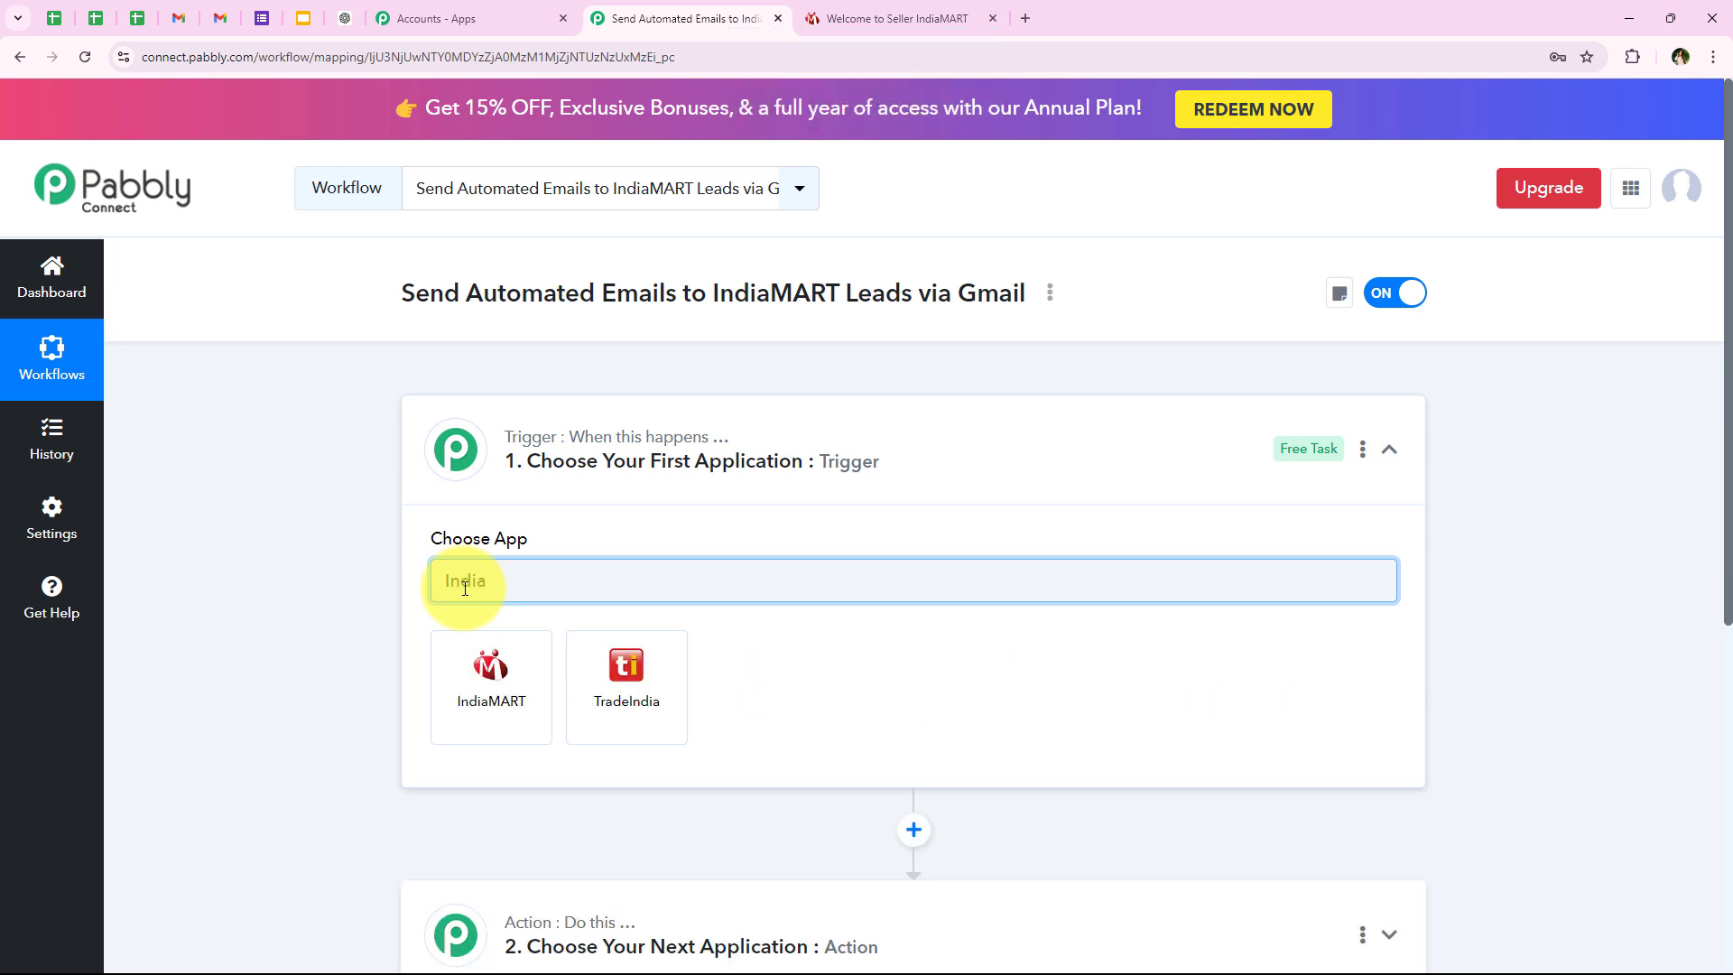
key(Caps_Lock)
text(aMART)
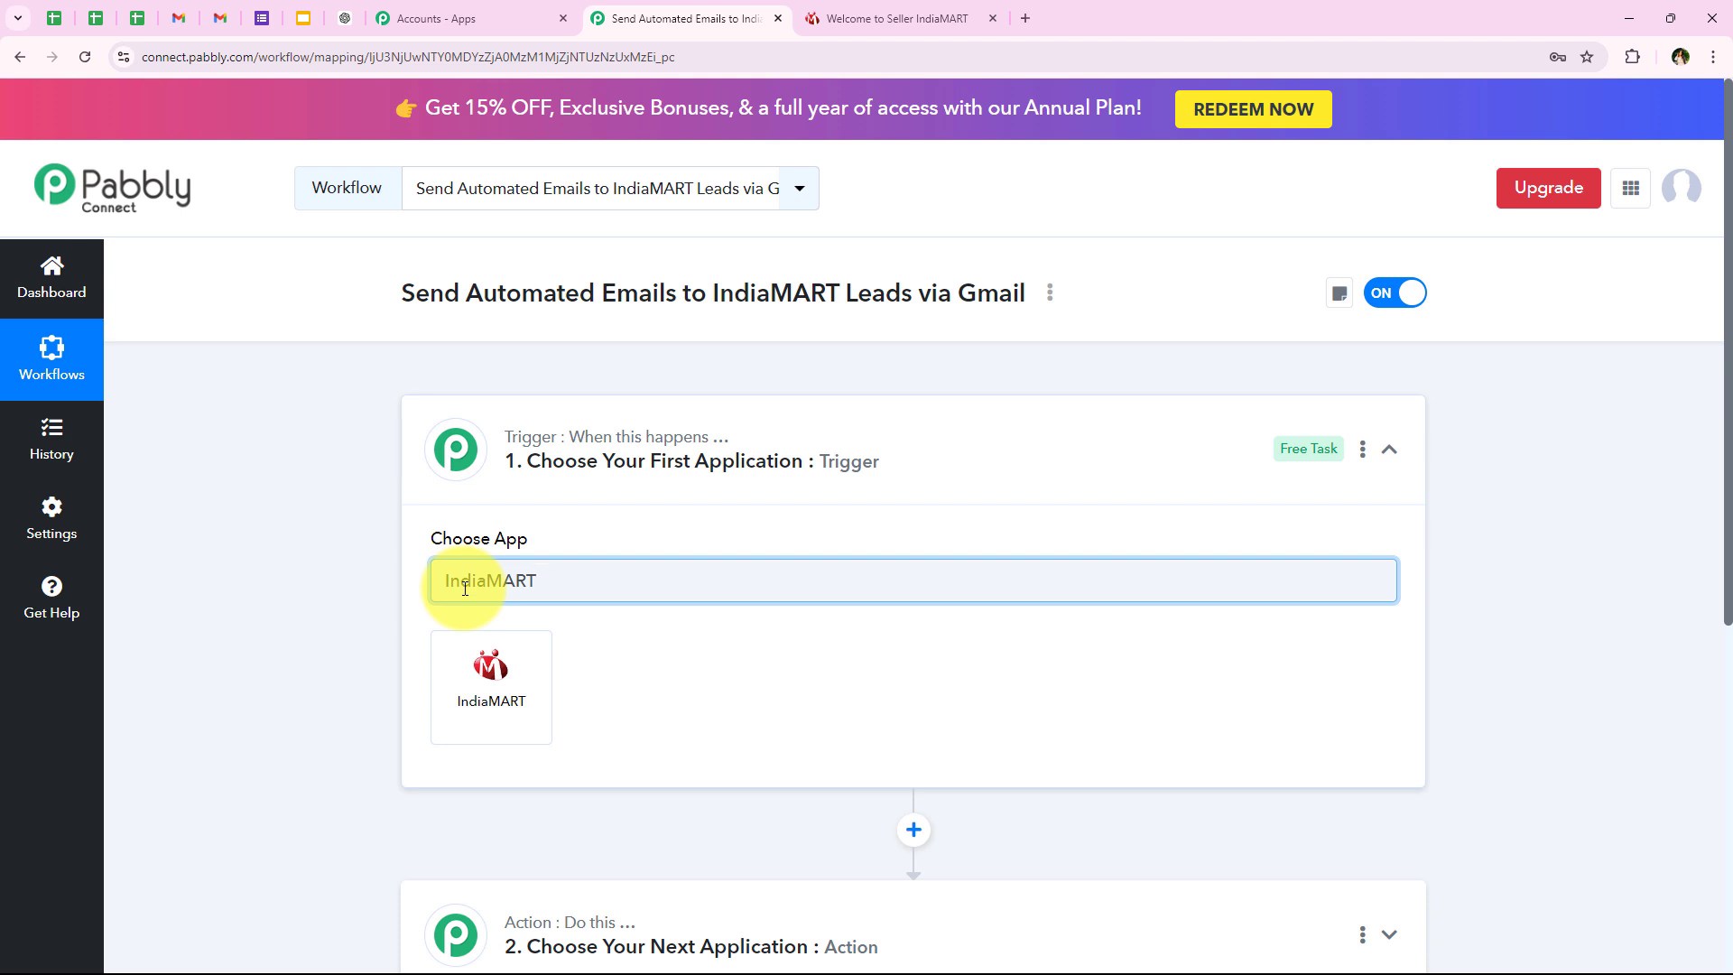
click(538, 719)
key(Caps_Lock)
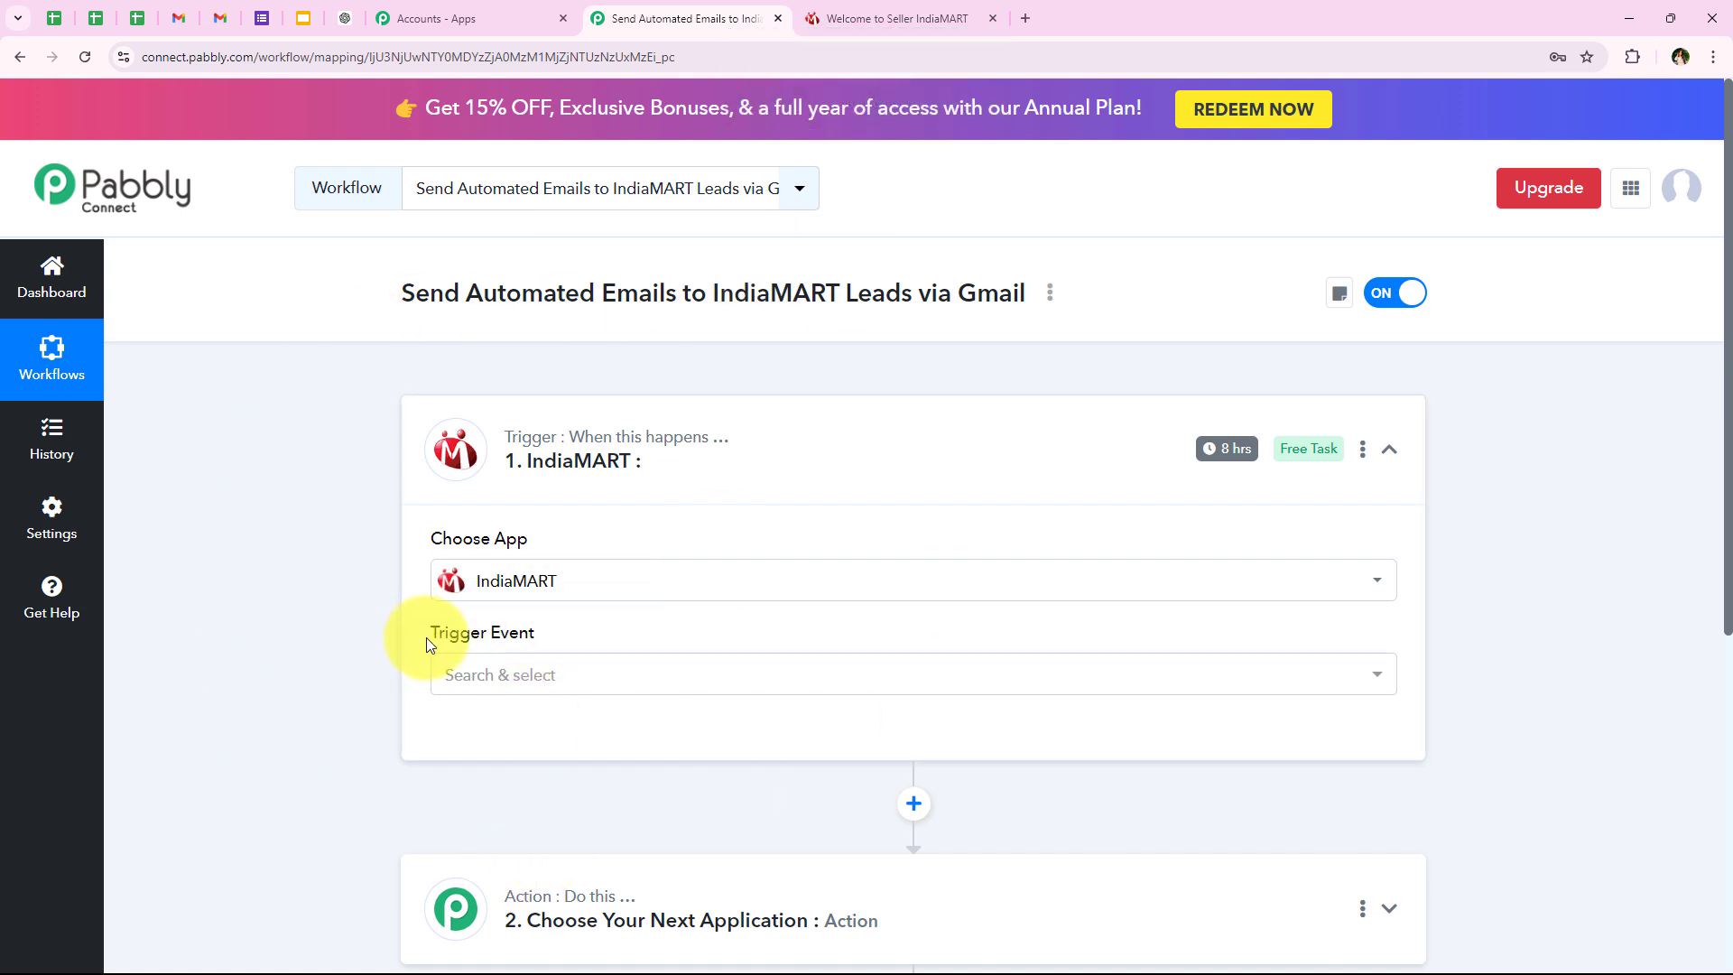
Set the IndiaMART trigger event to New Leads.
drag(430, 632, 561, 633)
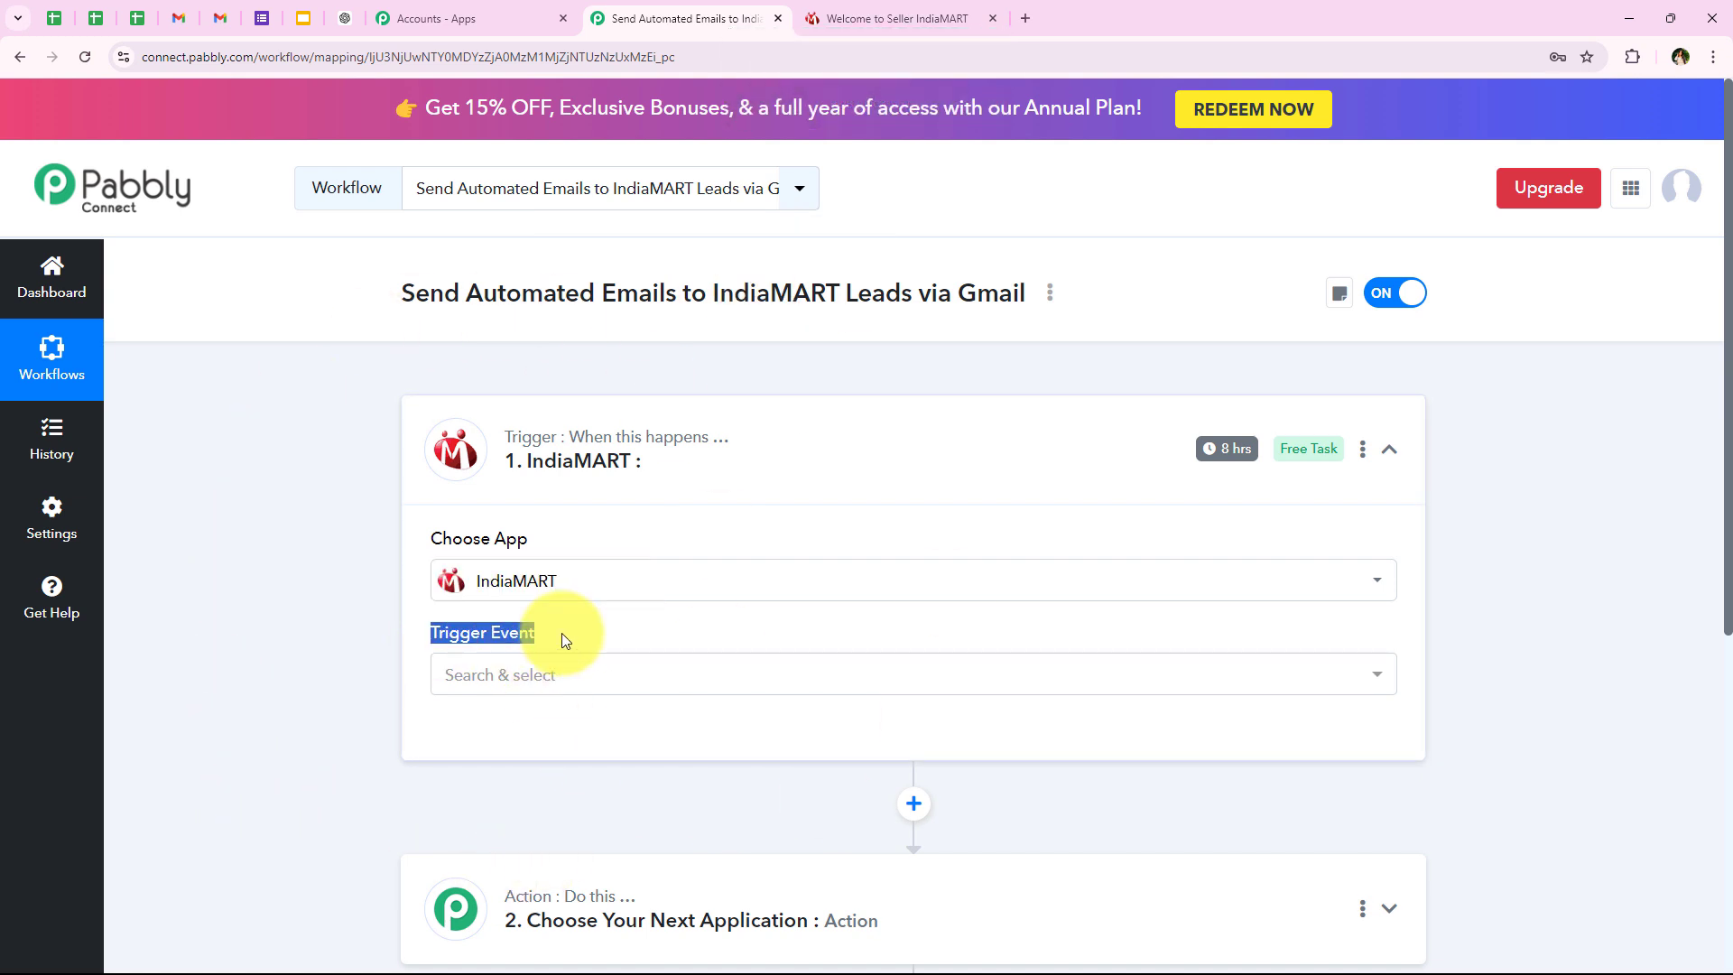
click(554, 685)
click(365, 621)
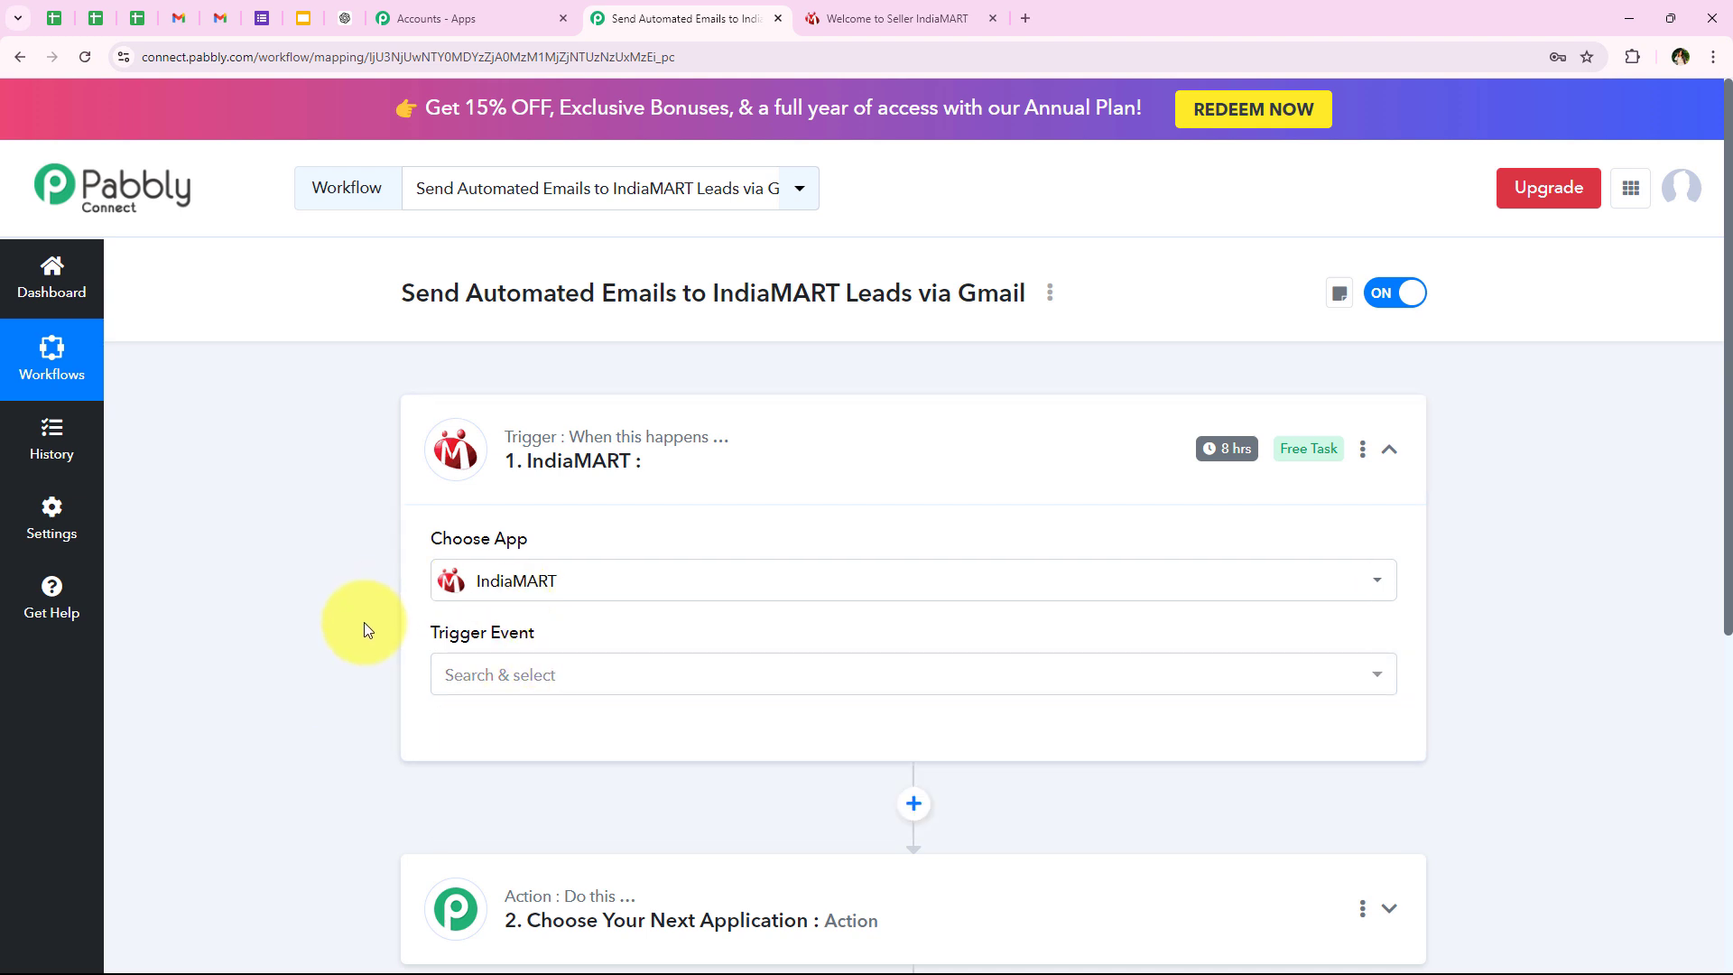
click(540, 691)
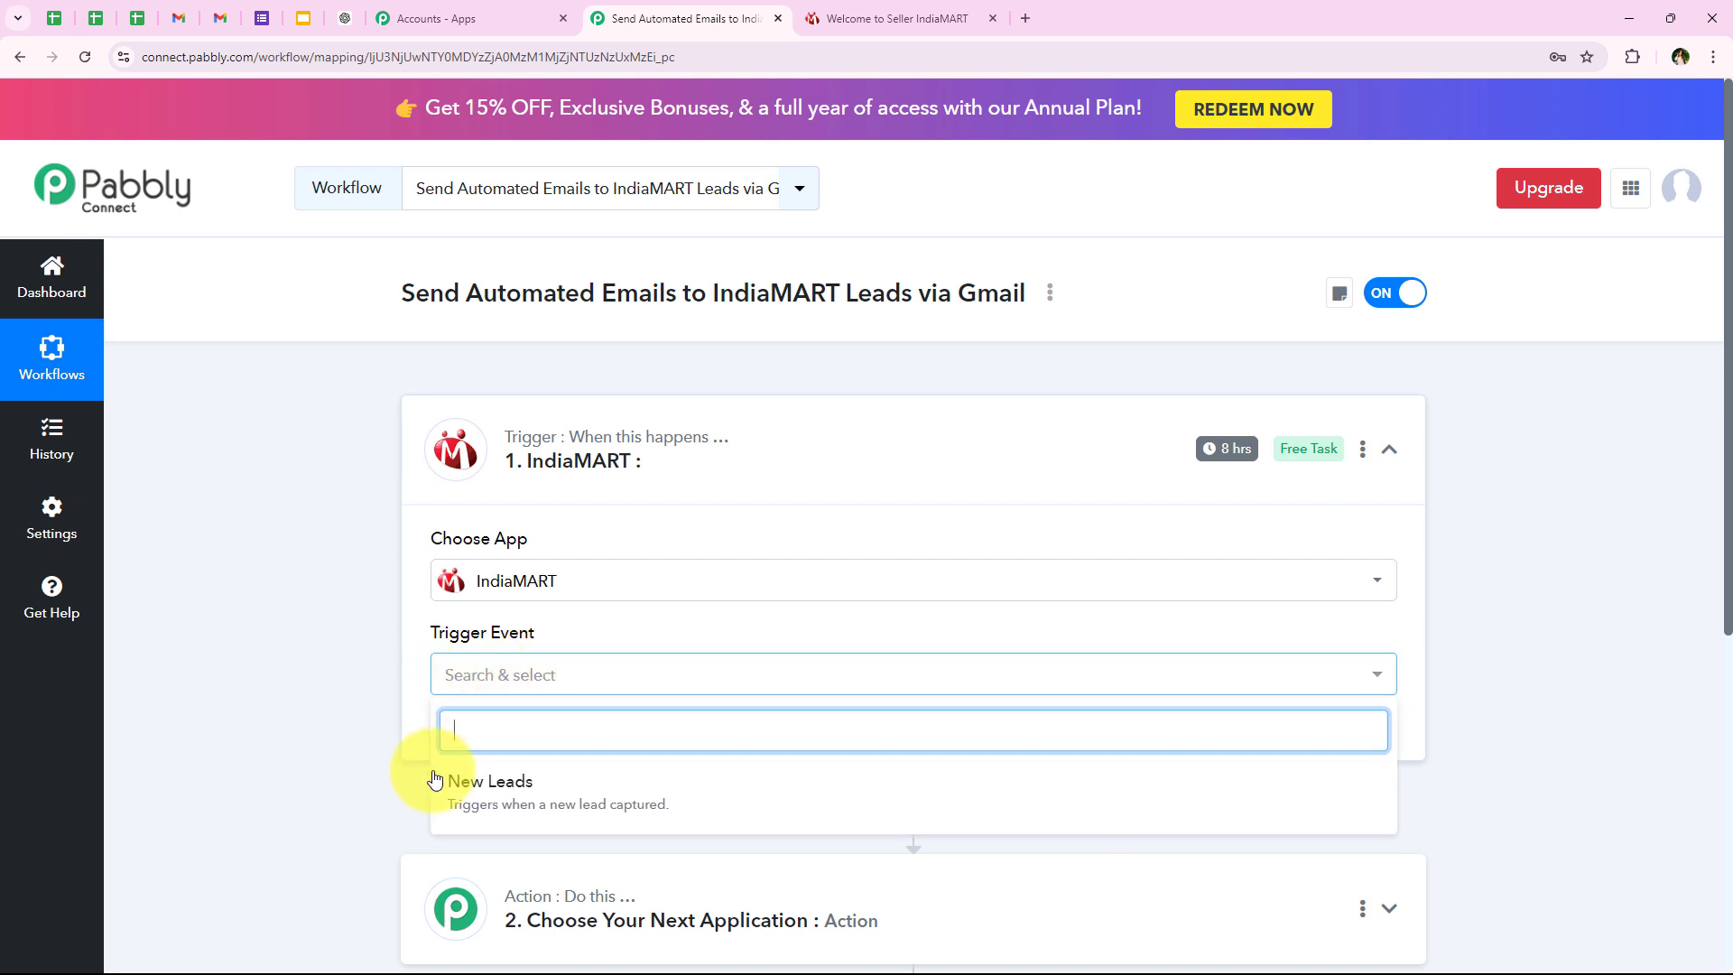
click(508, 786)
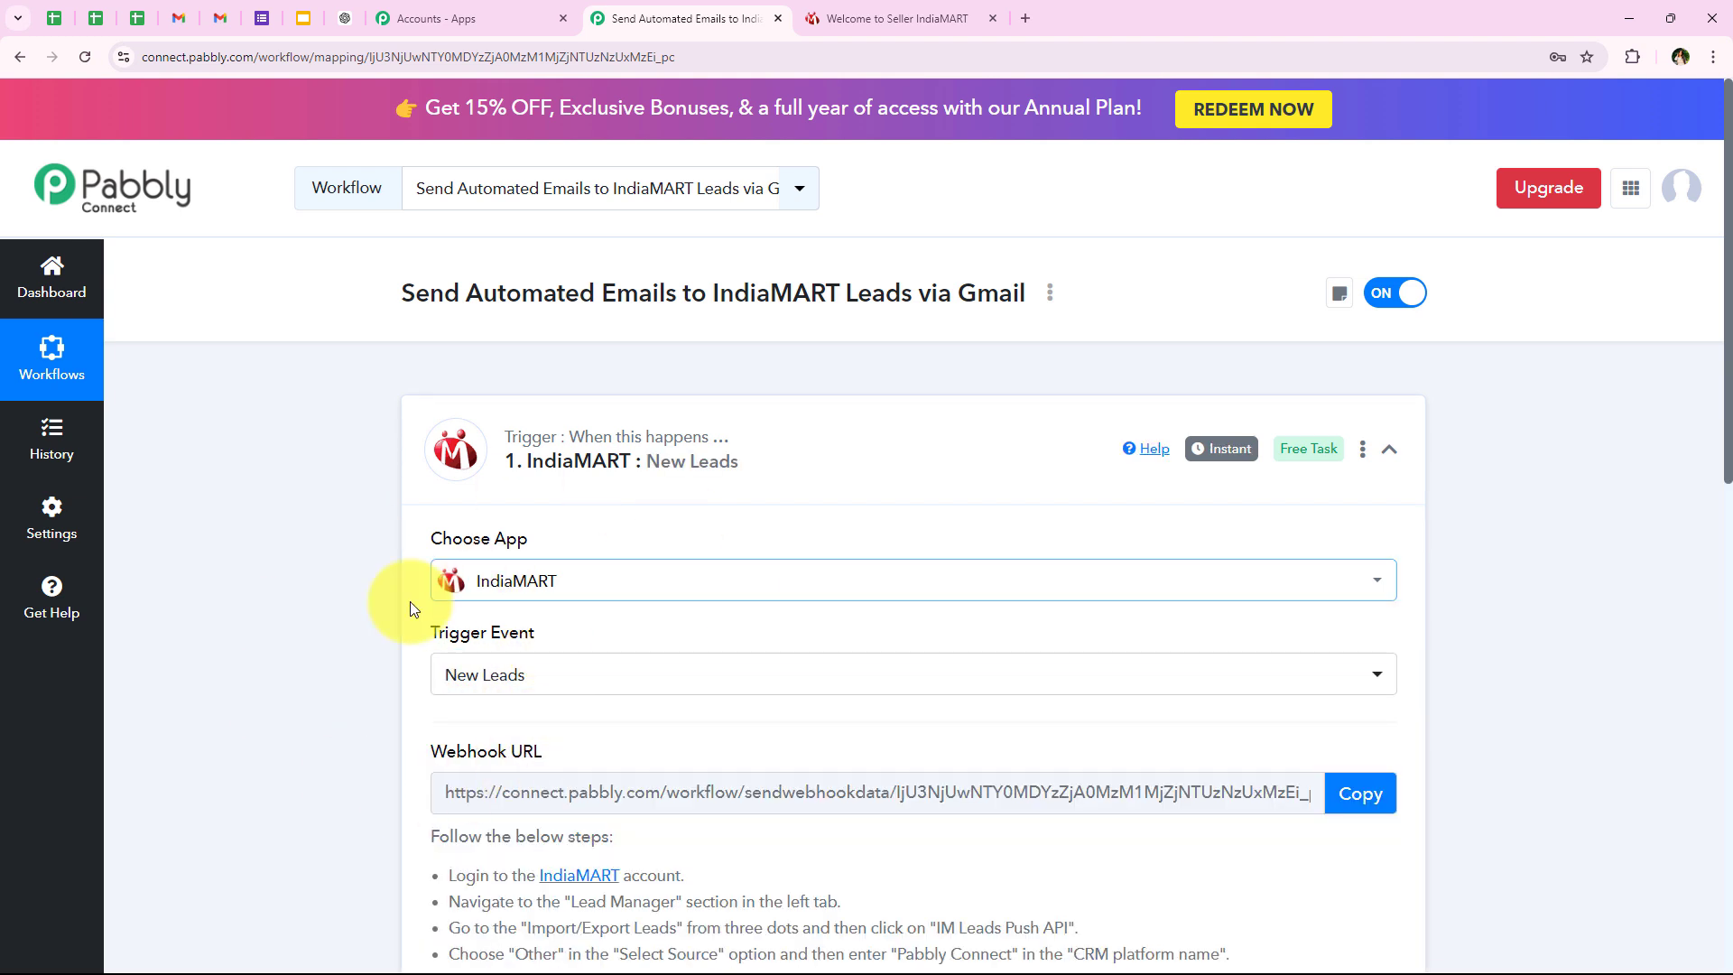
Start capturing a webhook response and copy the generated webhook URL.
scroll(327, 541, down, 2)
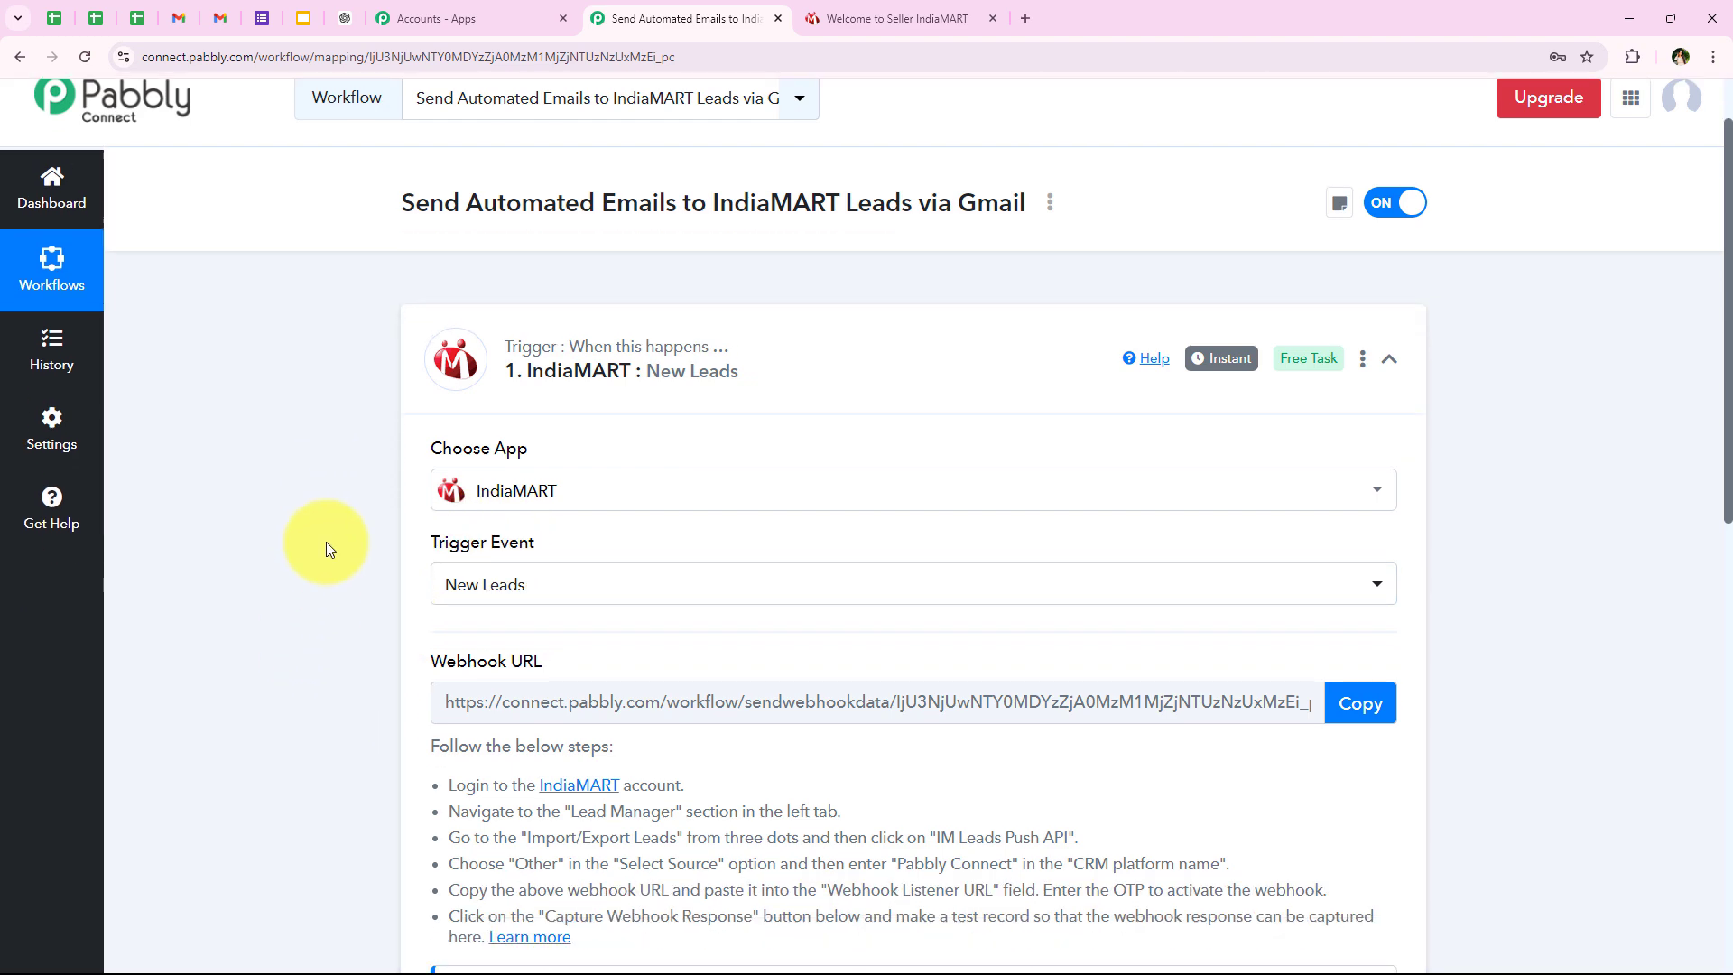
scroll(327, 548, down, 3)
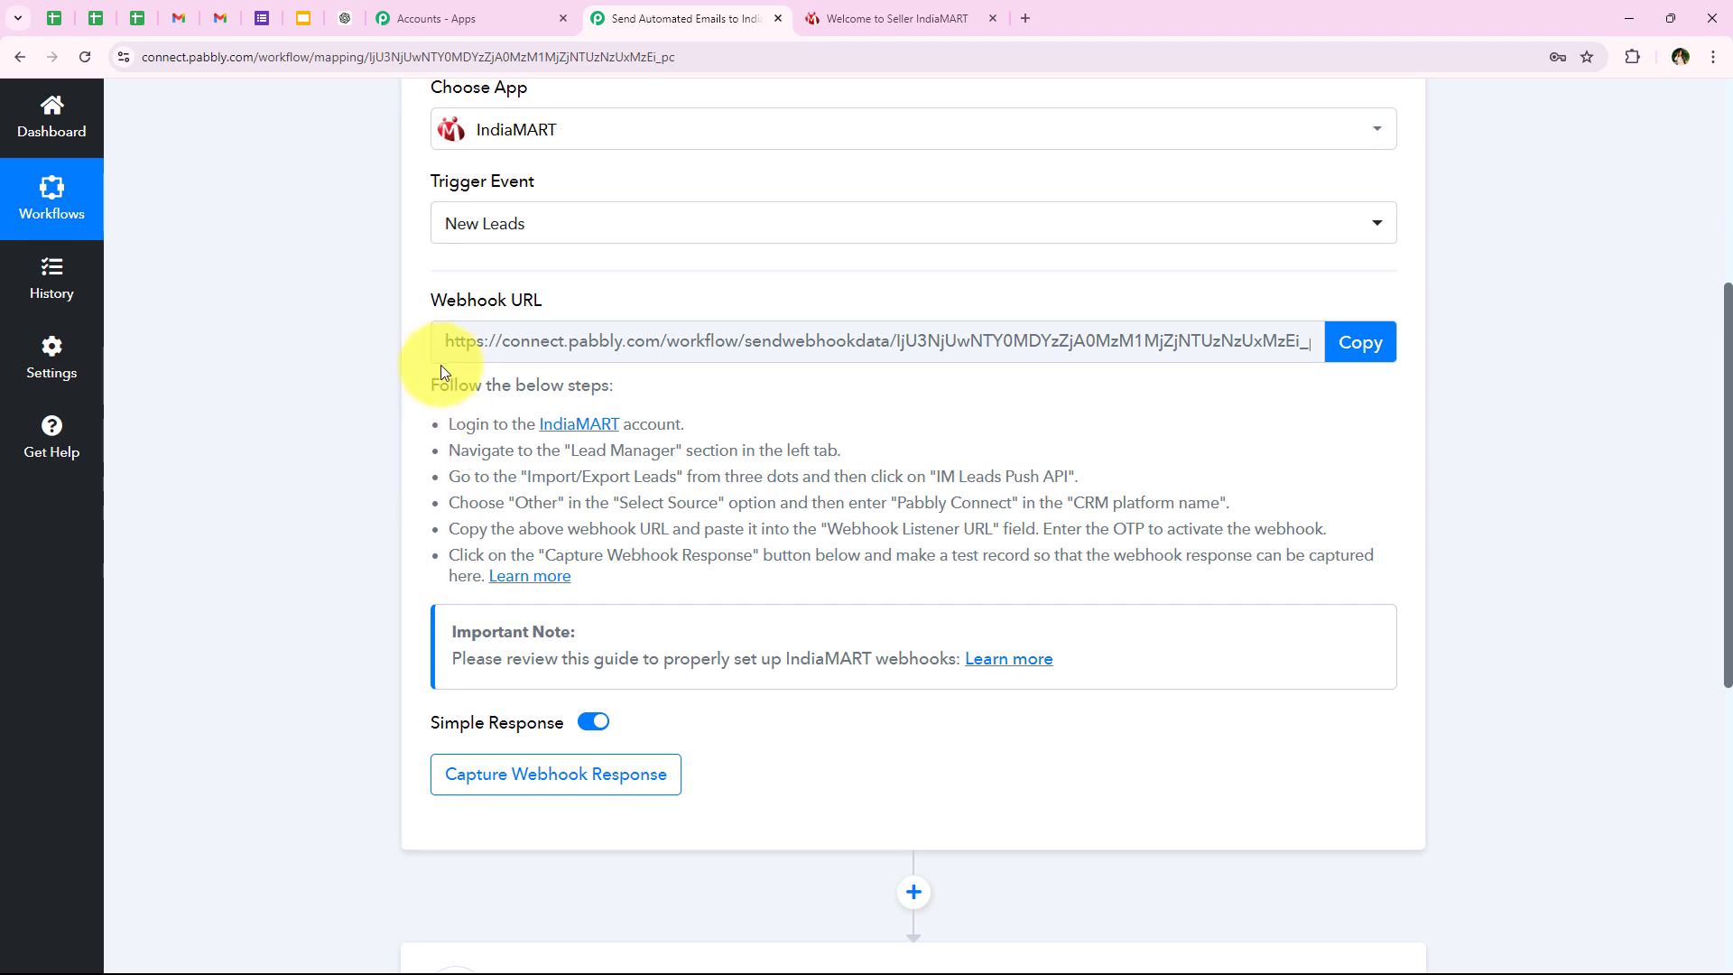
drag(451, 341, 1315, 341)
click(1334, 342)
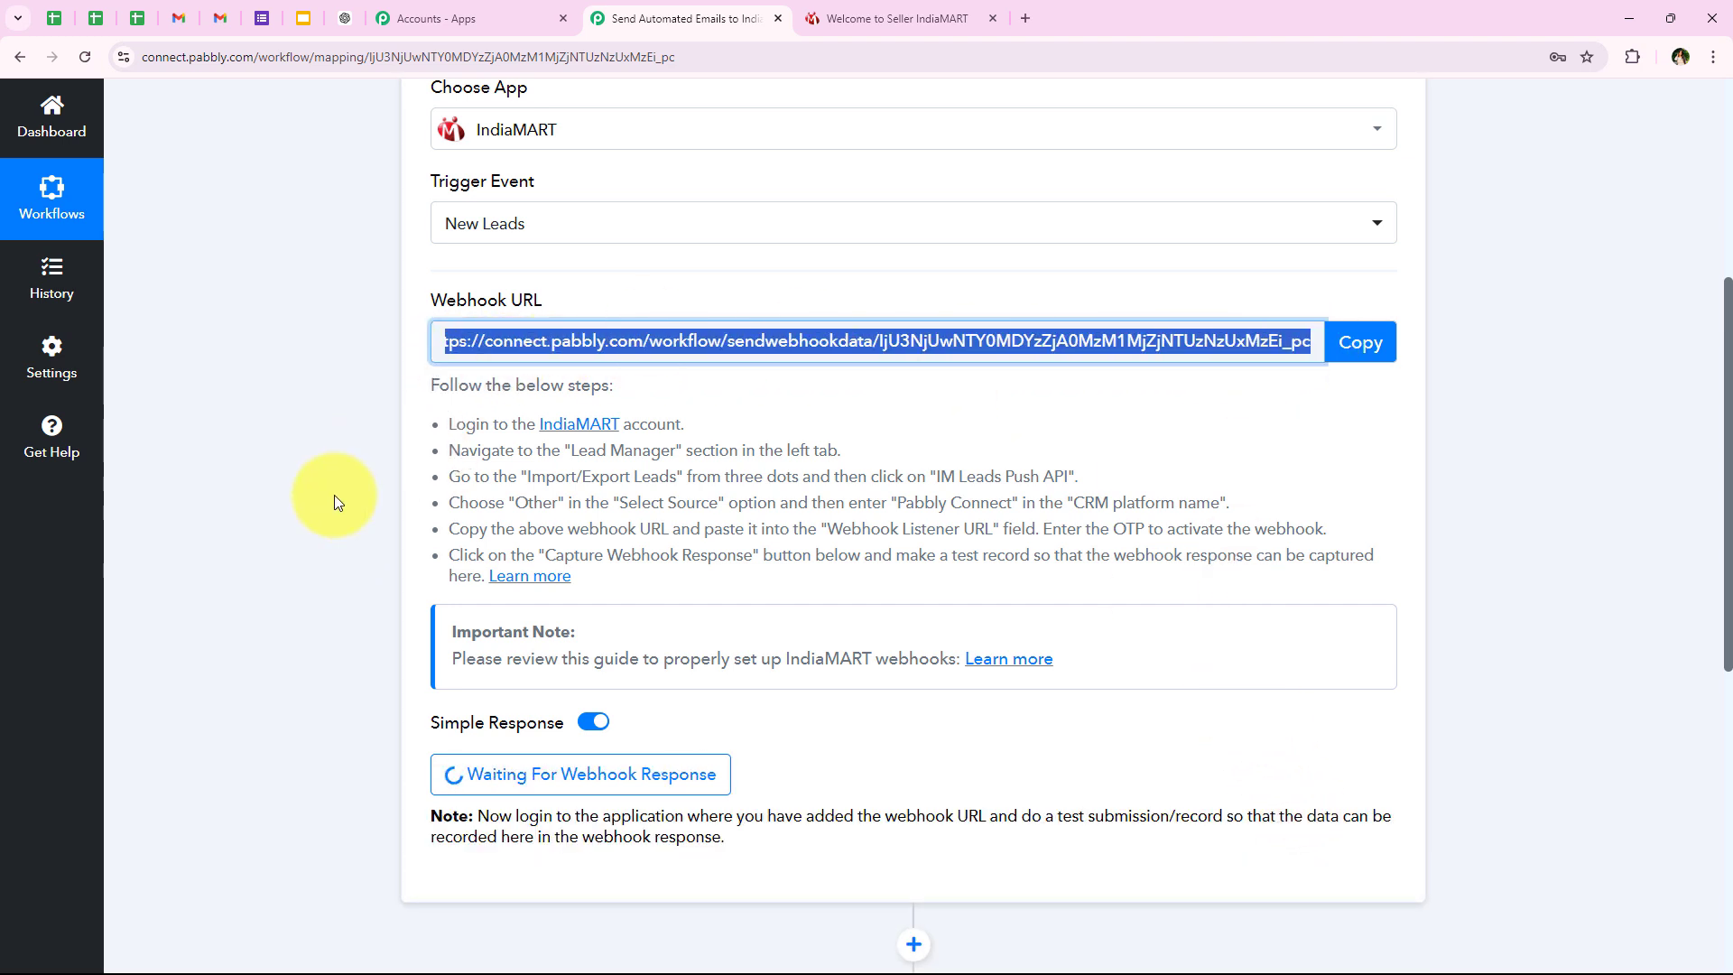
scroll(336, 494, up, 2)
scroll(382, 616, down, 1)
click(316, 648)
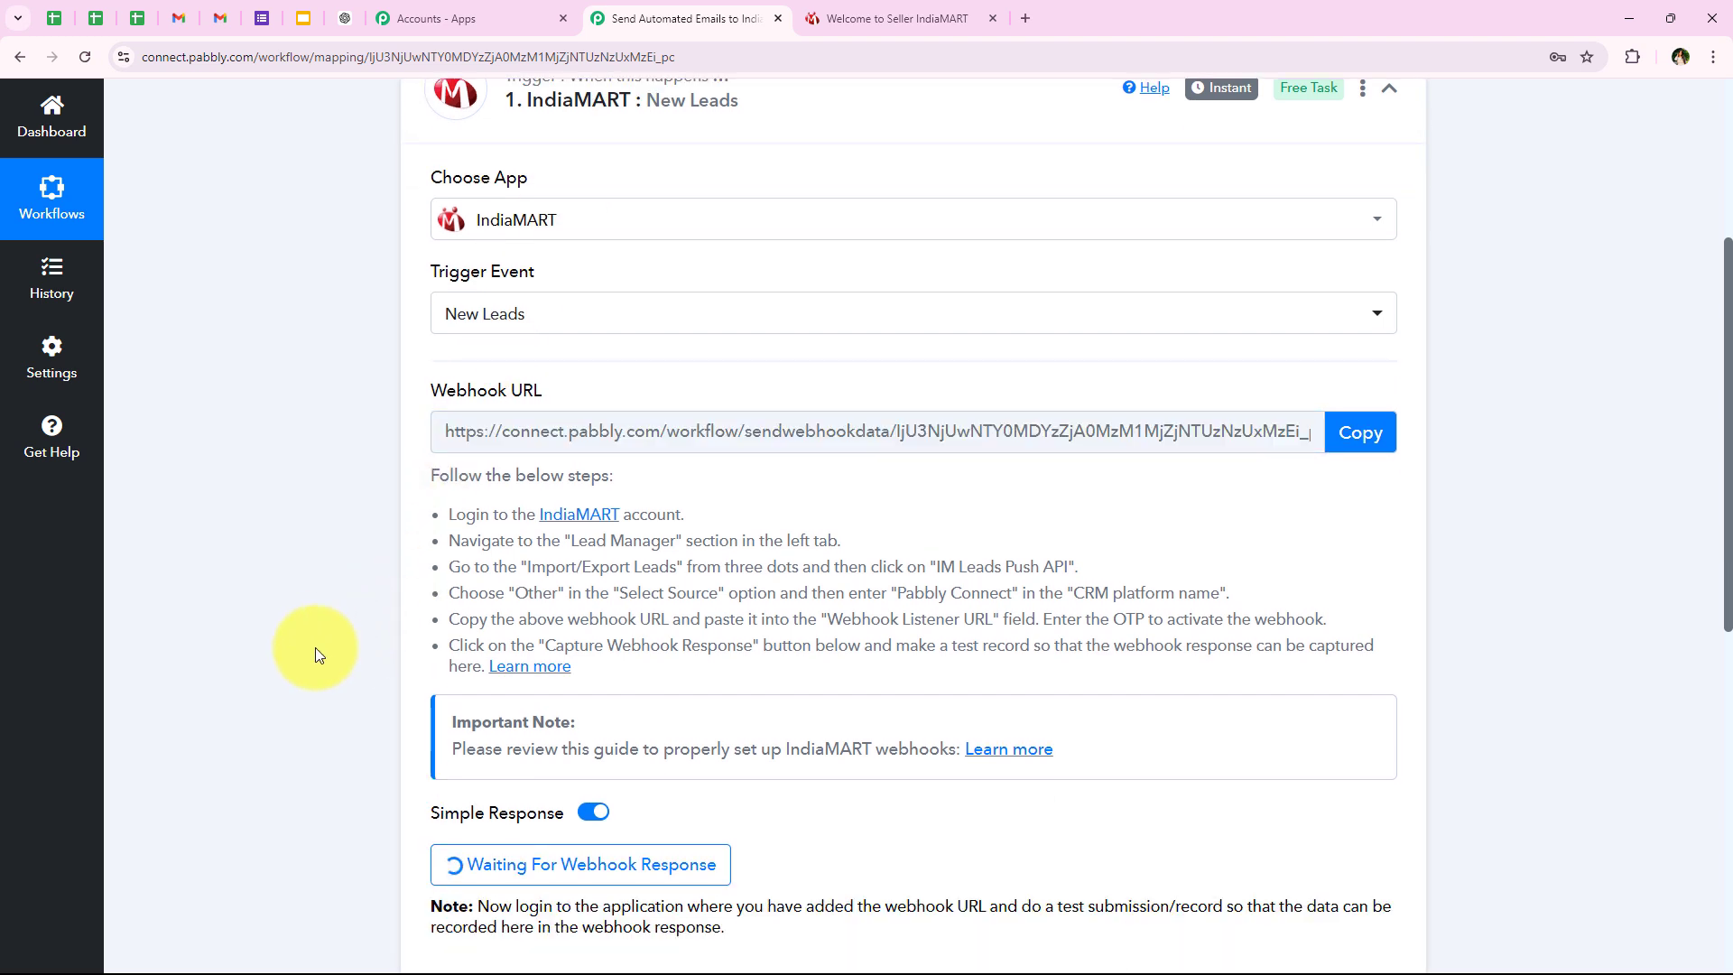
click(1396, 430)
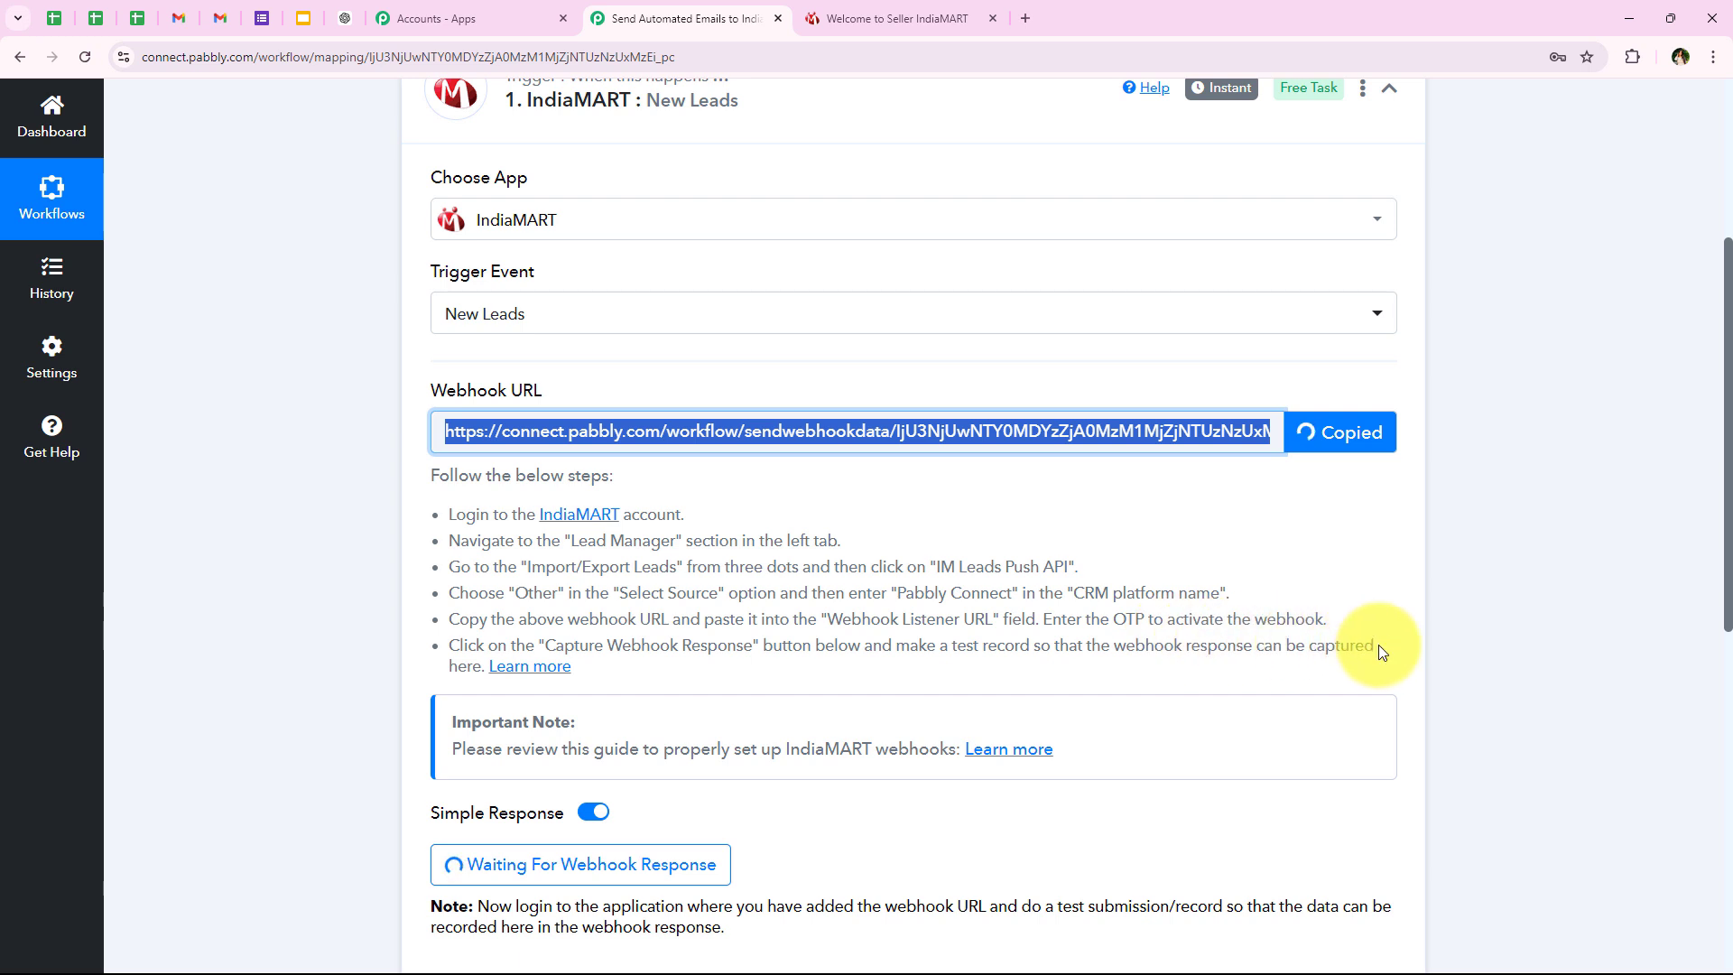
Highlight the setup instructions about logging in to IndiaMART and opening Lead Manager.
drag(1382, 651, 305, 507)
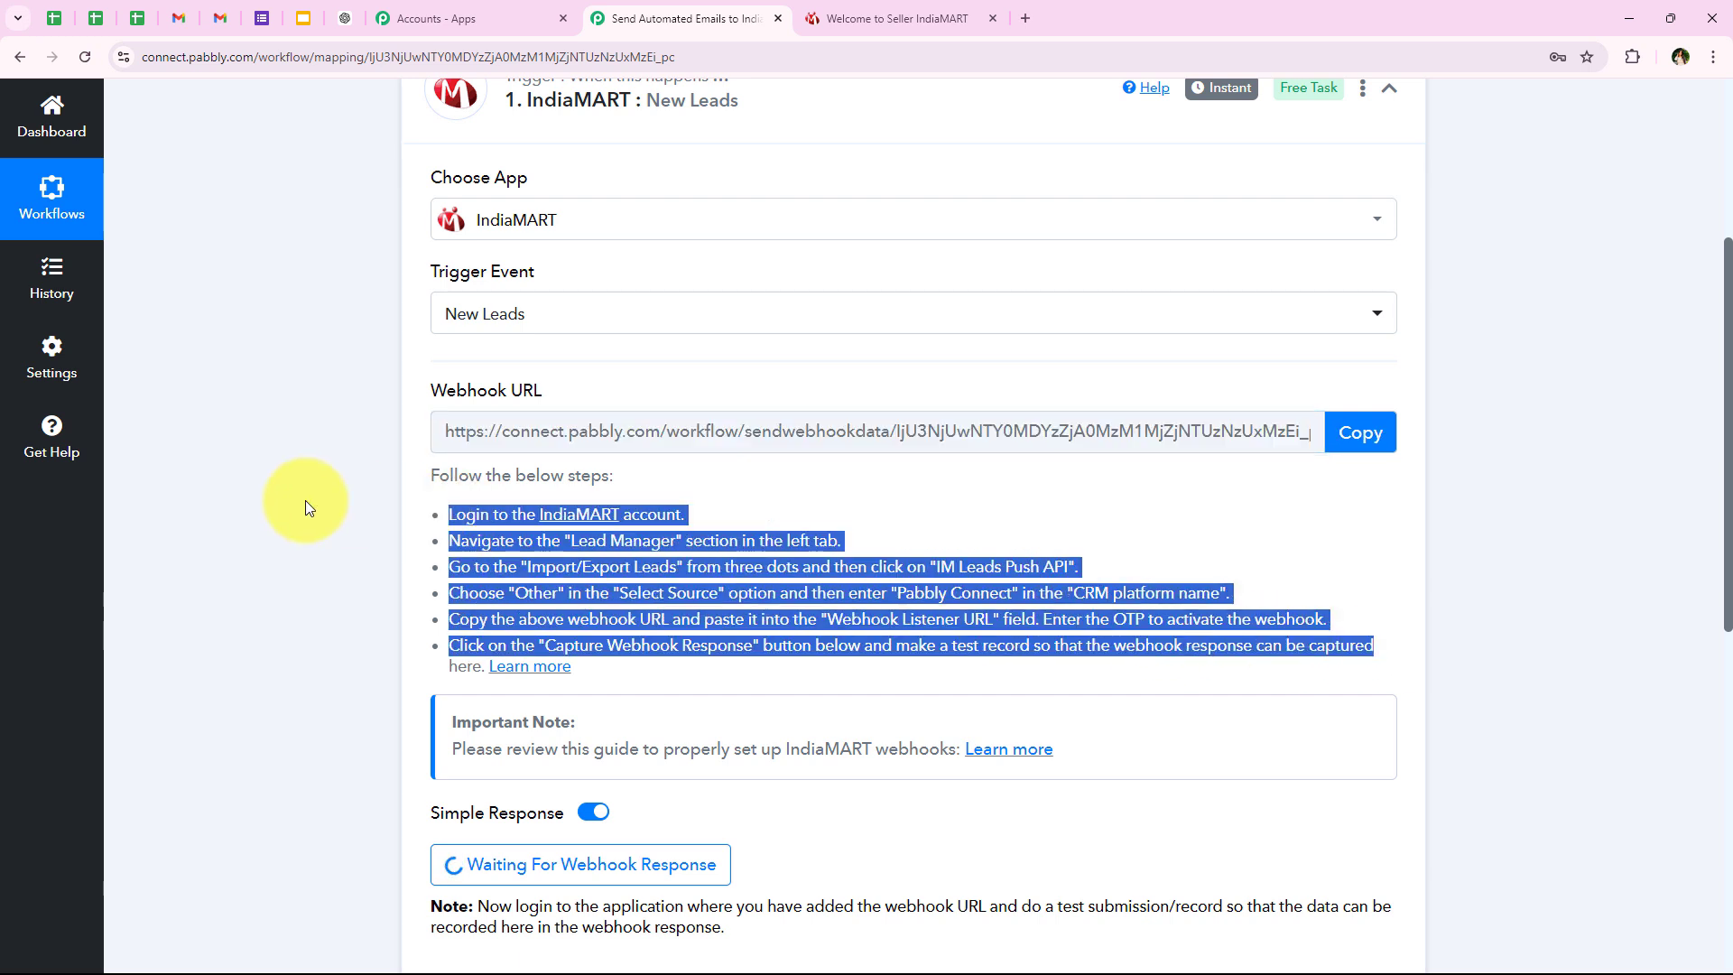
click(305, 507)
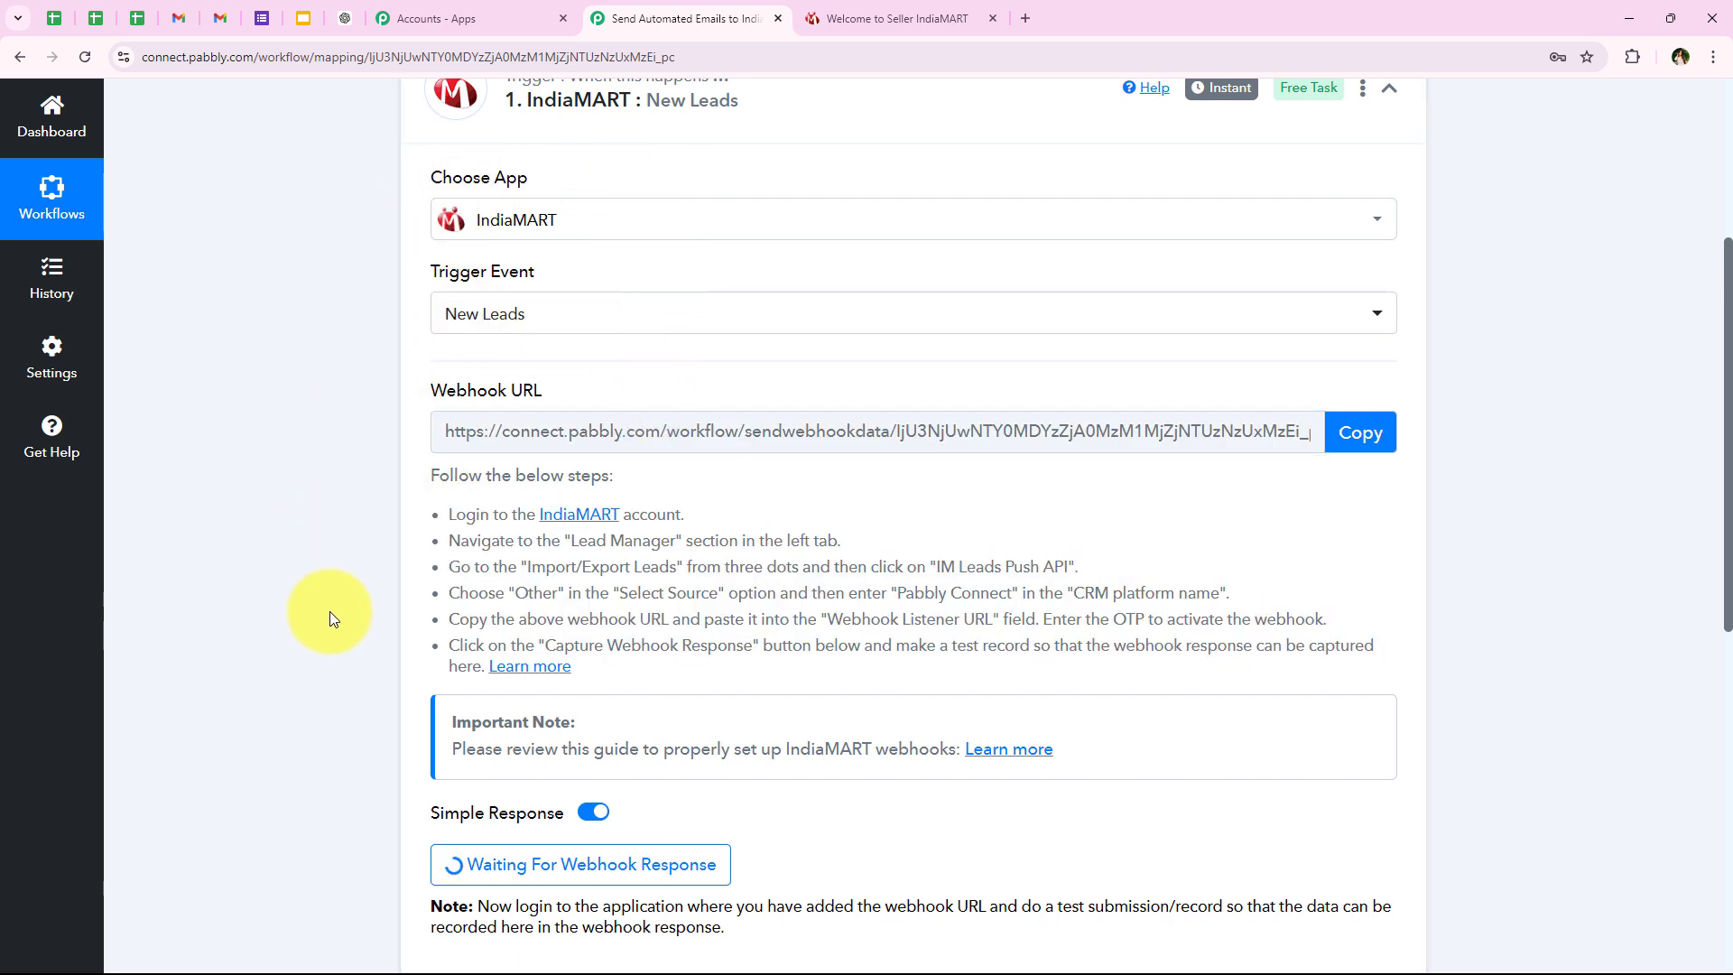
drag(446, 515, 691, 528)
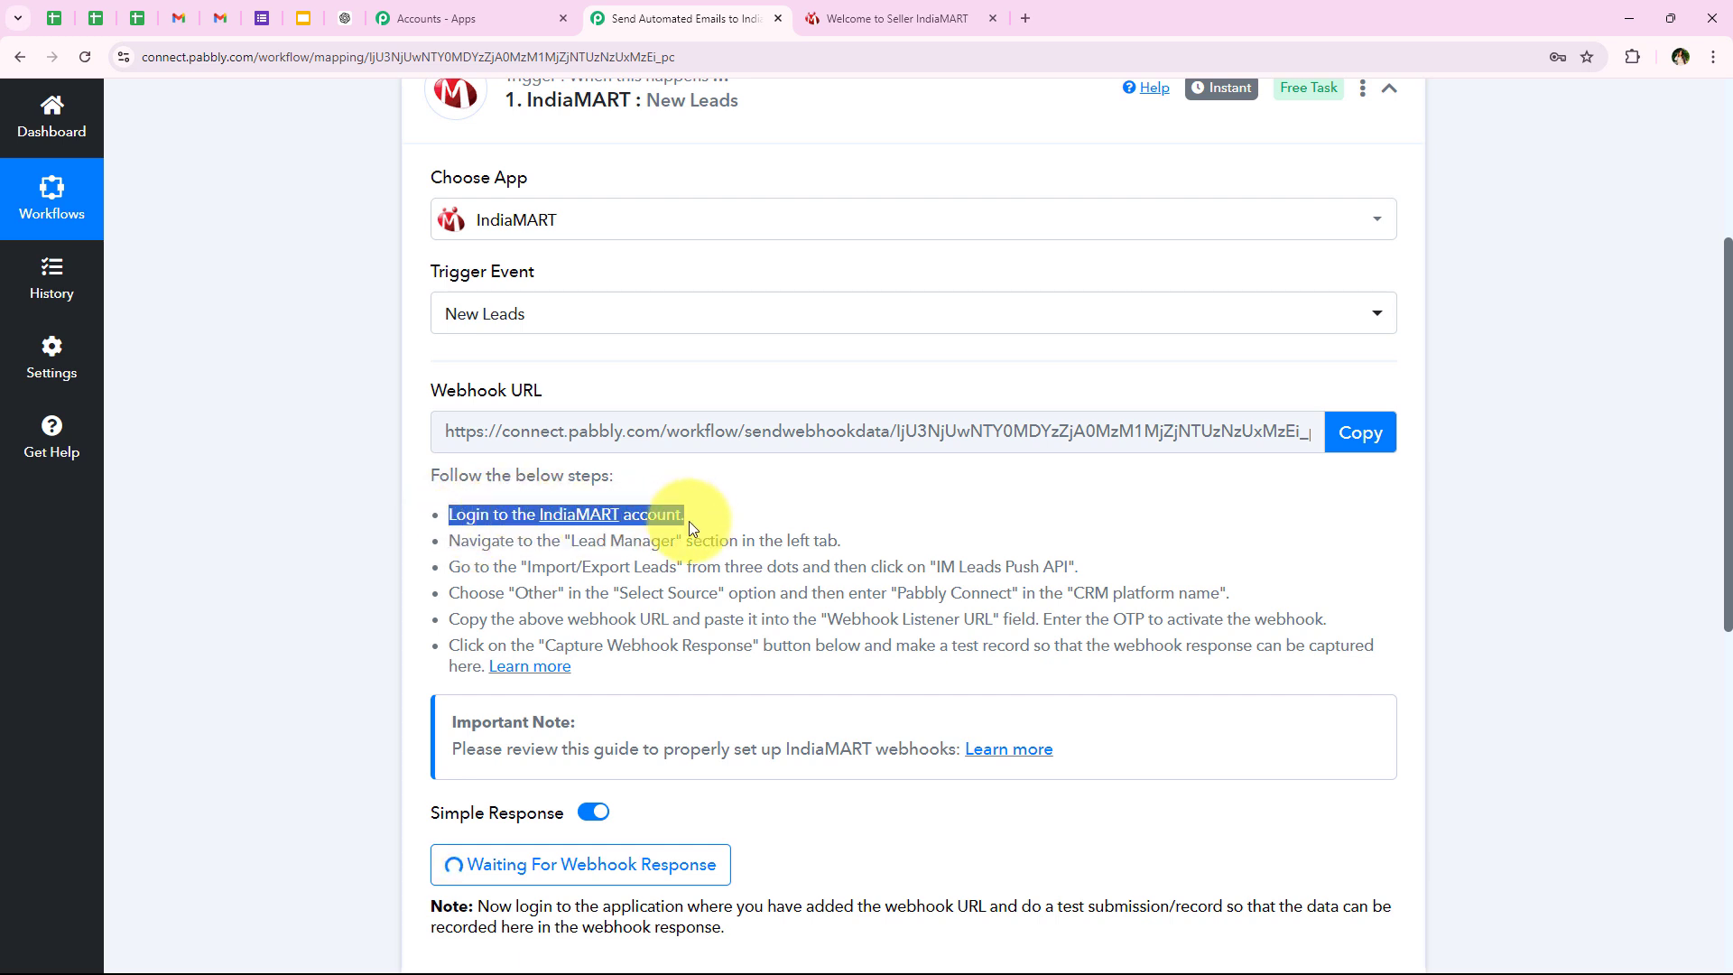
drag(449, 539, 721, 548)
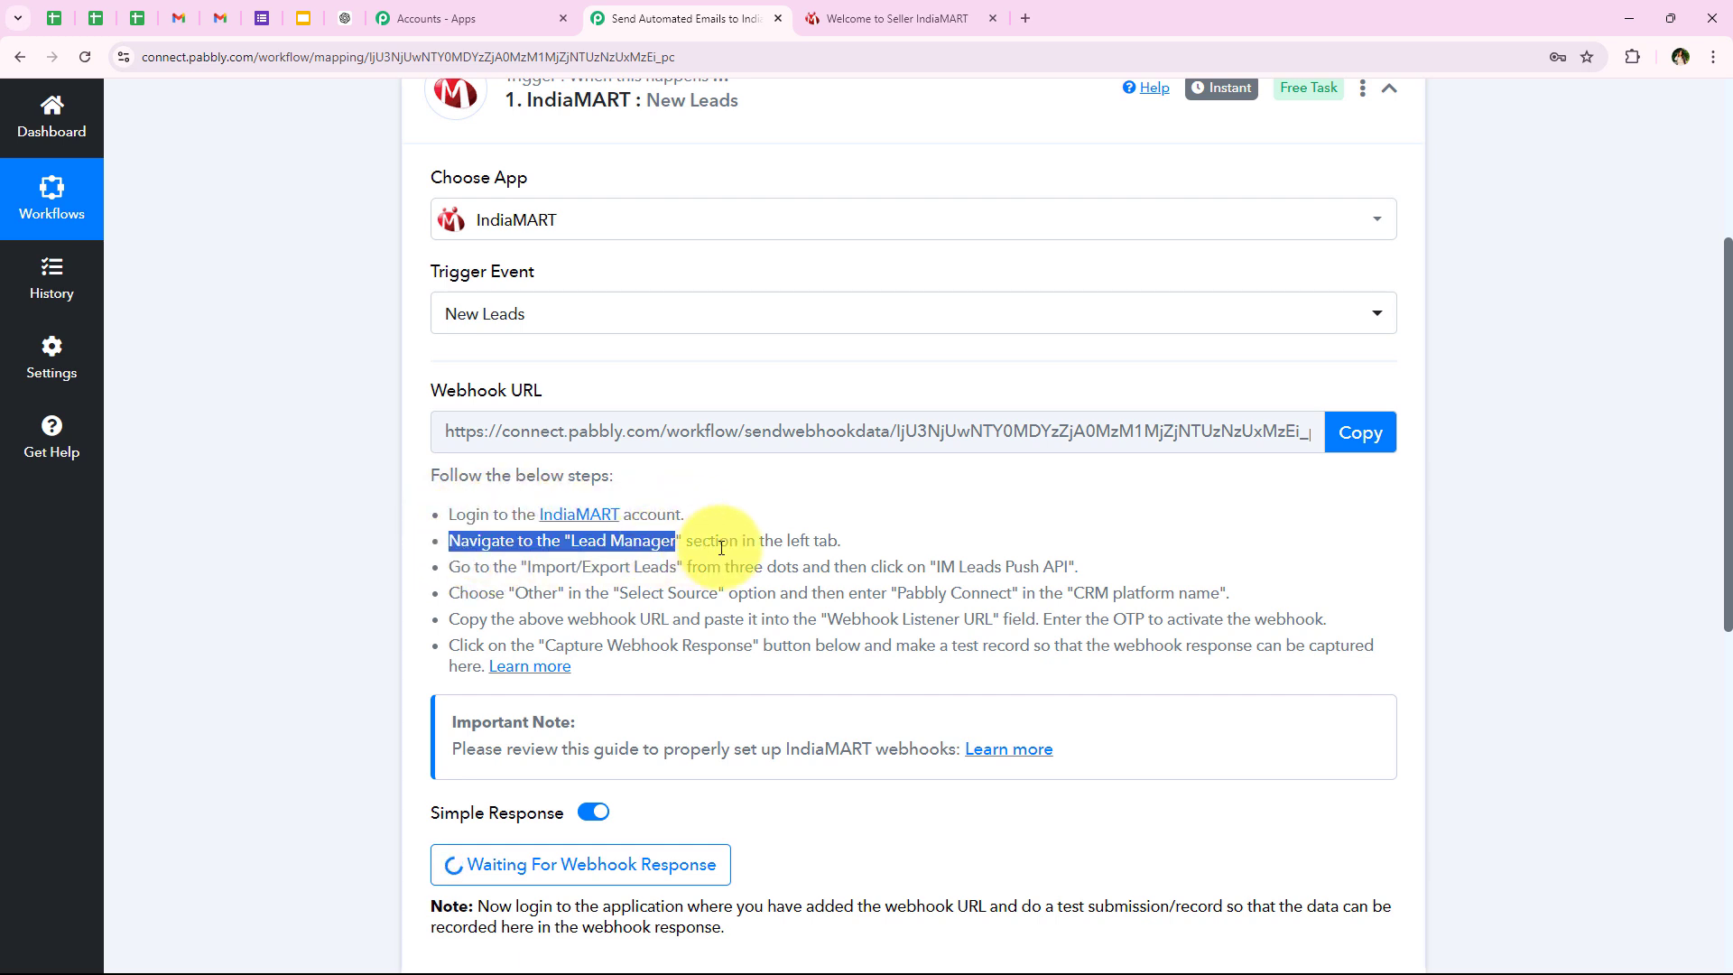
click(478, 517)
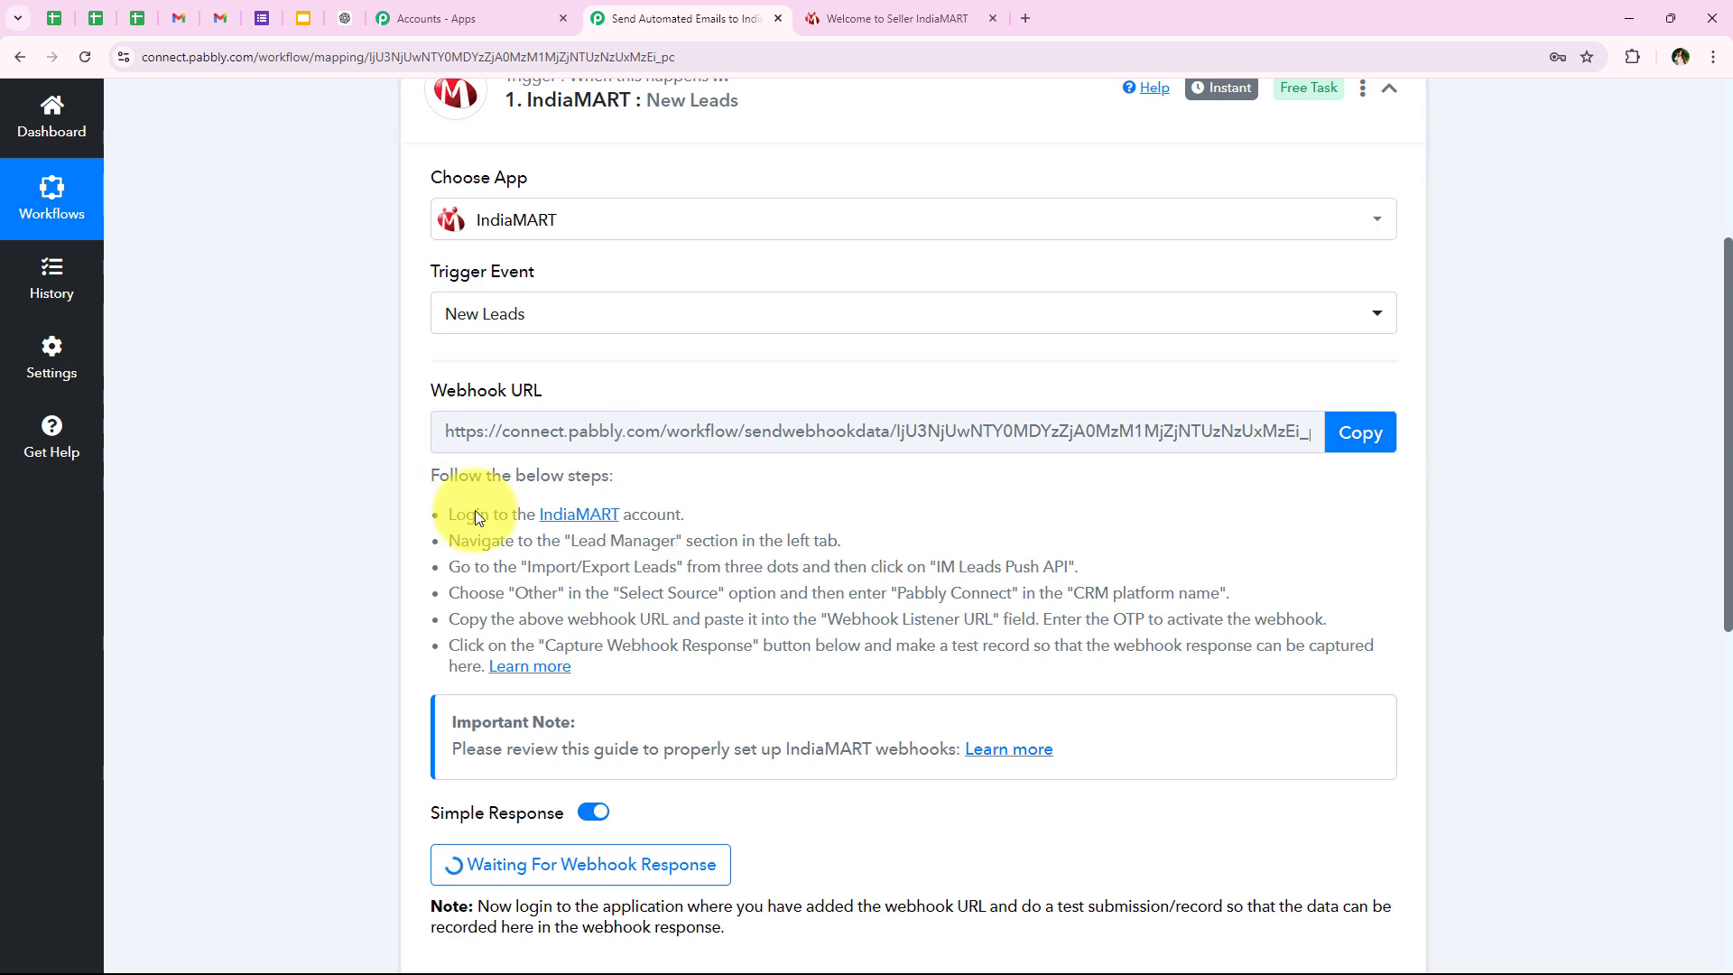
In IndiaMART Seller, reach Lead Manager's Push API integration page and open the lead source list.
click(861, 20)
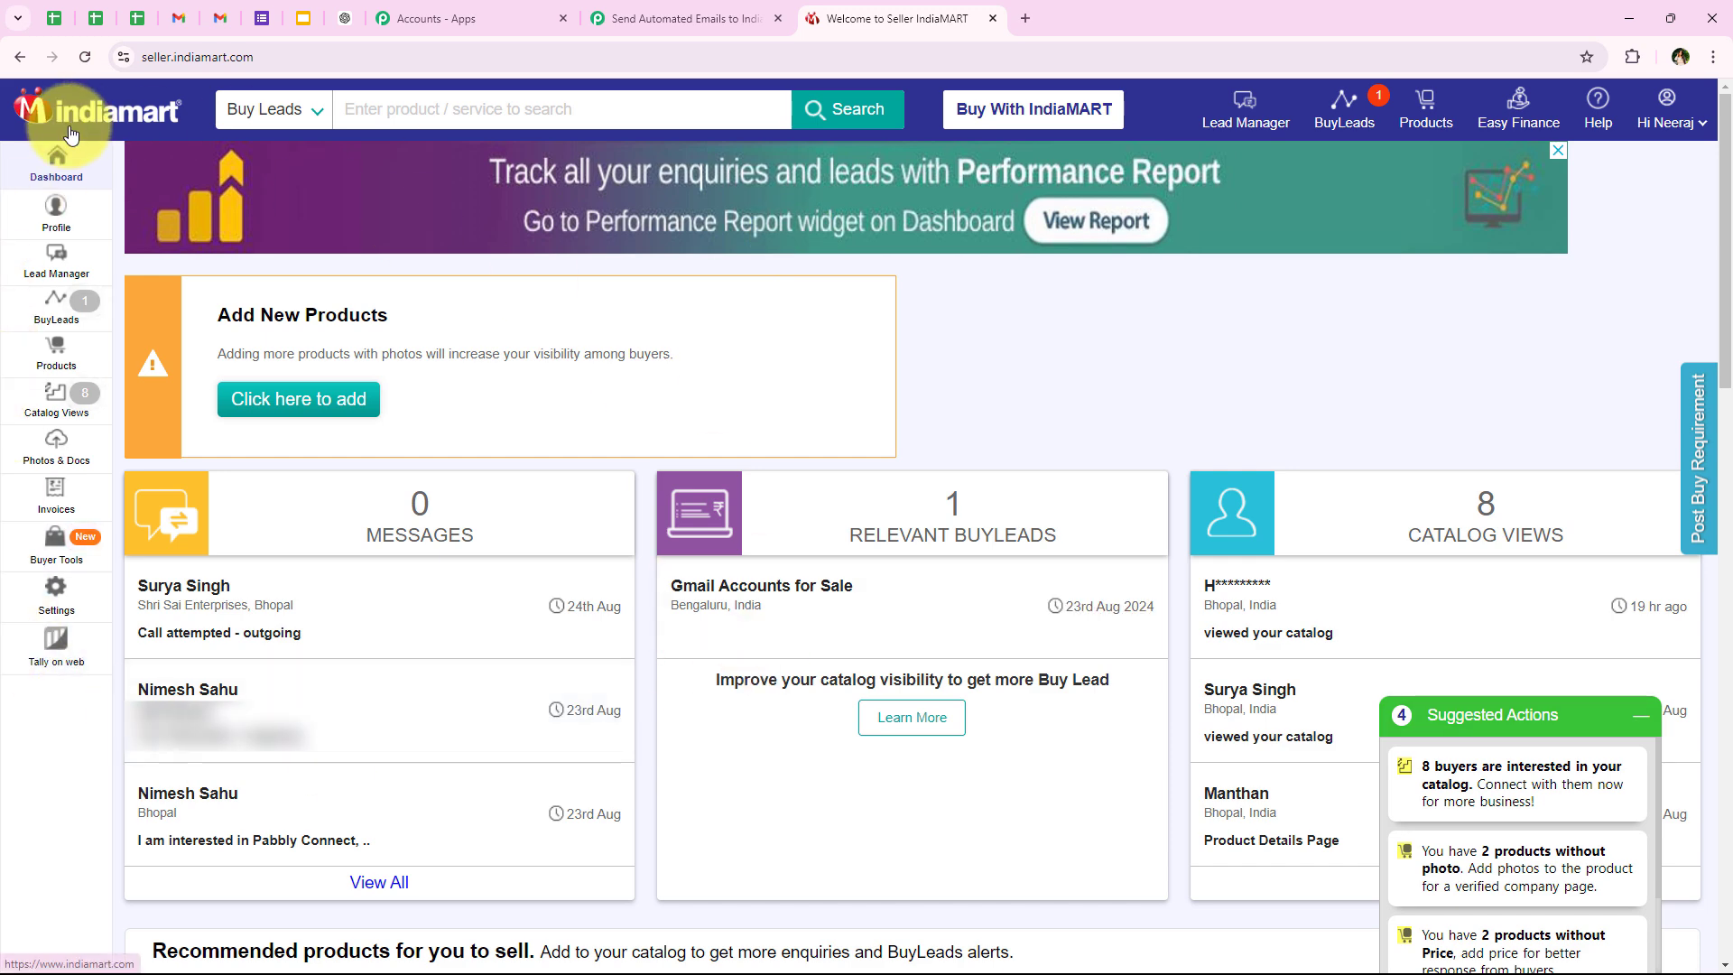
click(58, 263)
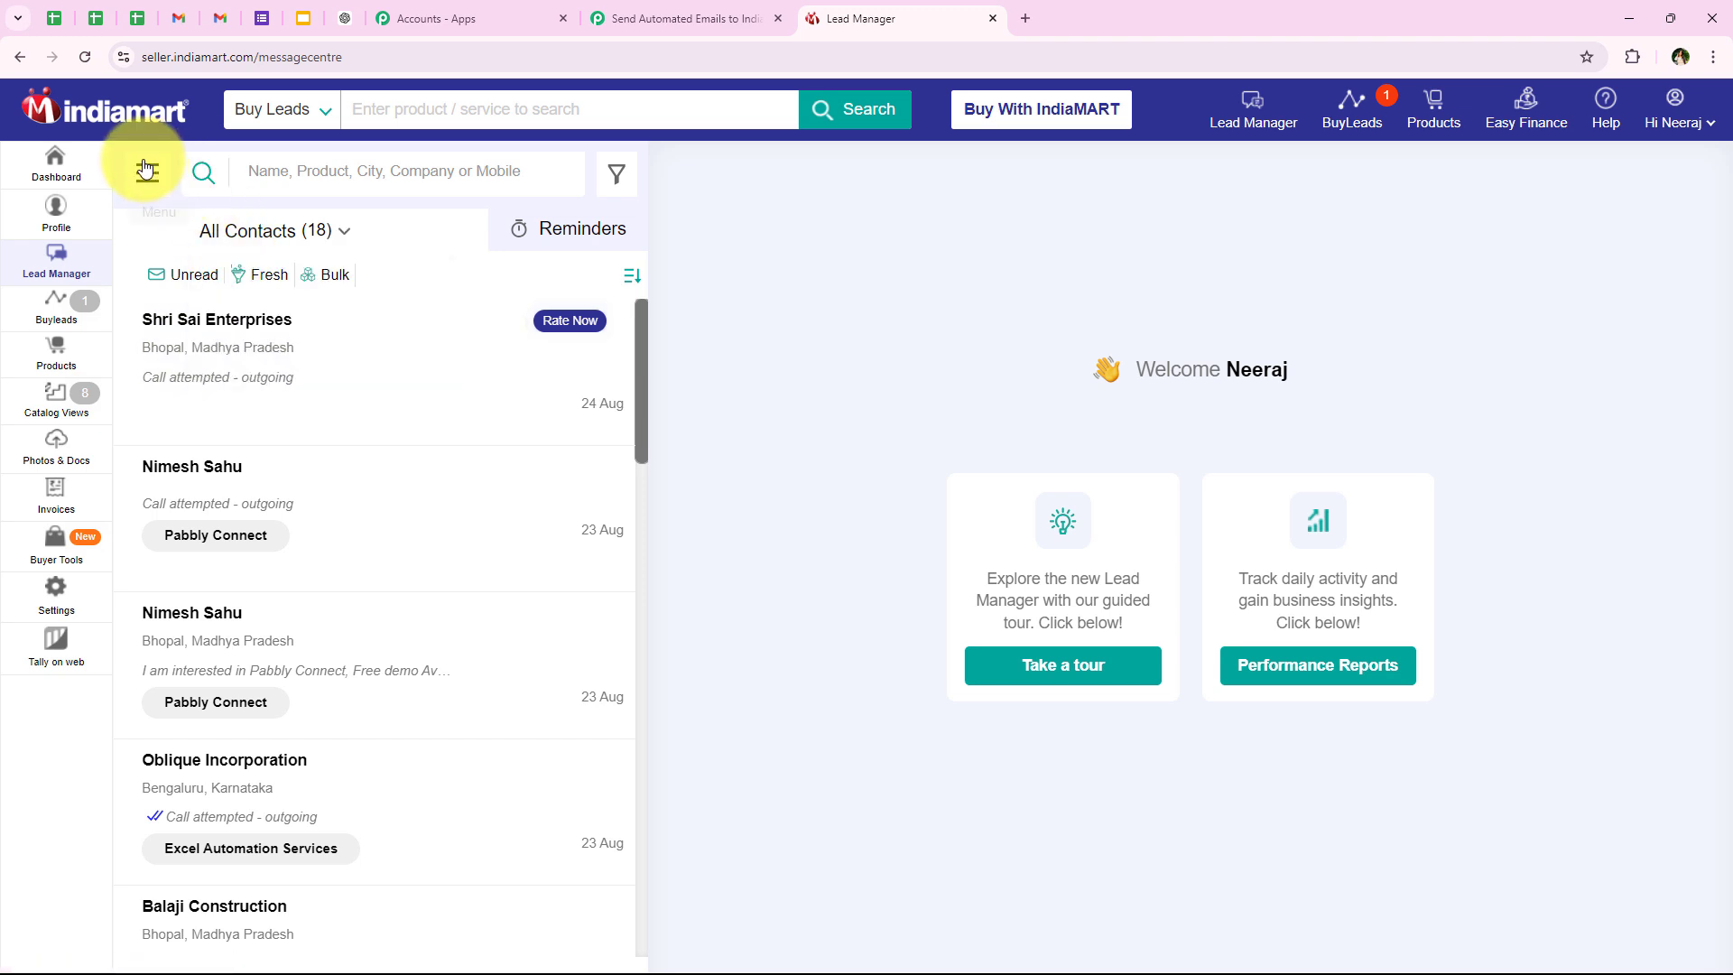
click(144, 169)
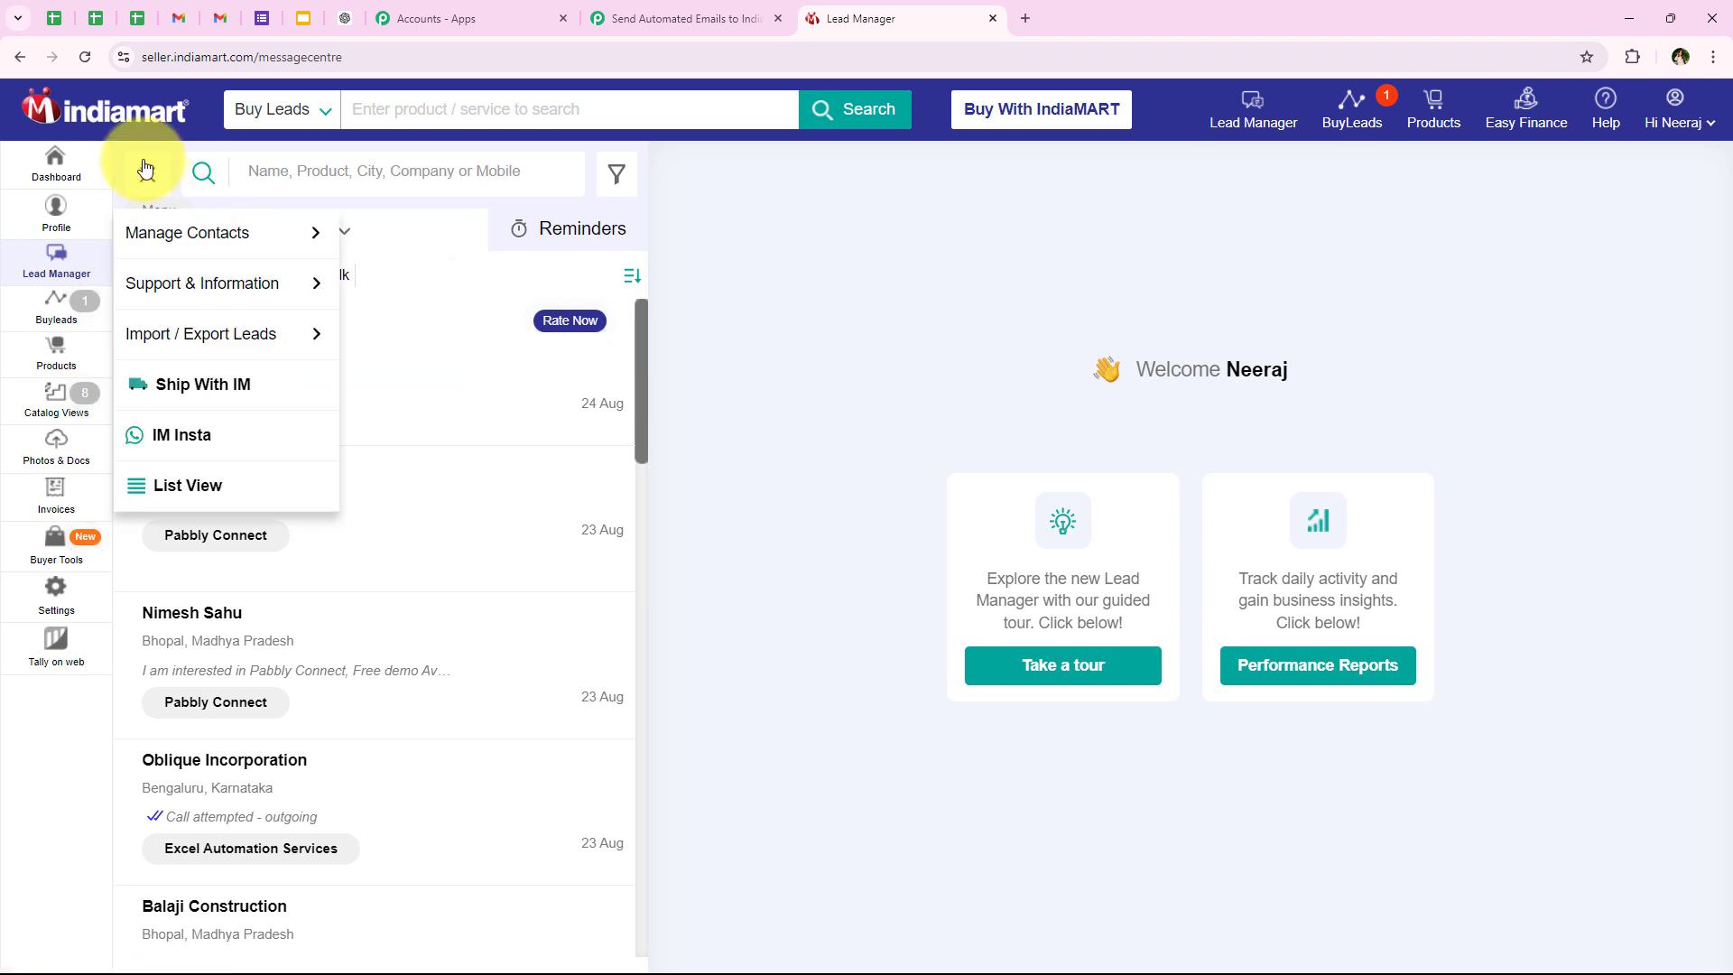
mouse_move(142, 339)
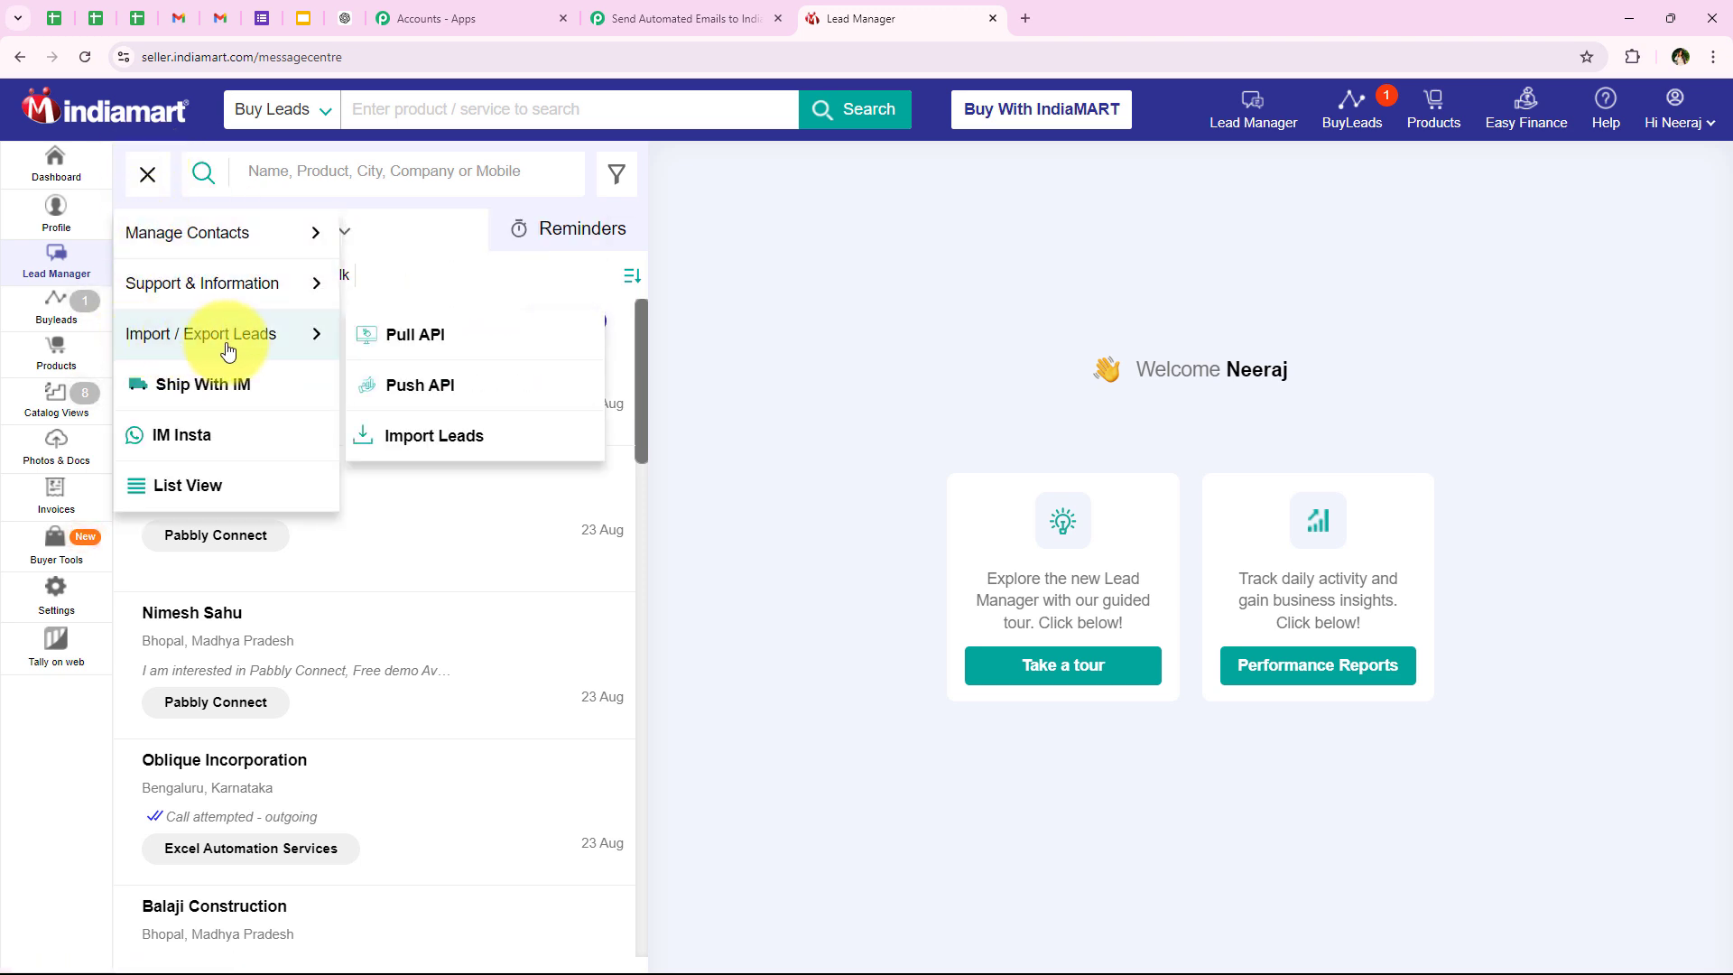
click(510, 392)
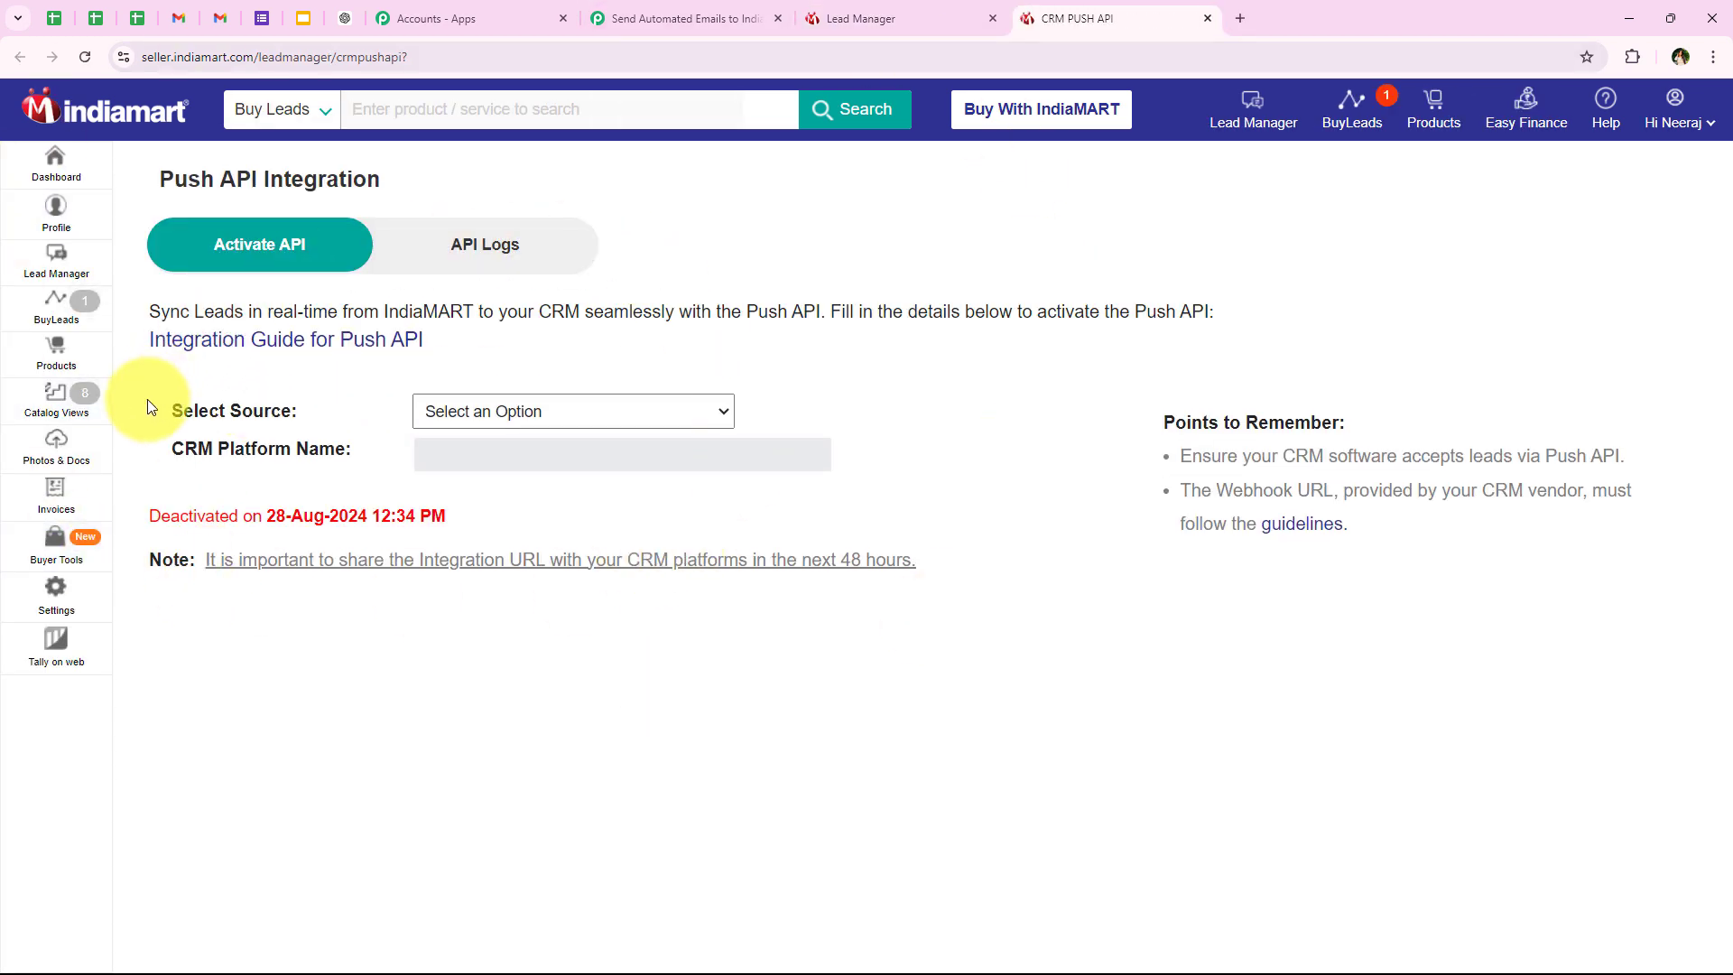
drag(171, 412, 262, 415)
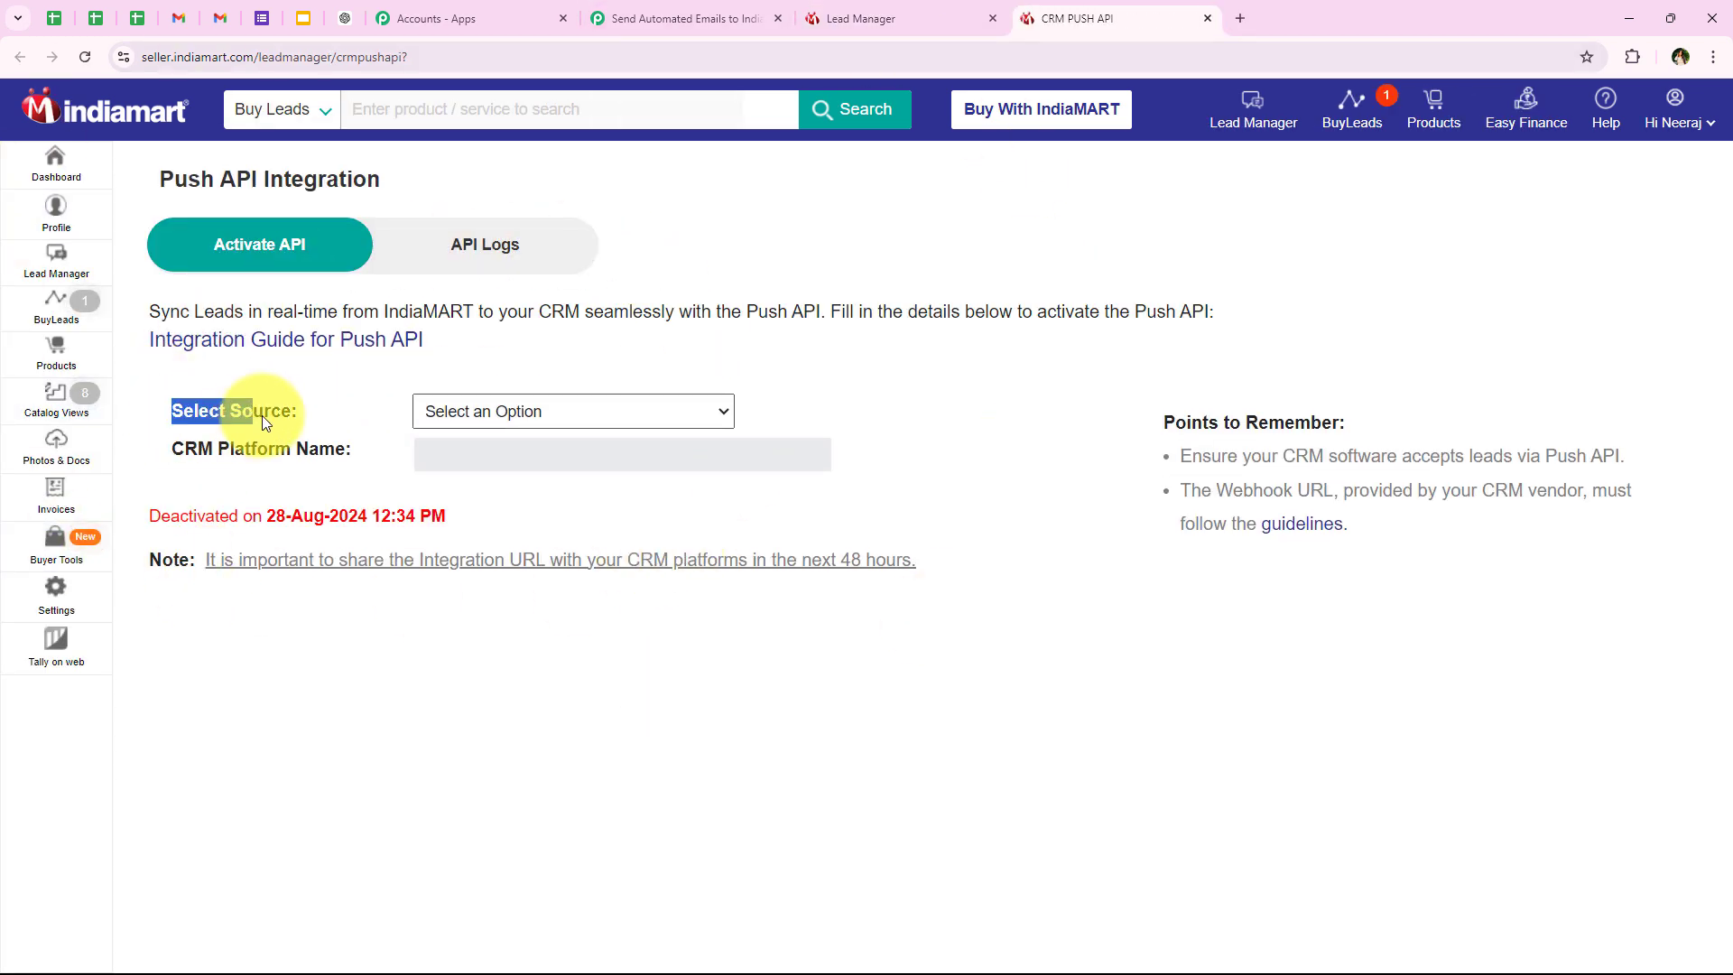
click(438, 408)
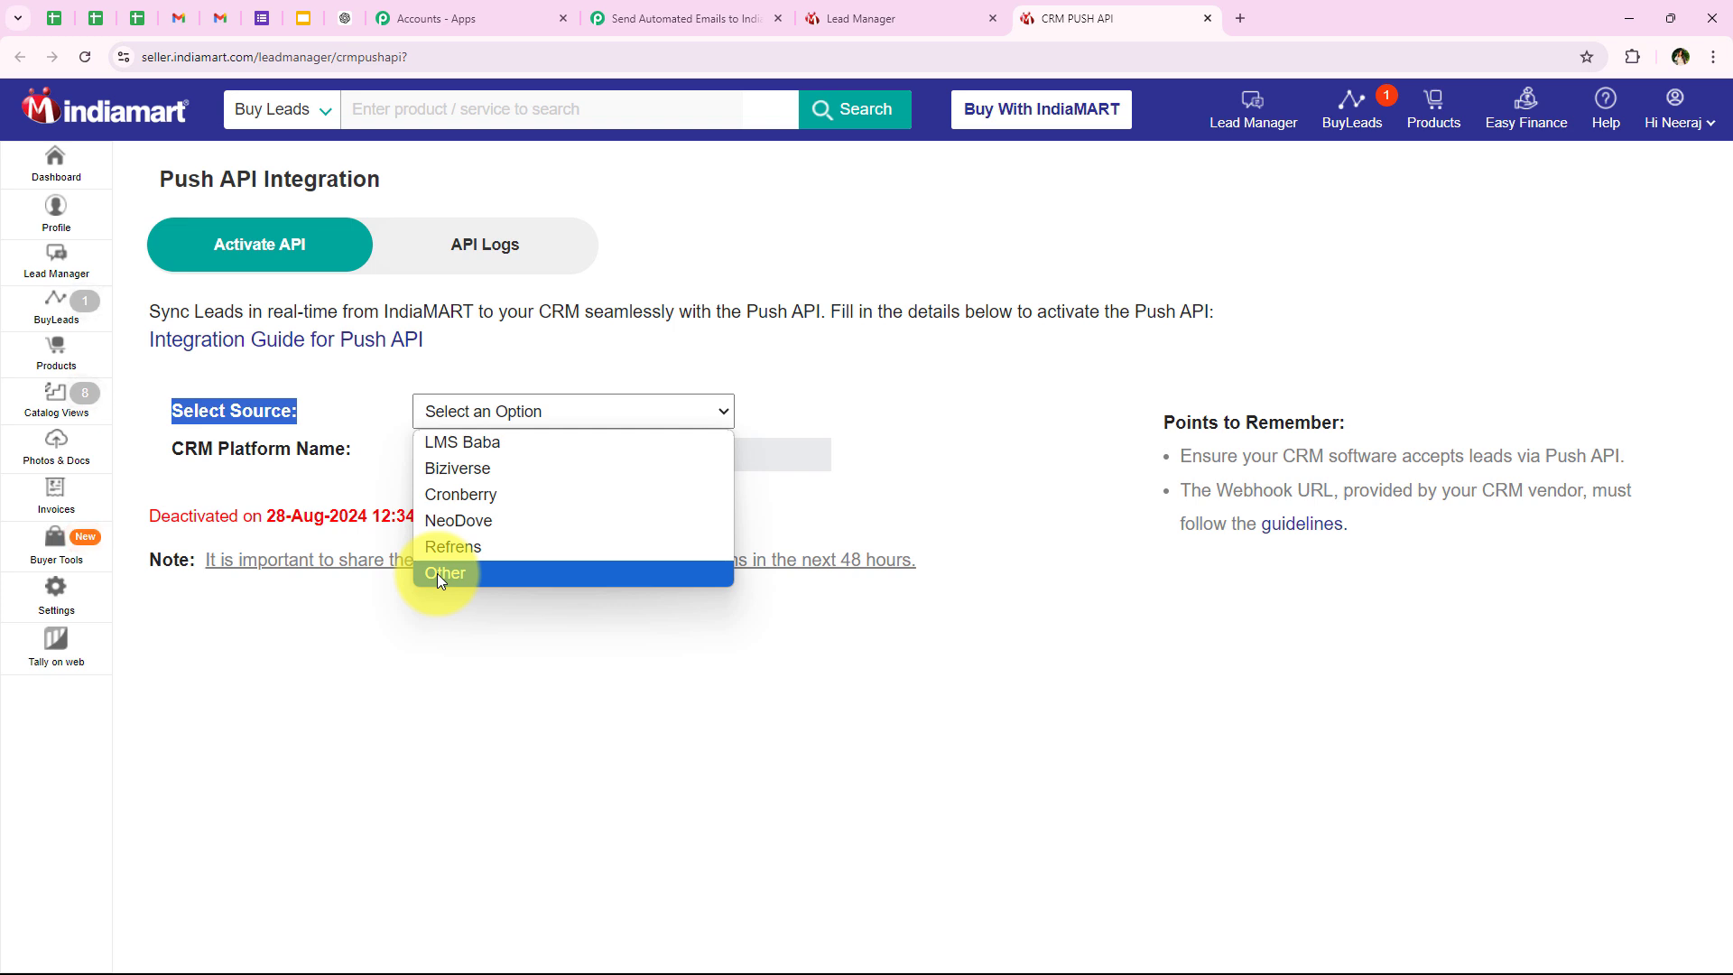
Choose Other as the lead source and enter Pabbly Connect as the CRM platform name.
click(509, 577)
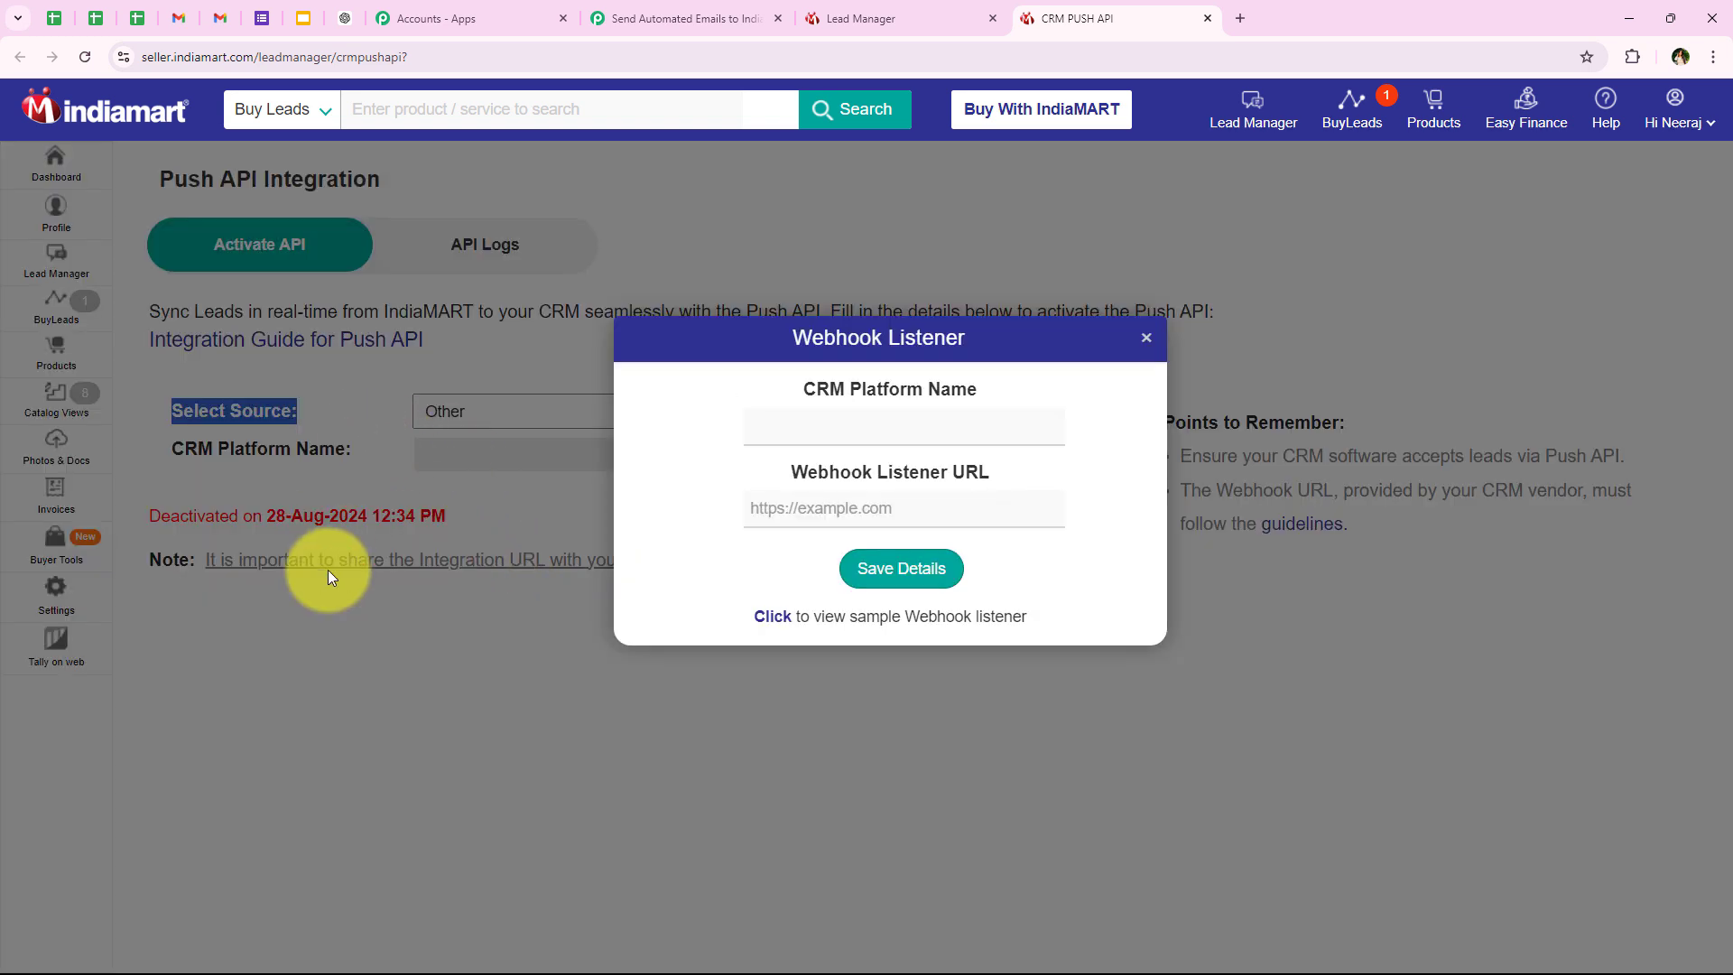
triple_click(805, 388)
drag(781, 484, 929, 480)
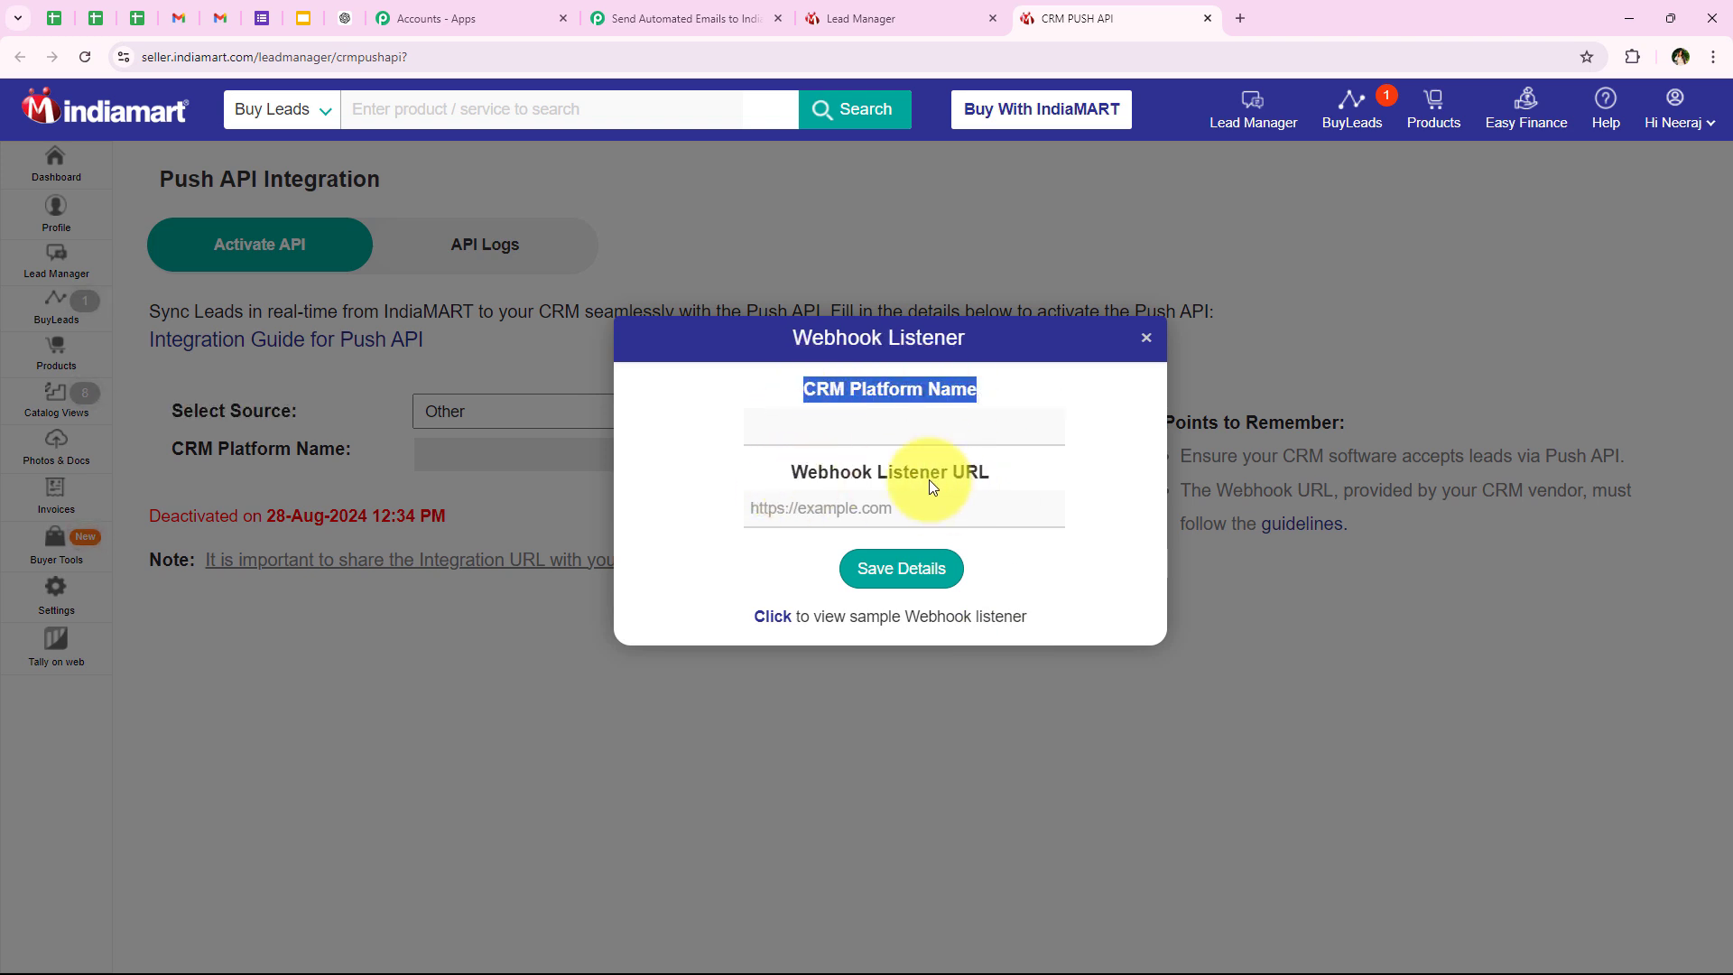
click(929, 481)
drag(962, 390, 977, 388)
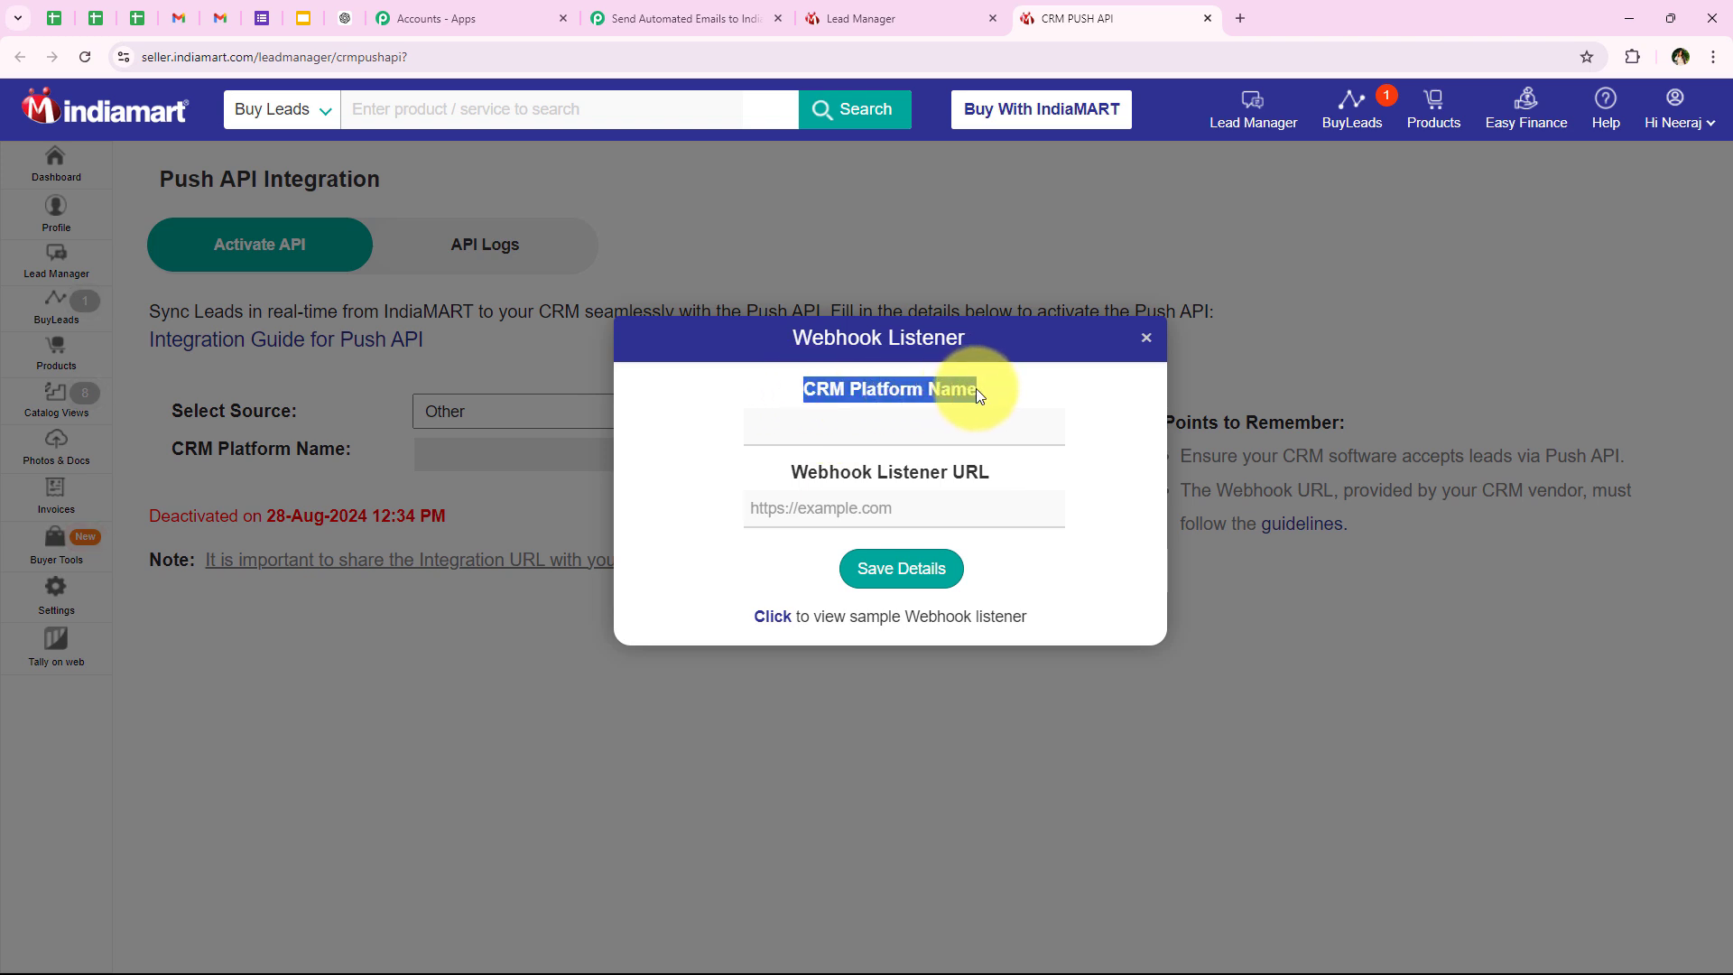
click(872, 433)
click(912, 475)
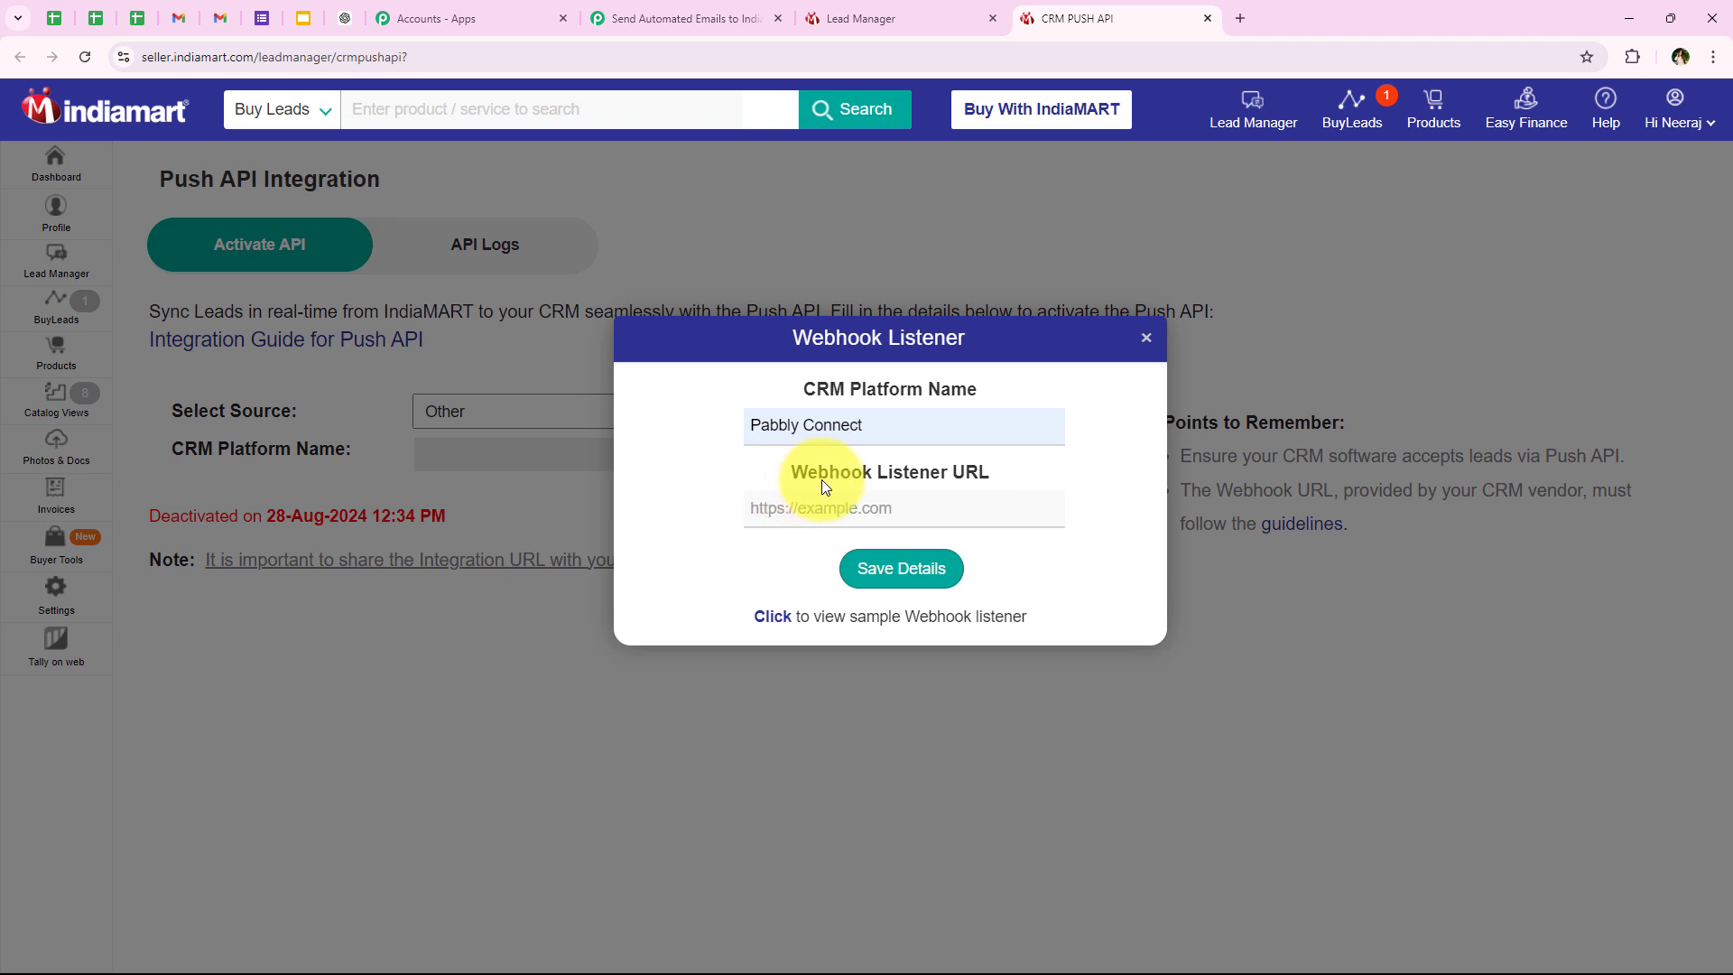
Paste the Pabbly webhook URL into the listener field and save the details.
click(947, 505)
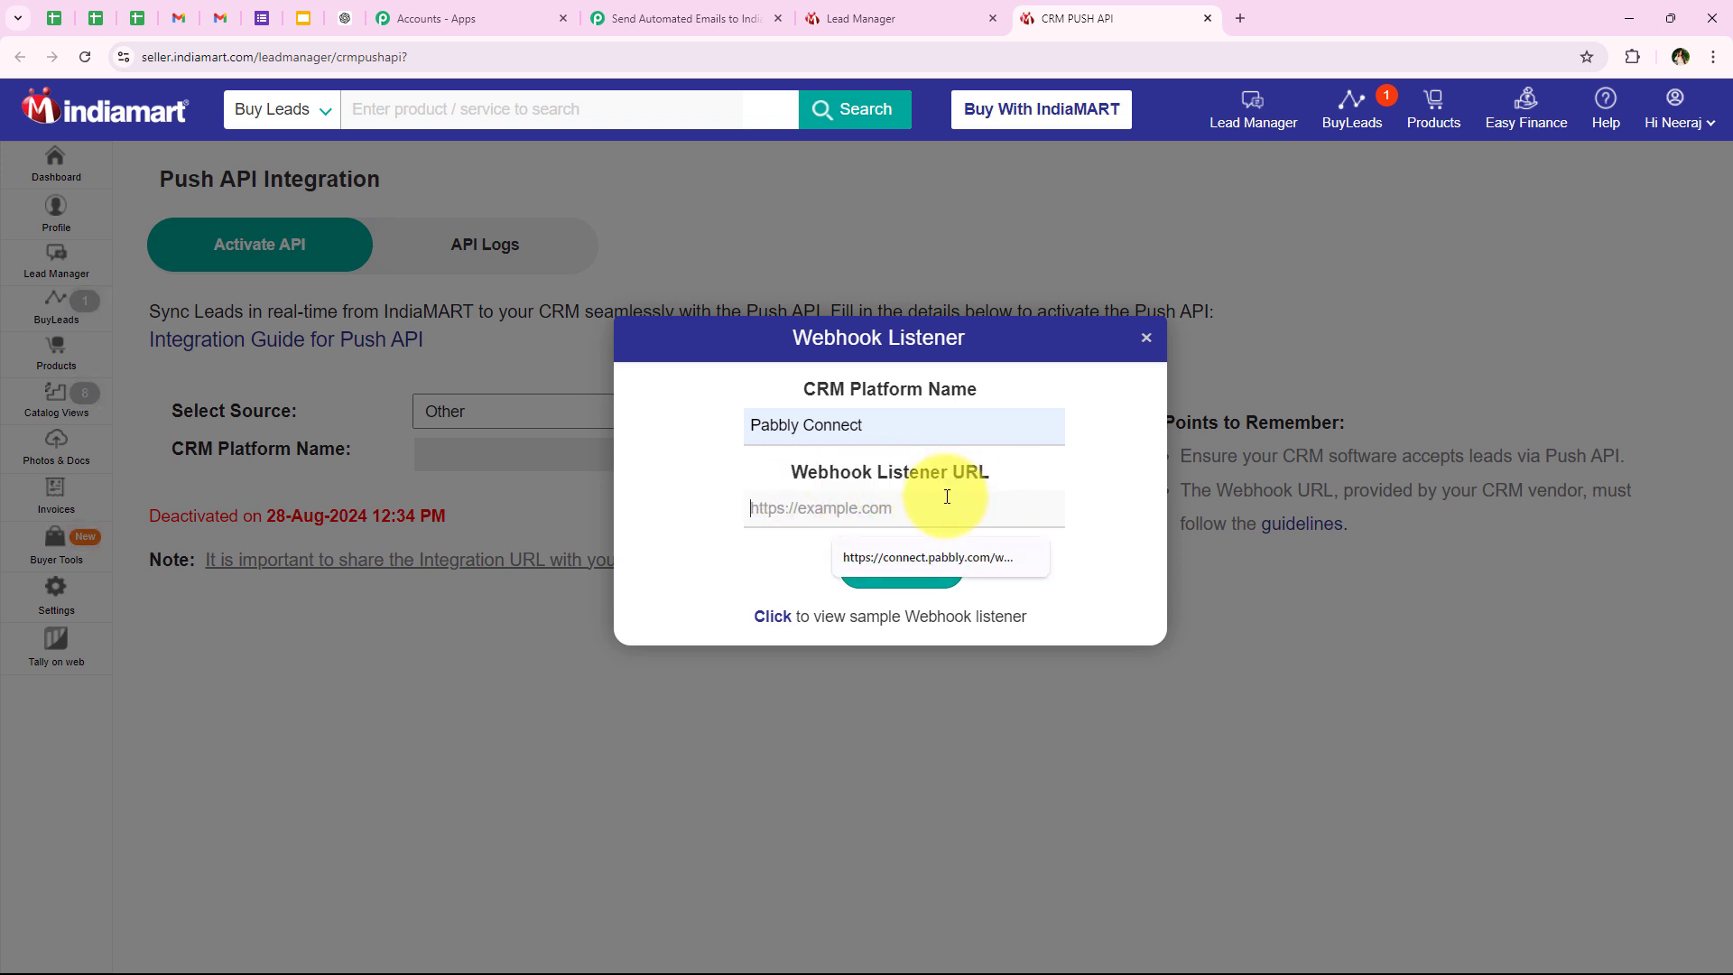
right_click(946, 498)
click(976, 673)
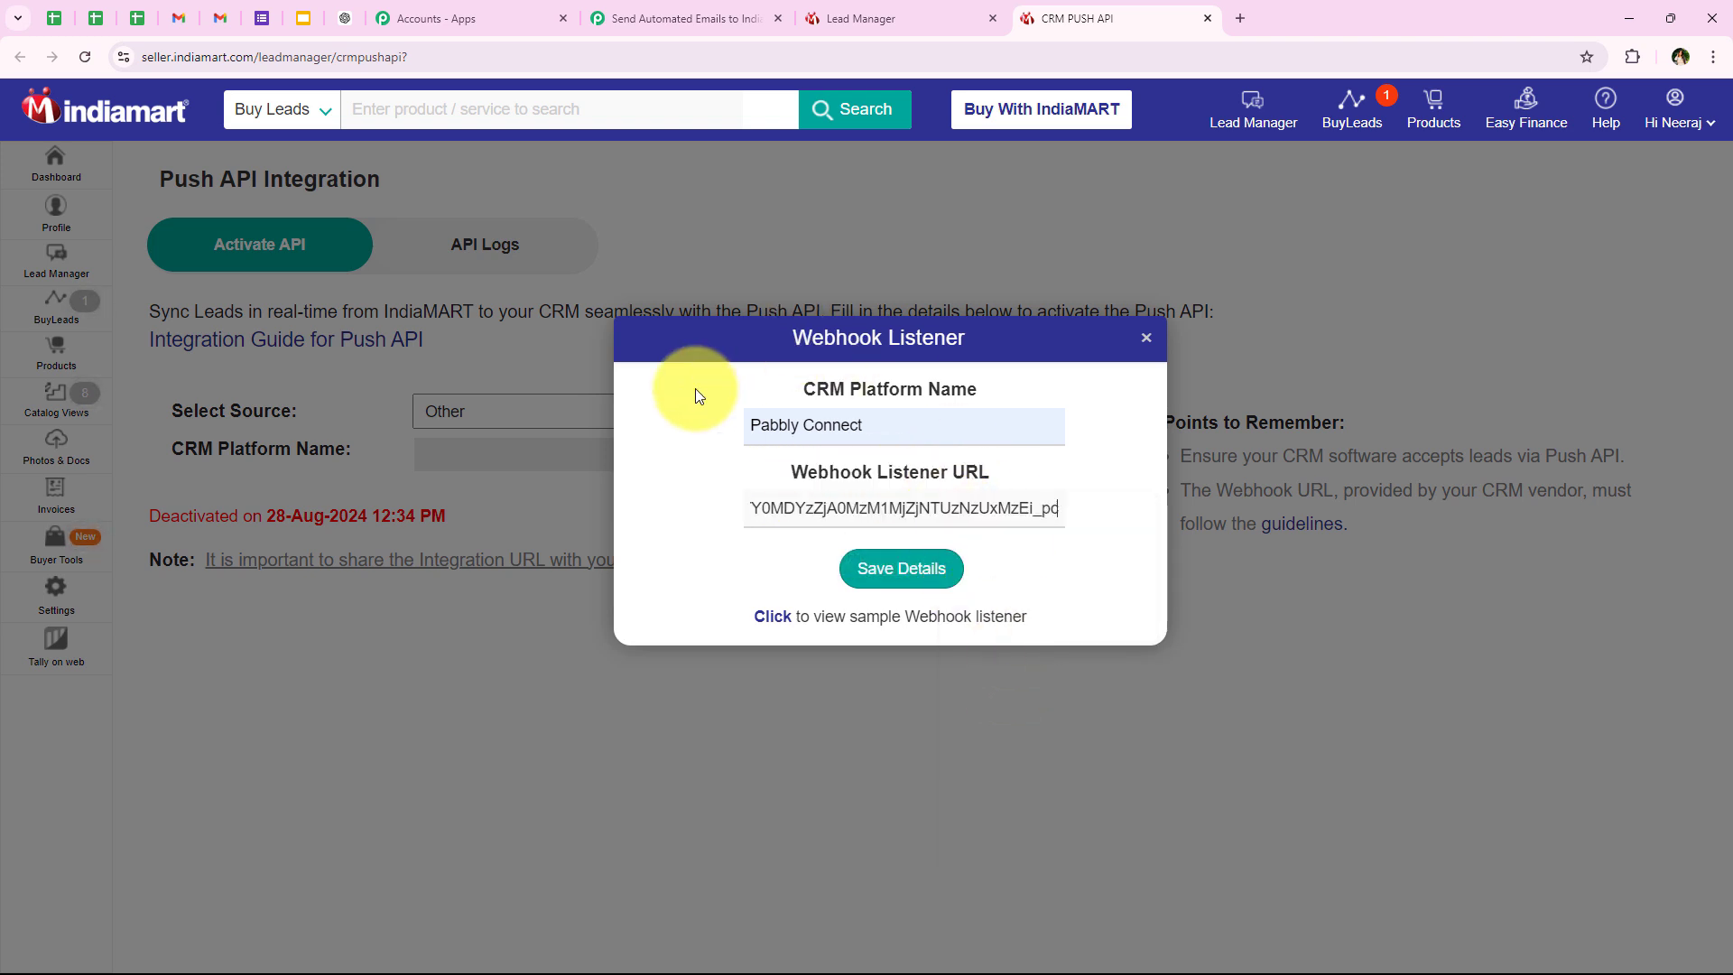
click(677, 505)
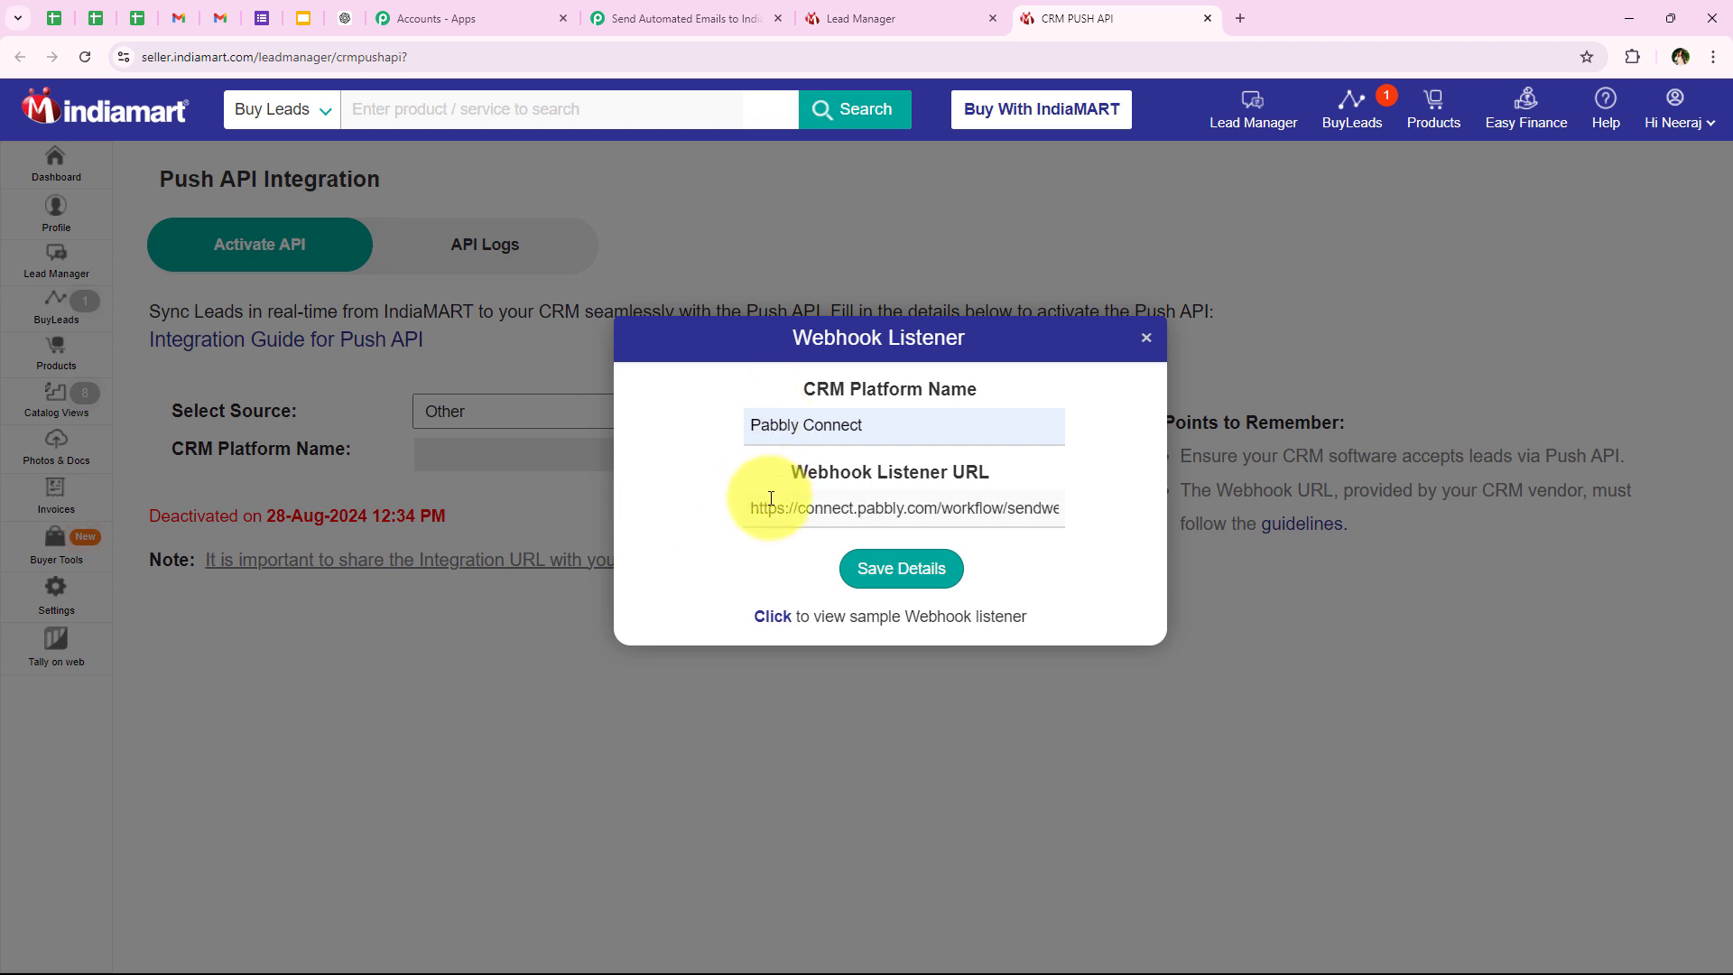
click(853, 567)
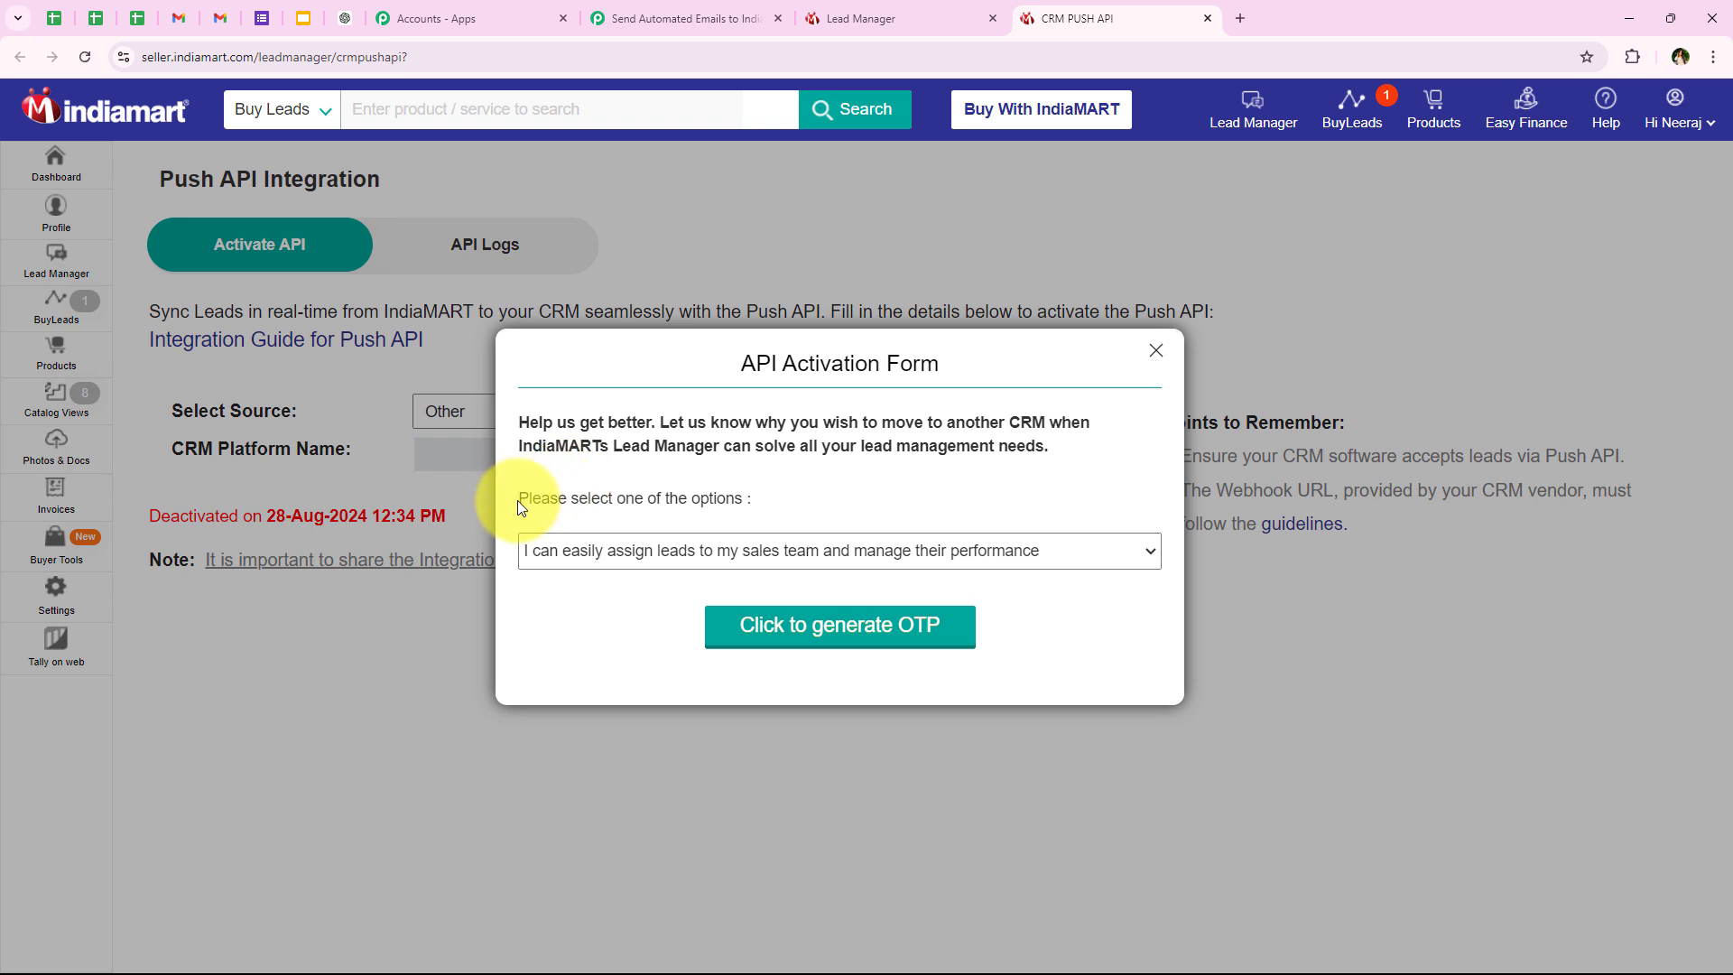
Pick the switching-to-another-CRM reason, request an OTP, enter the one-time password and submit.
drag(519, 507, 834, 506)
click(591, 511)
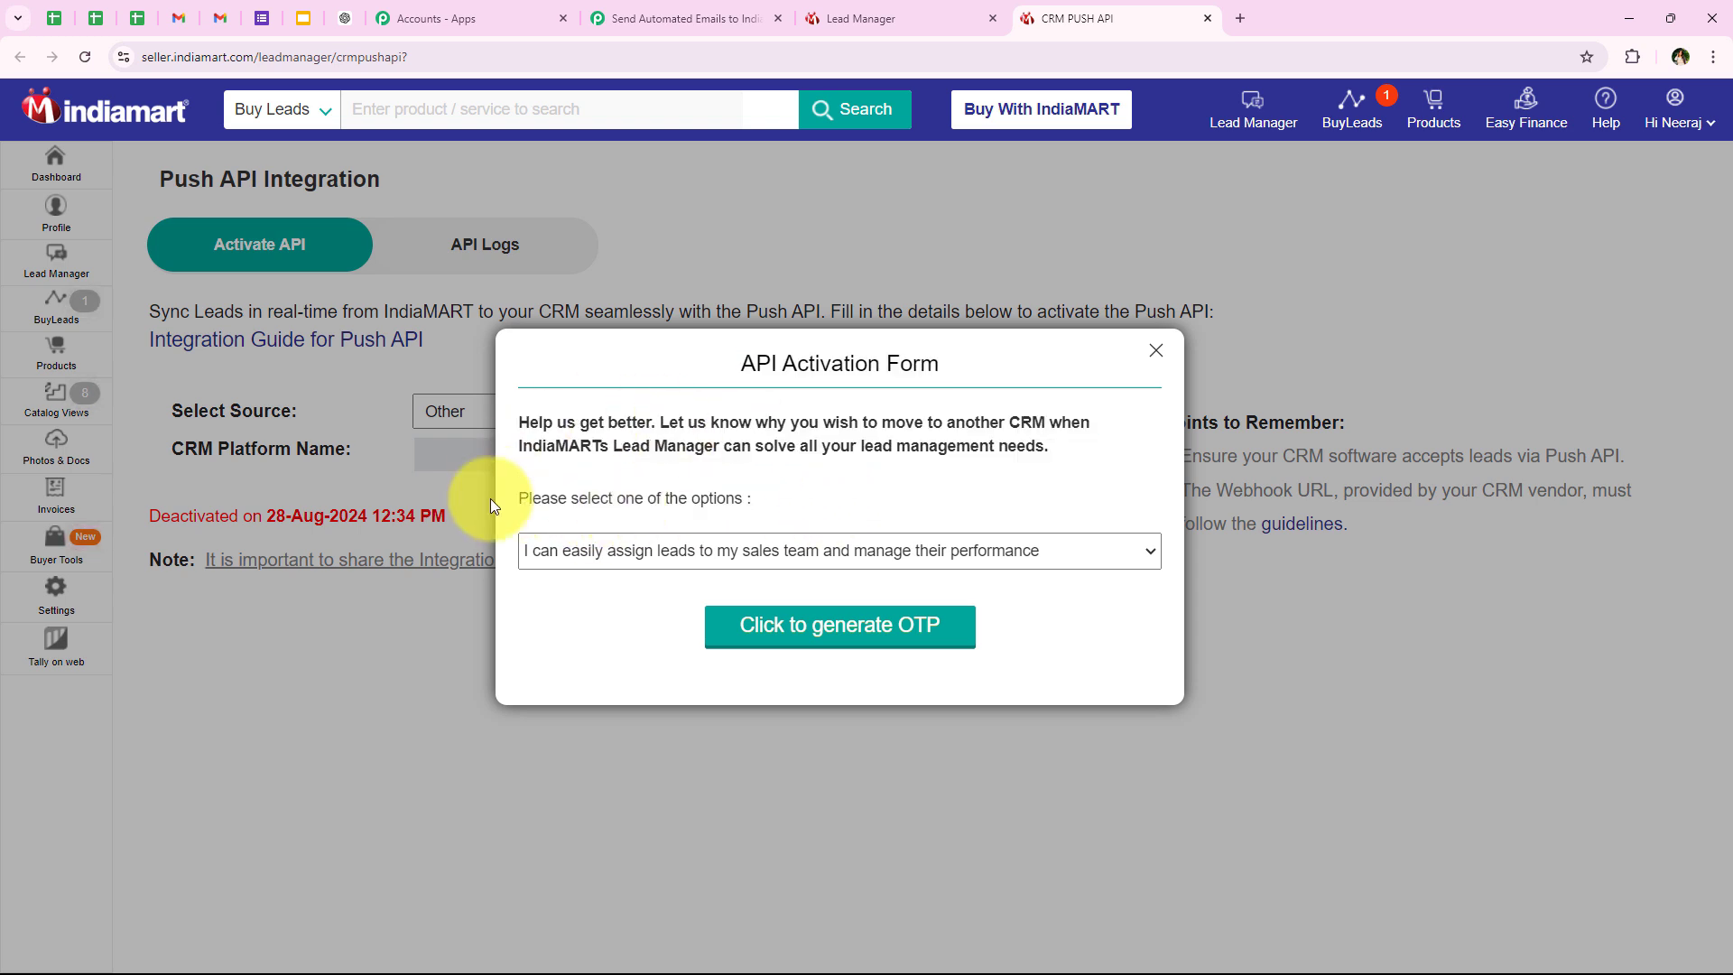
click(561, 560)
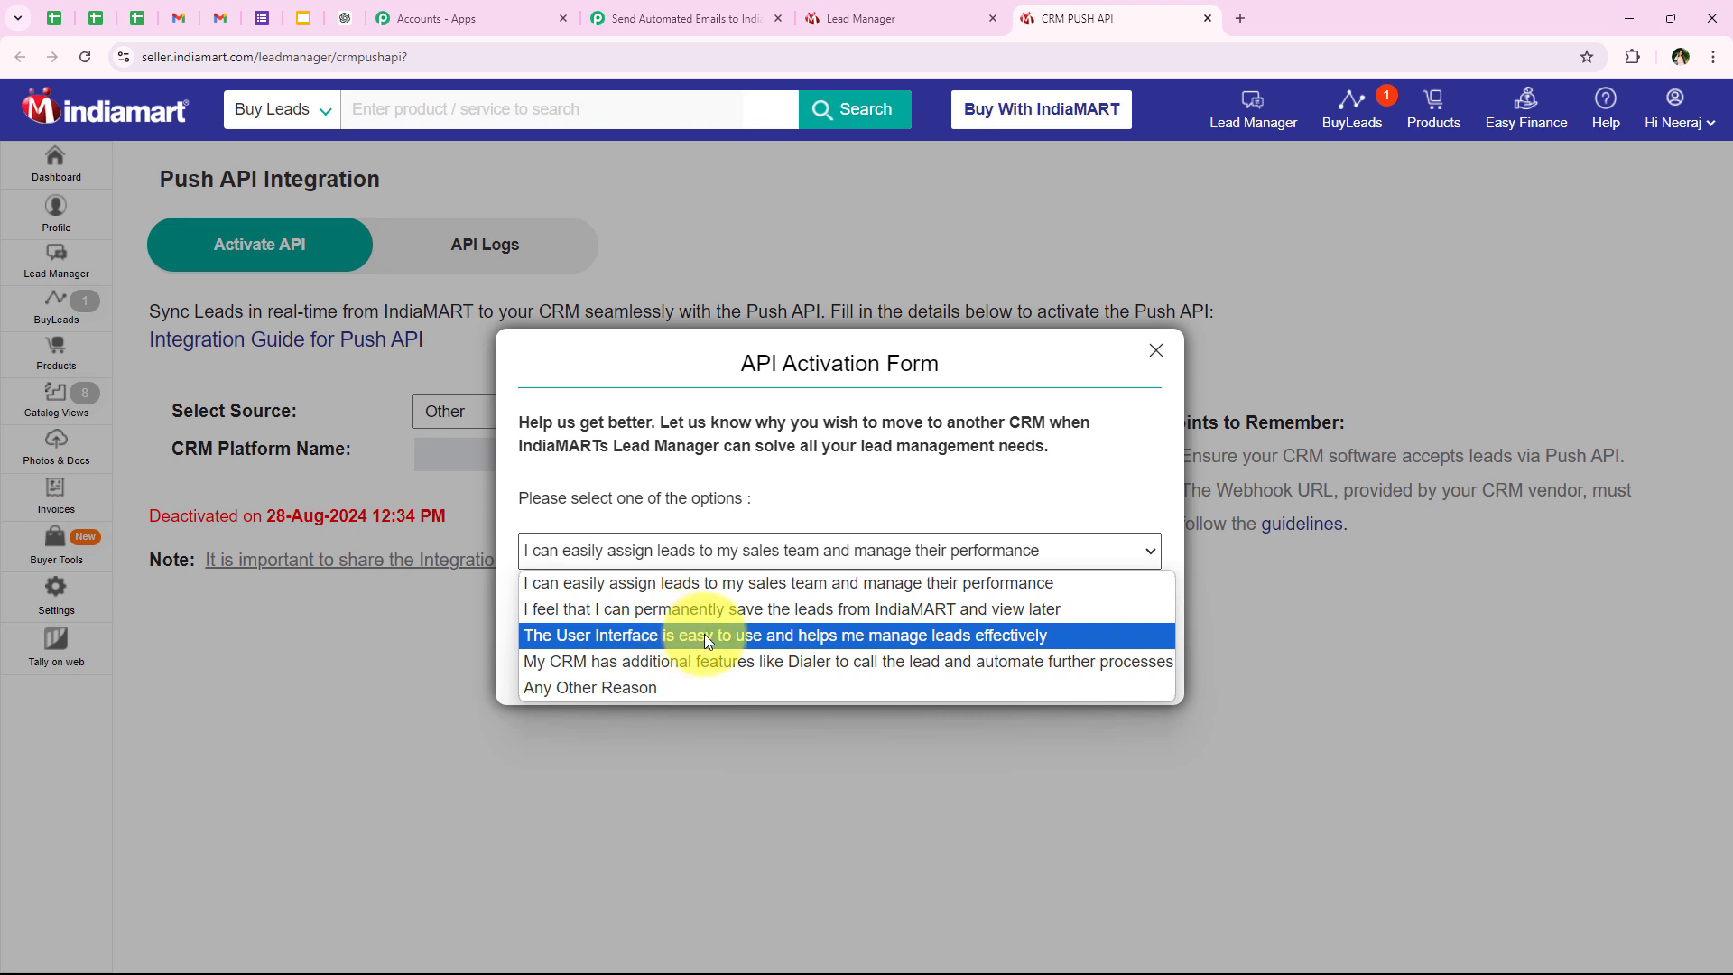
click(908, 637)
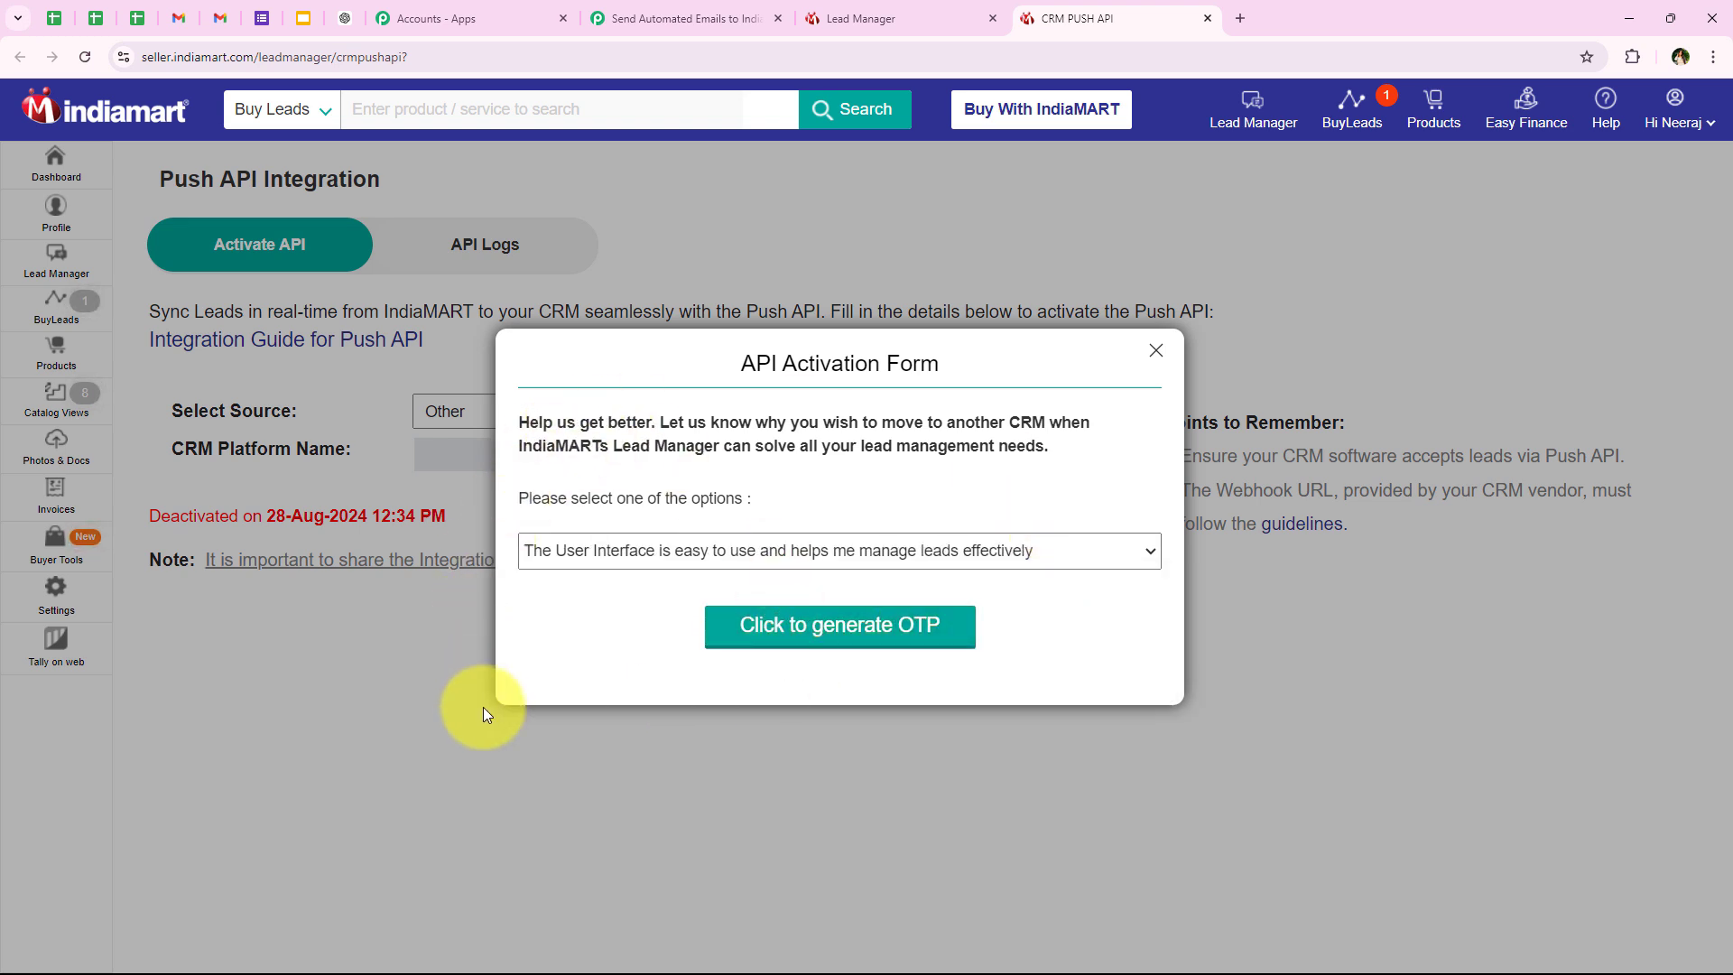
click(760, 649)
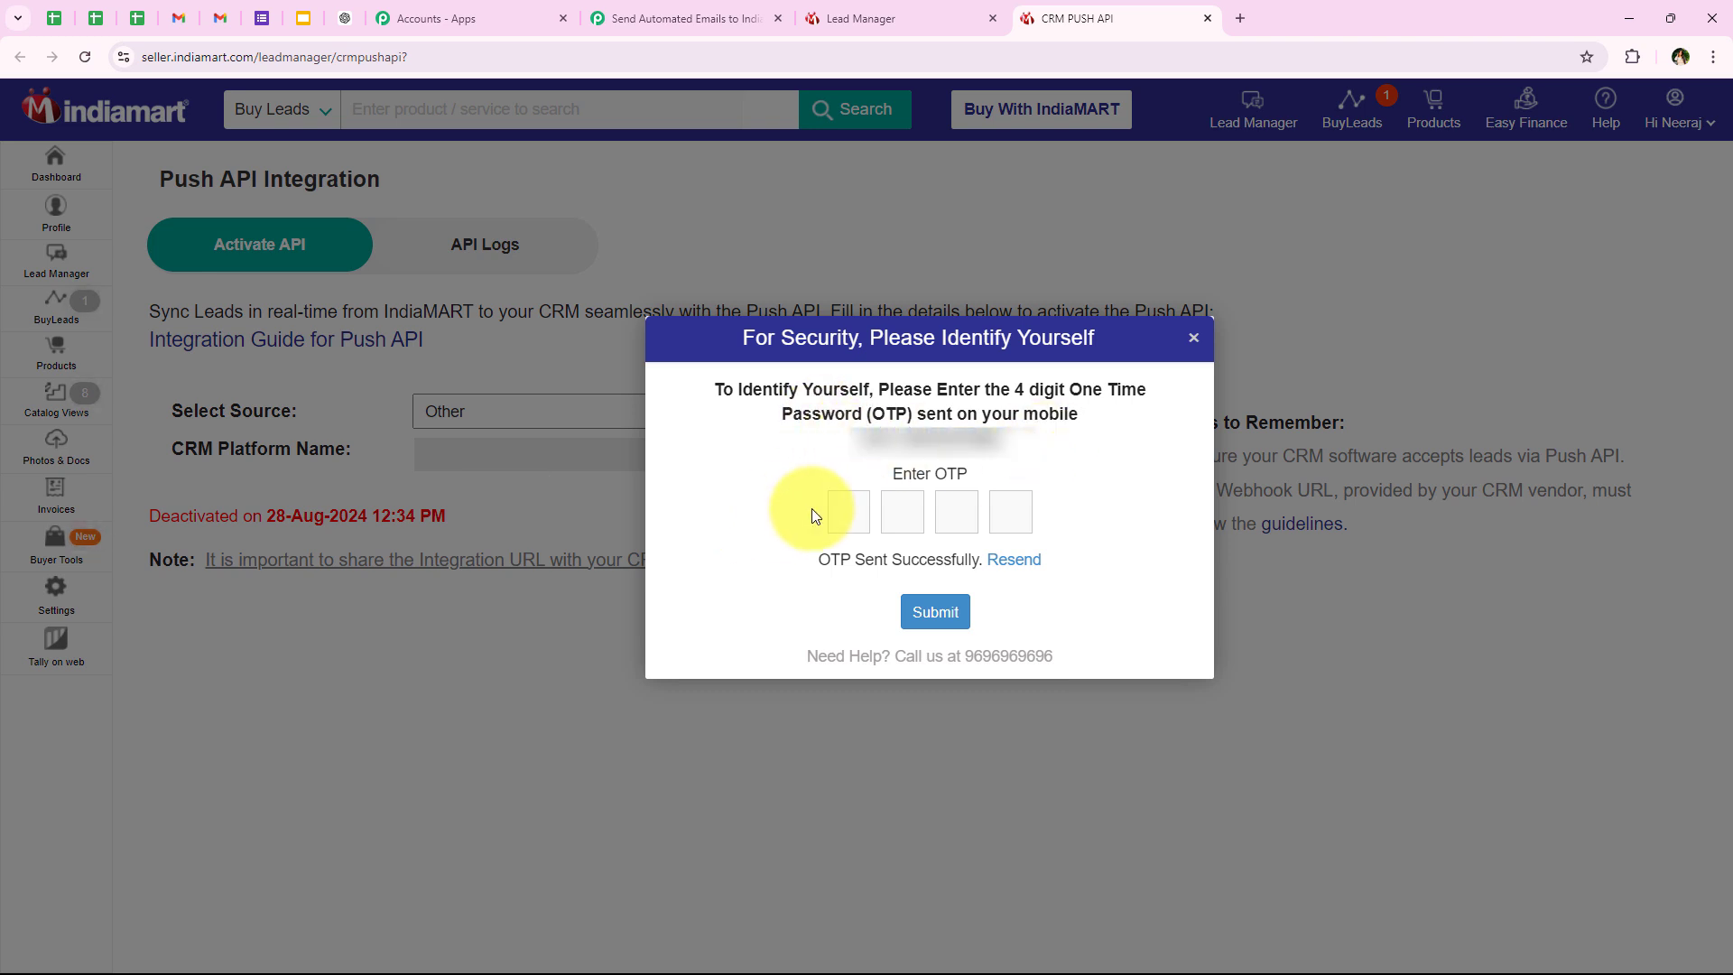
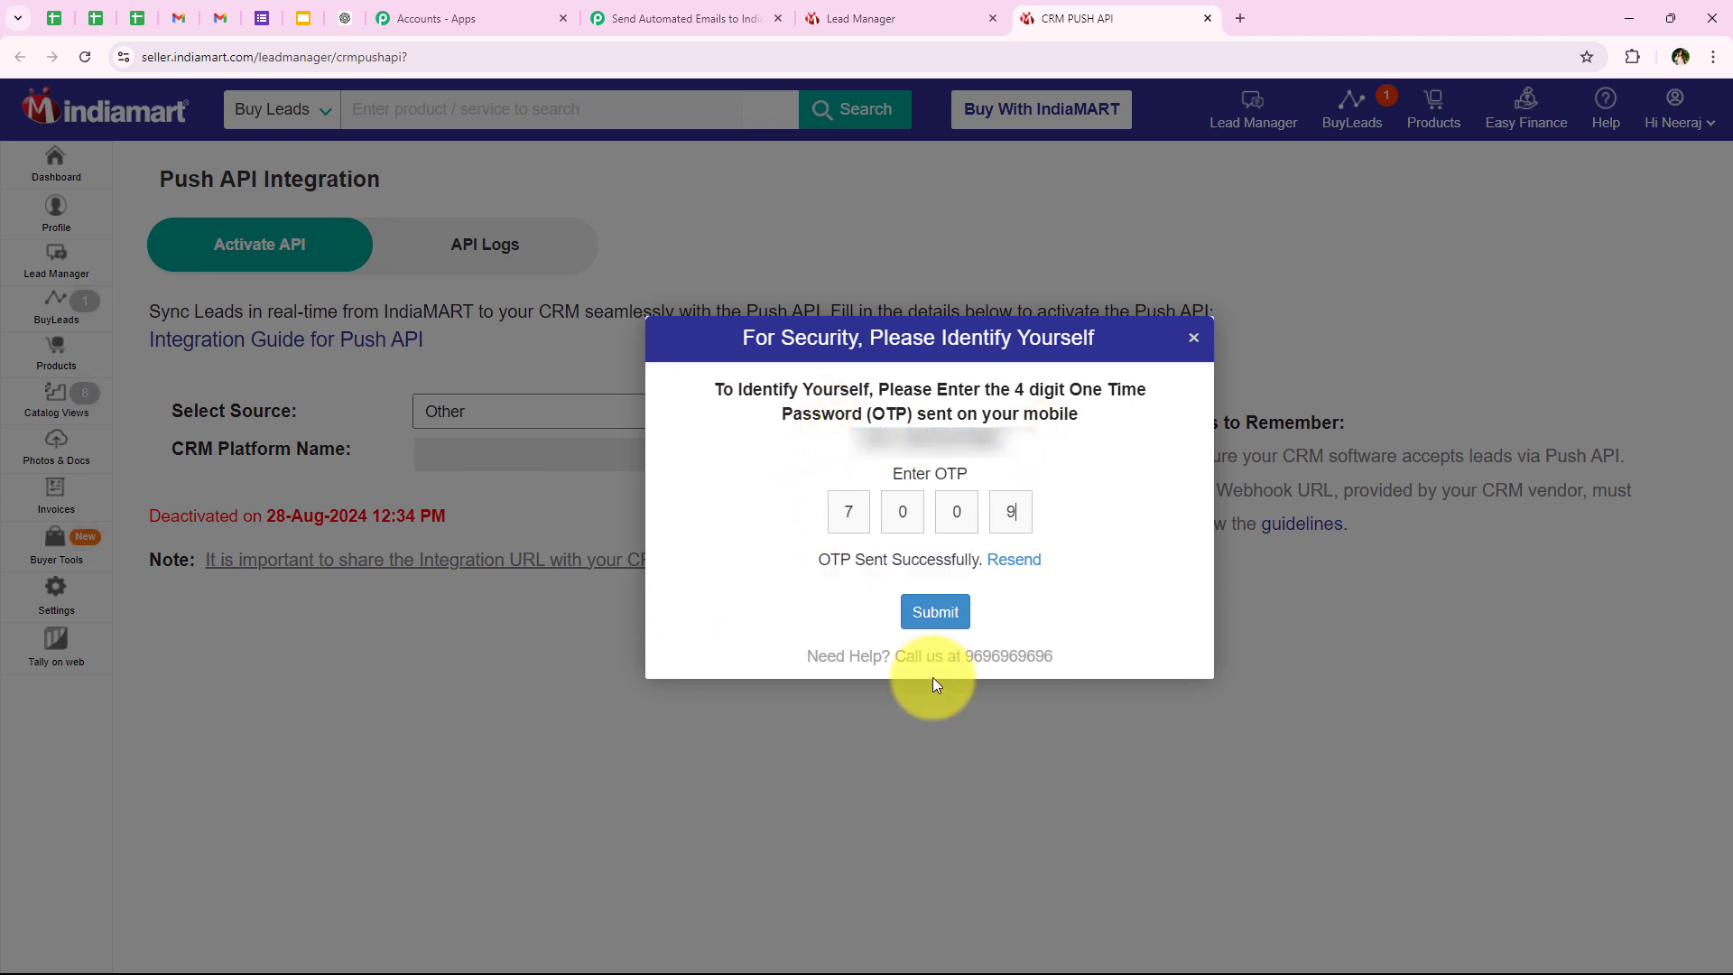
click(910, 618)
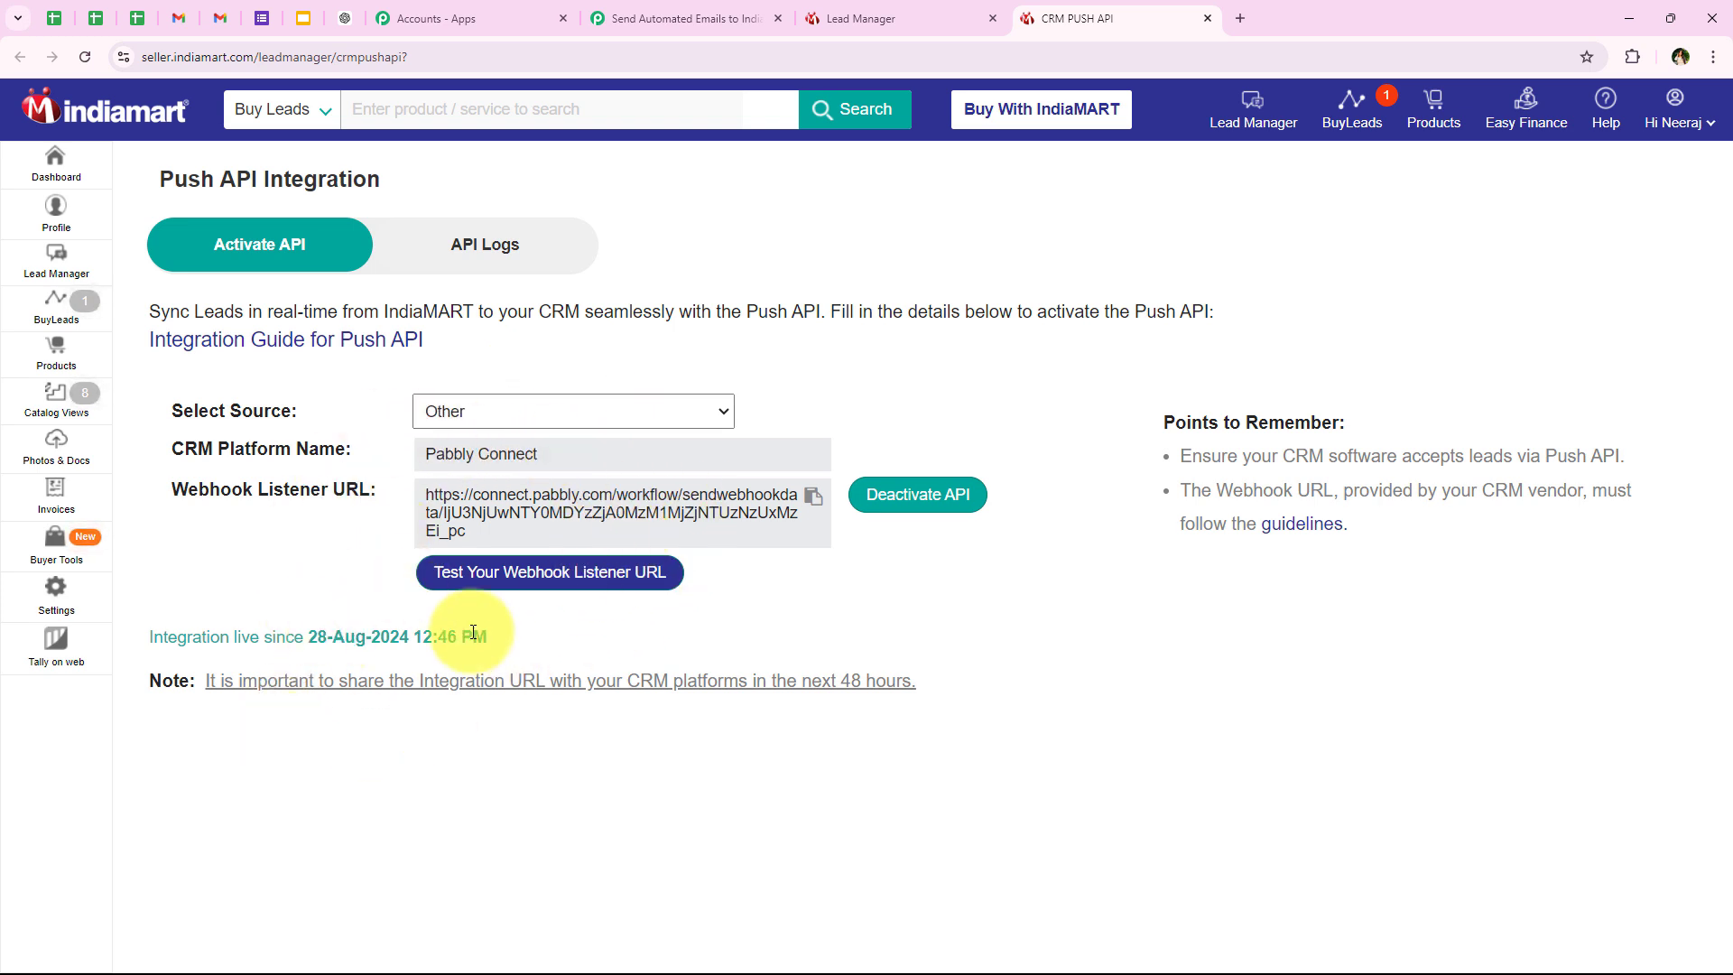
Review Pabbly's Waiting For Webhook Response note, then go back to IndiaMART's Push API page.
click(745, 11)
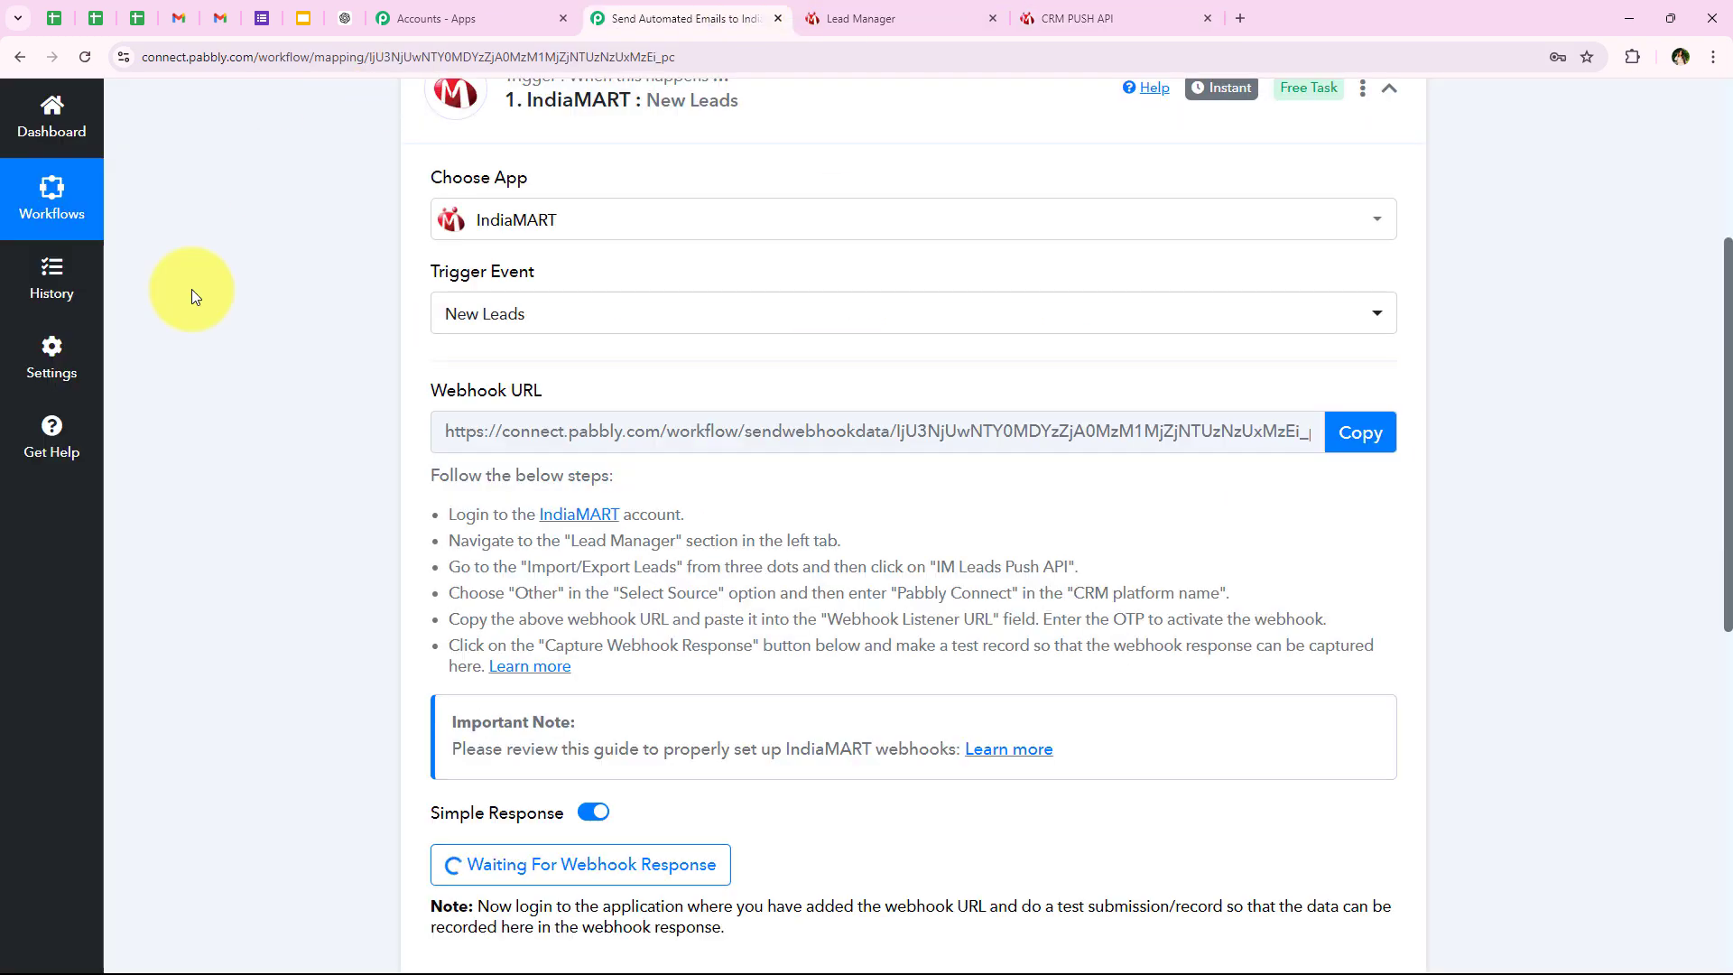
scroll(153, 495, up, 1)
scroll(153, 496, down, 1)
scroll(153, 495, down, 3)
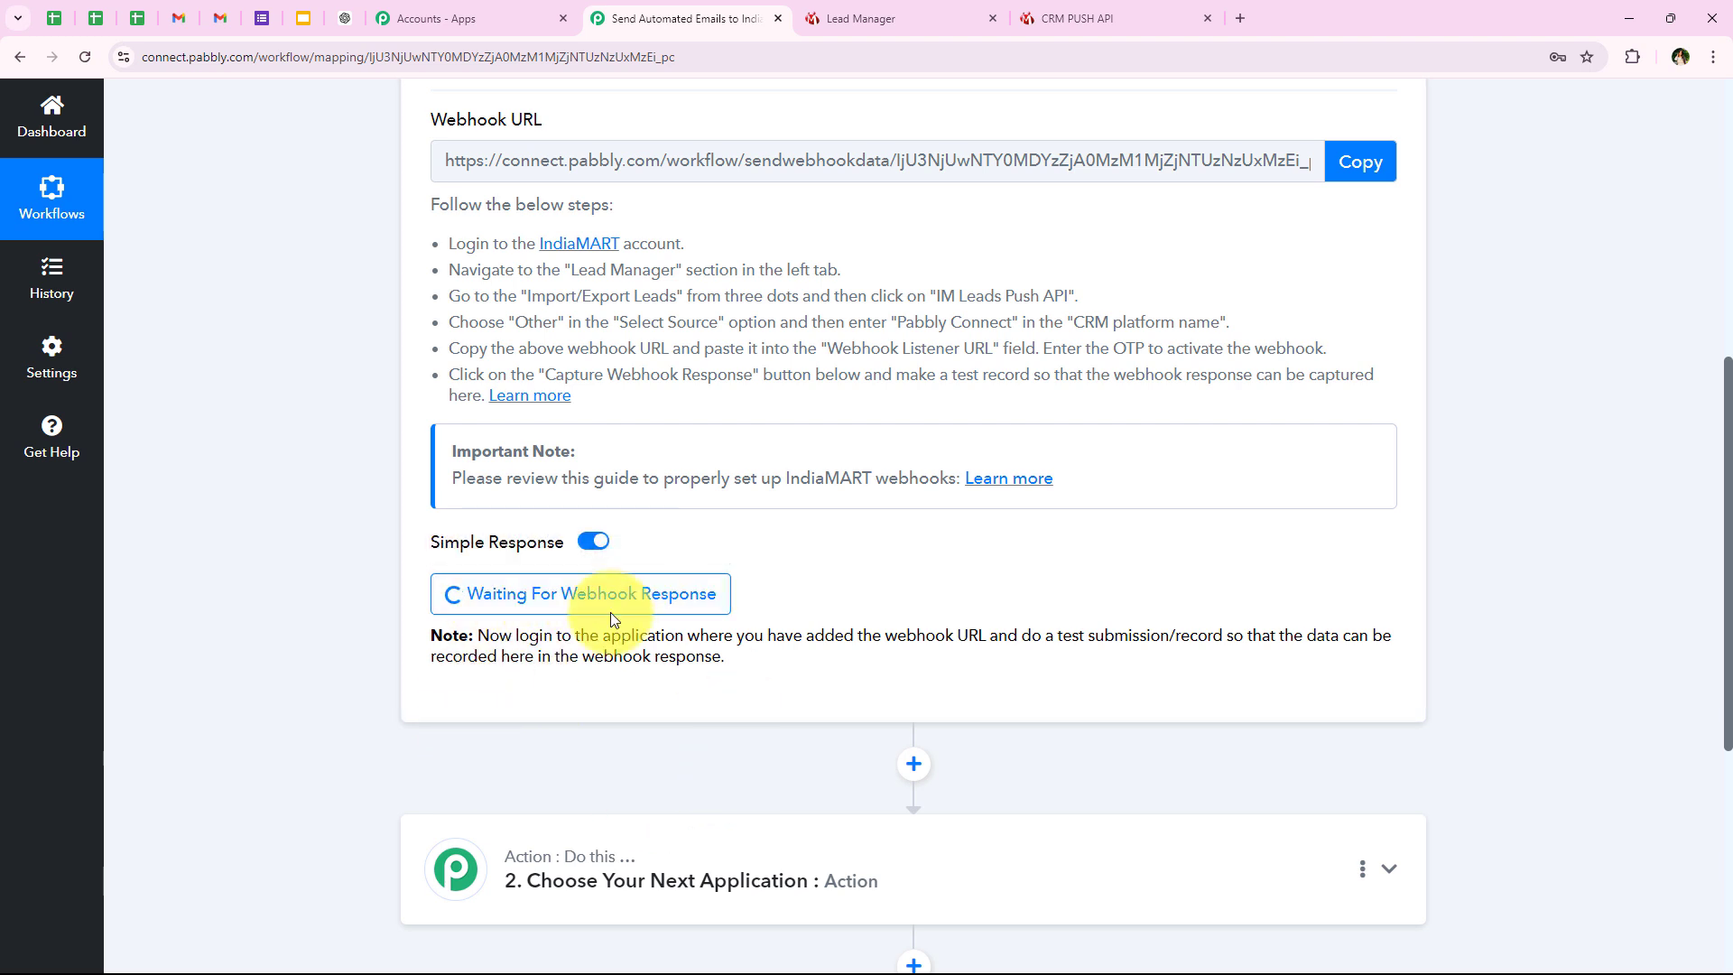
drag(1022, 638, 1222, 638)
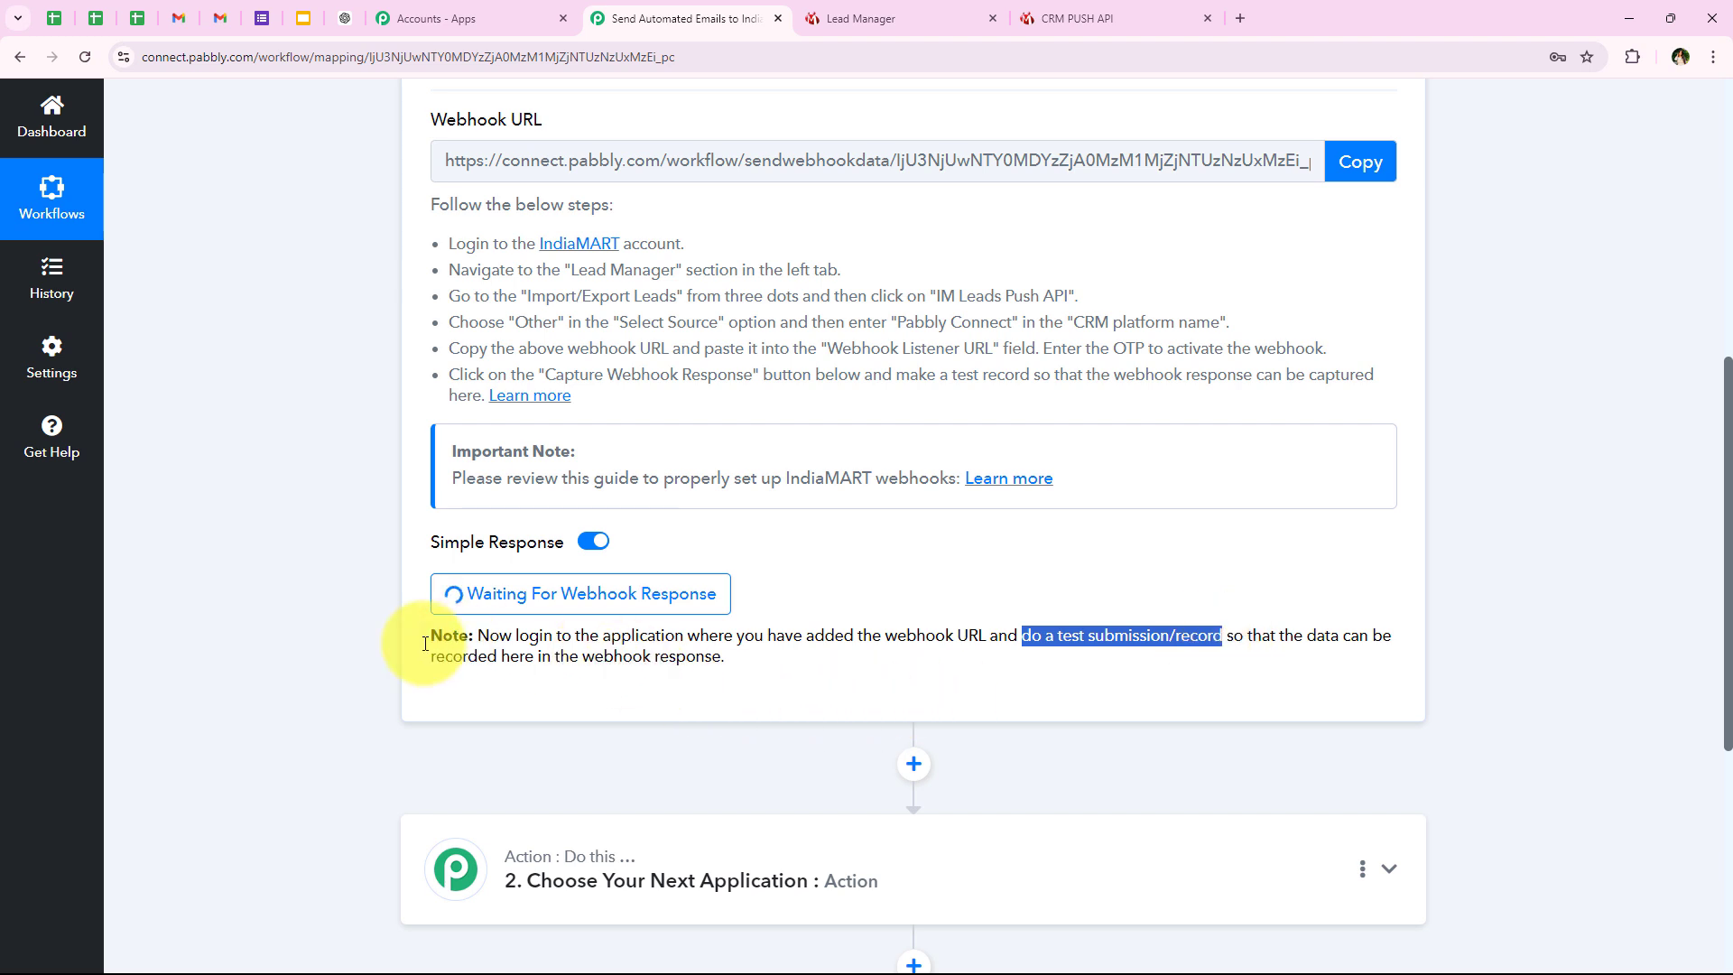
click(361, 651)
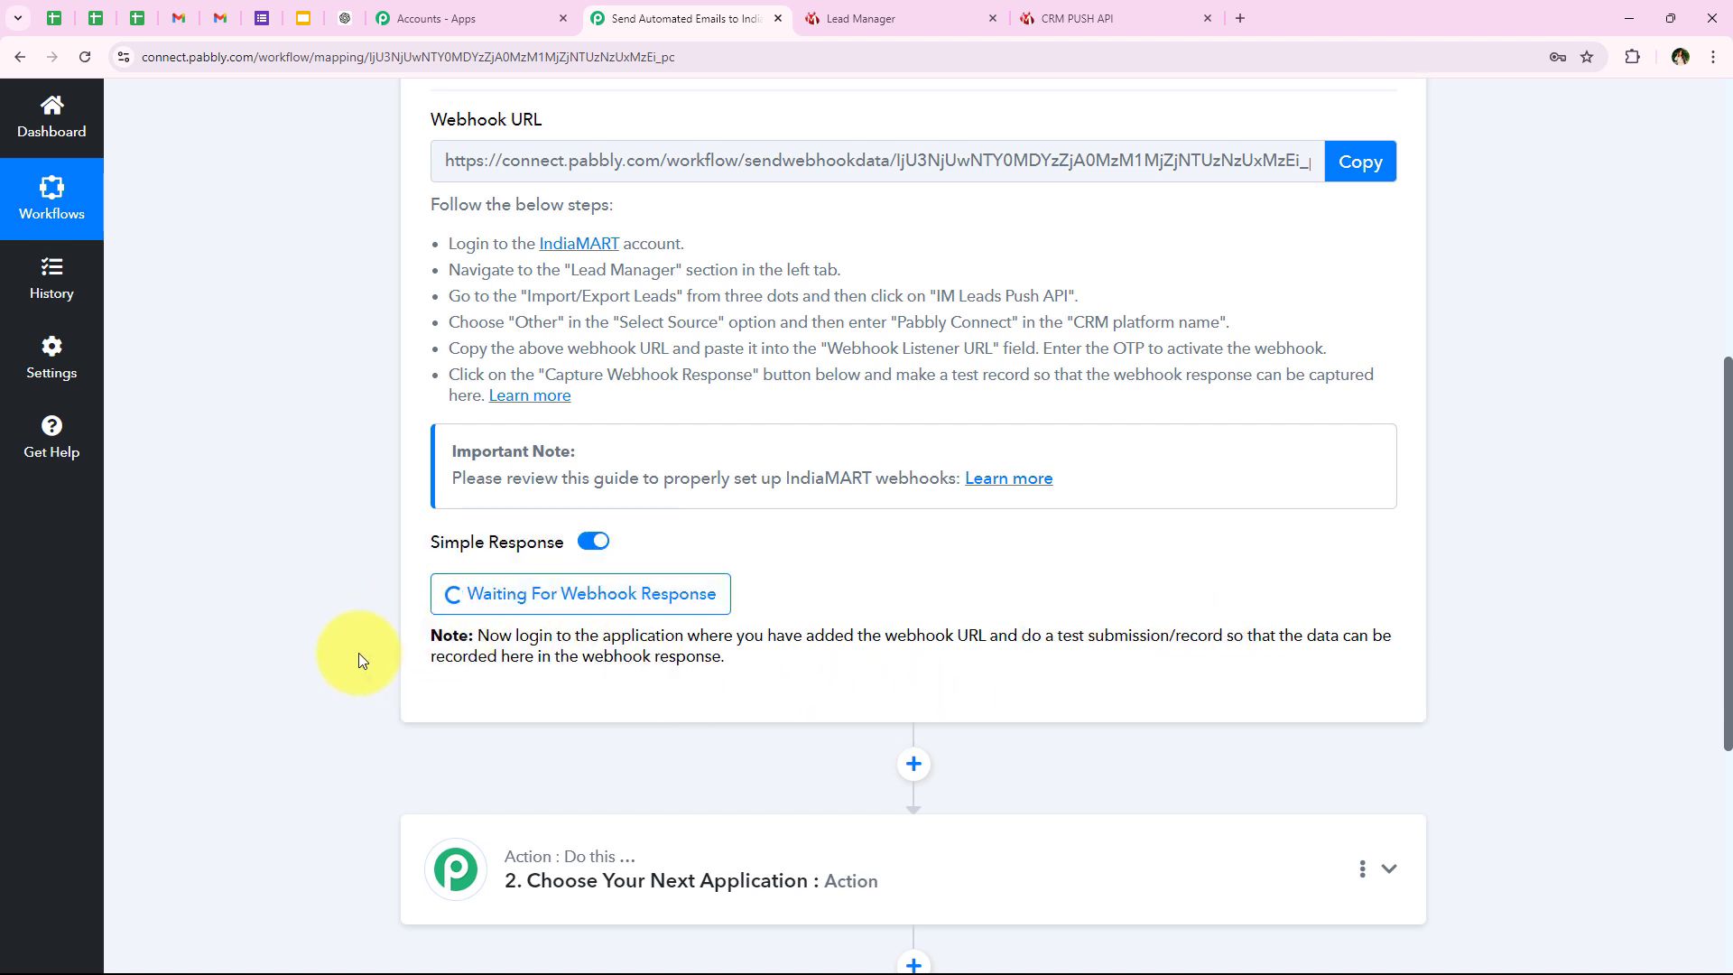
scroll(352, 578, up, 2)
scroll(352, 560, up, 3)
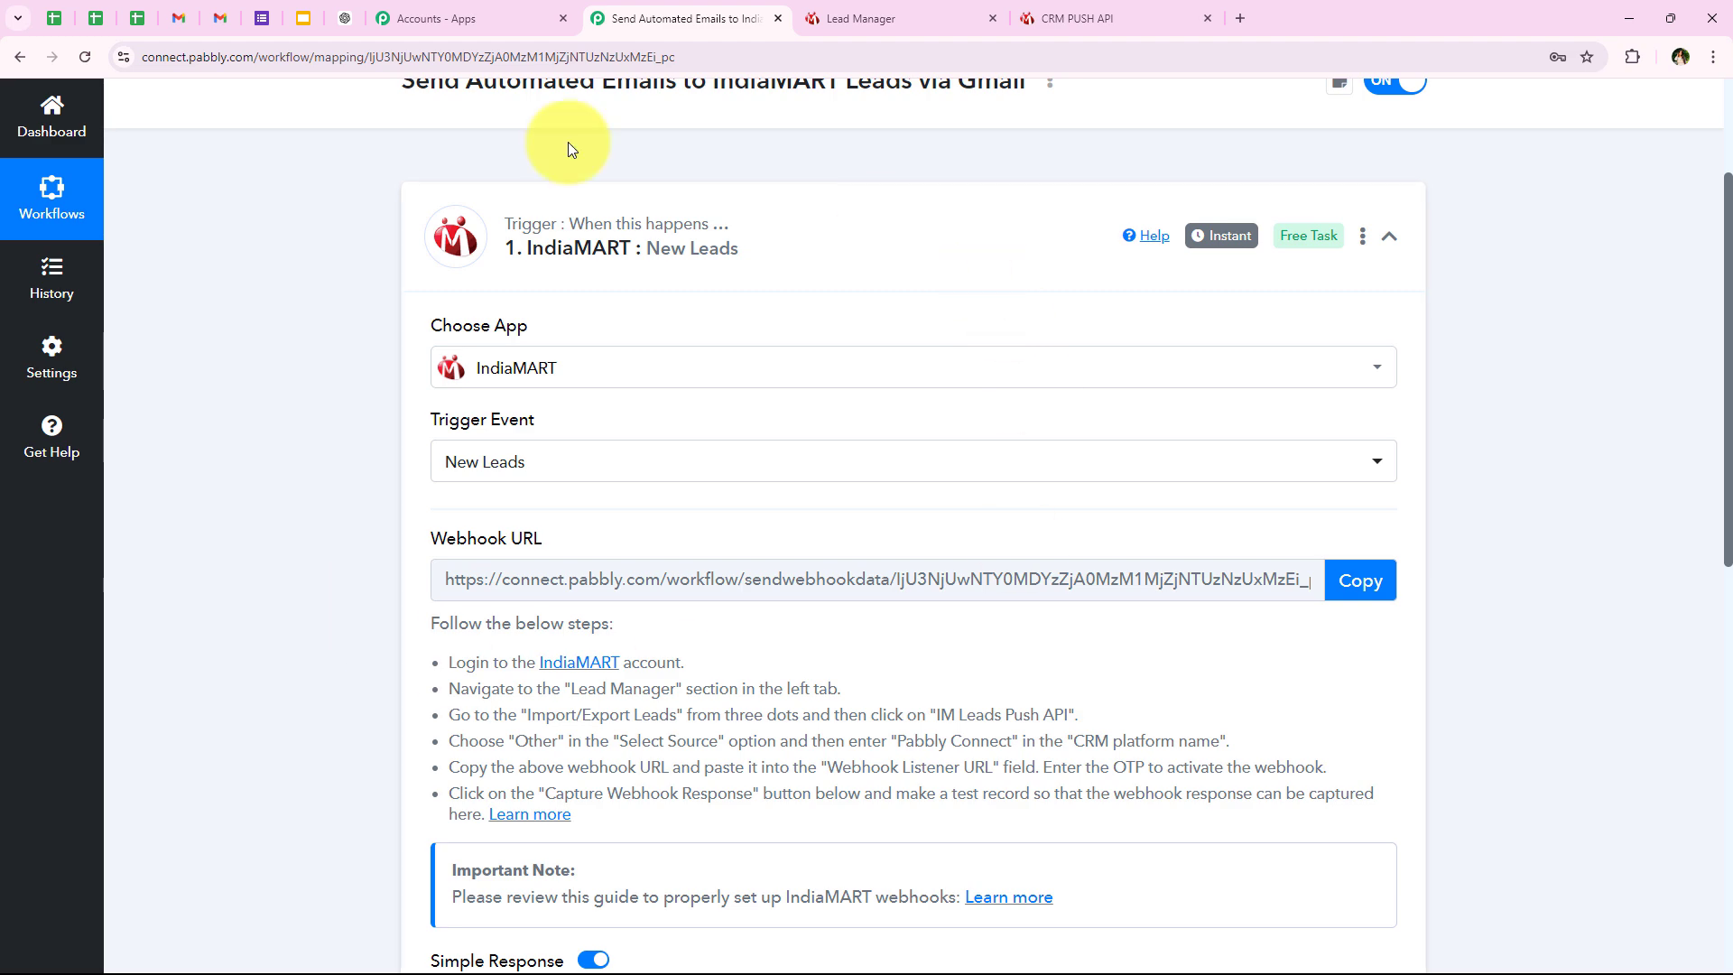
click(1084, 17)
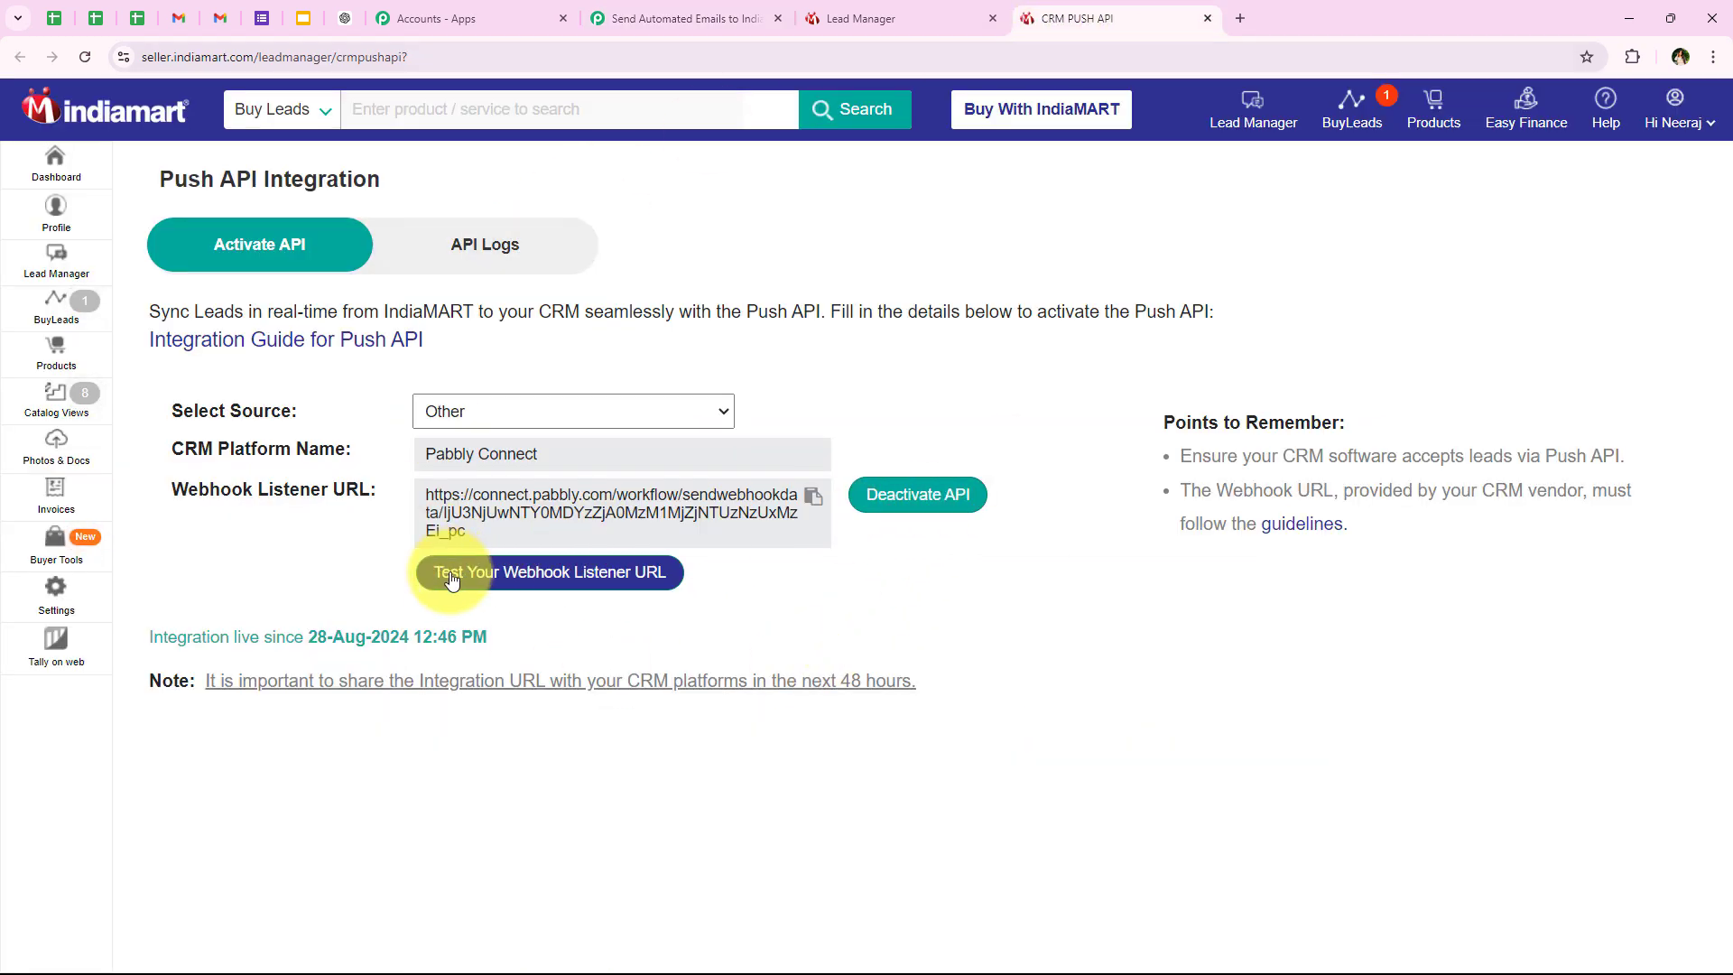
Test the webhook listener URL from IndiaMART, getting 200 OK, and return to Pabbly.
click(612, 585)
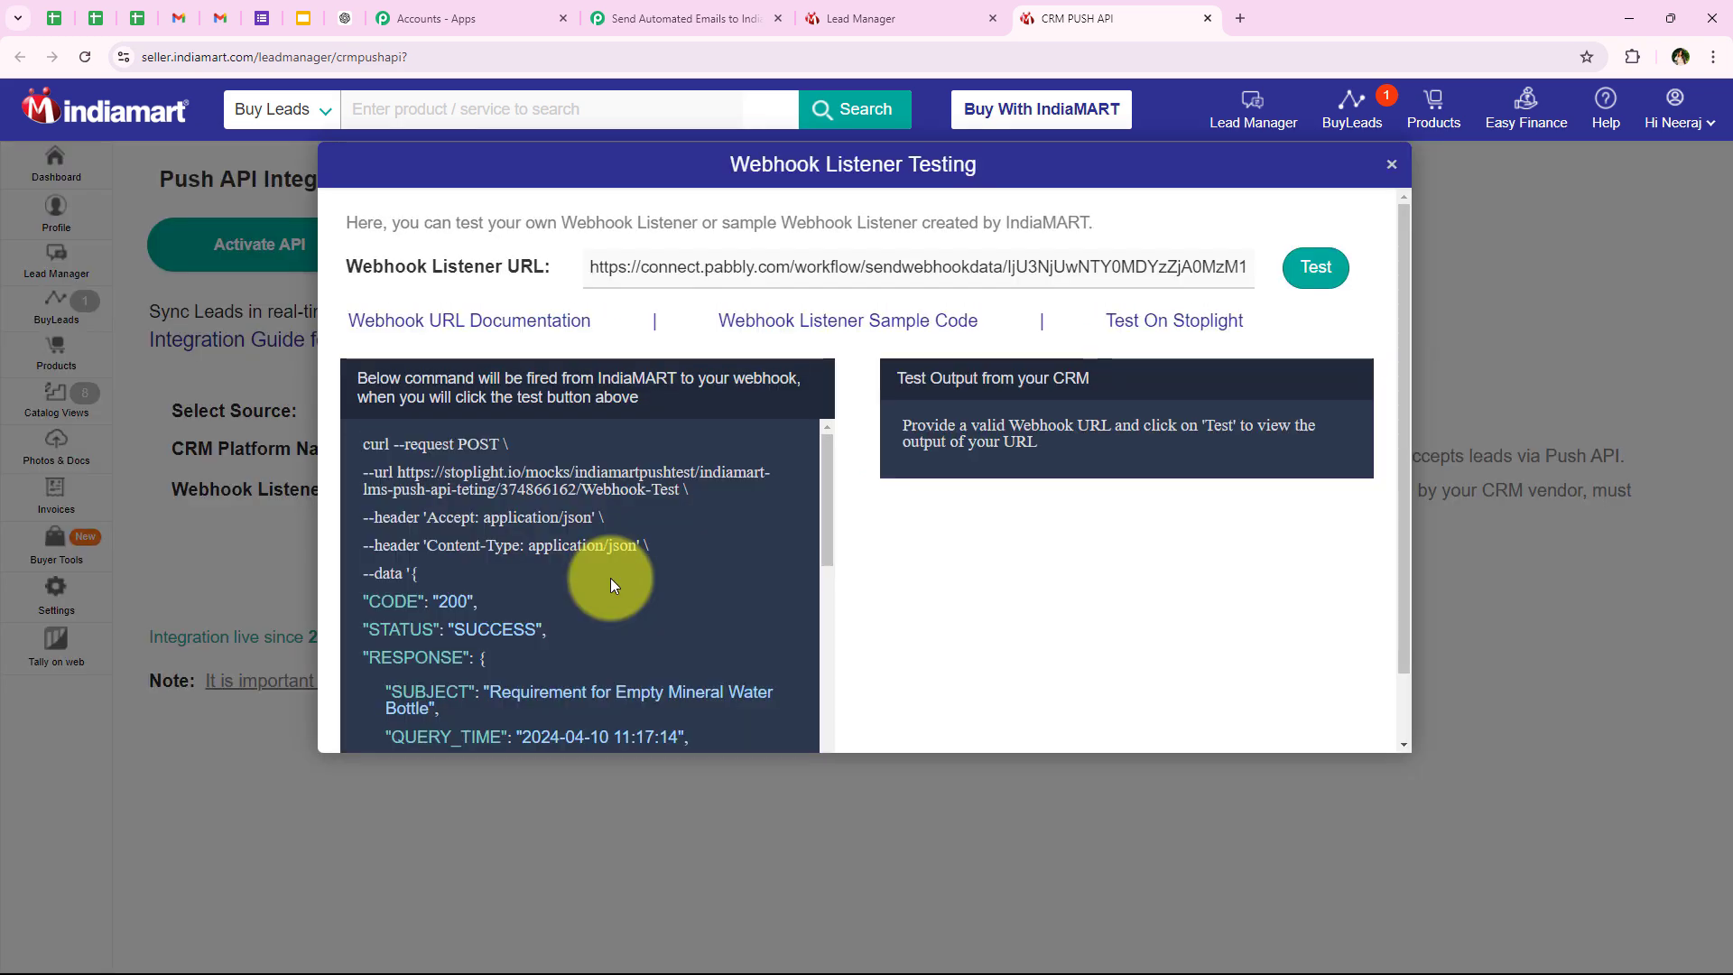
click(1324, 267)
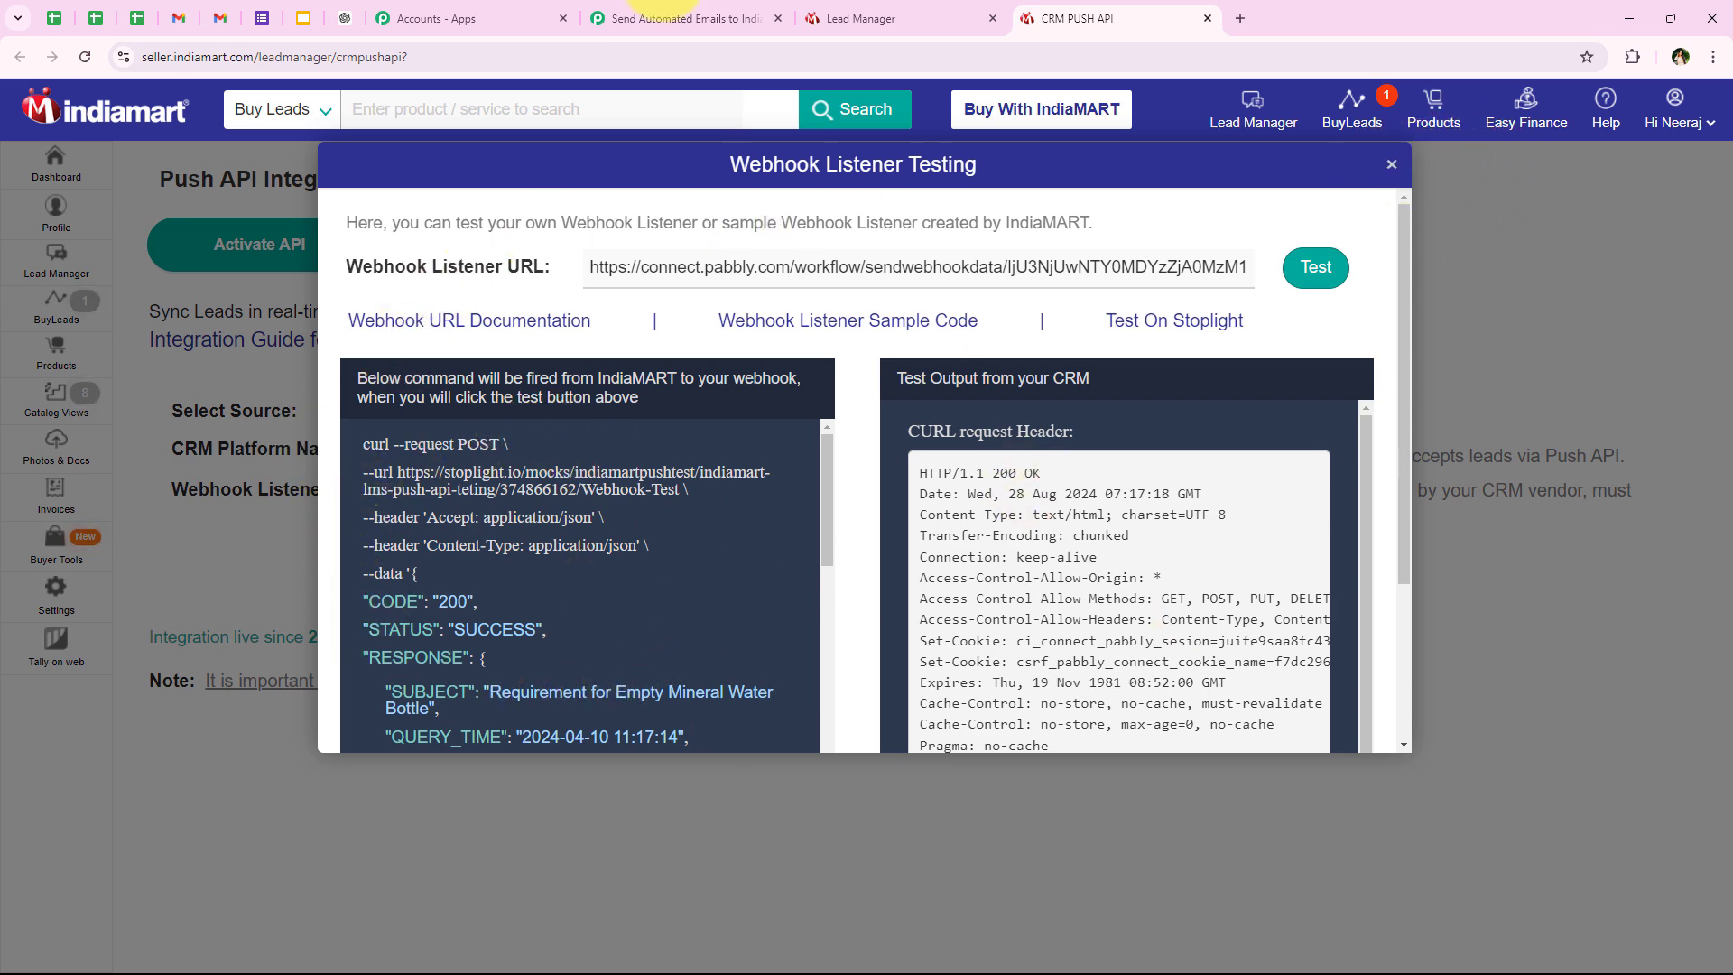
click(654, 10)
Inspect Response A's query ID, status, sender state, pincode, phone and name fields.
scroll(214, 472, down, 4)
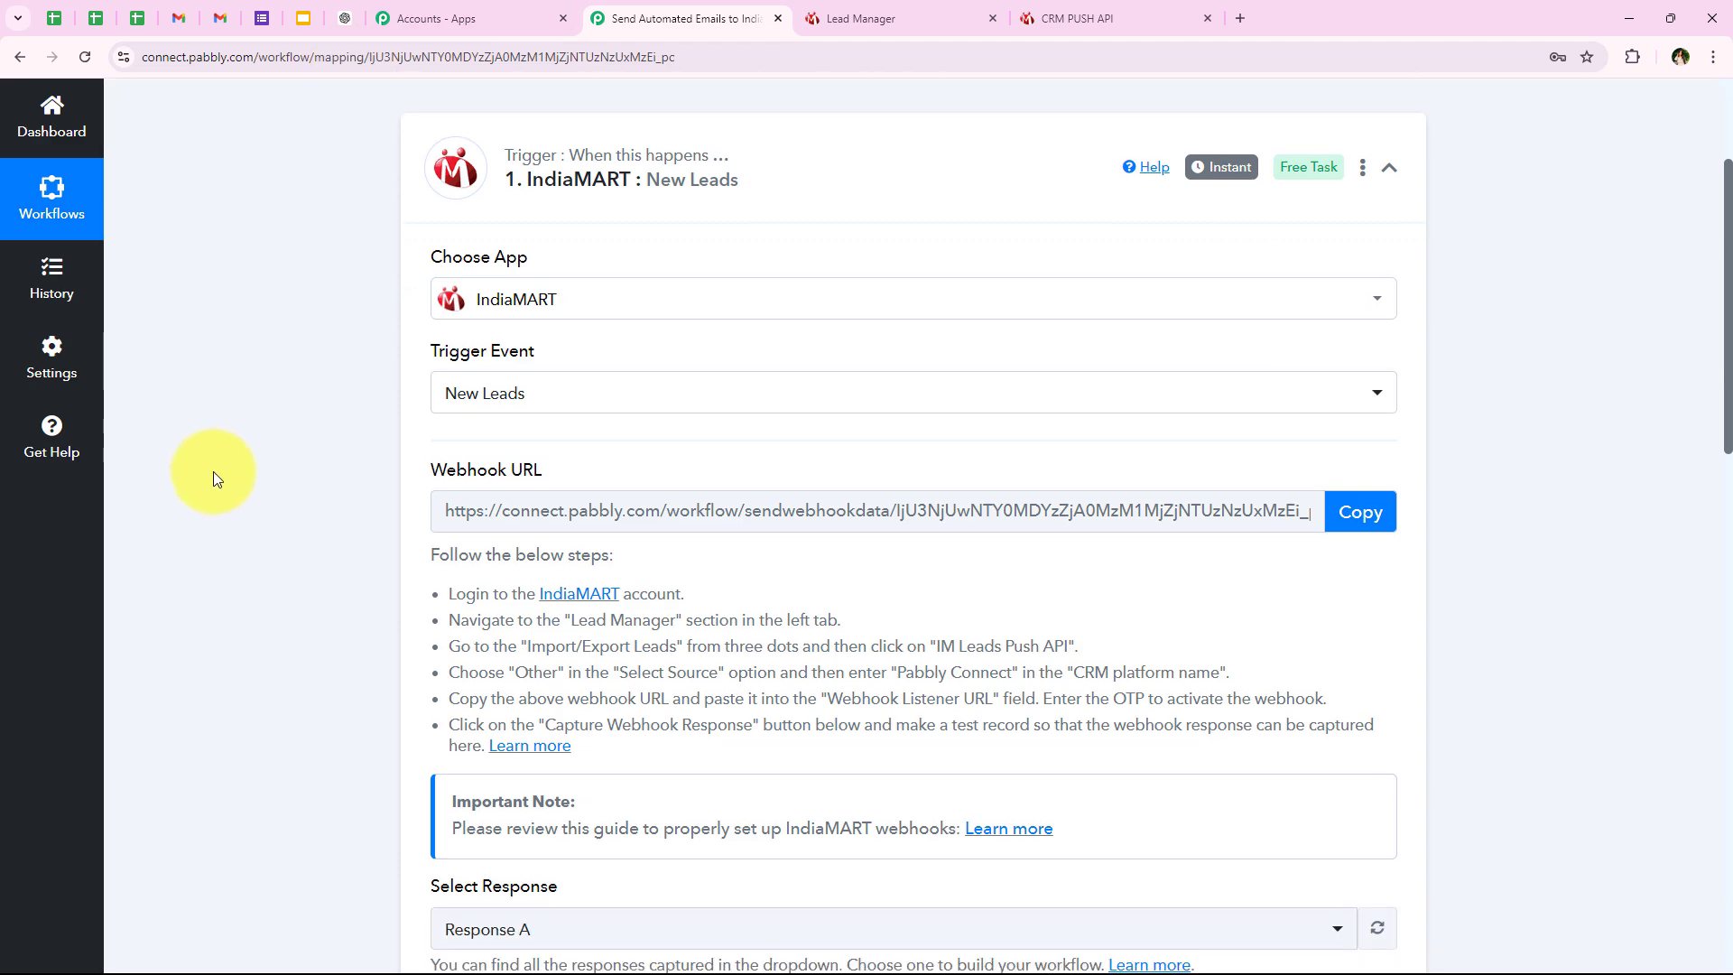
scroll(215, 478, down, 3)
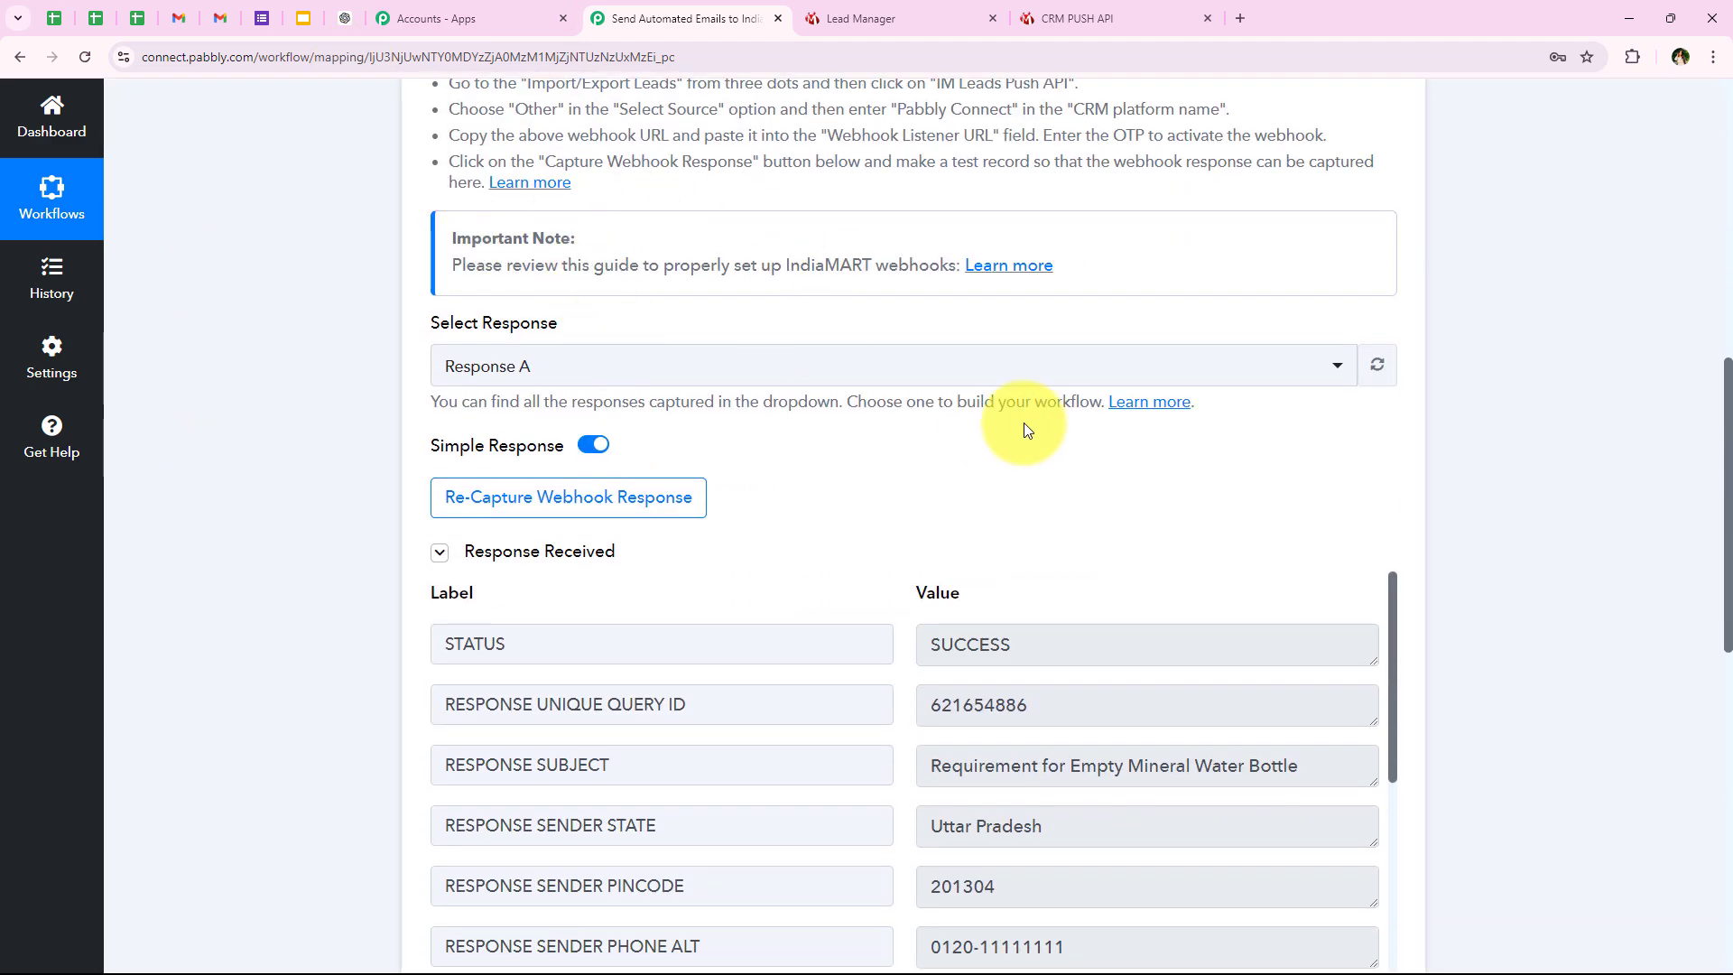
scroll(1025, 425, down, 2)
scroll(1025, 430, down, 1)
scroll(677, 619, up, 1)
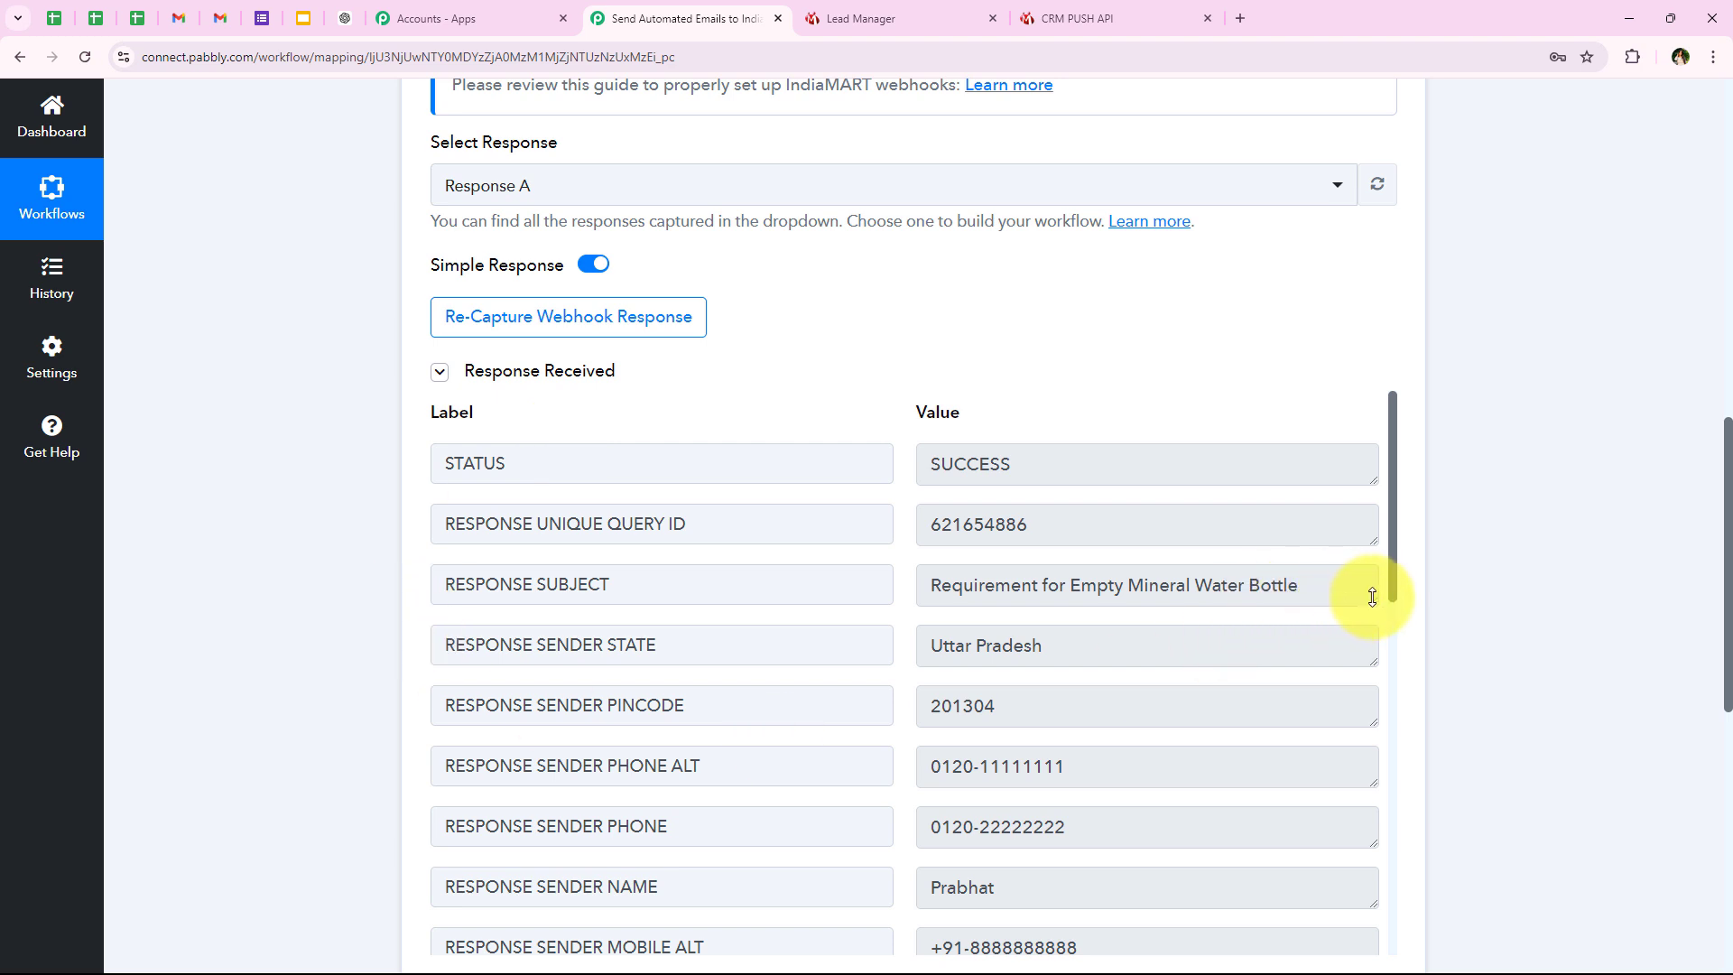
drag(1375, 600, 1091, 522)
click(1092, 517)
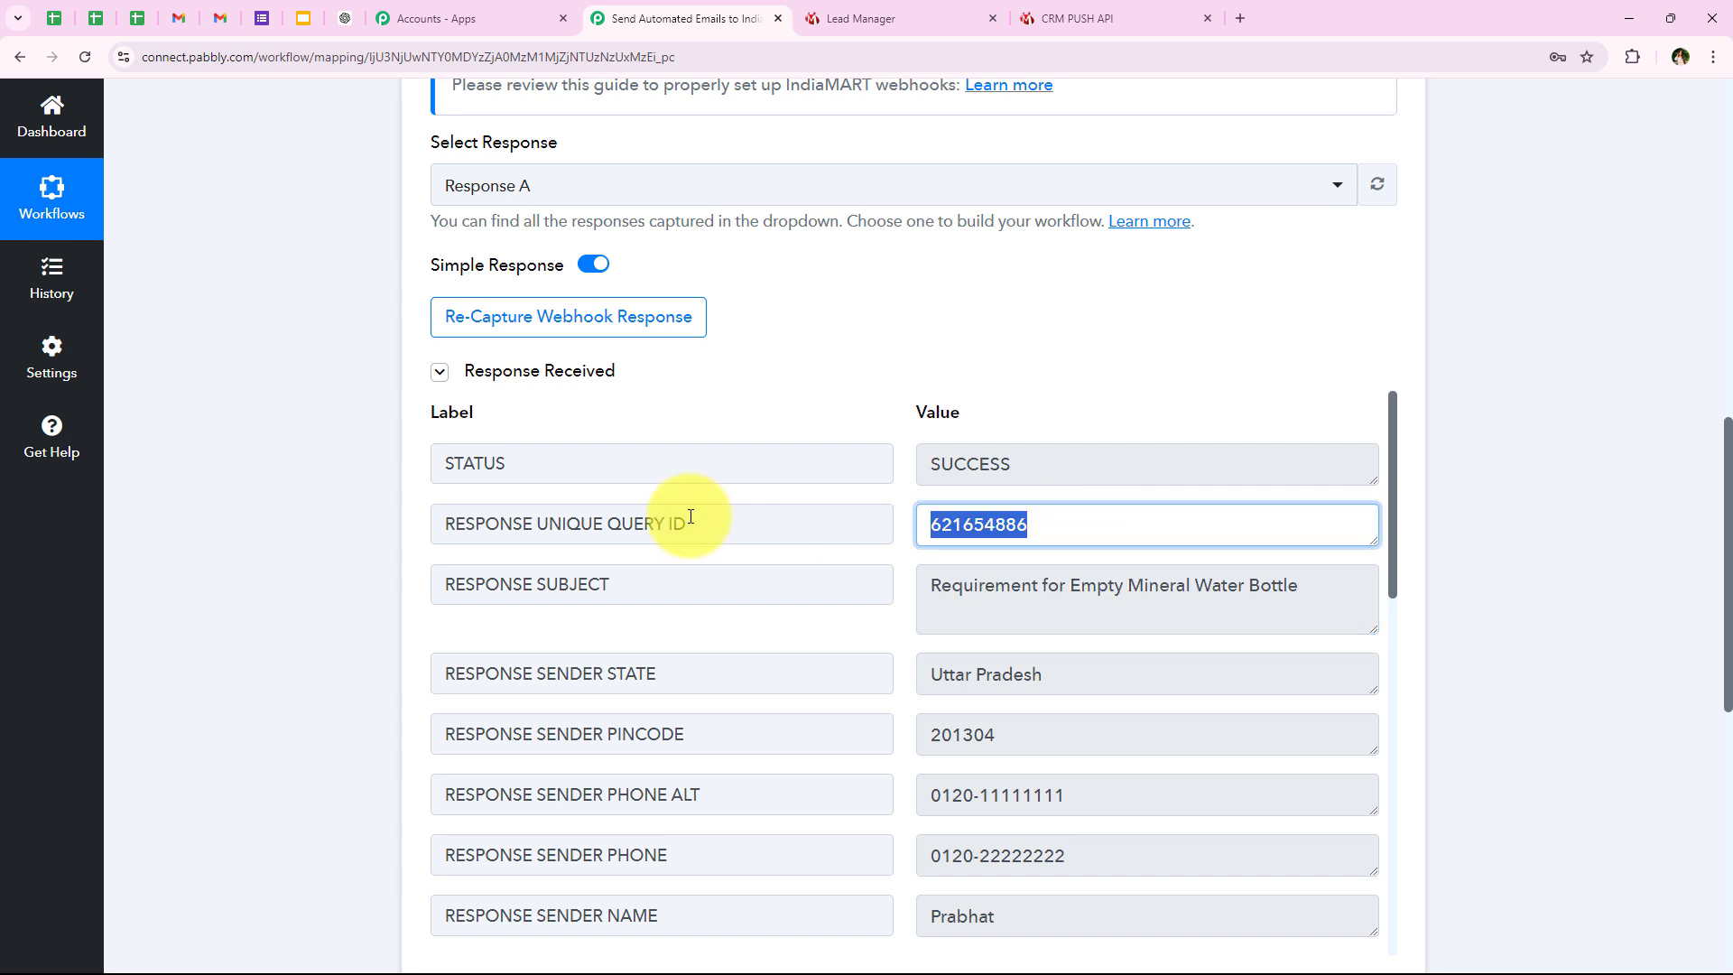
click(1121, 452)
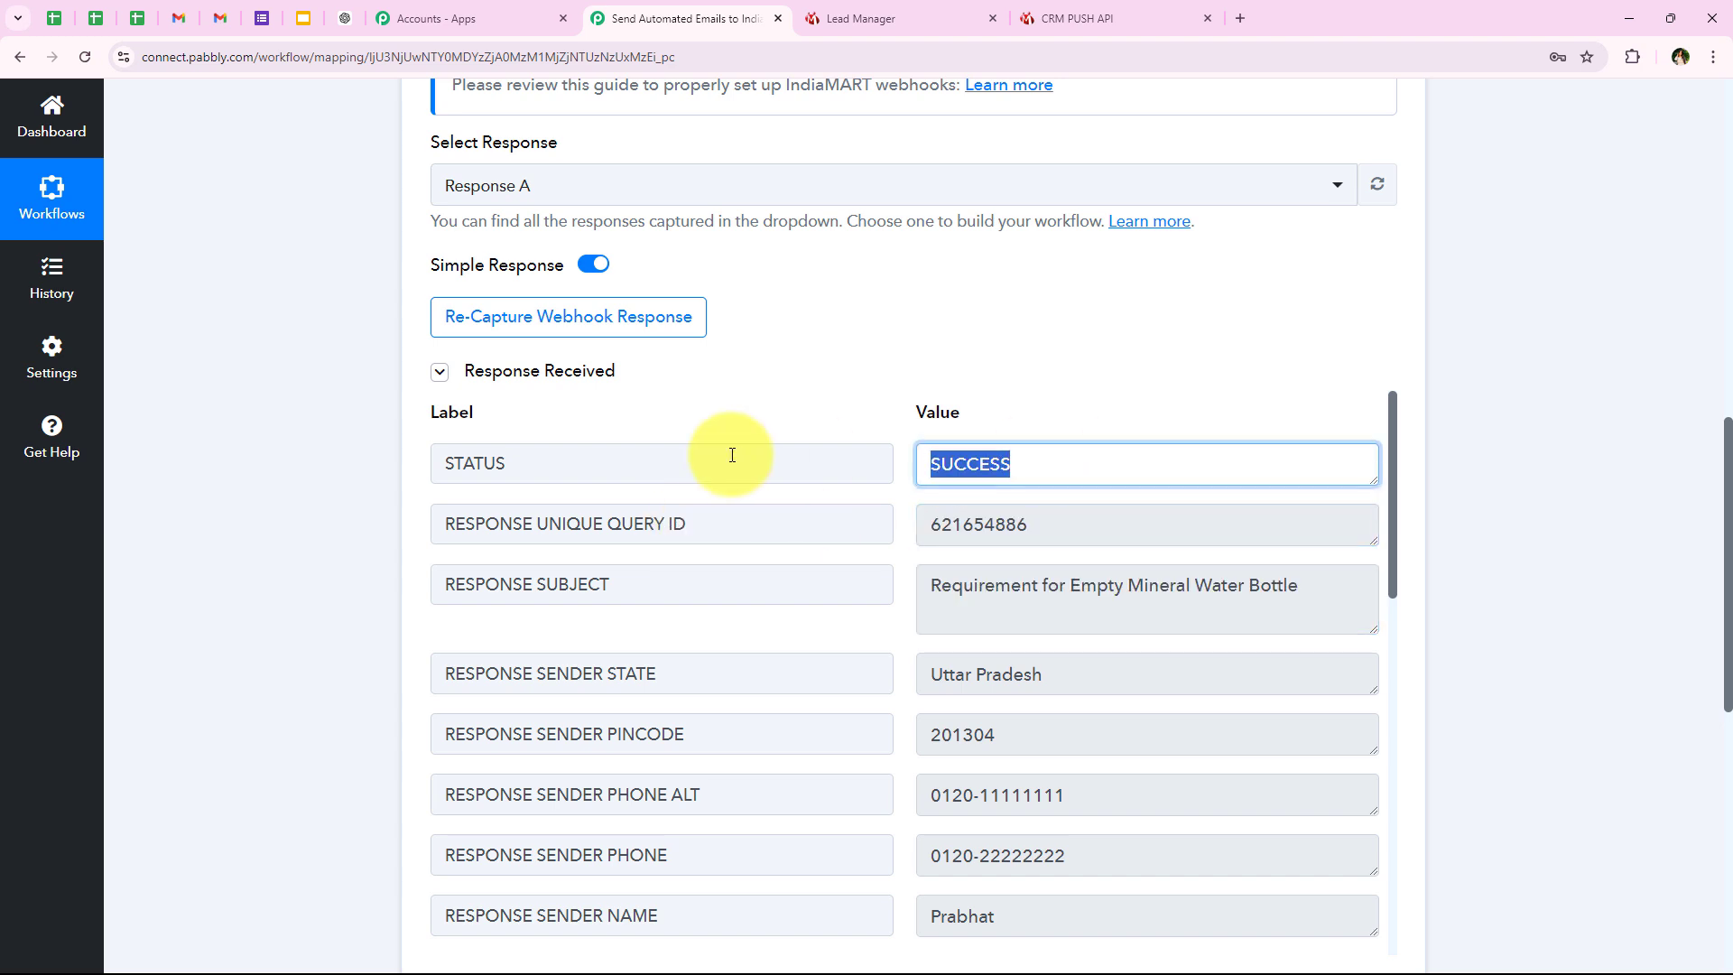
click(1114, 677)
scroll(472, 669, down, 1)
click(1173, 644)
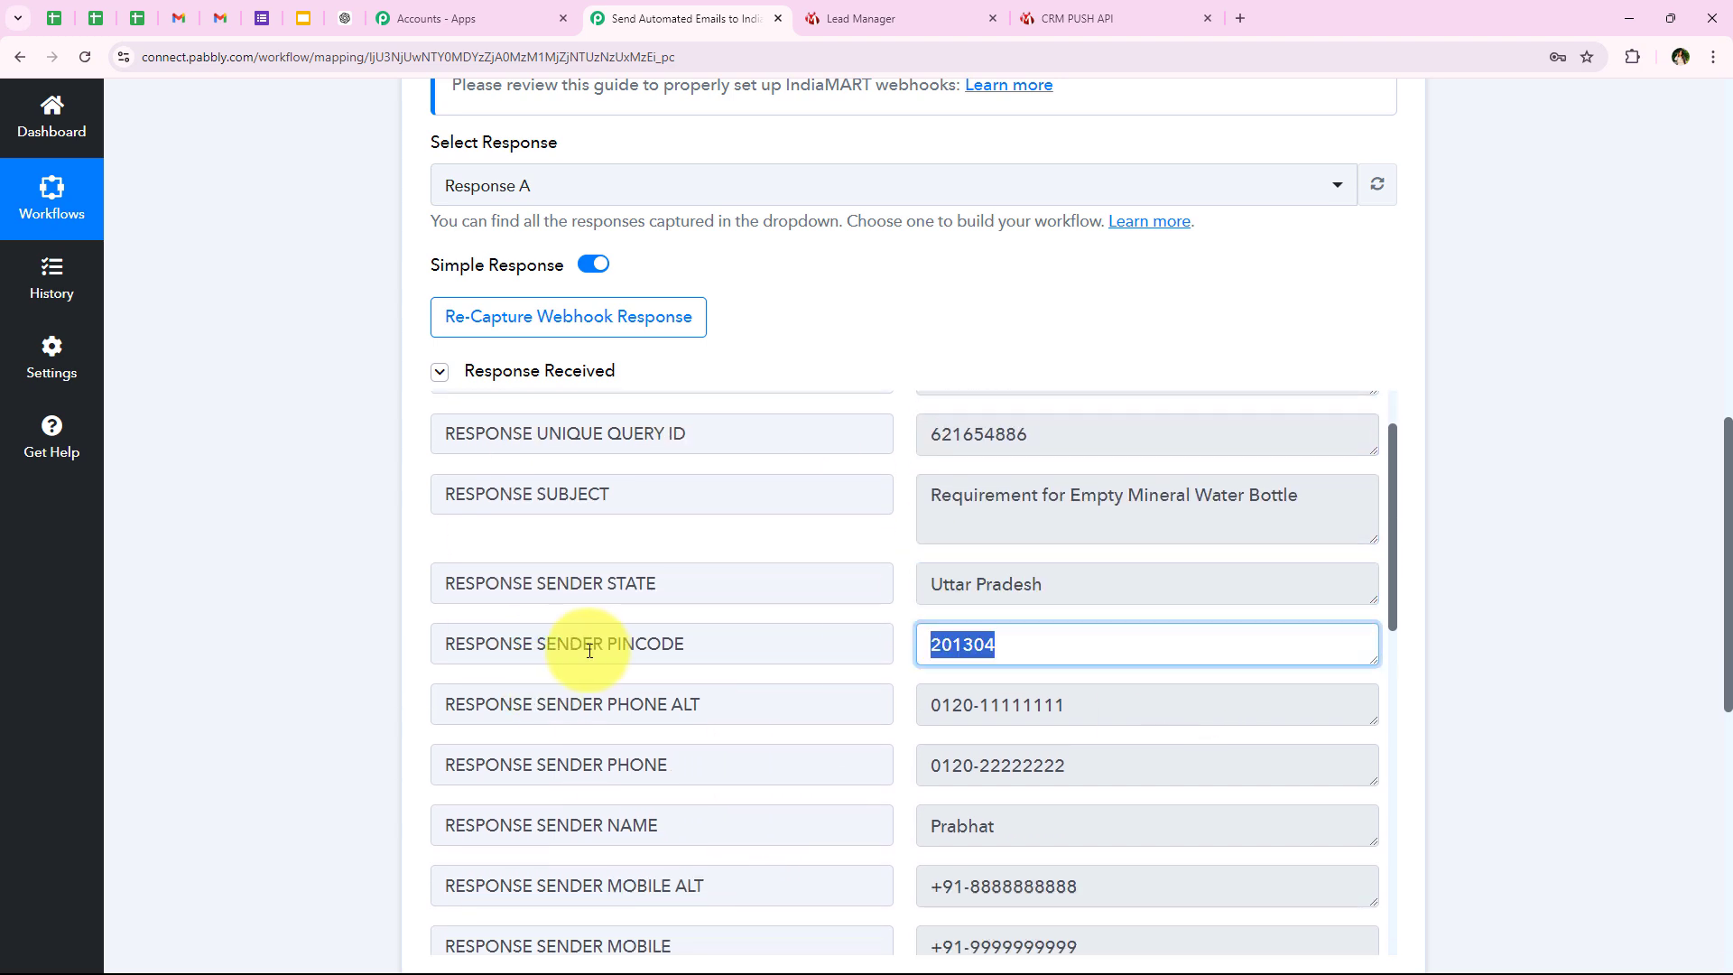
click(1109, 764)
click(1037, 827)
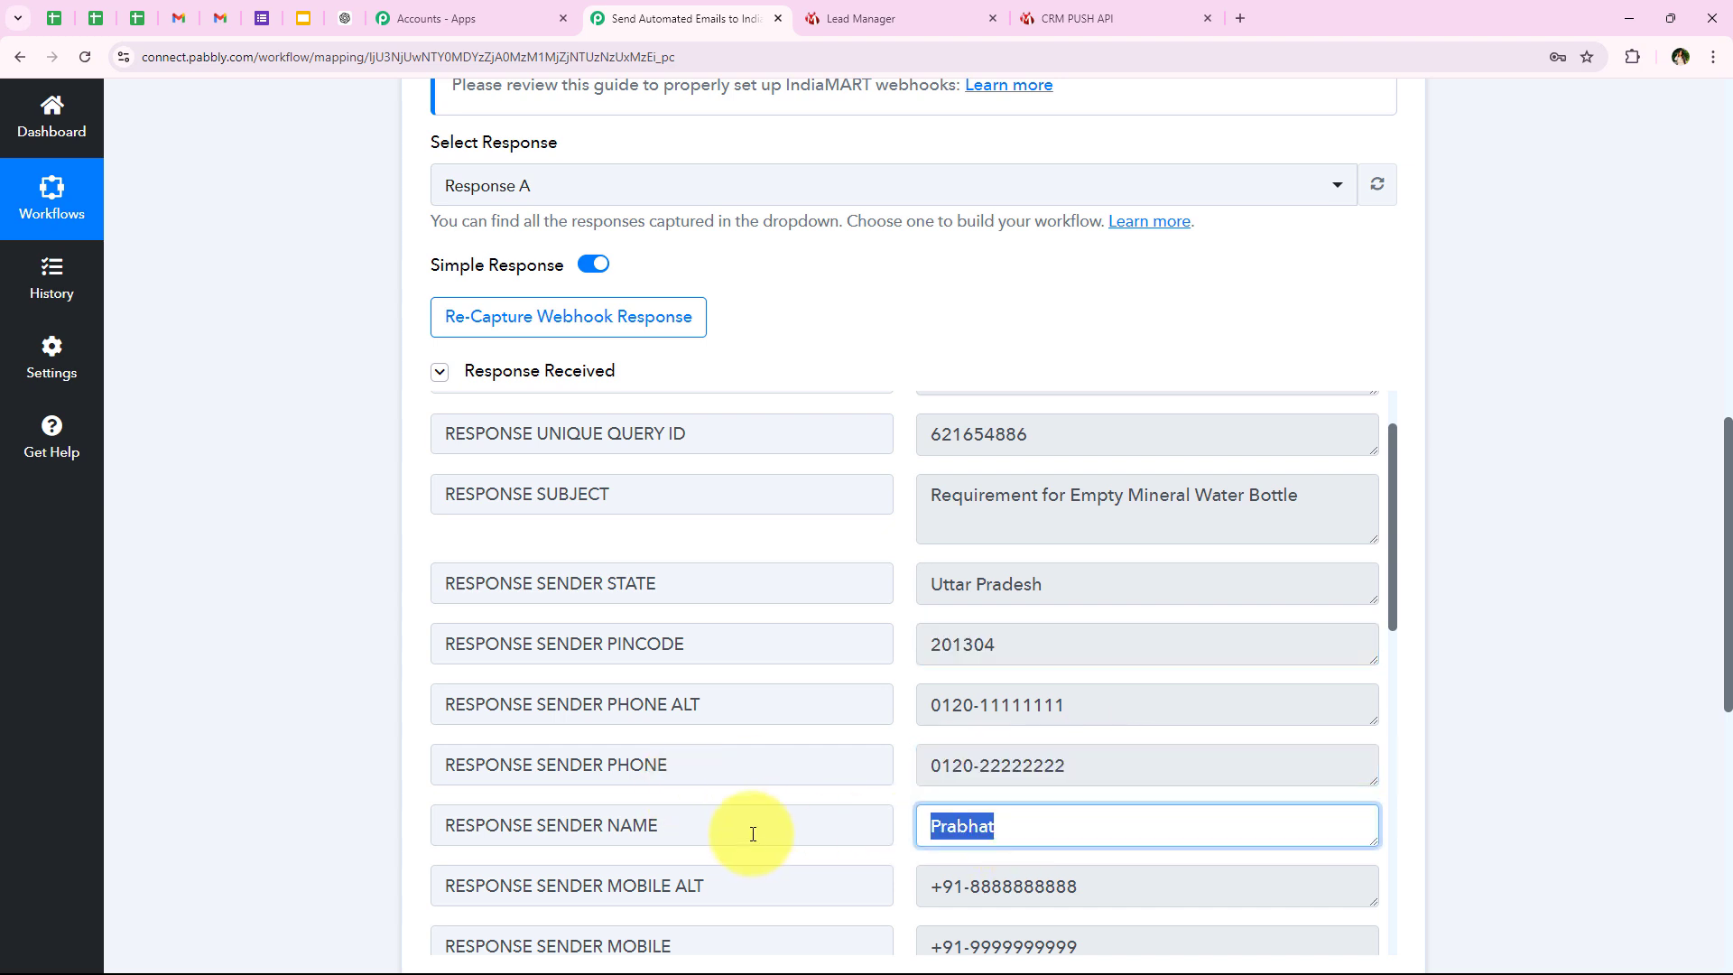
Check the sender city and address, expand the query message box, then collapse the trigger step.
scroll(812, 800, down, 2)
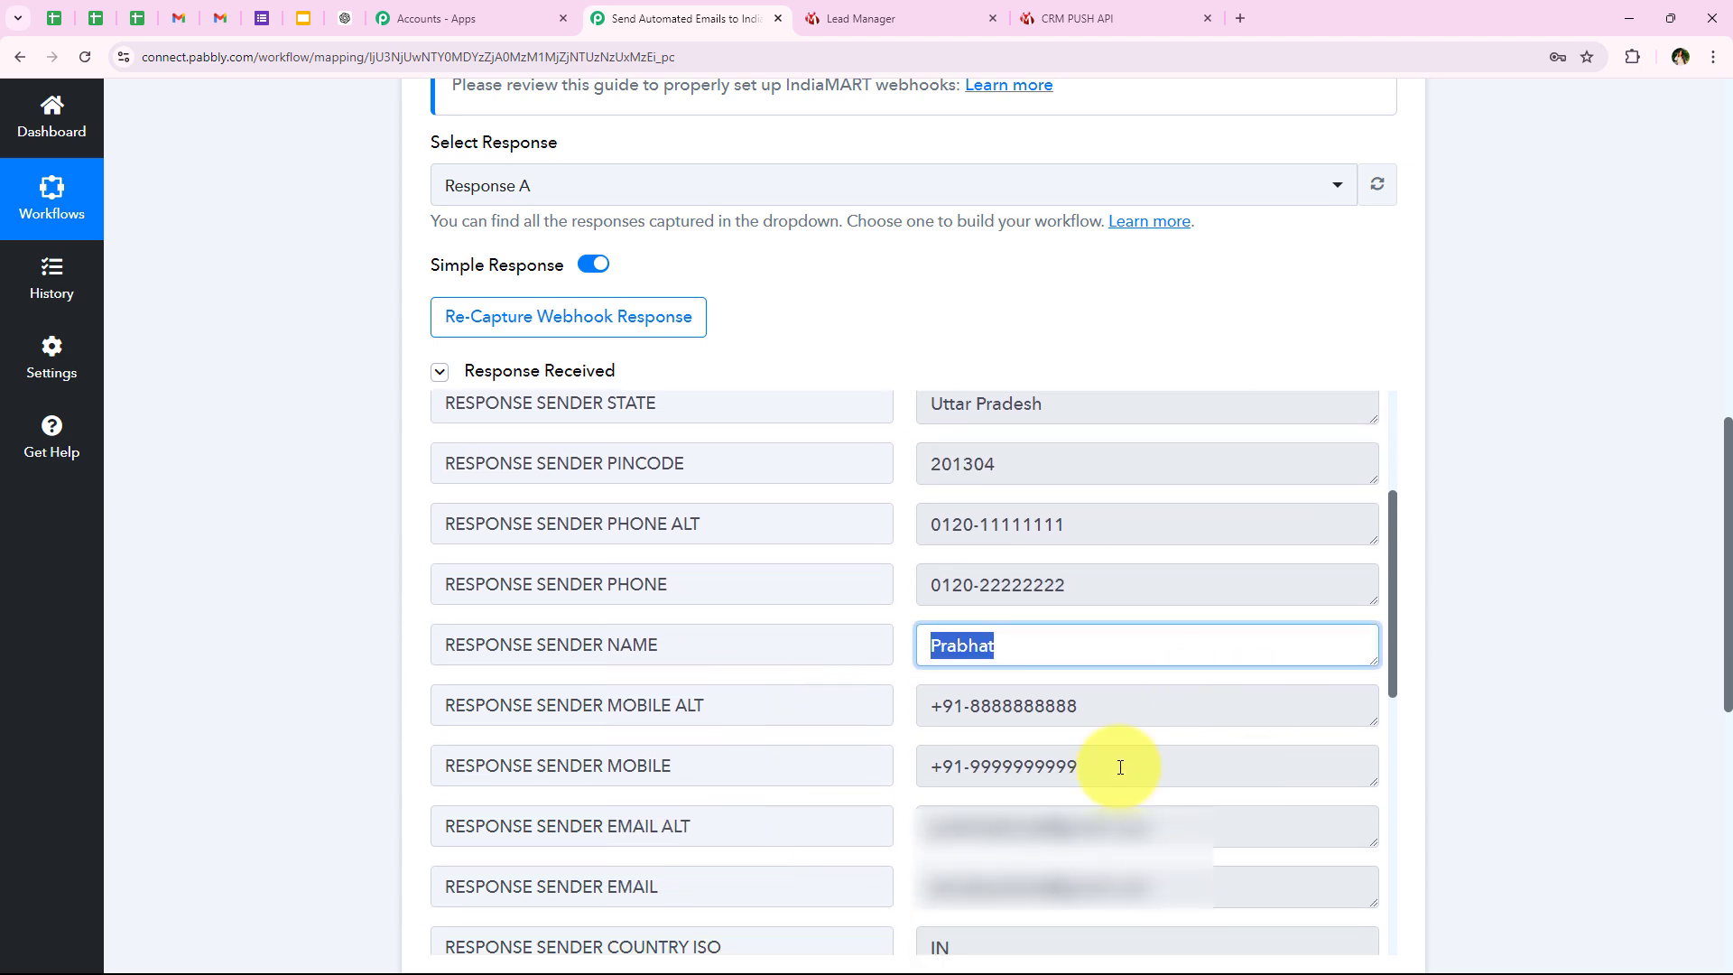
scroll(577, 713, down, 6)
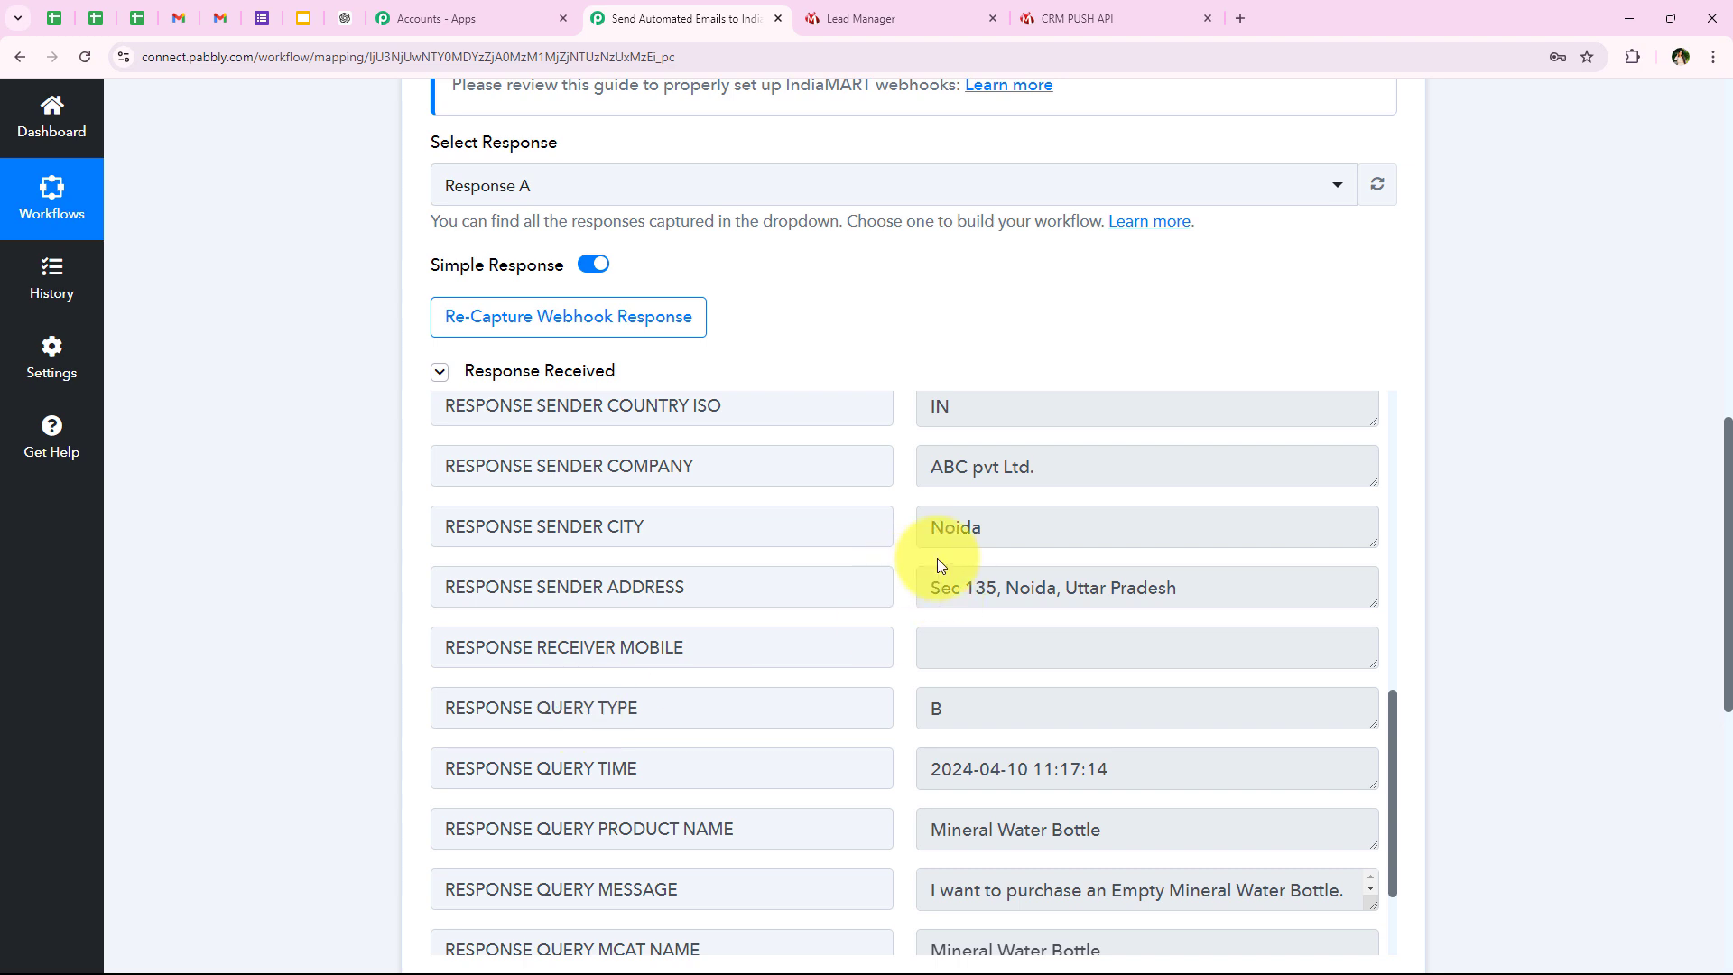
click(938, 540)
click(1222, 577)
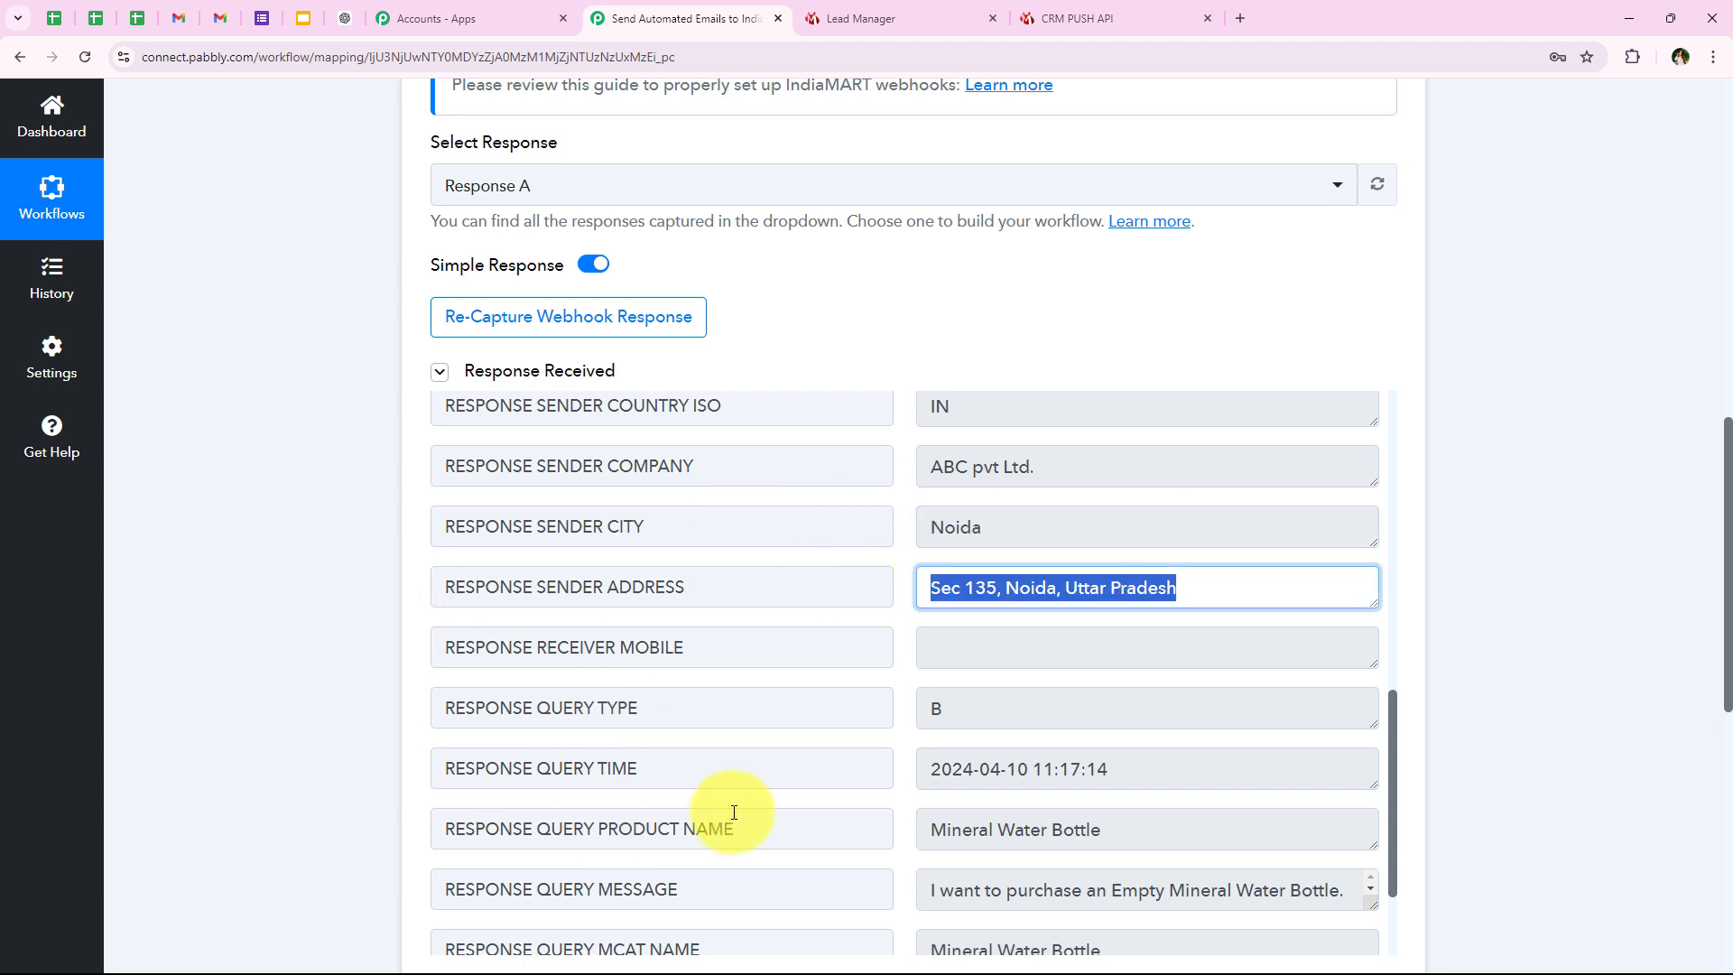
scroll(722, 817, down, 2)
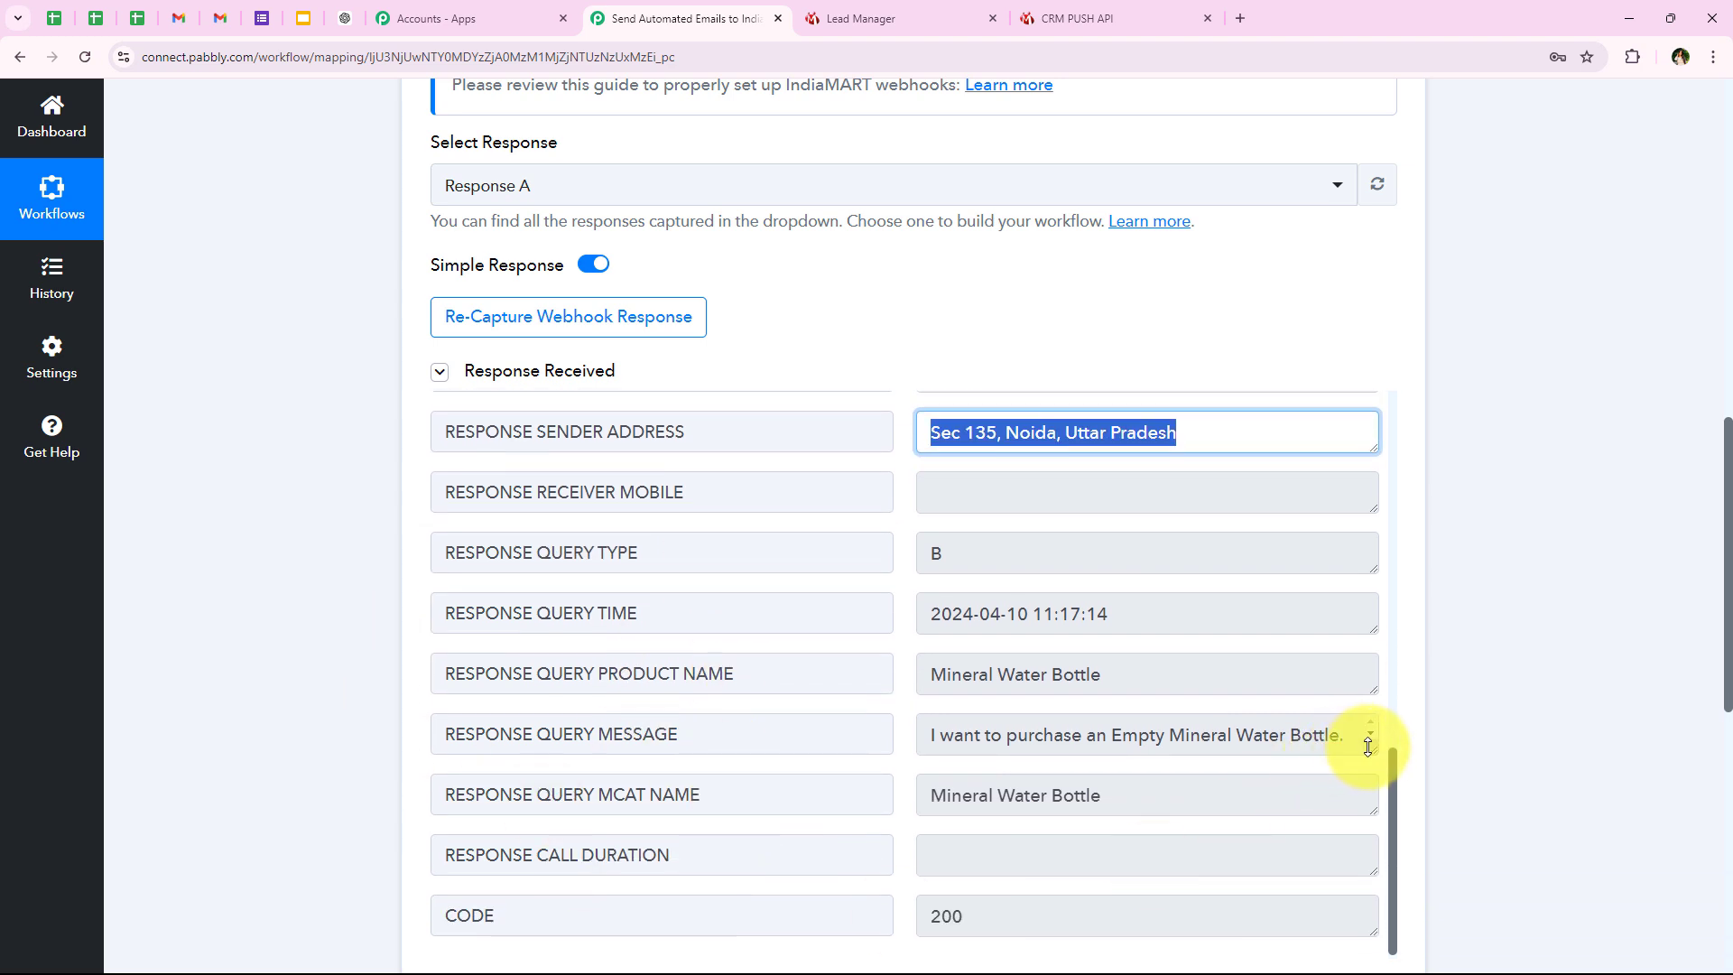
drag(1369, 747, 1374, 870)
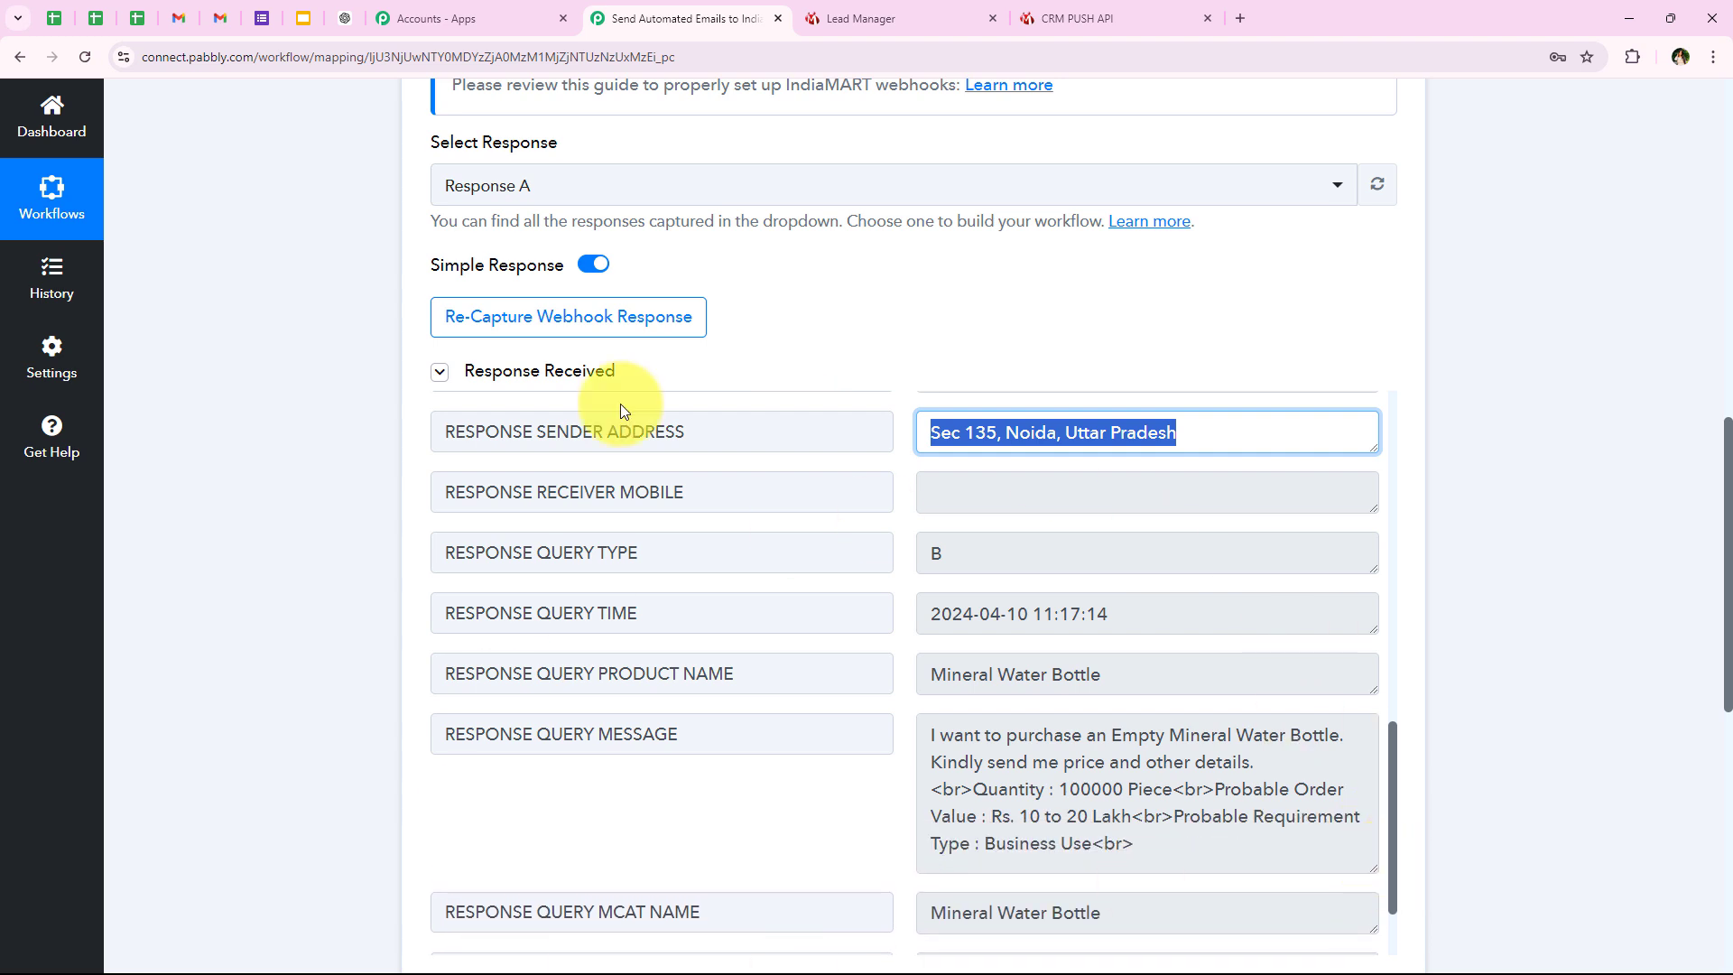
click(302, 645)
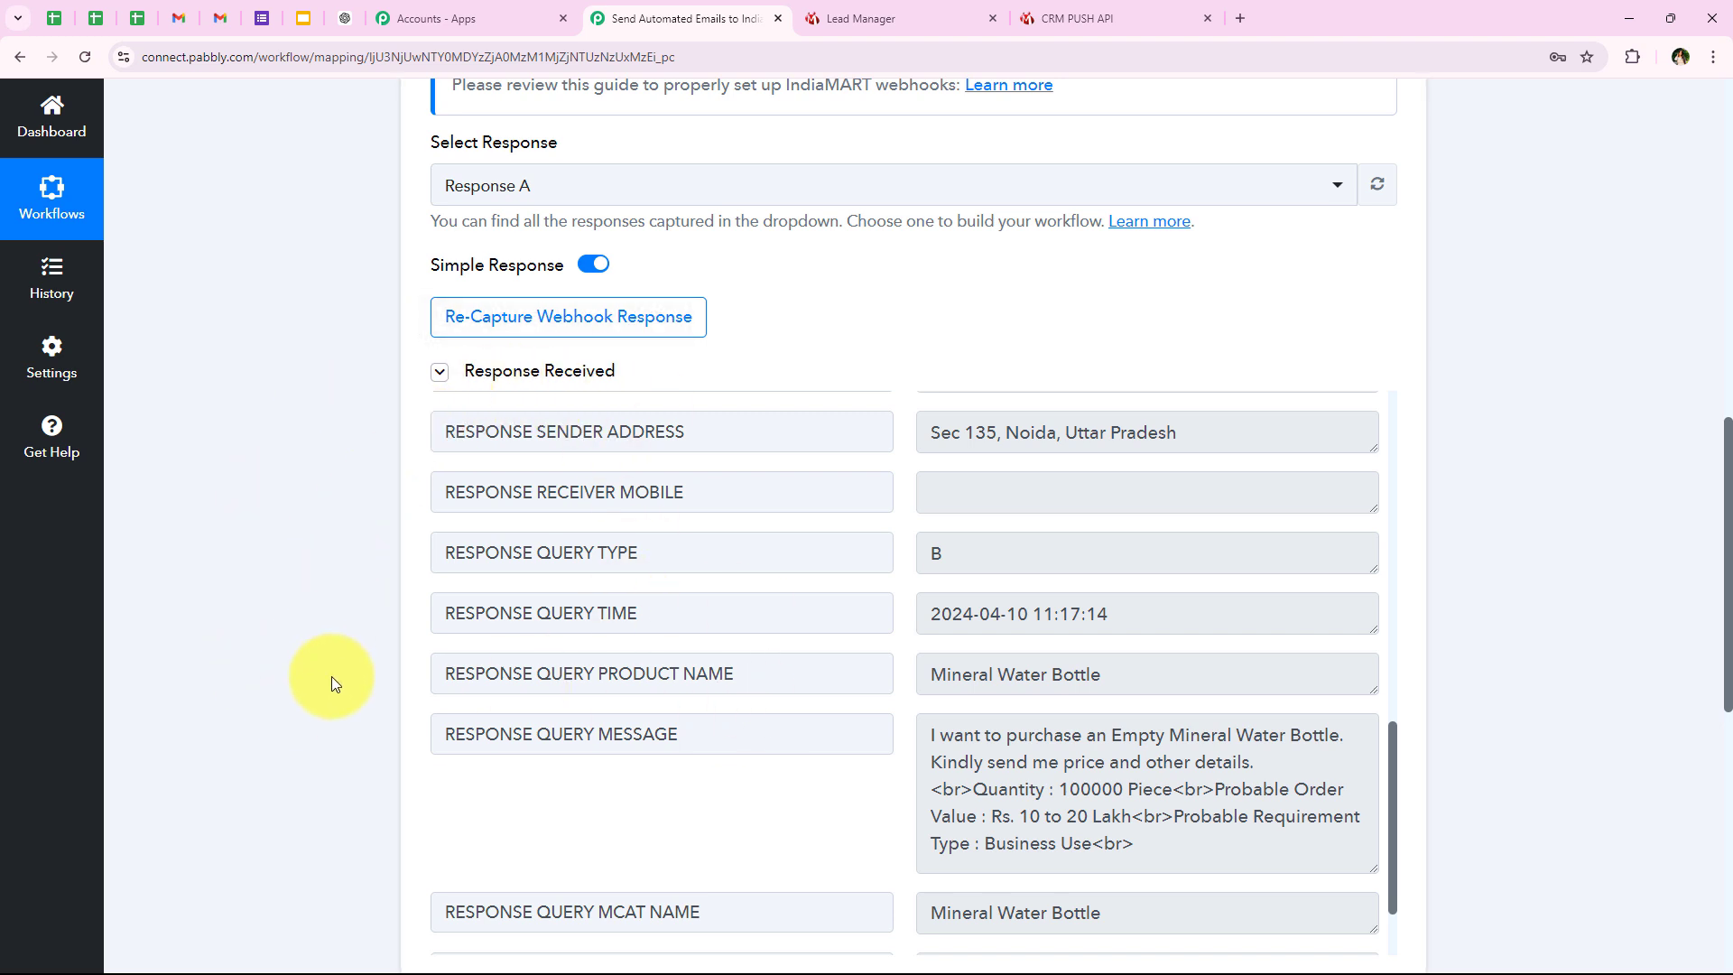
scroll(368, 221, up, 10)
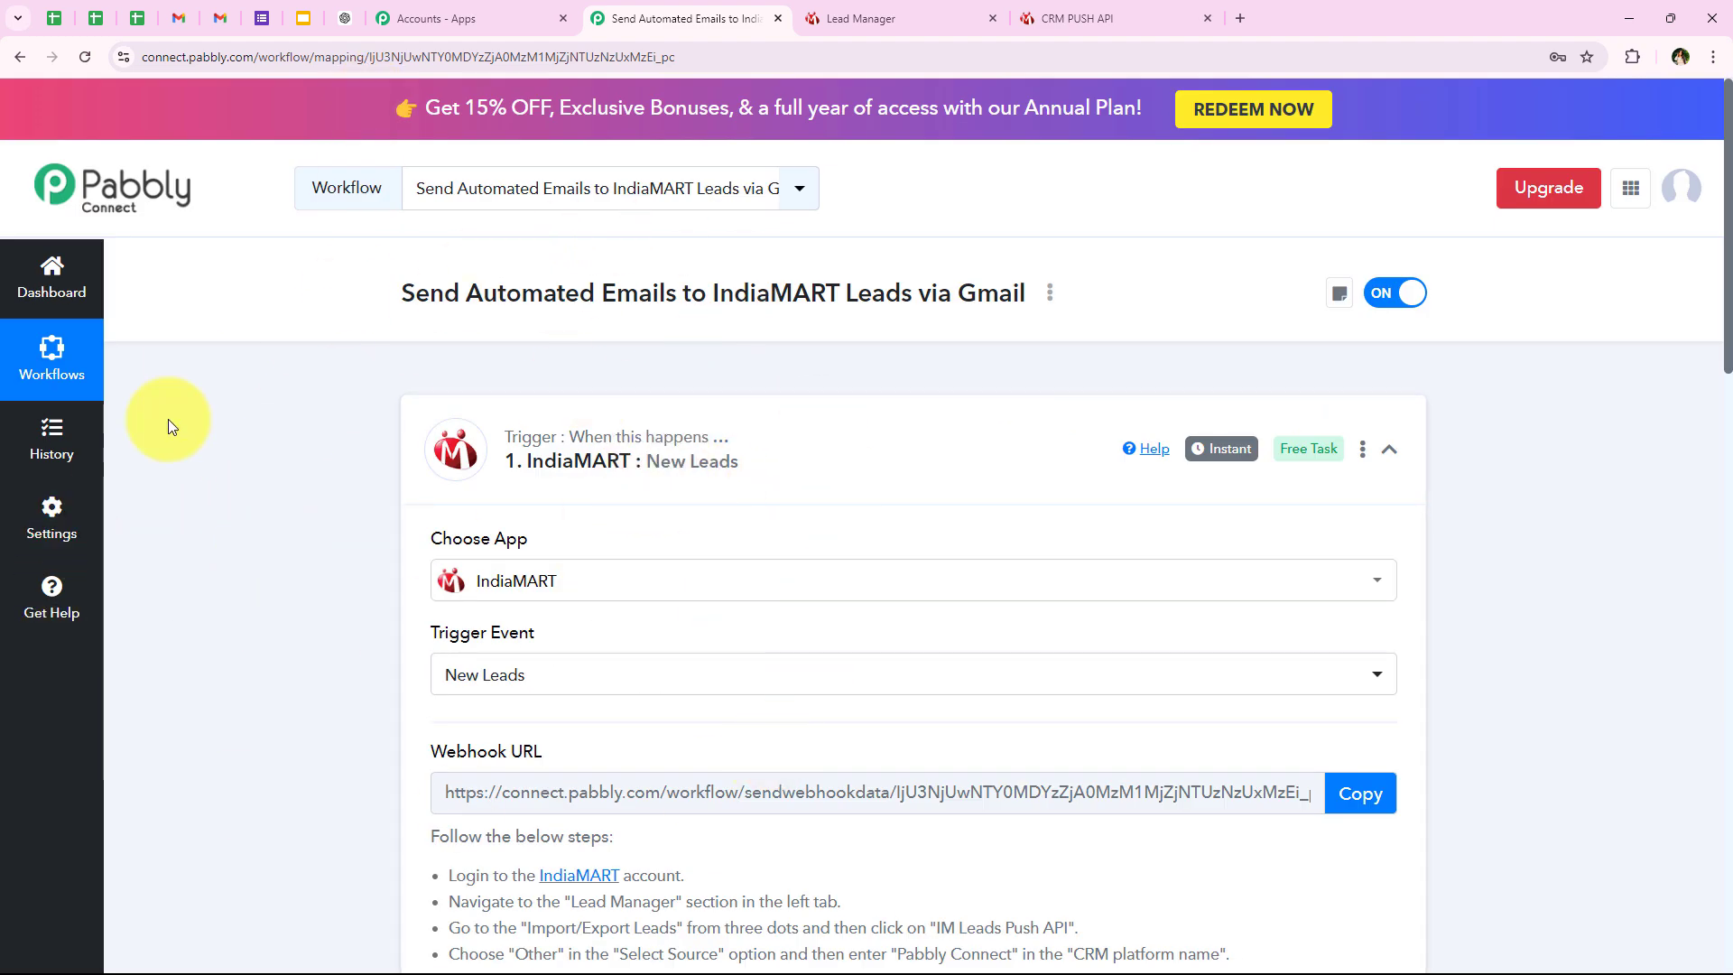
click(725, 484)
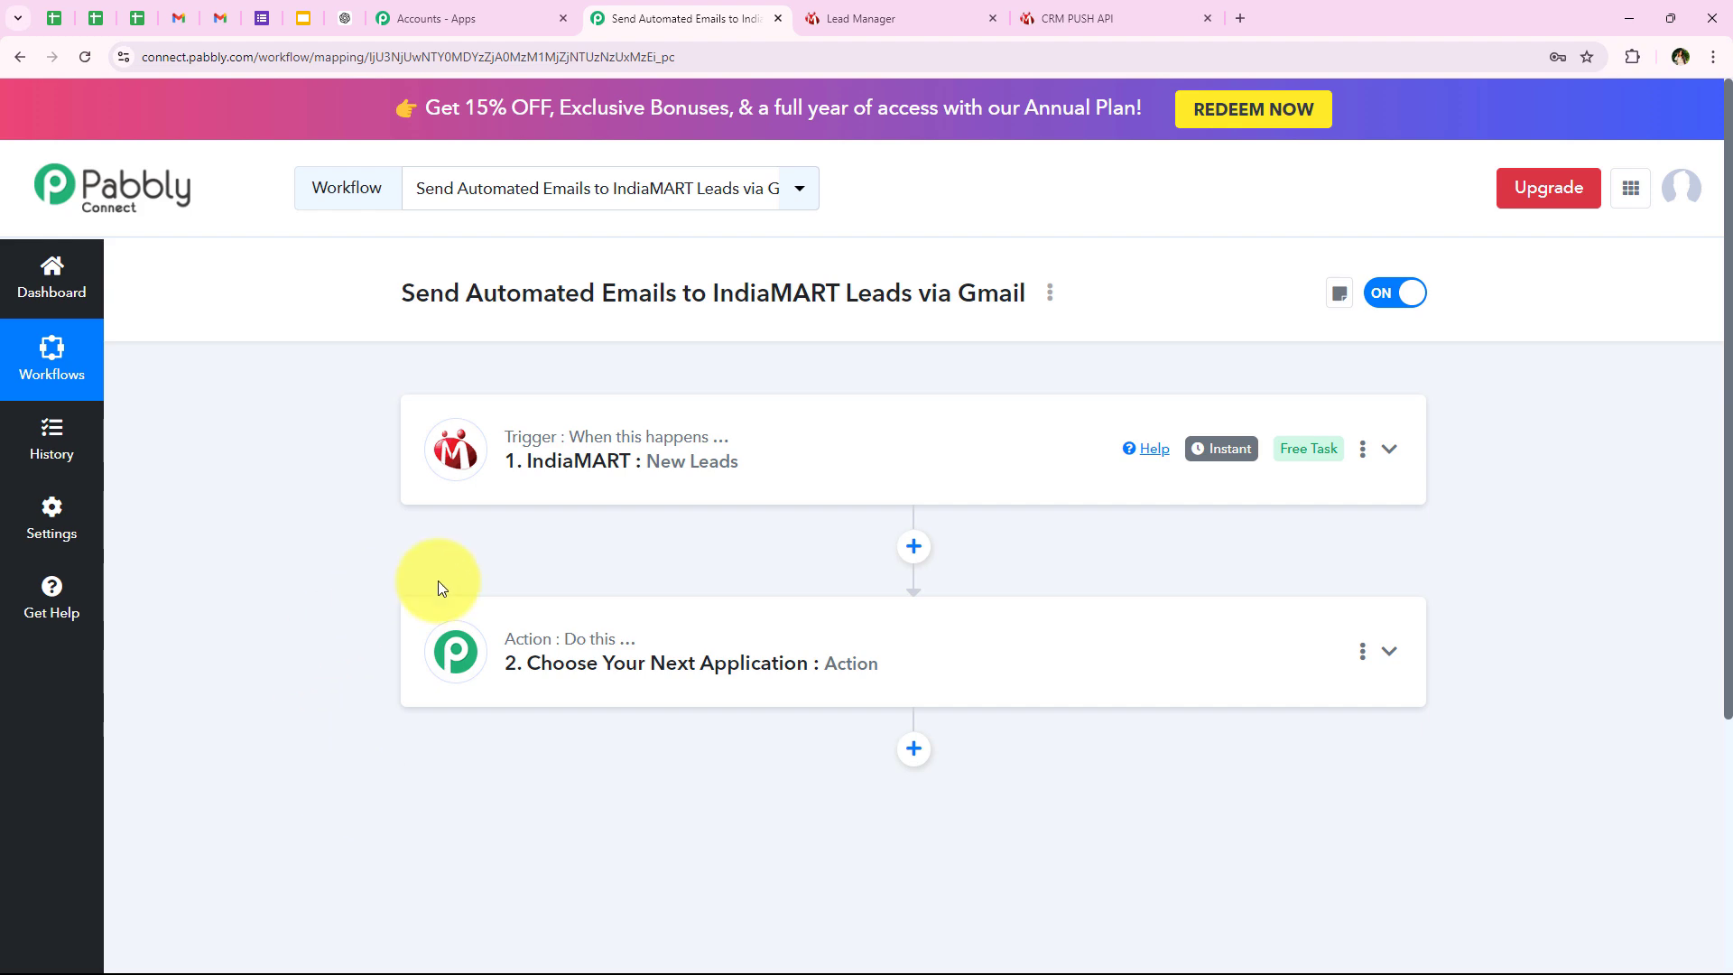
Set the action step's app to Gmail with the Send Email (V2) event.
click(530, 694)
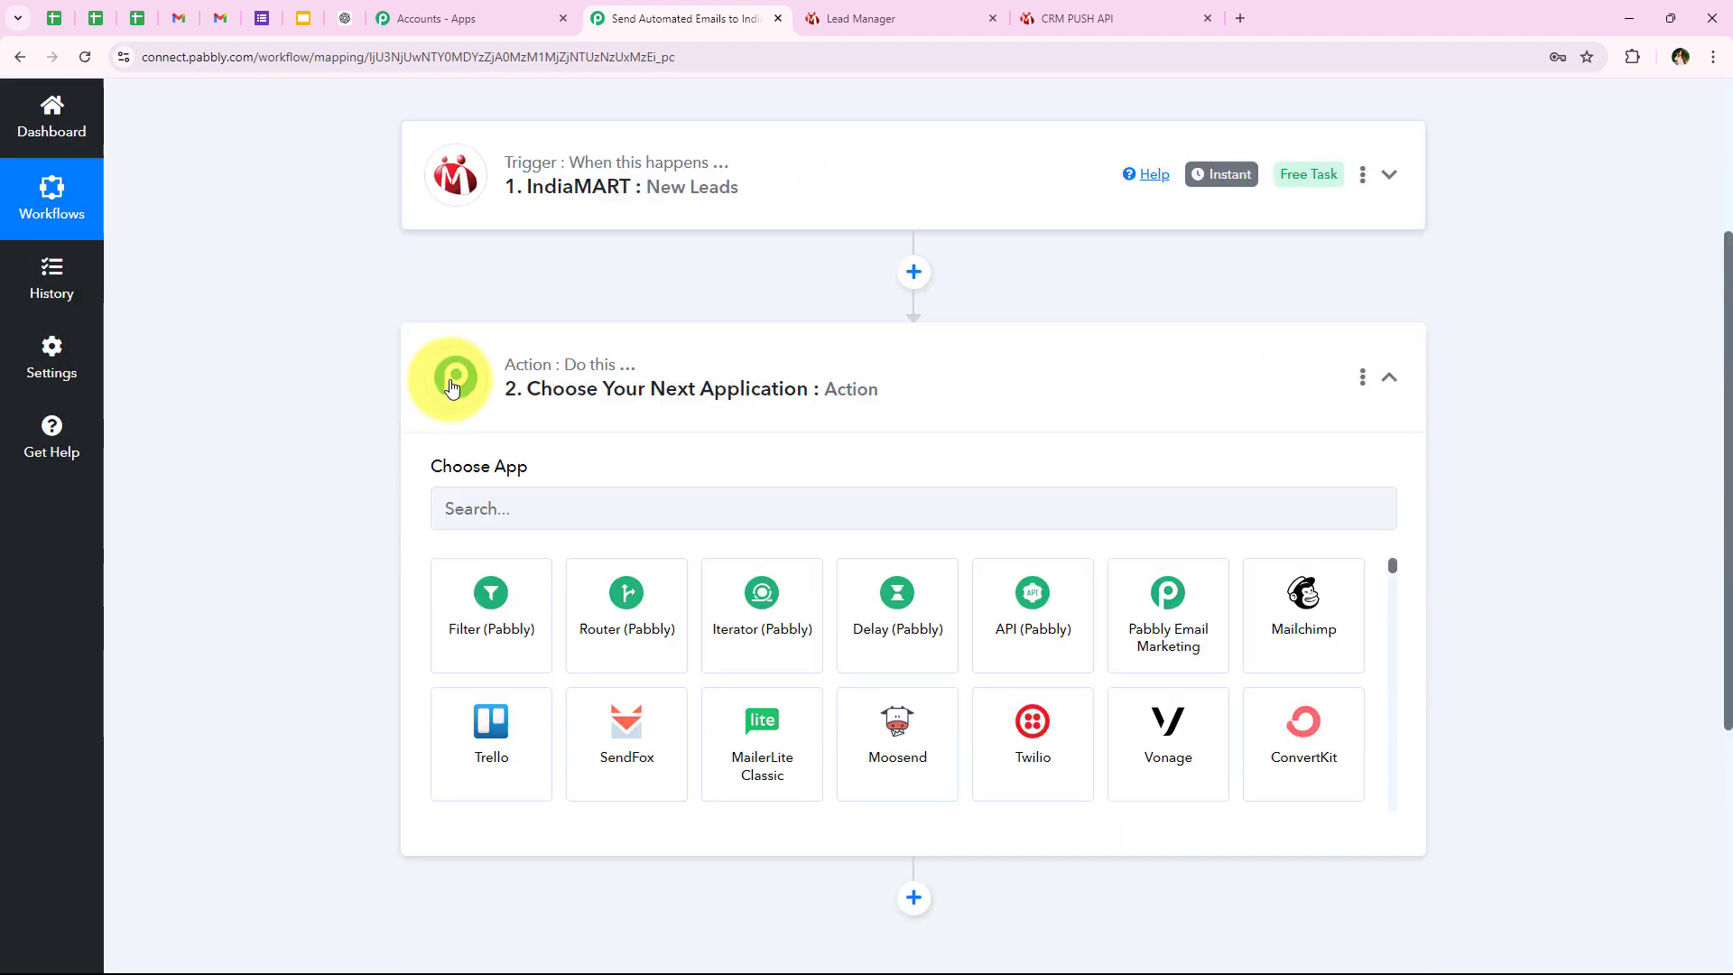
scroll(452, 389, down, 1)
click(482, 480)
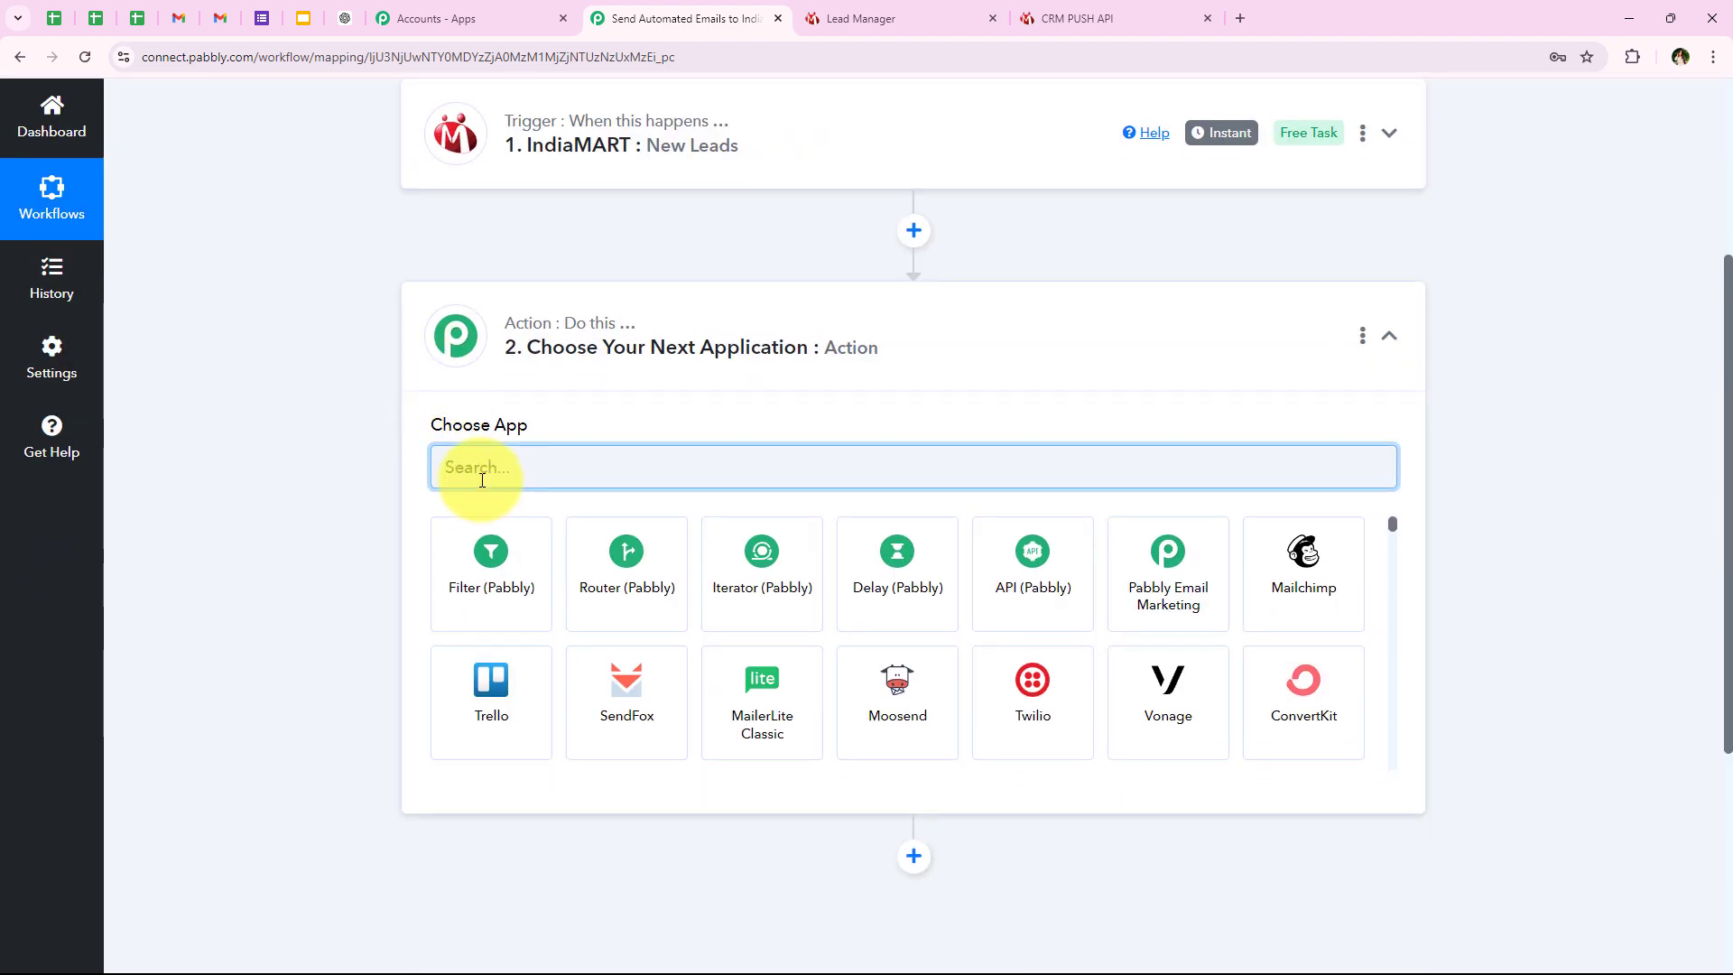
text(Gmail)
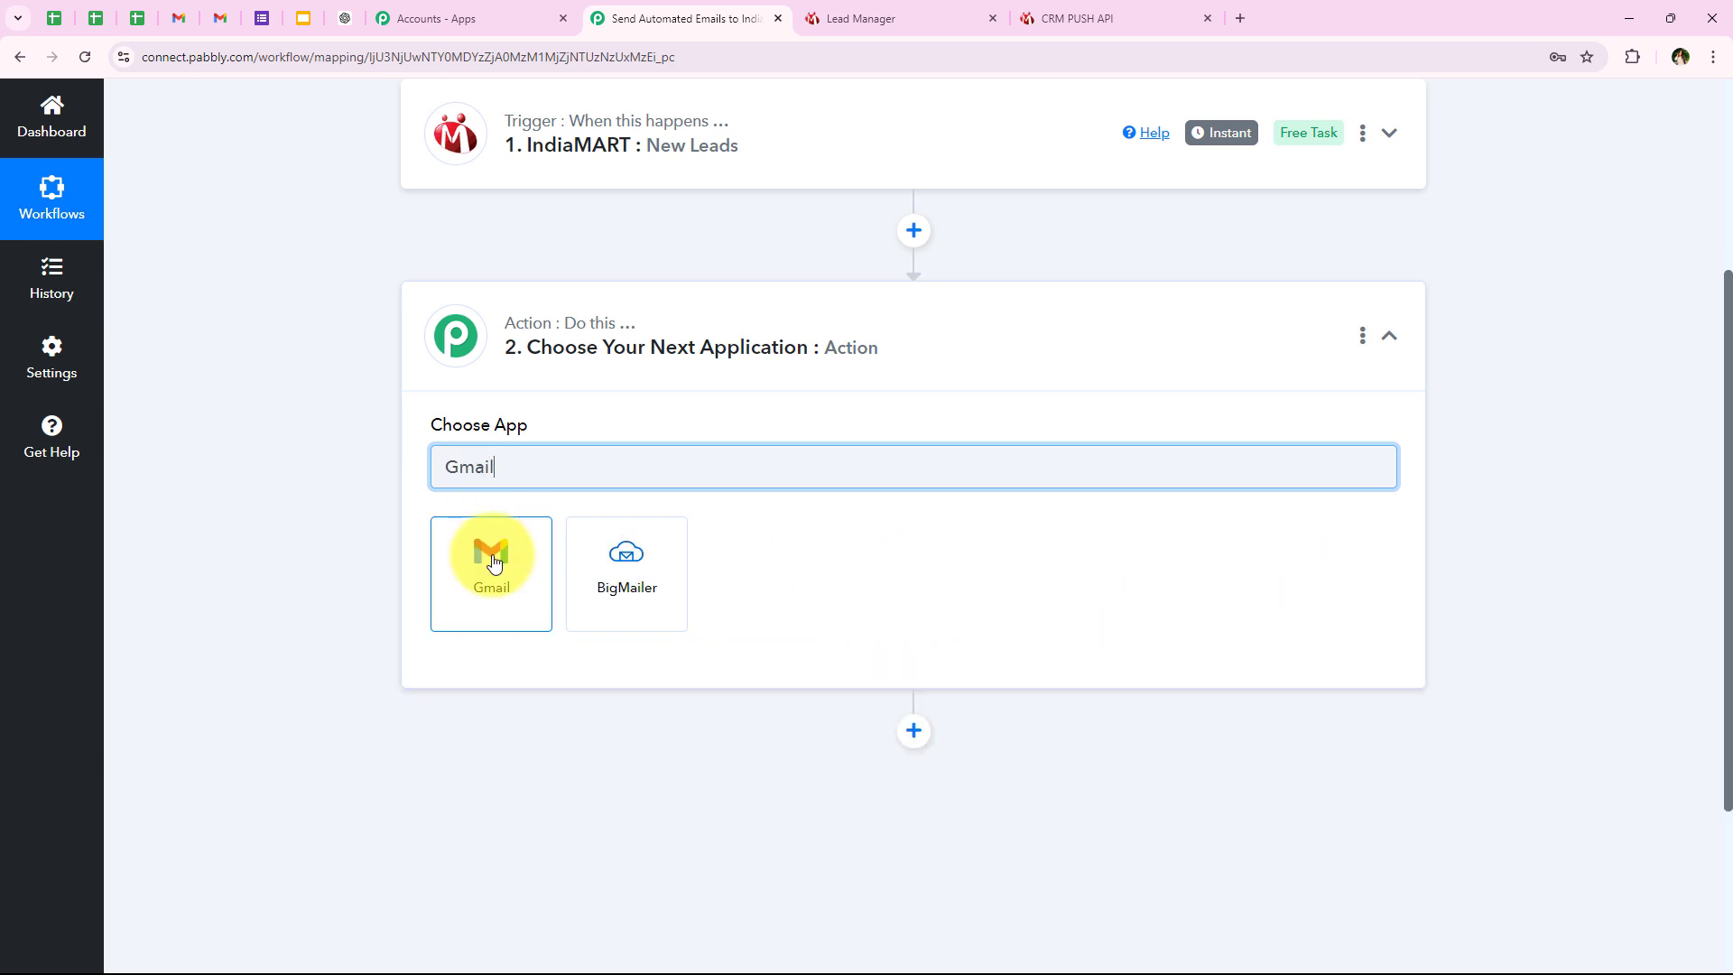
click(494, 562)
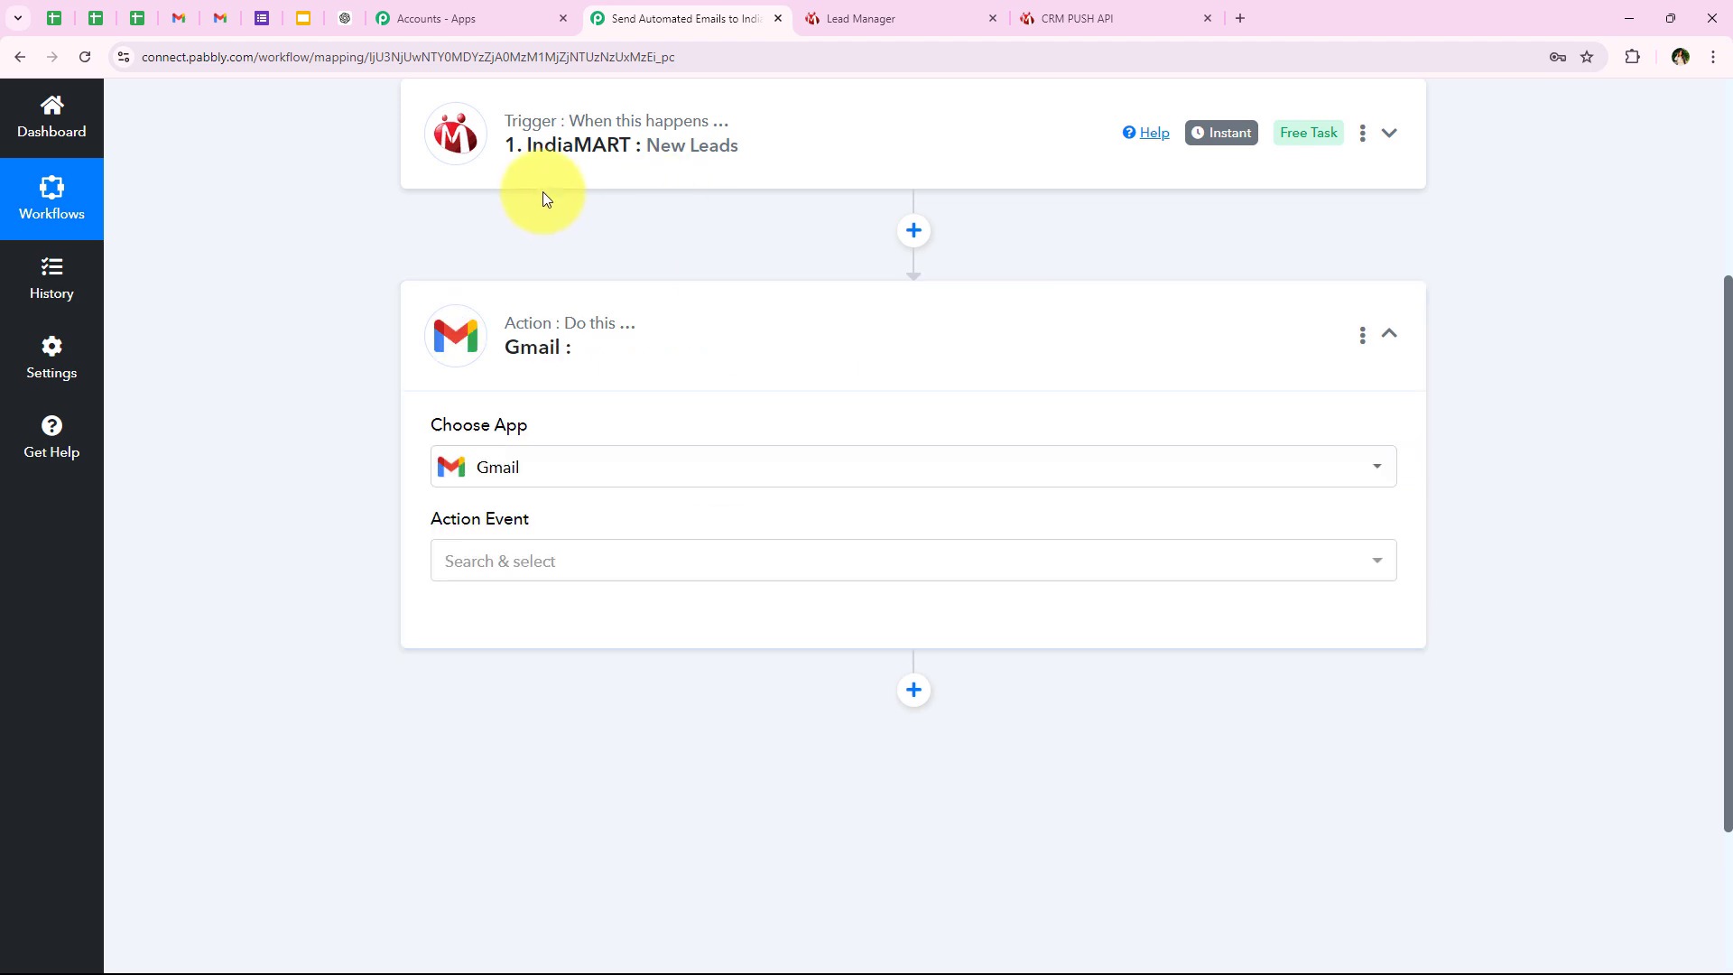
drag(422, 521, 530, 554)
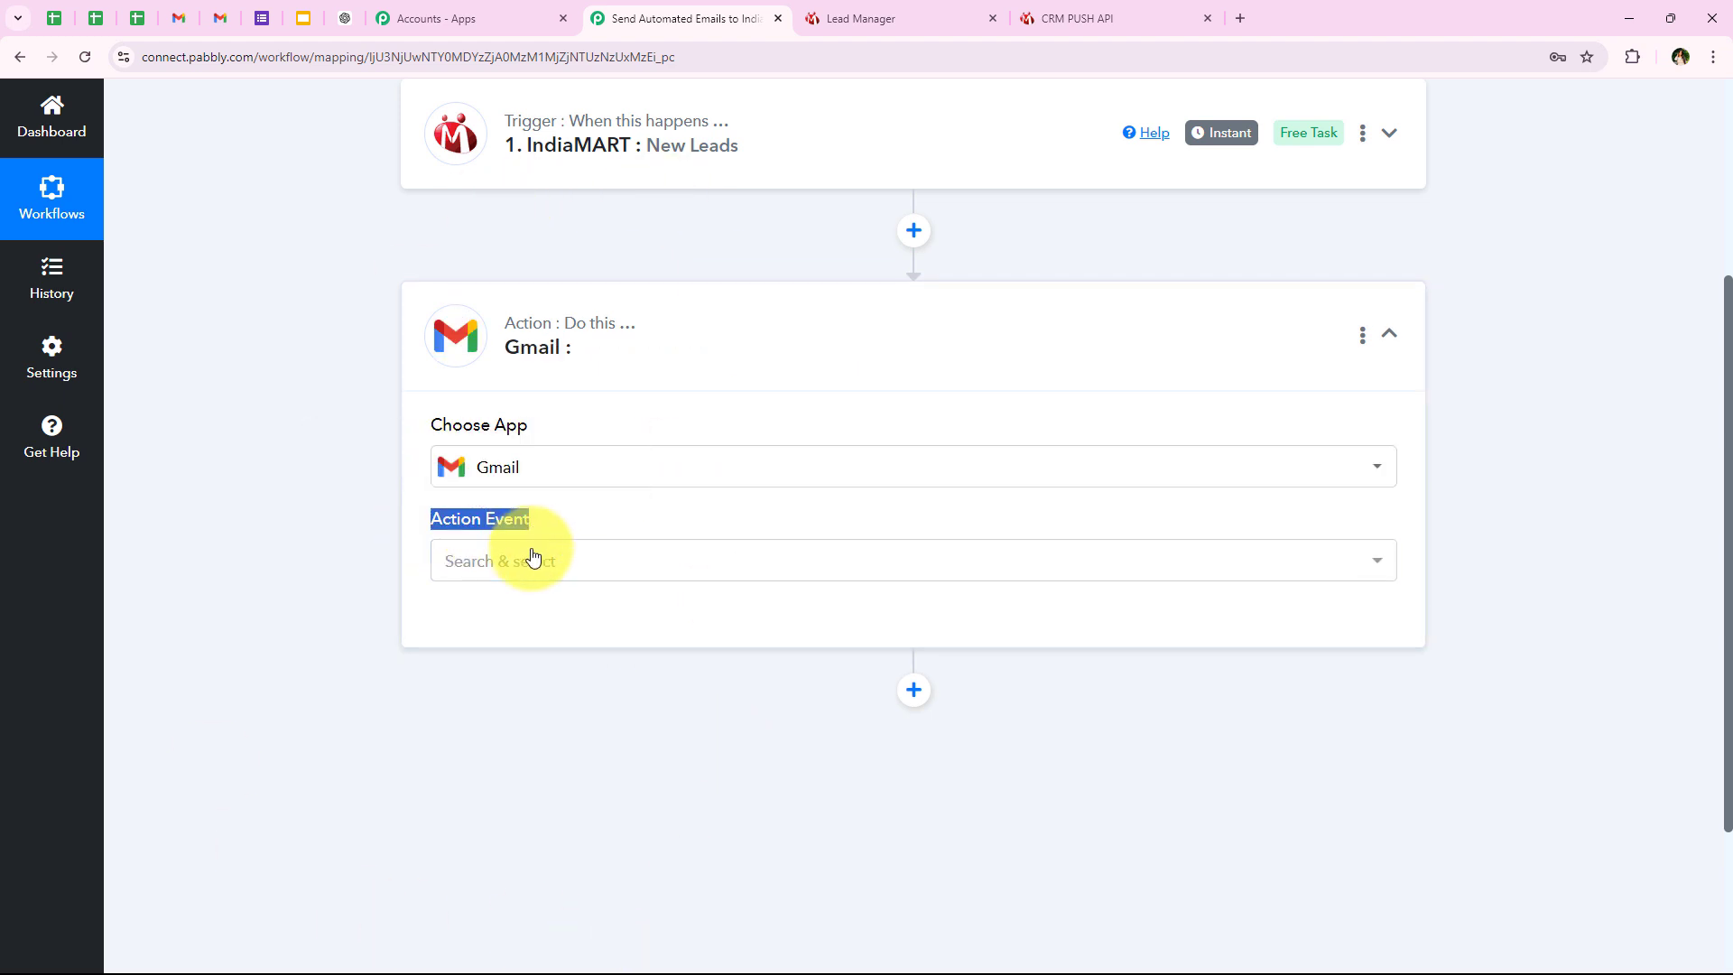
click(529, 560)
scroll(615, 403, down, 1)
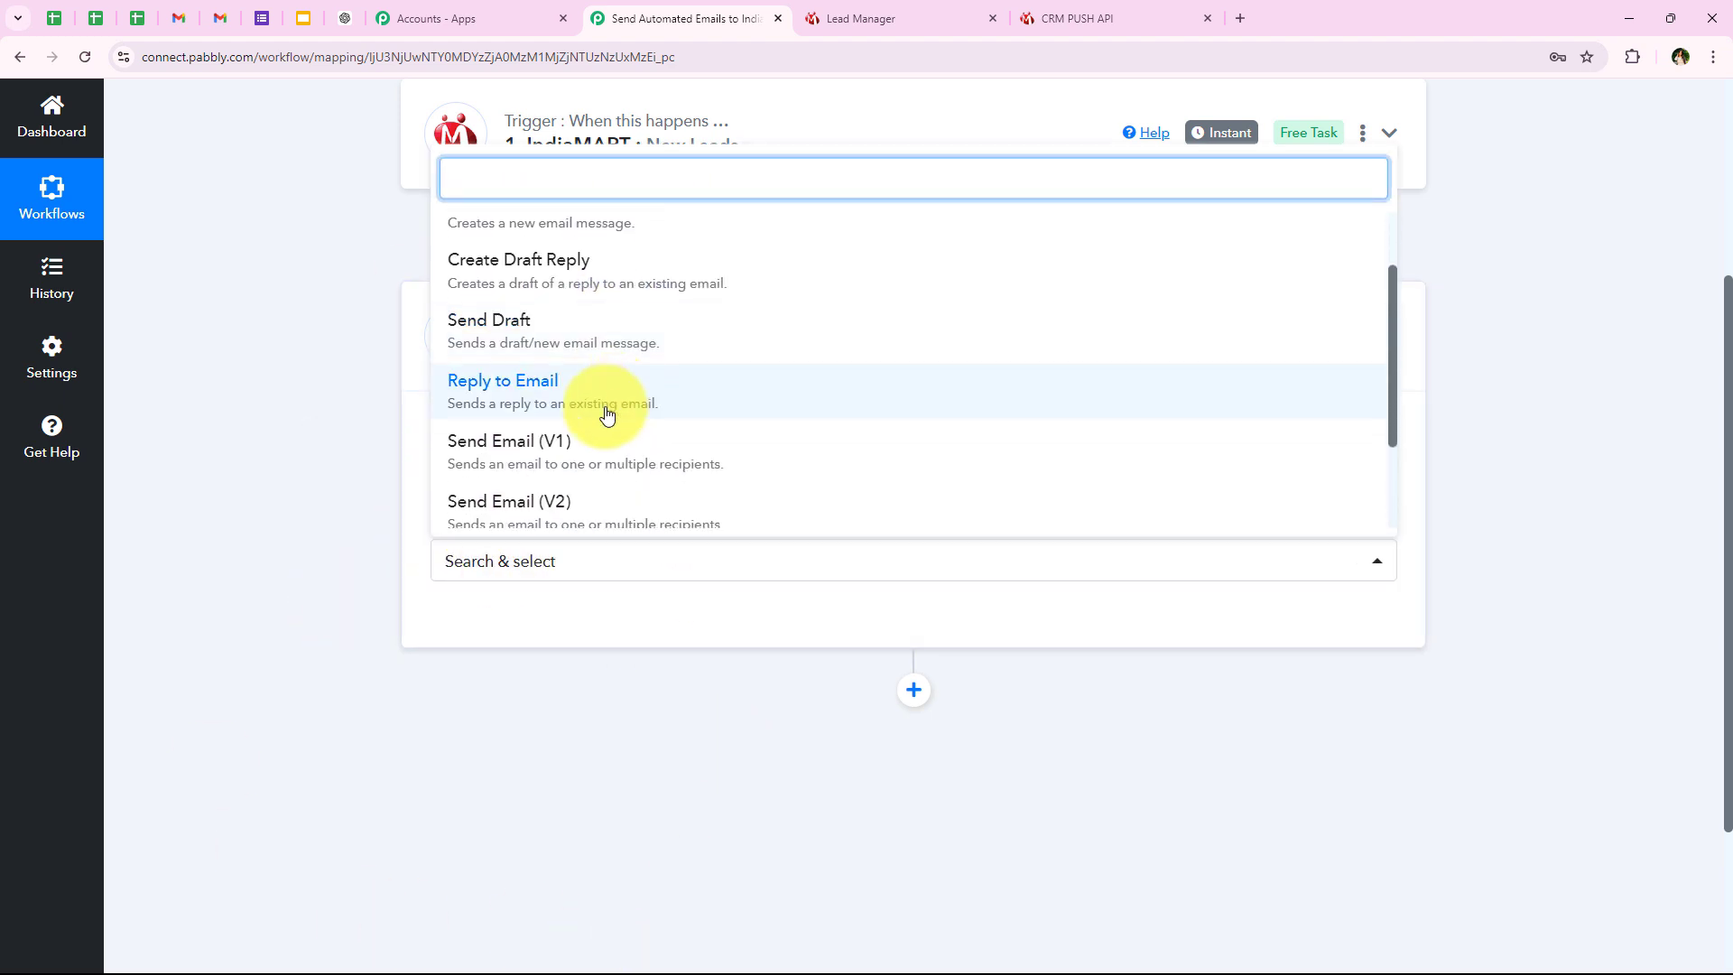
click(662, 499)
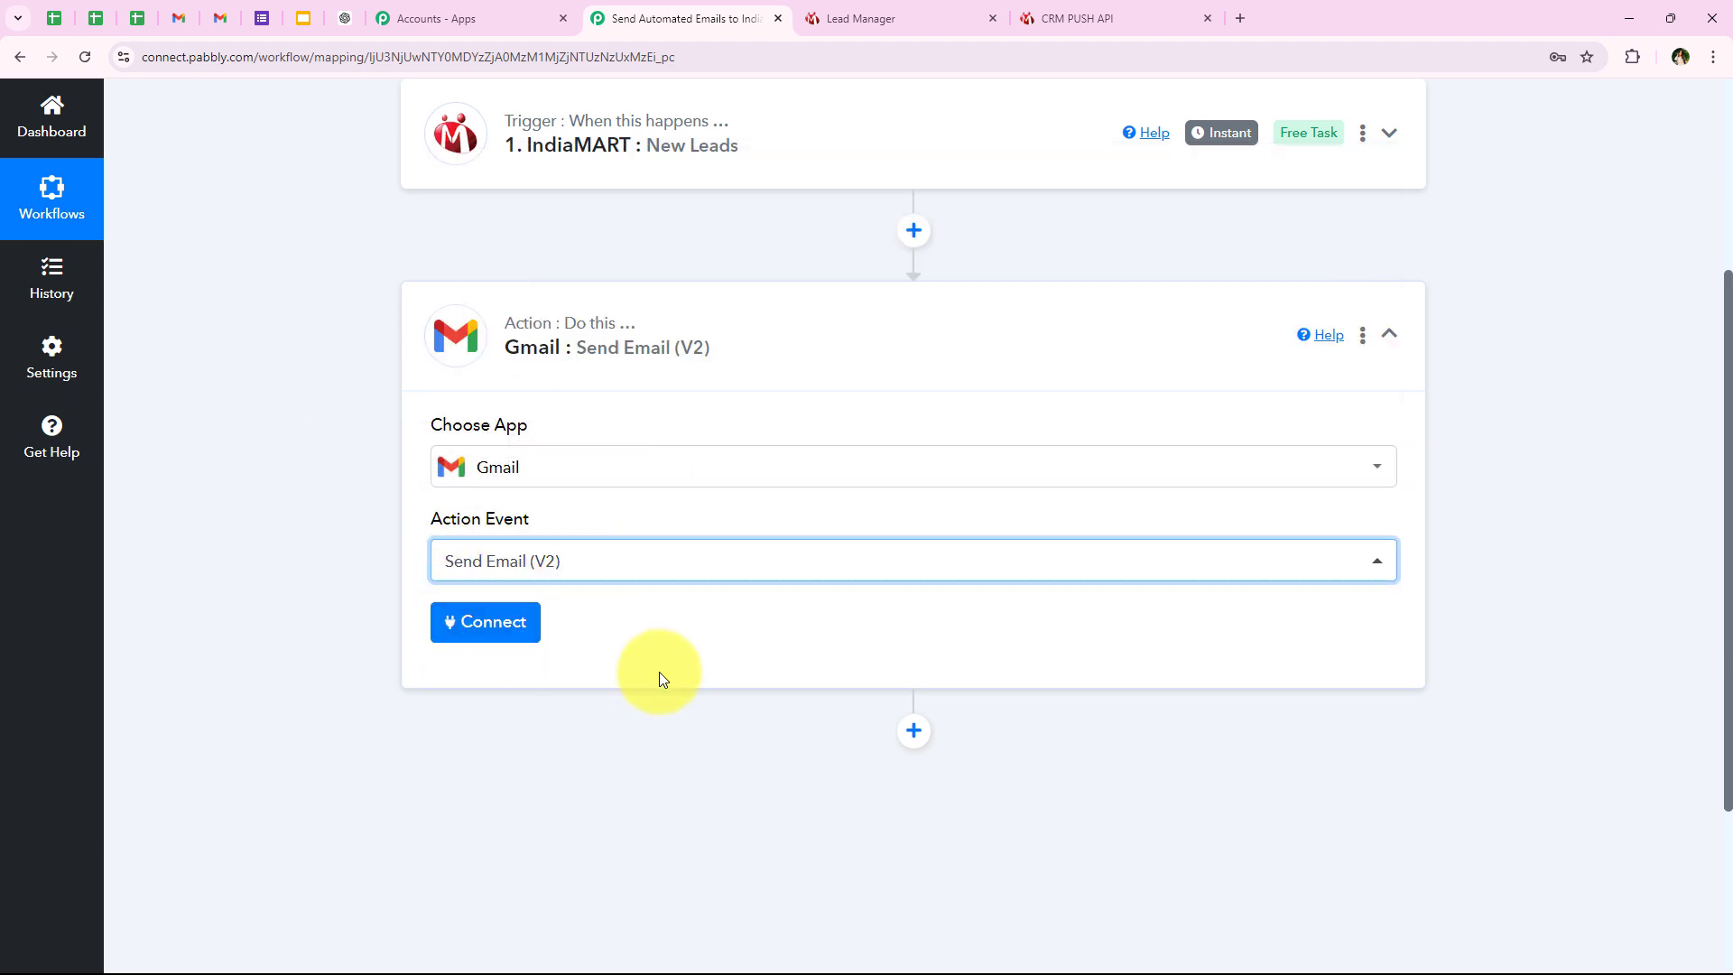
Choose Add New Connection to start a new Gmail connection, Gmail #29.
click(467, 626)
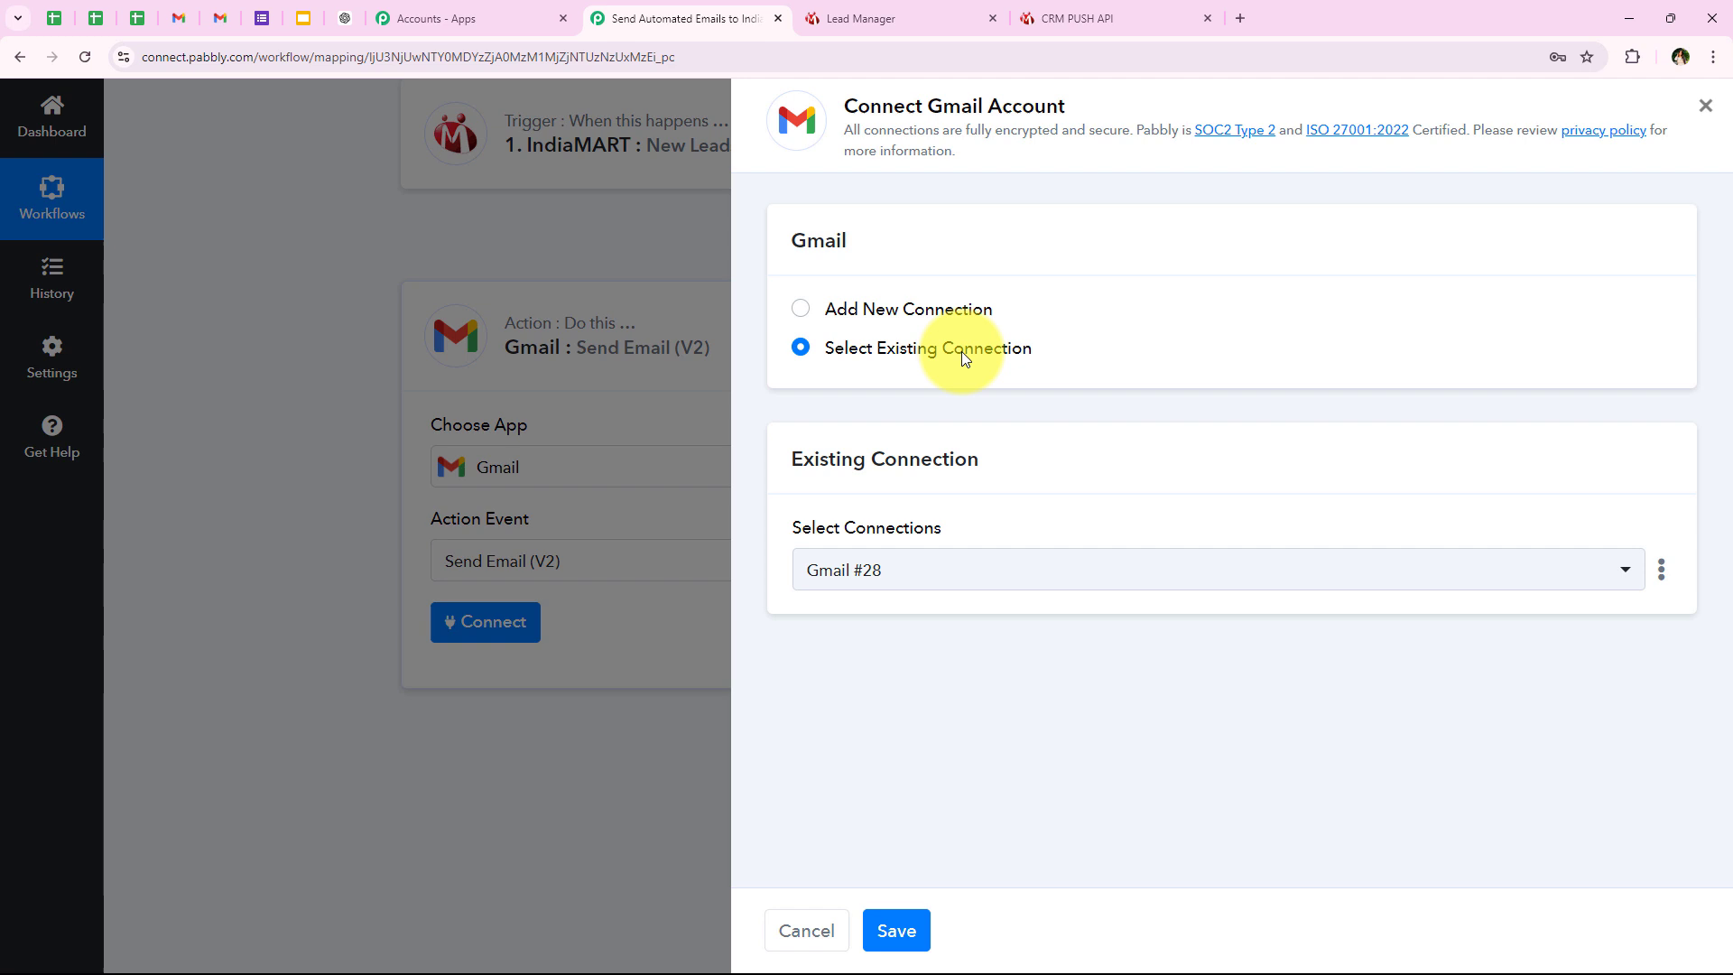
click(913, 311)
click(913, 348)
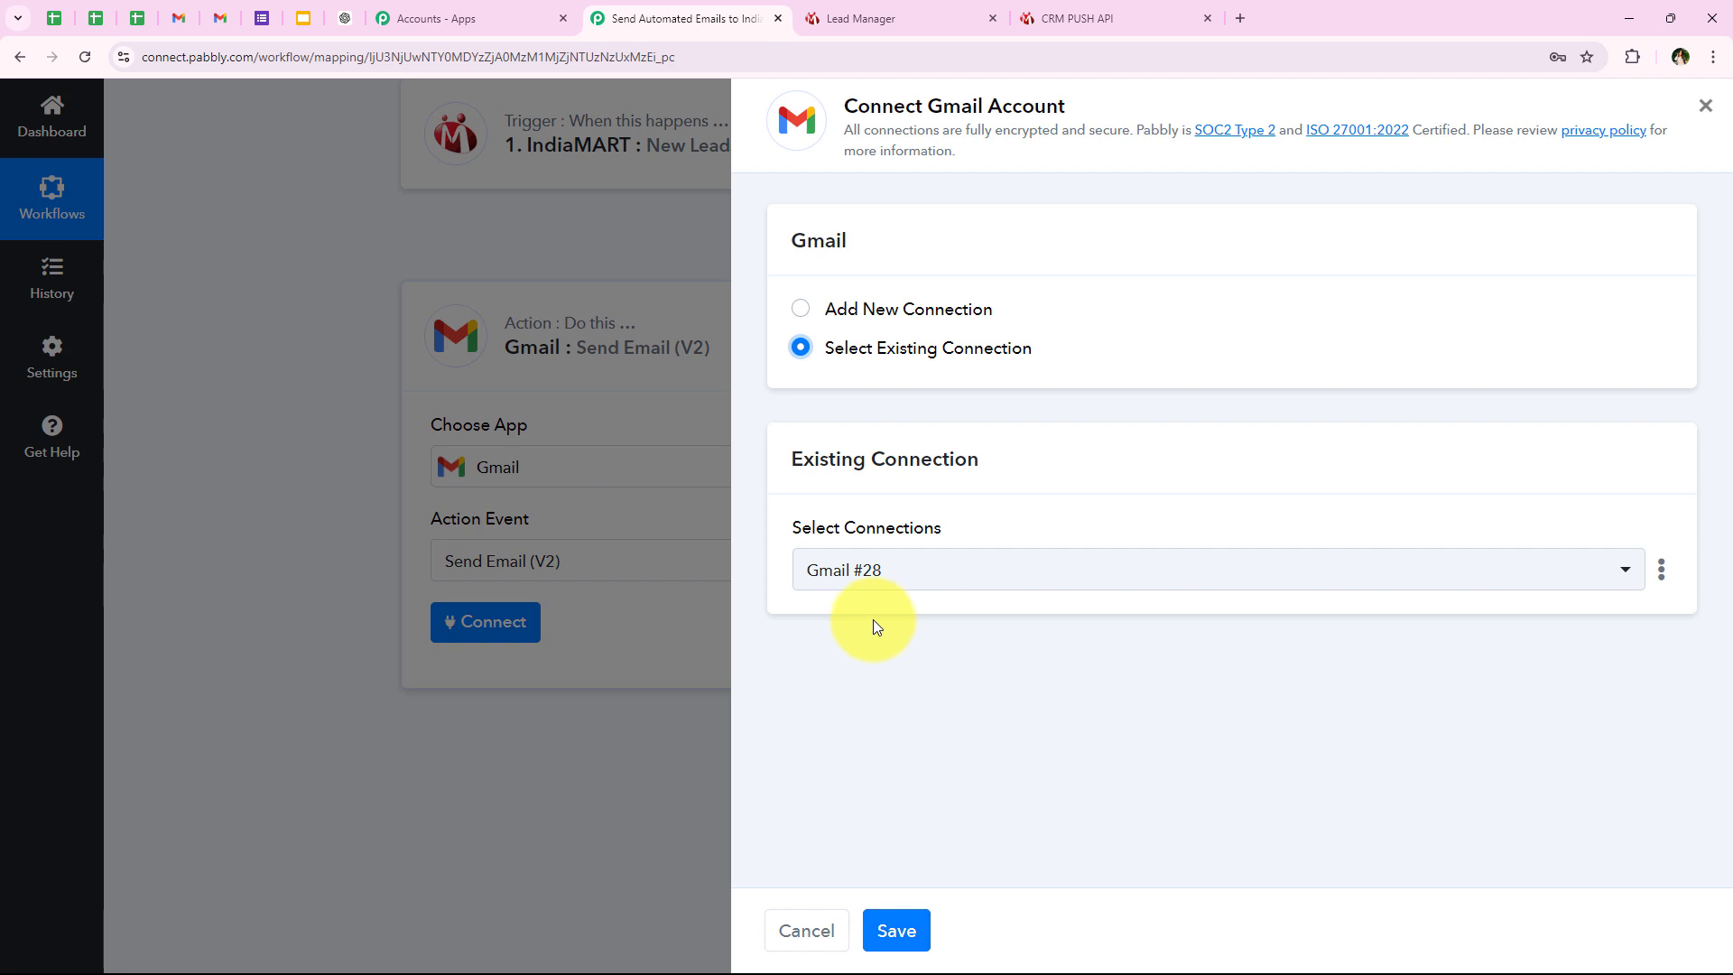
click(872, 309)
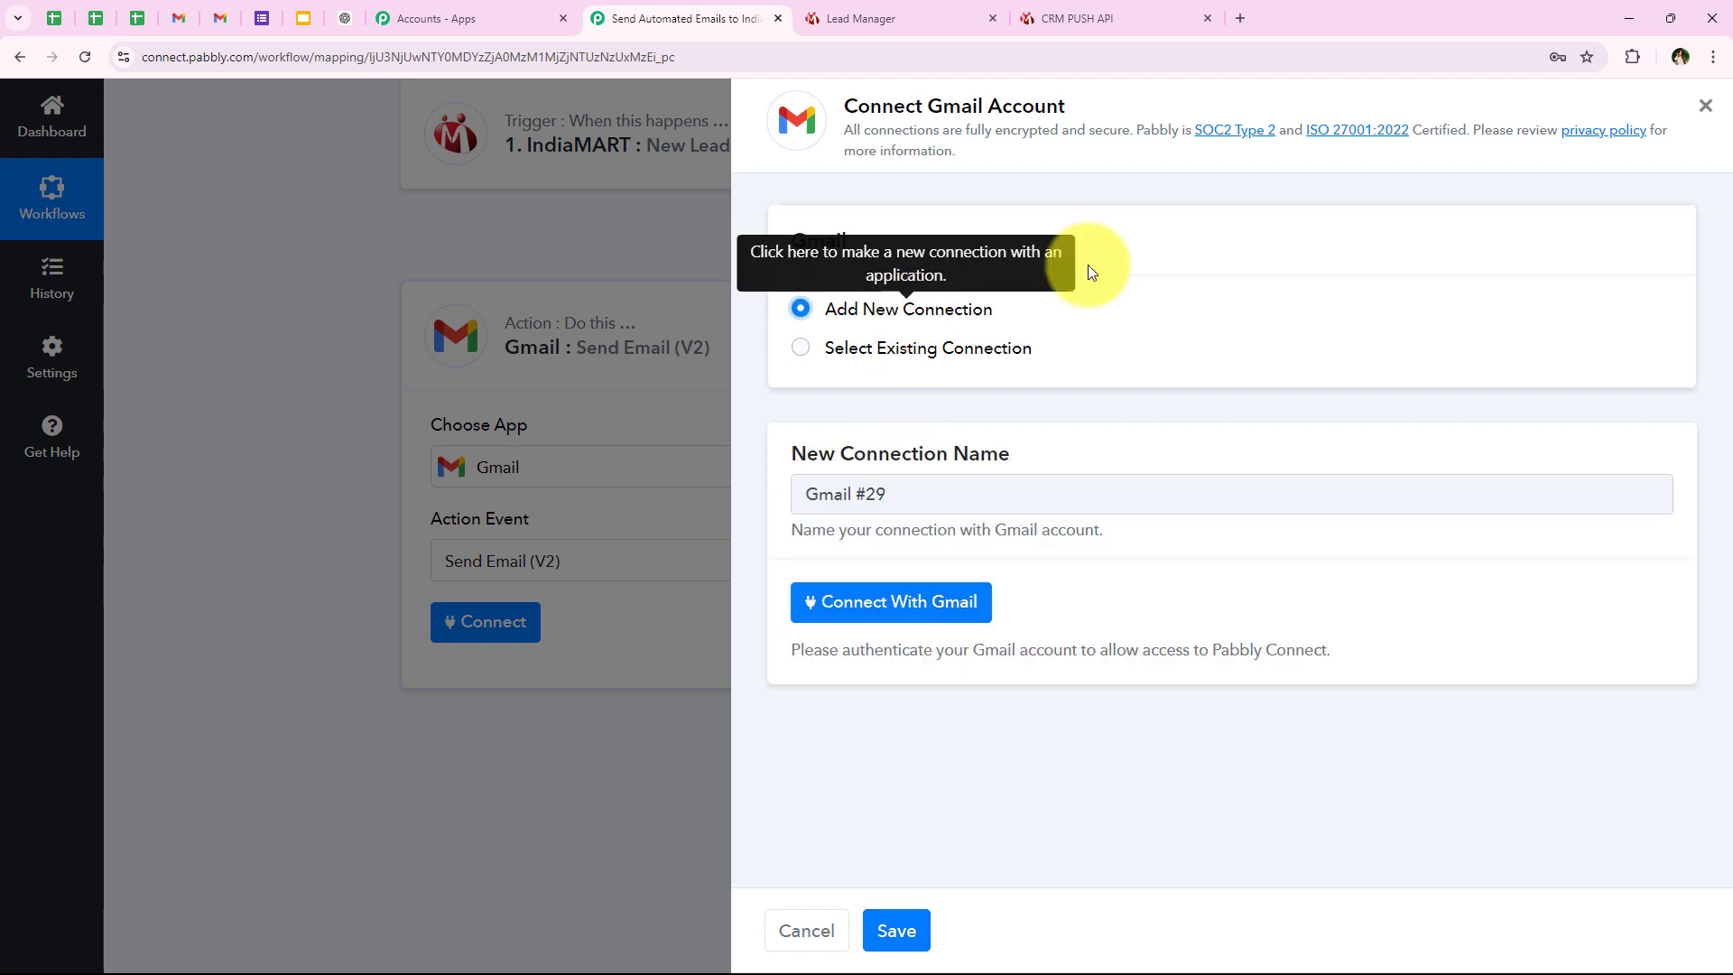
Authorize Pabbly Connect with the Google account so Gmail #29 connects.
click(846, 600)
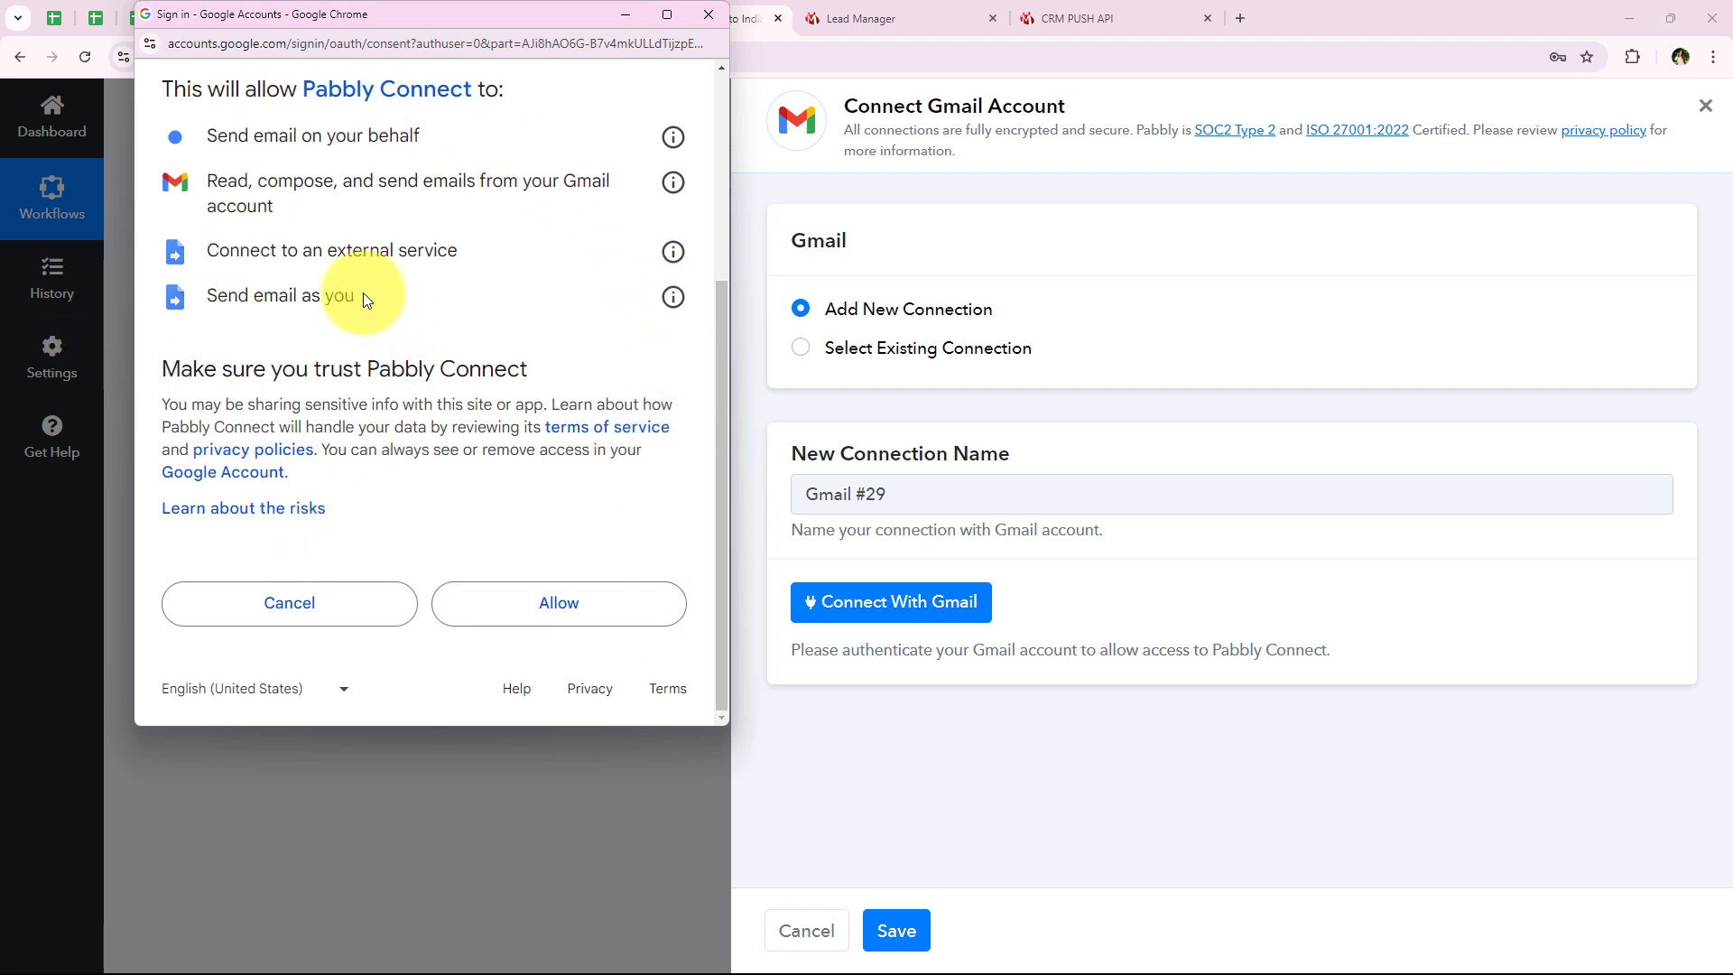
drag(365, 299, 161, 139)
click(339, 204)
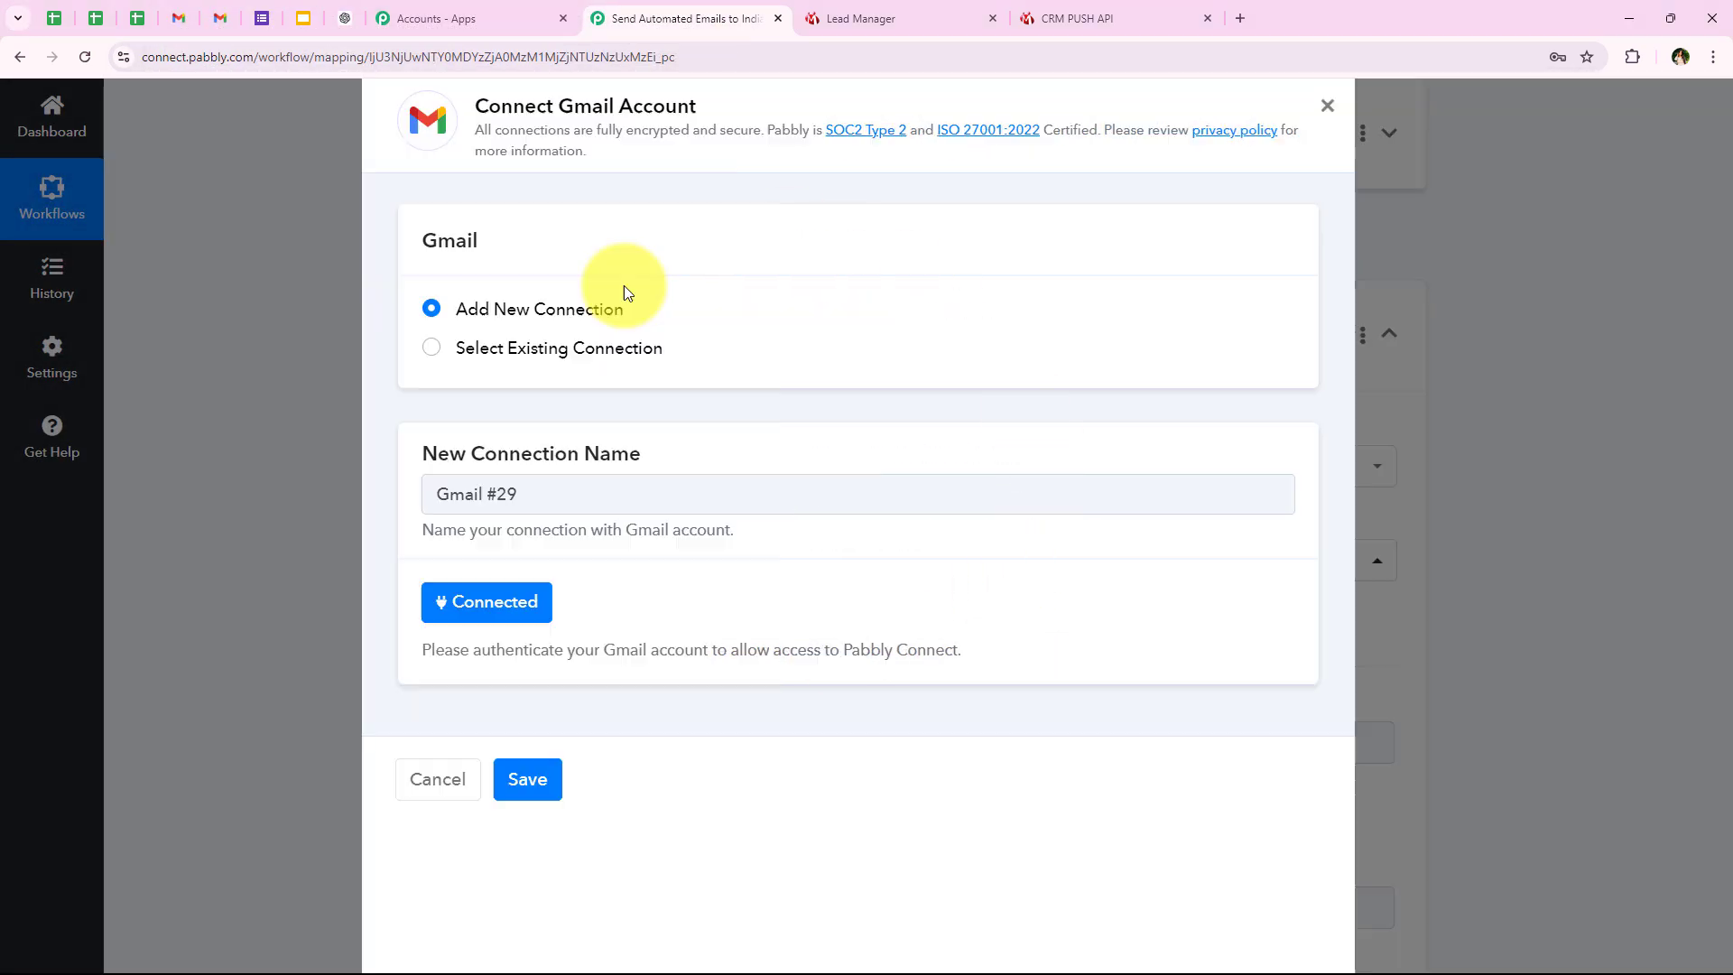
scroll(220, 551, down, 3)
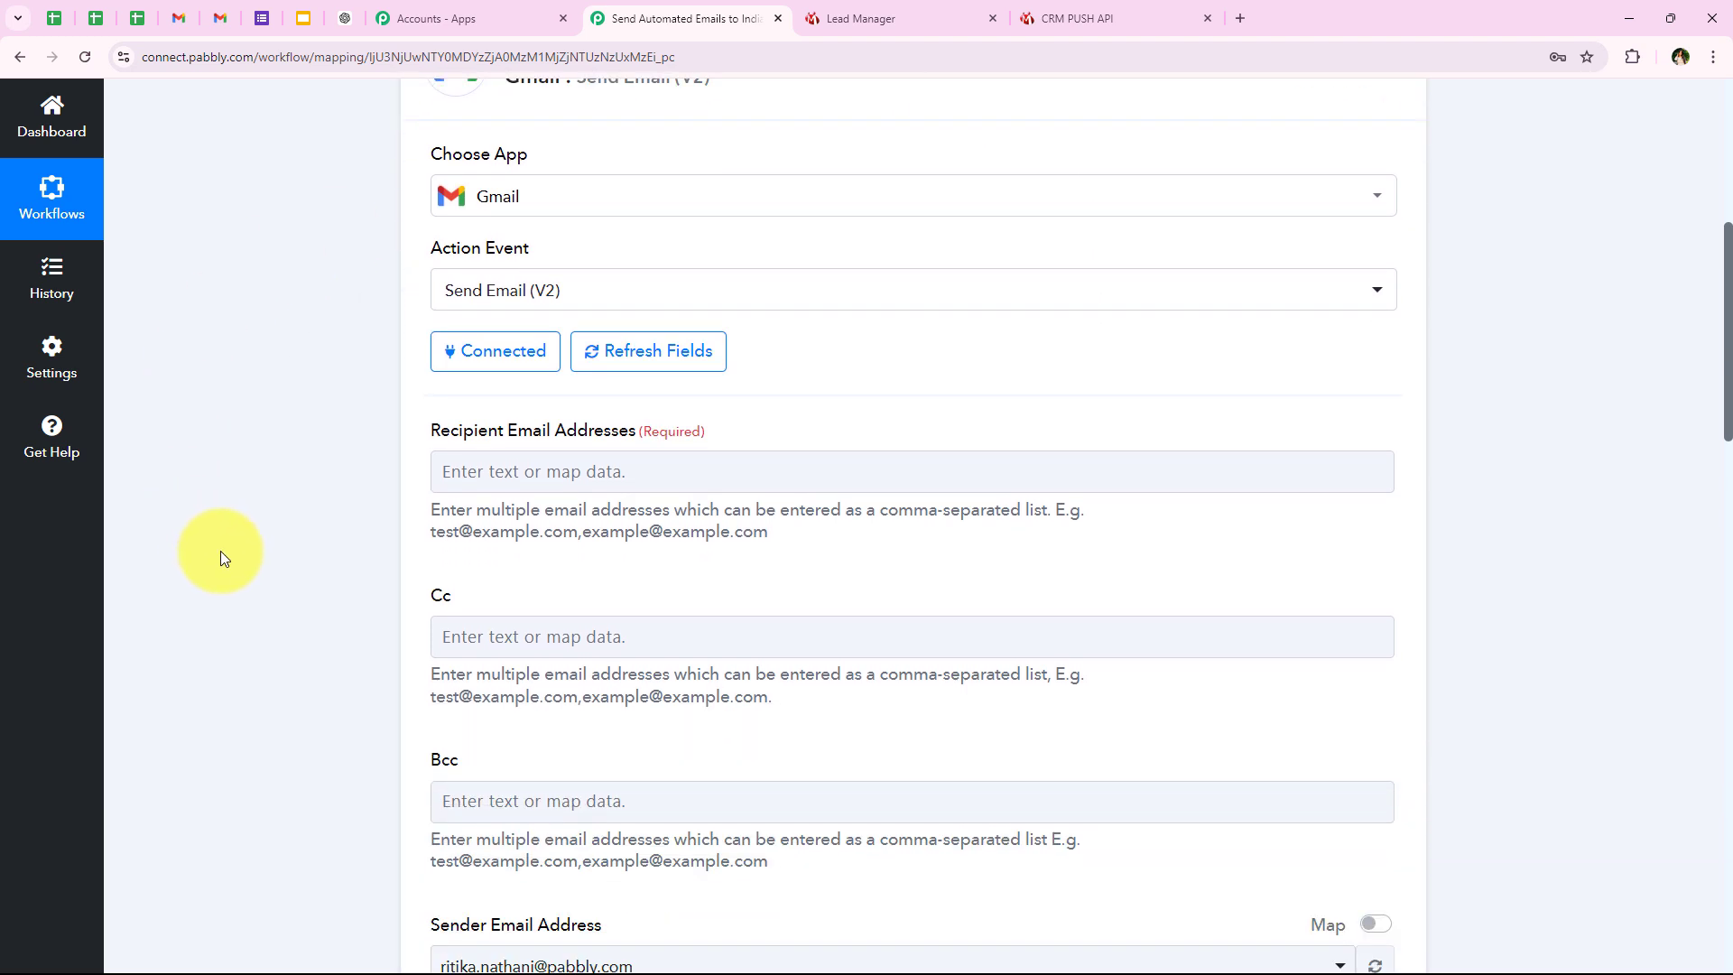
scroll(220, 551, up, 2)
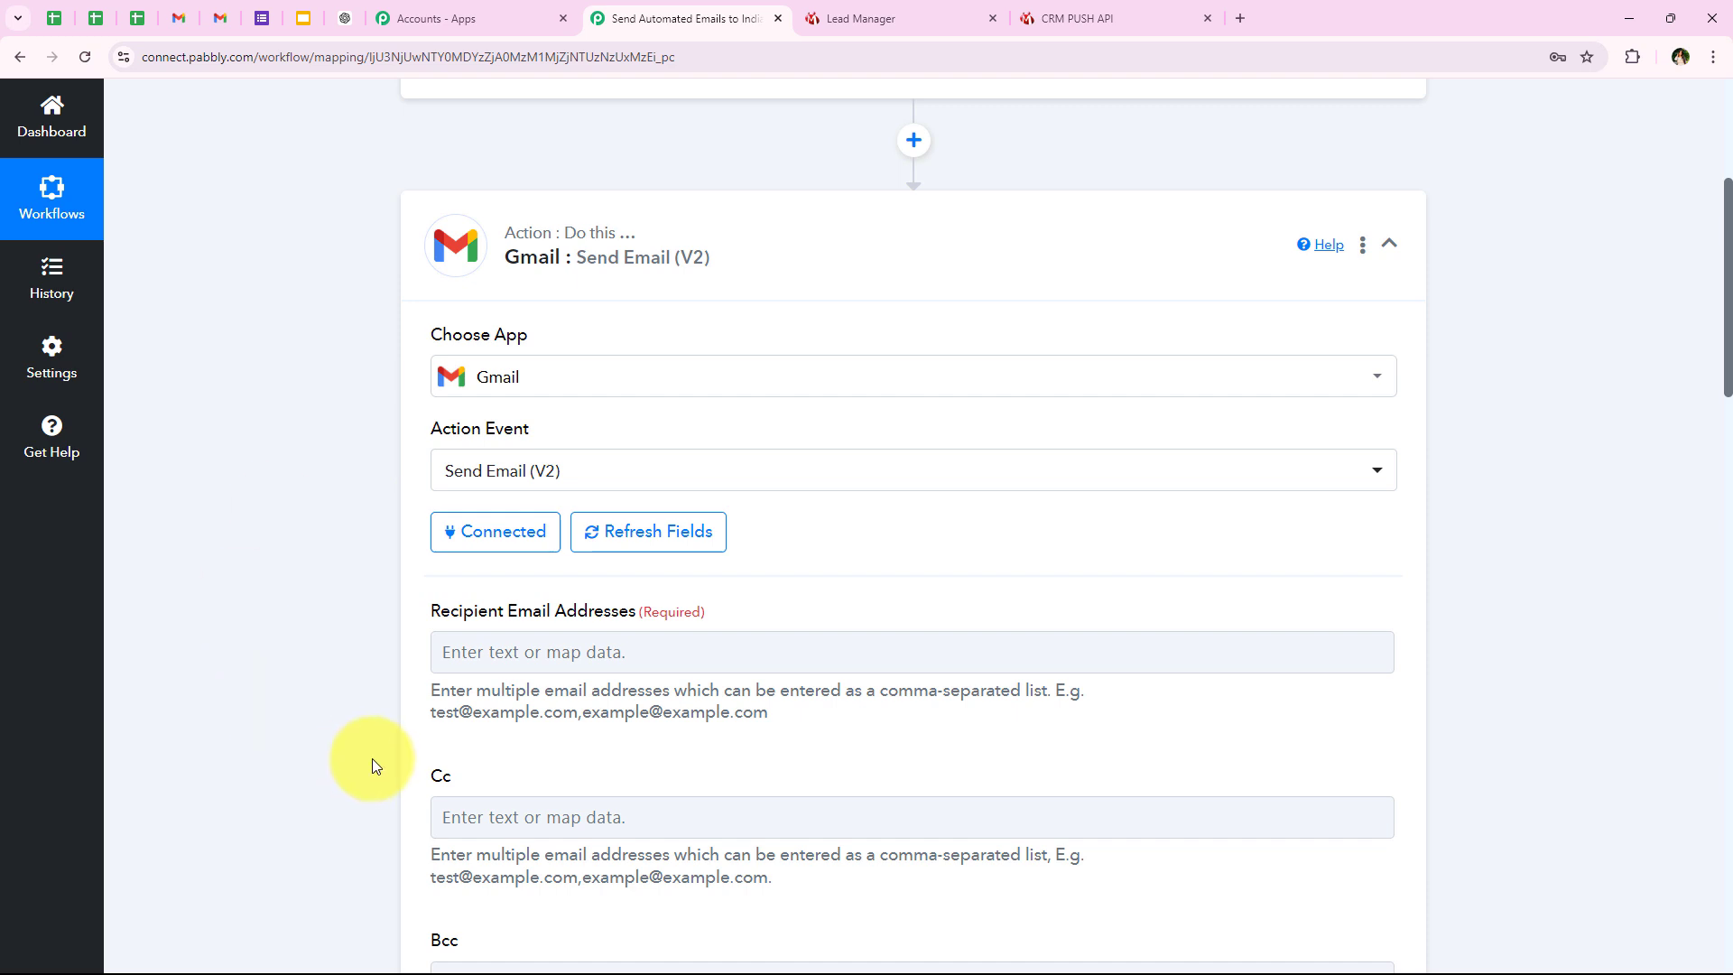
drag(546, 621, 604, 630)
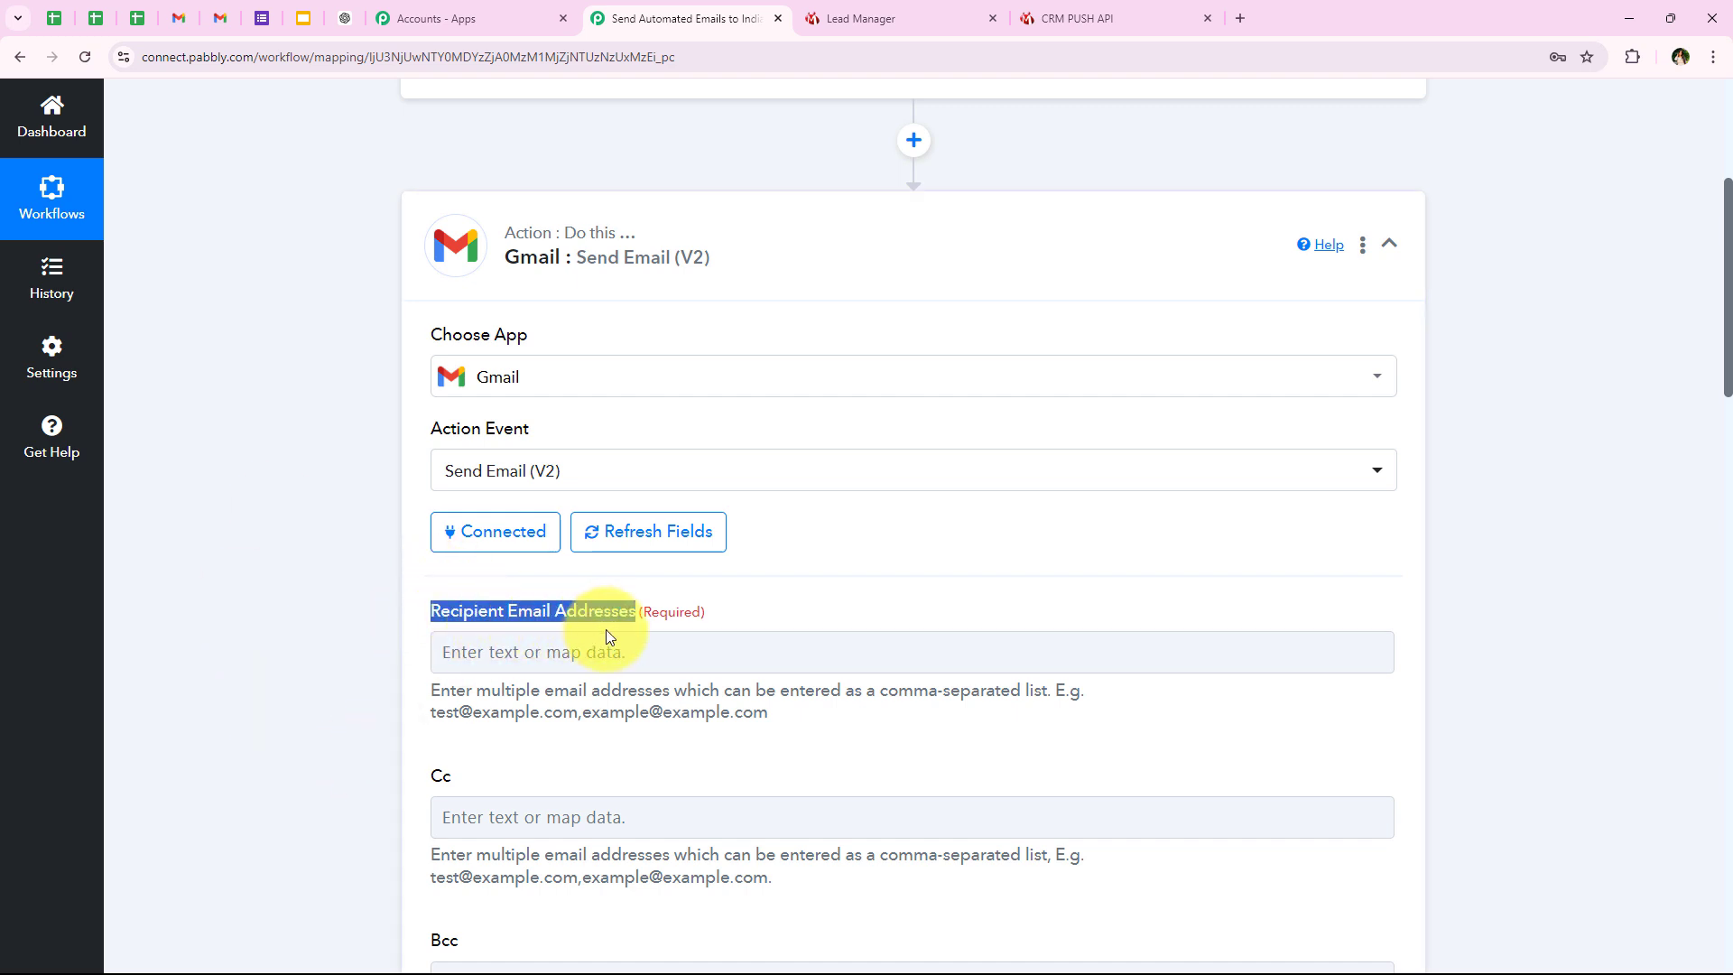
click(542, 650)
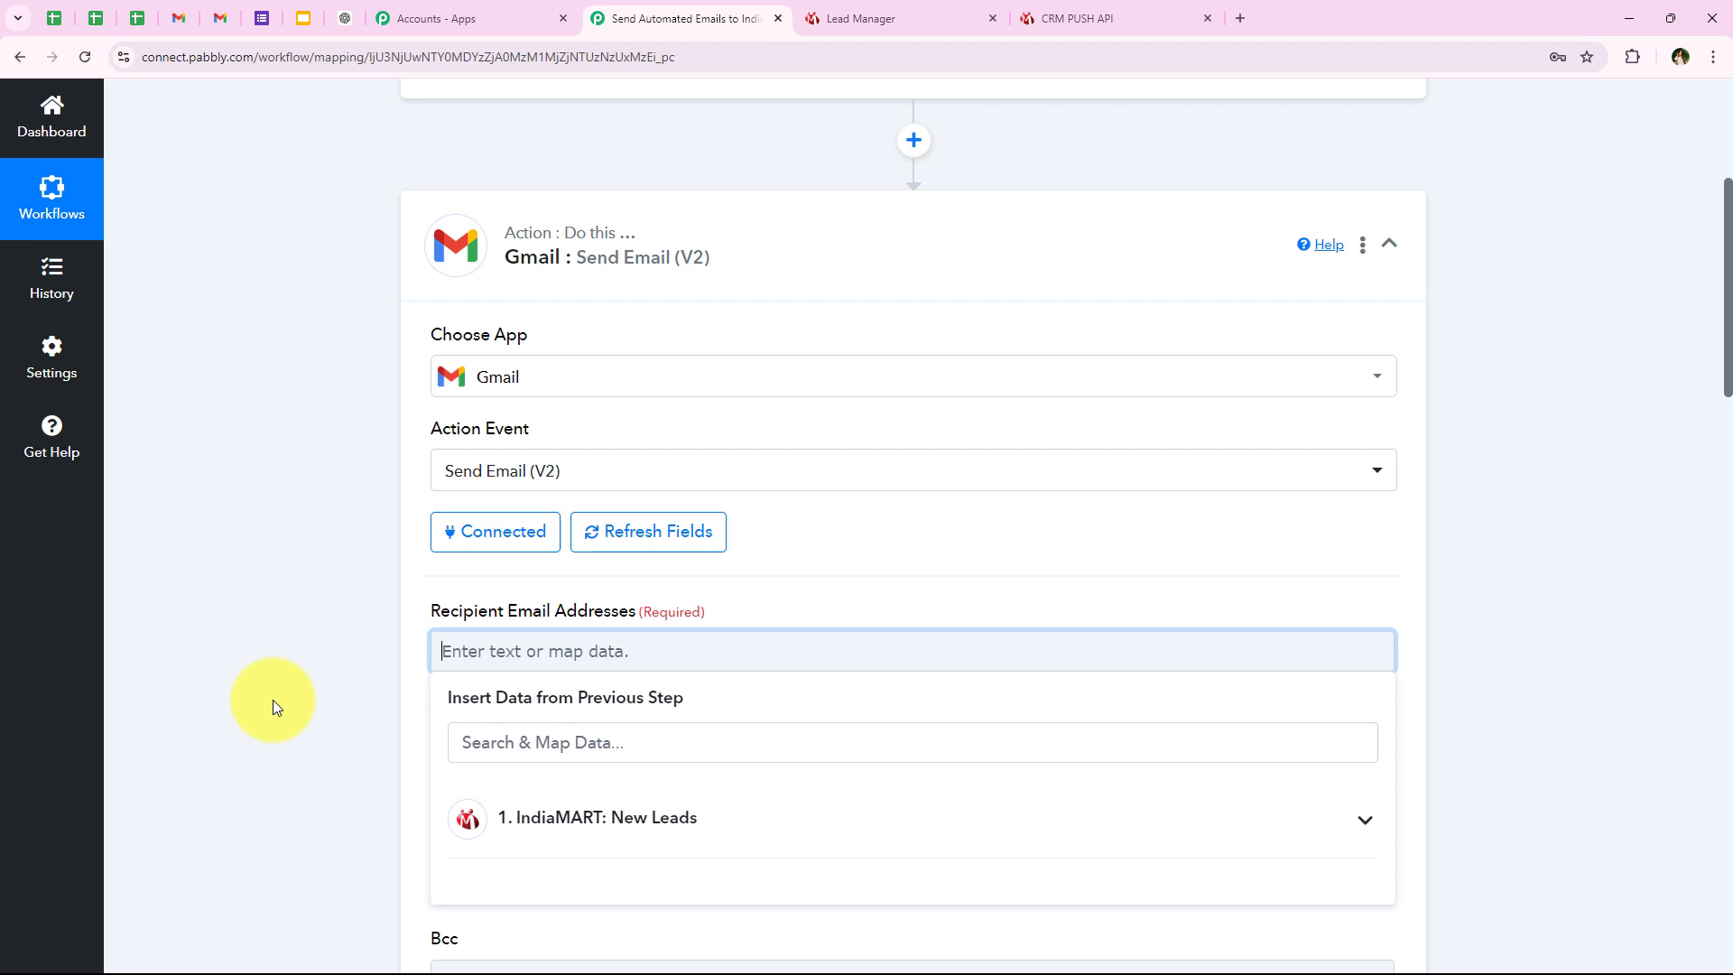
click(327, 688)
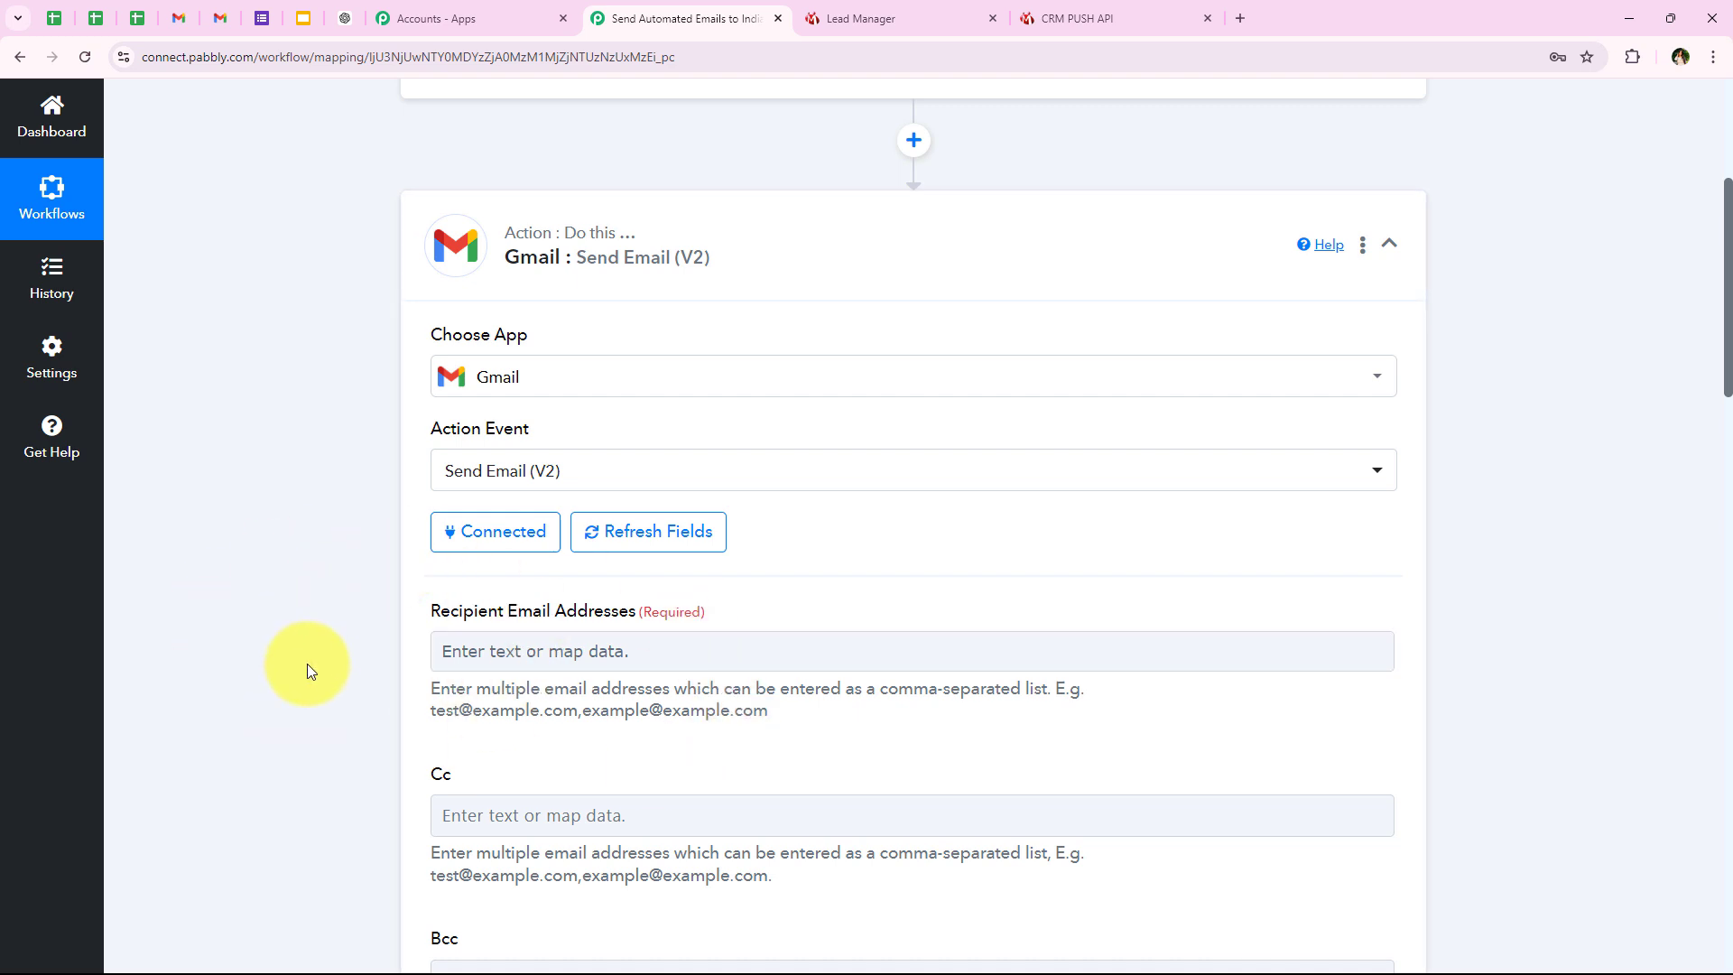
click(487, 644)
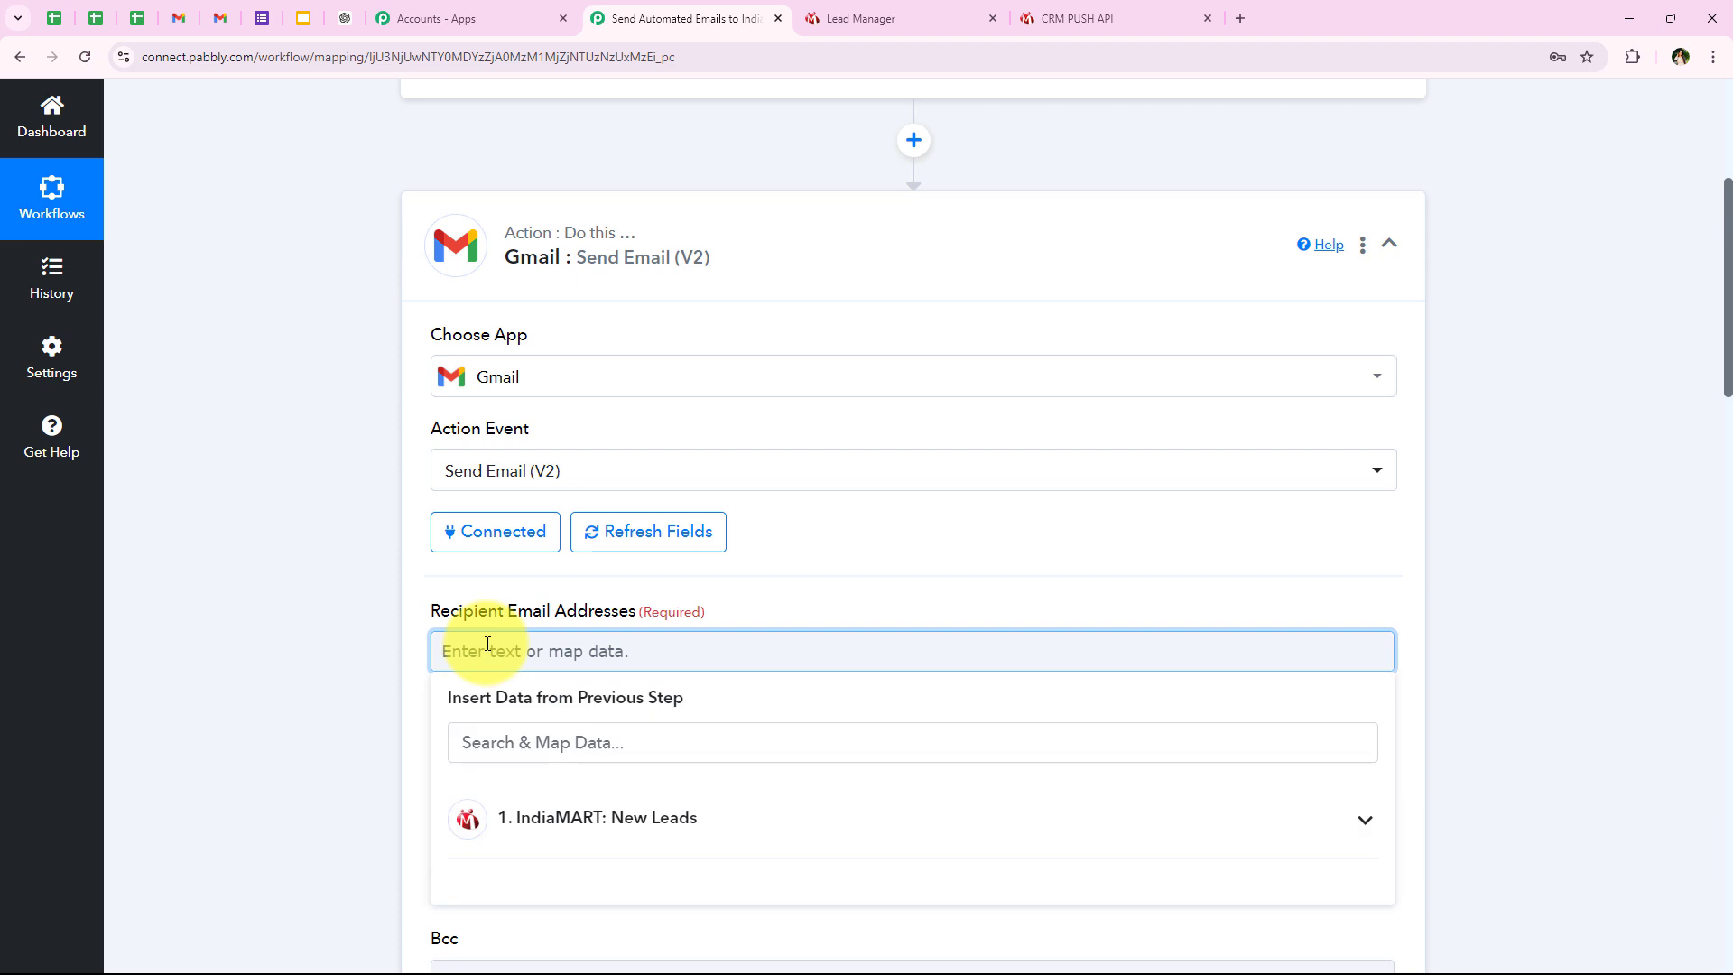
drag(623, 655, 417, 633)
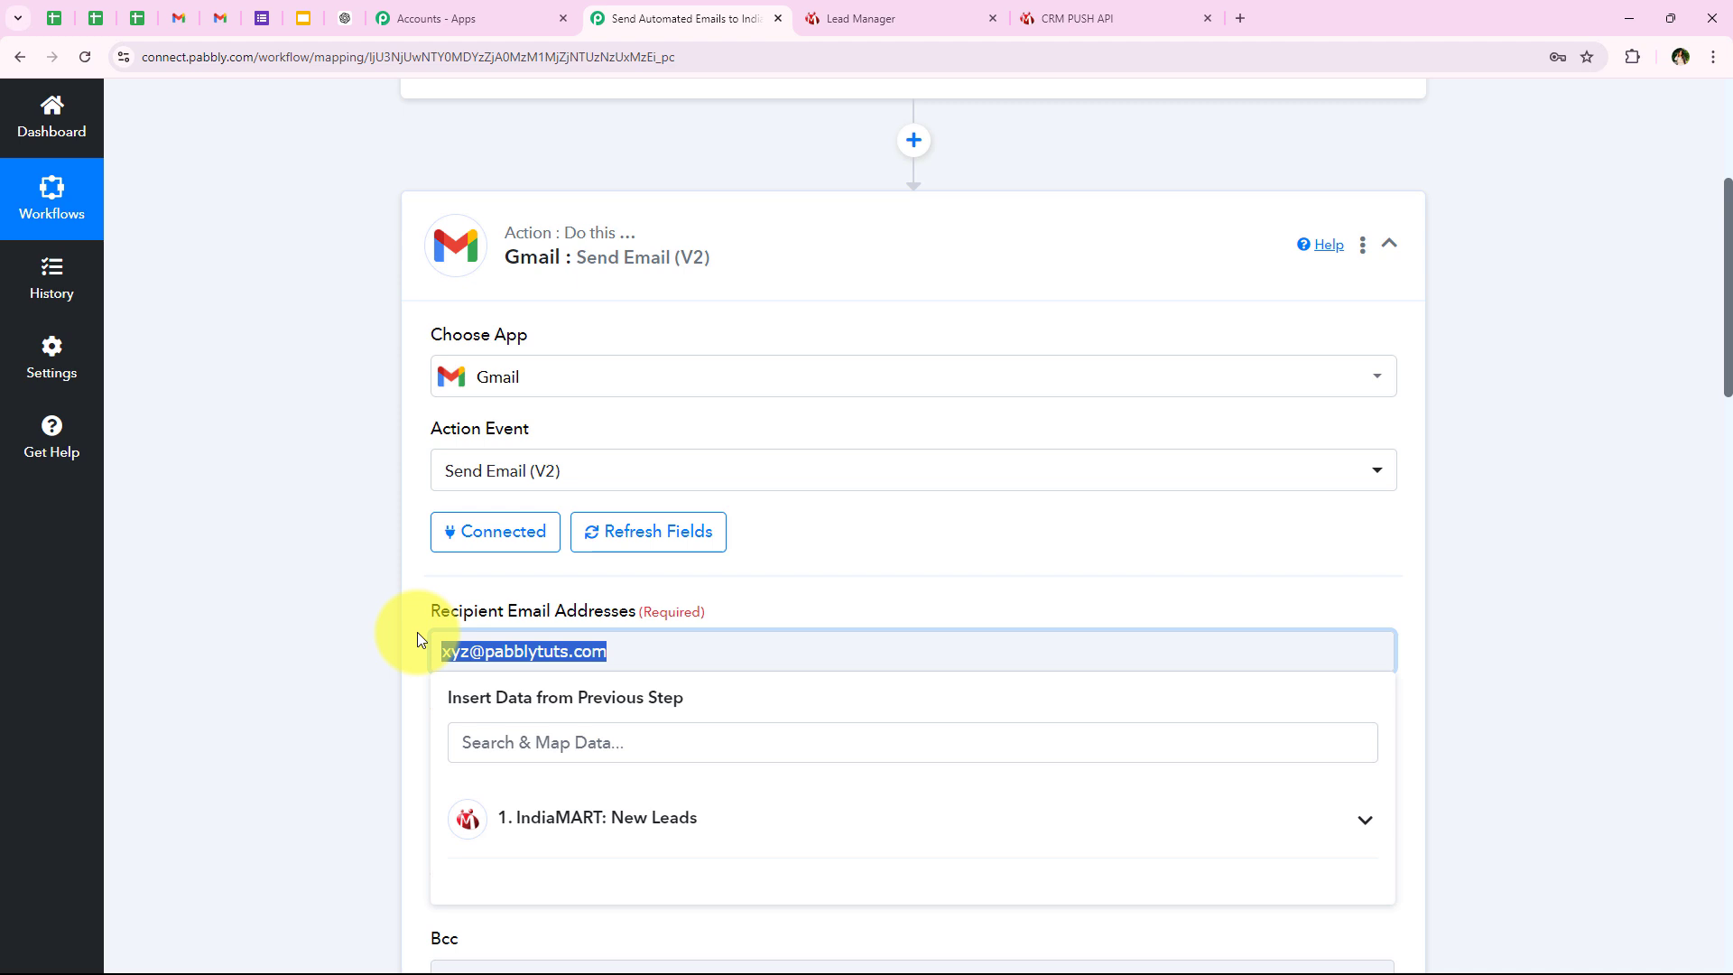
key(BackSpace)
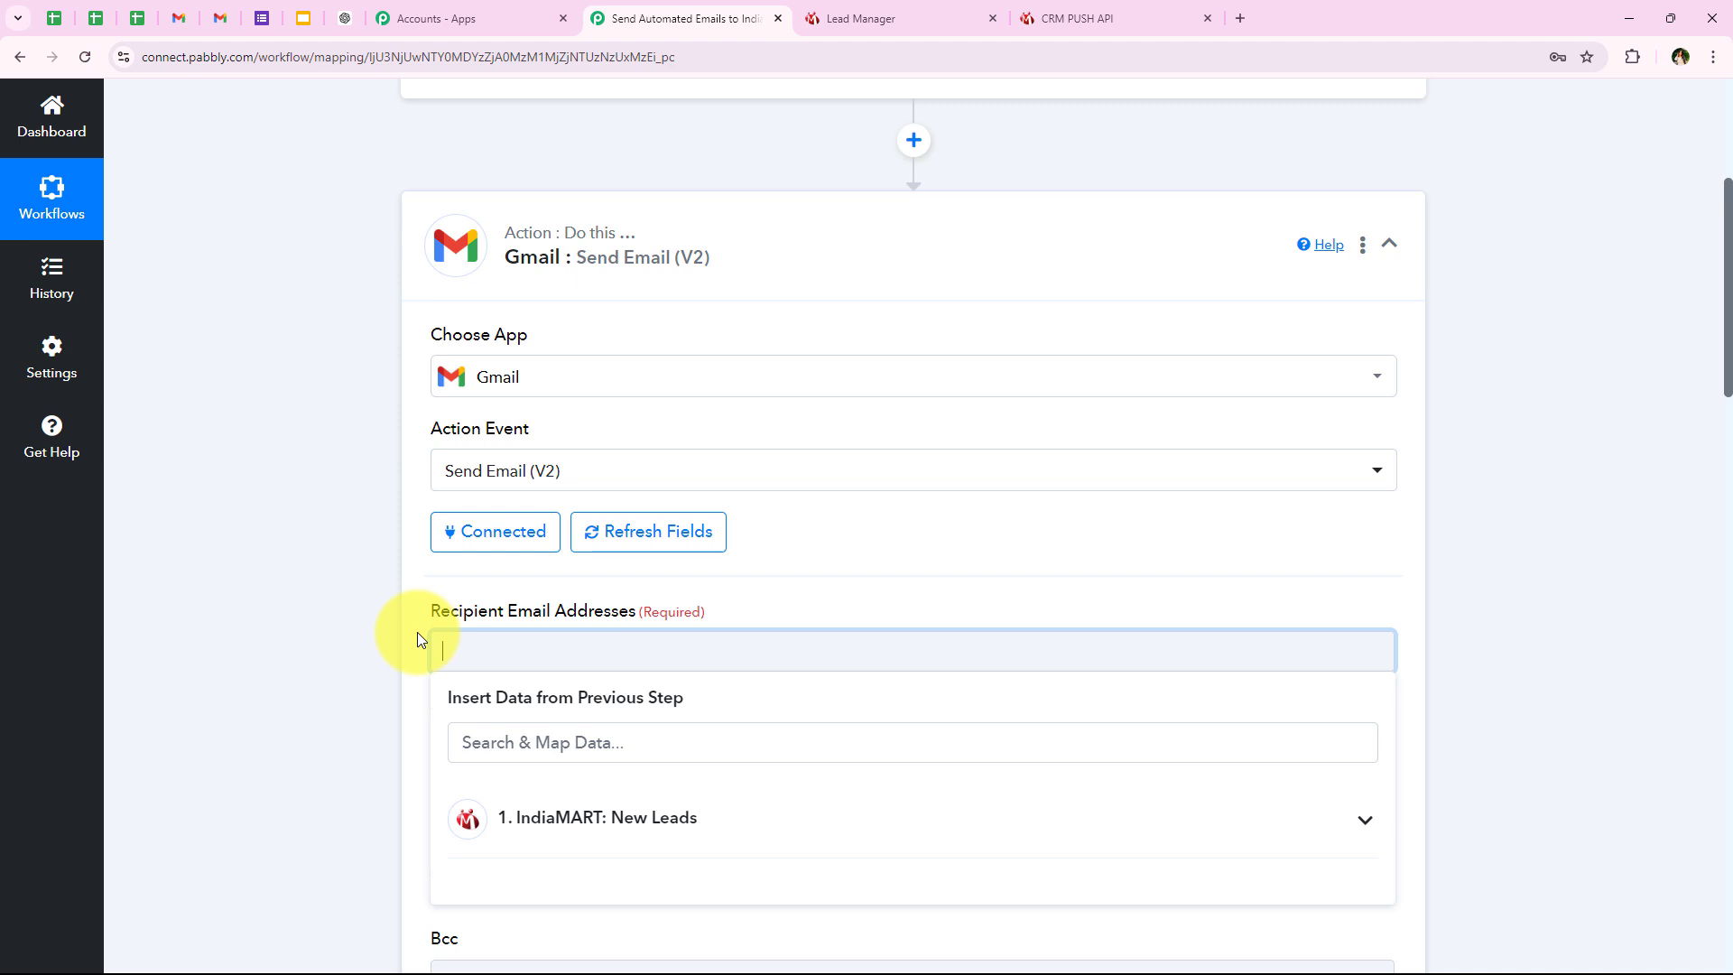
Map 1. RESPONSE SENDER EMAIL as the recipient, leaving Cc and Bcc empty.
click(622, 749)
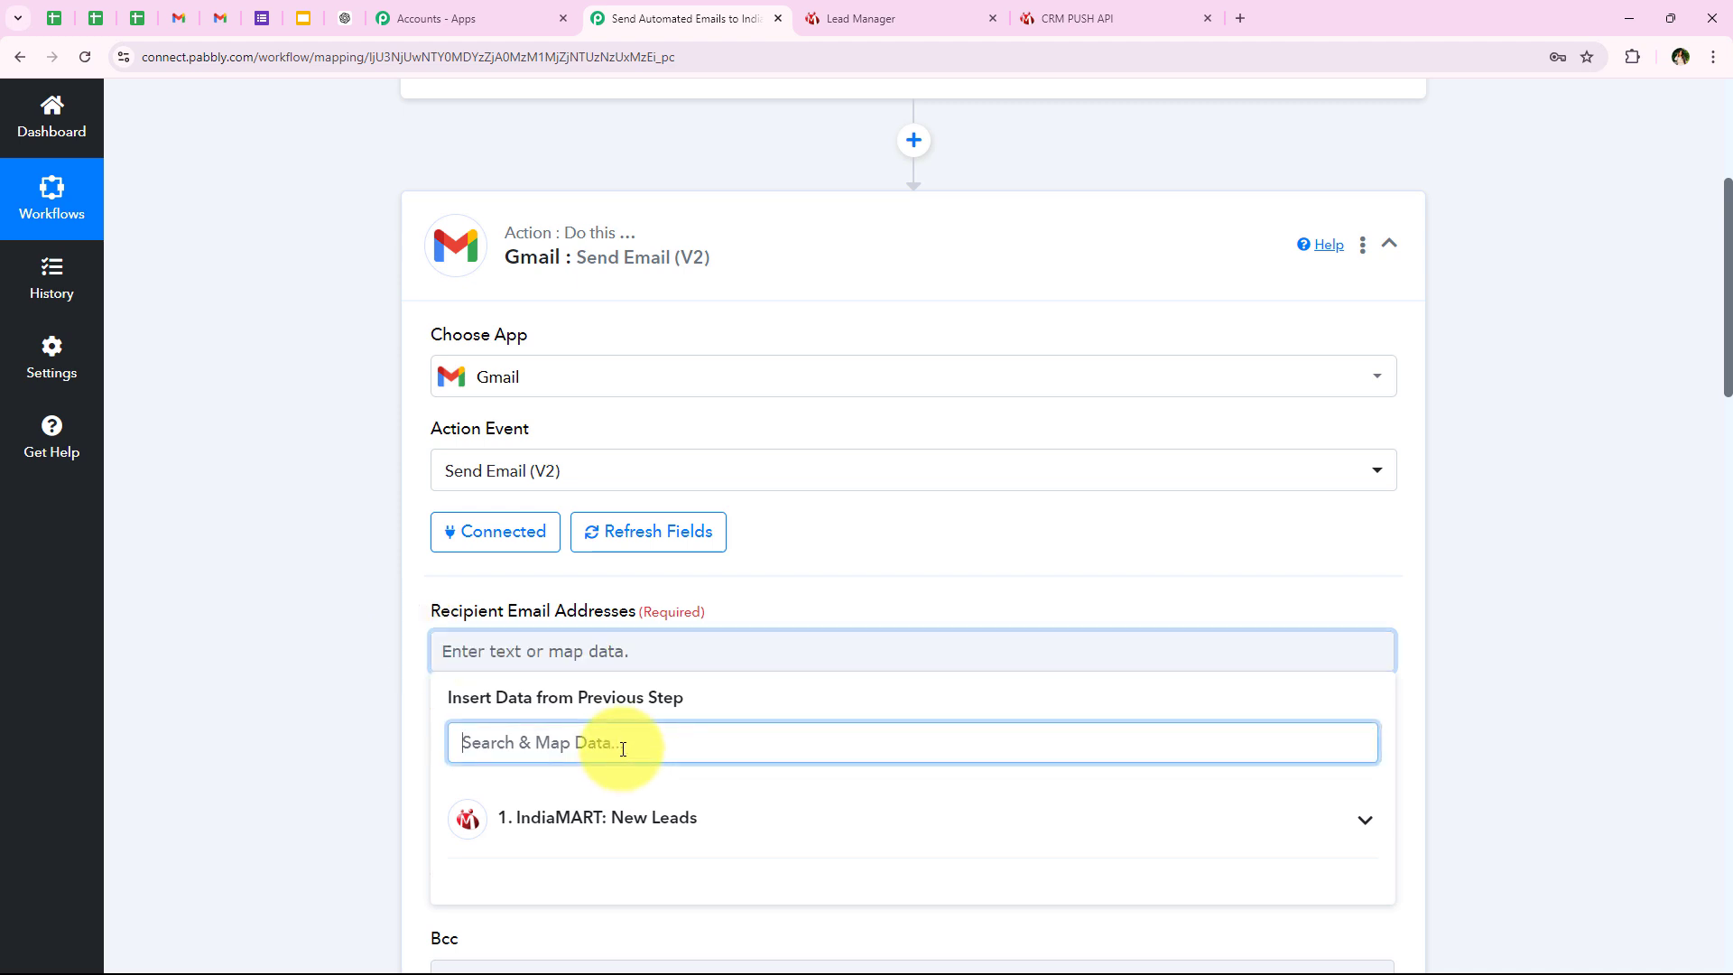
text(em)
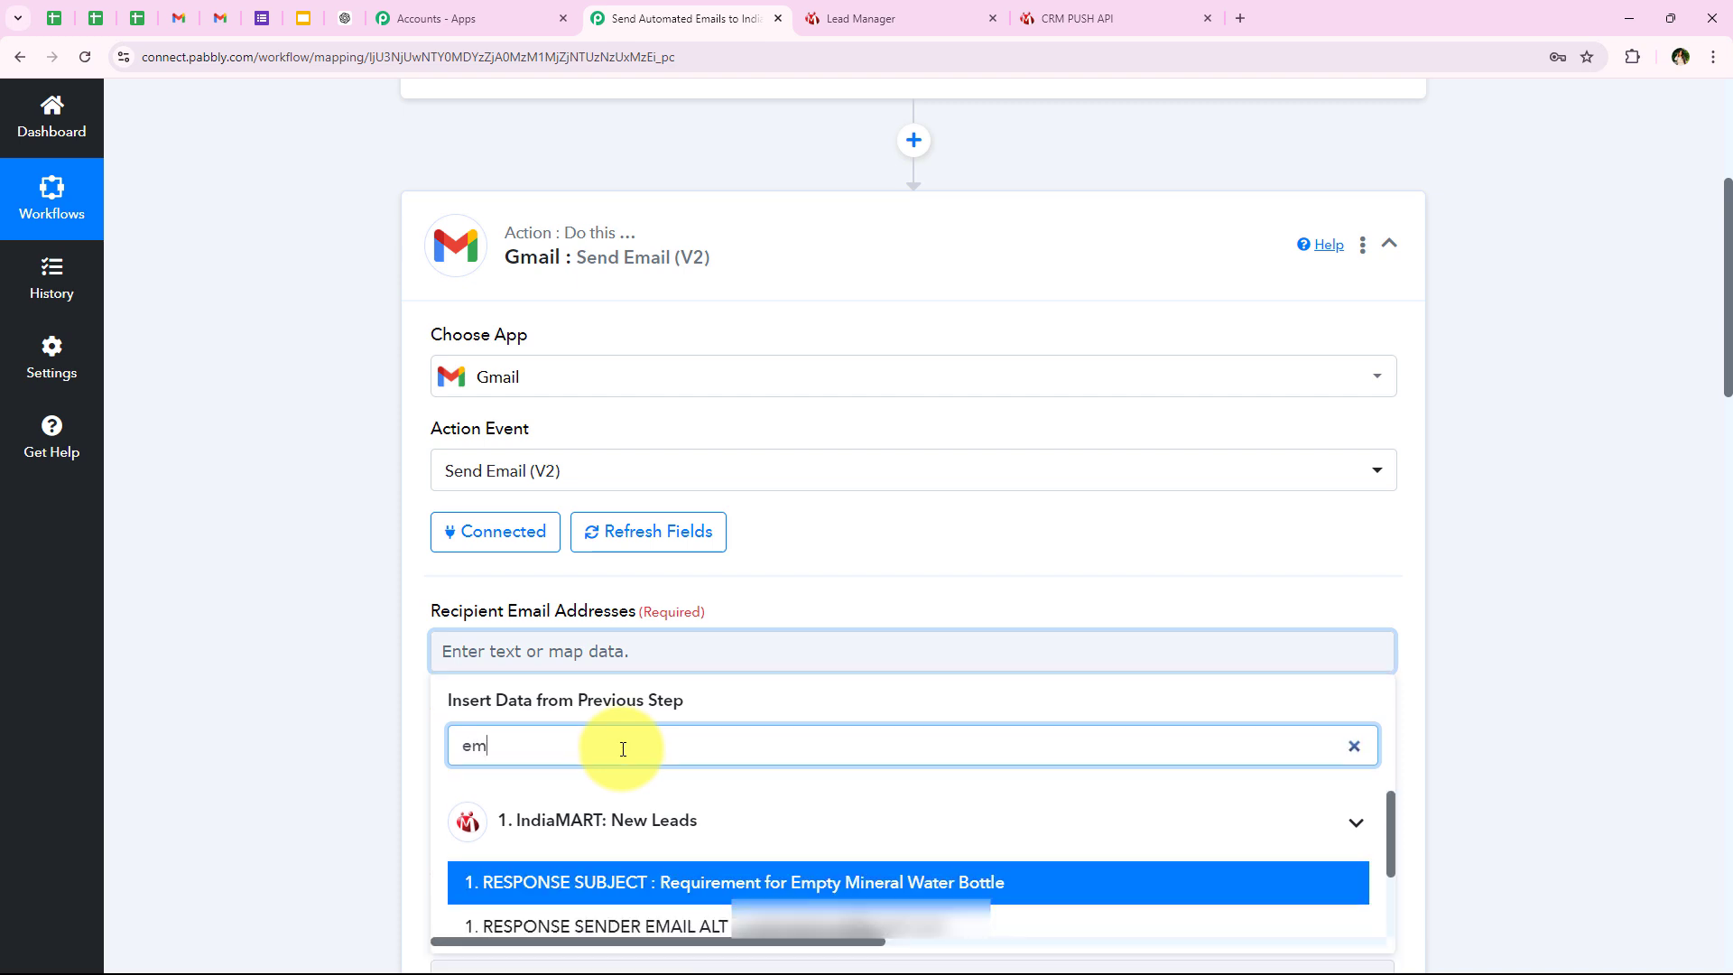
text(ail)
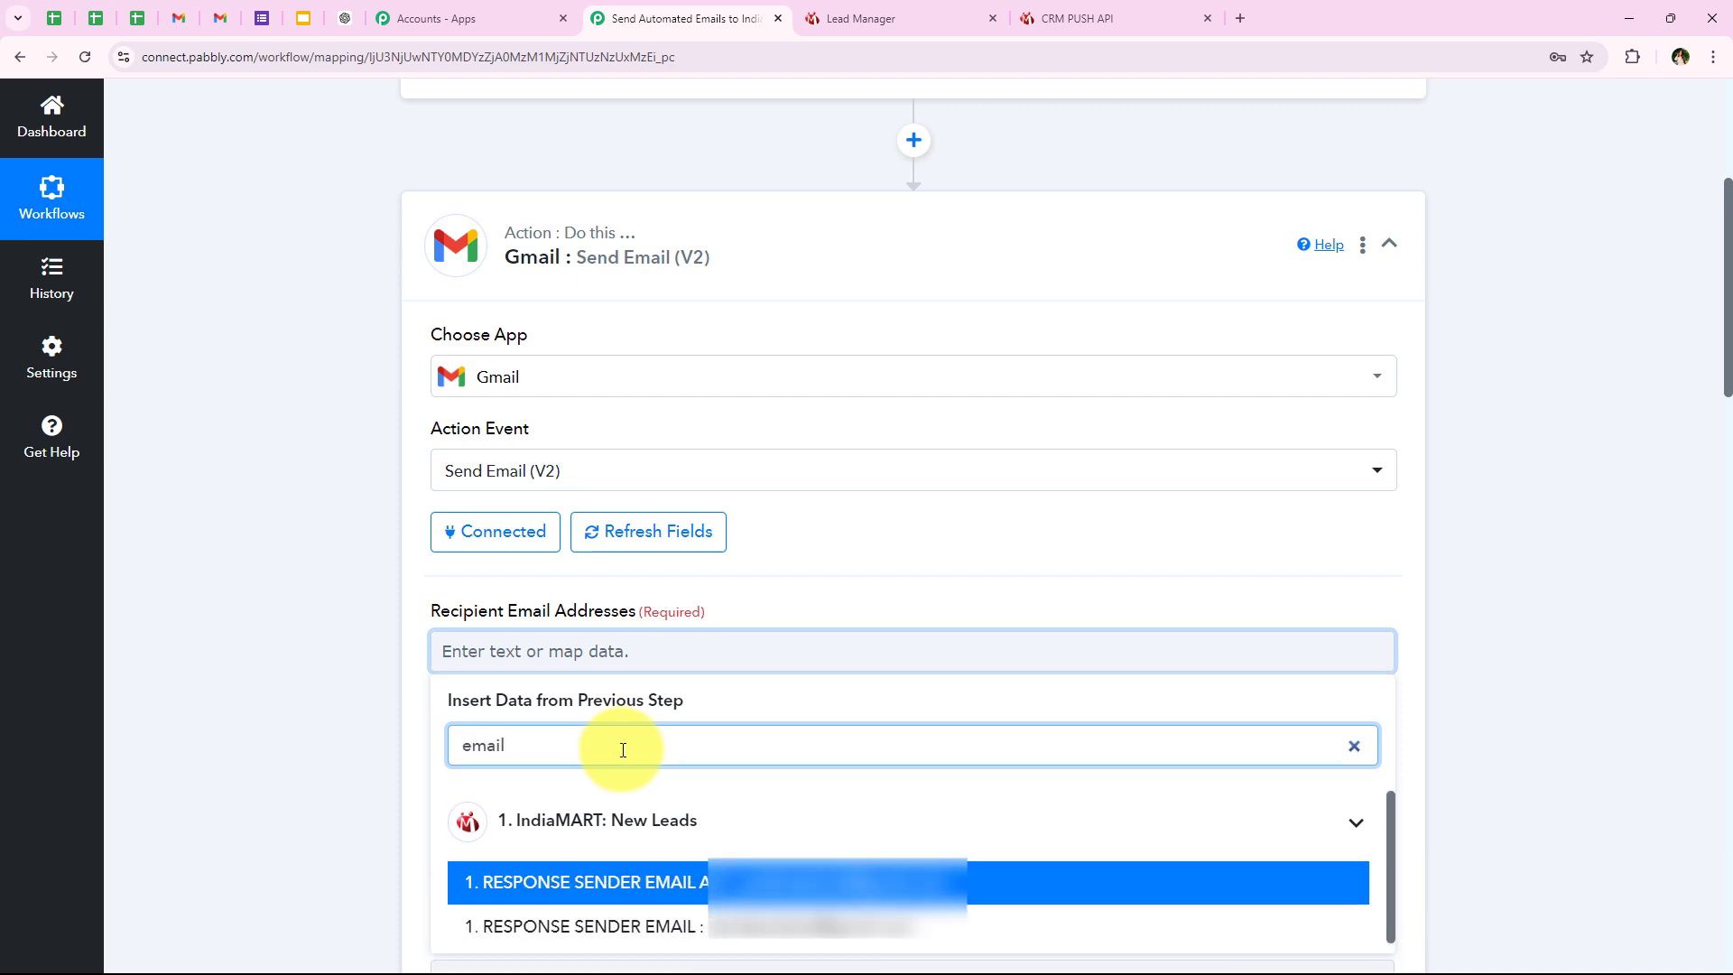
click(599, 926)
click(310, 685)
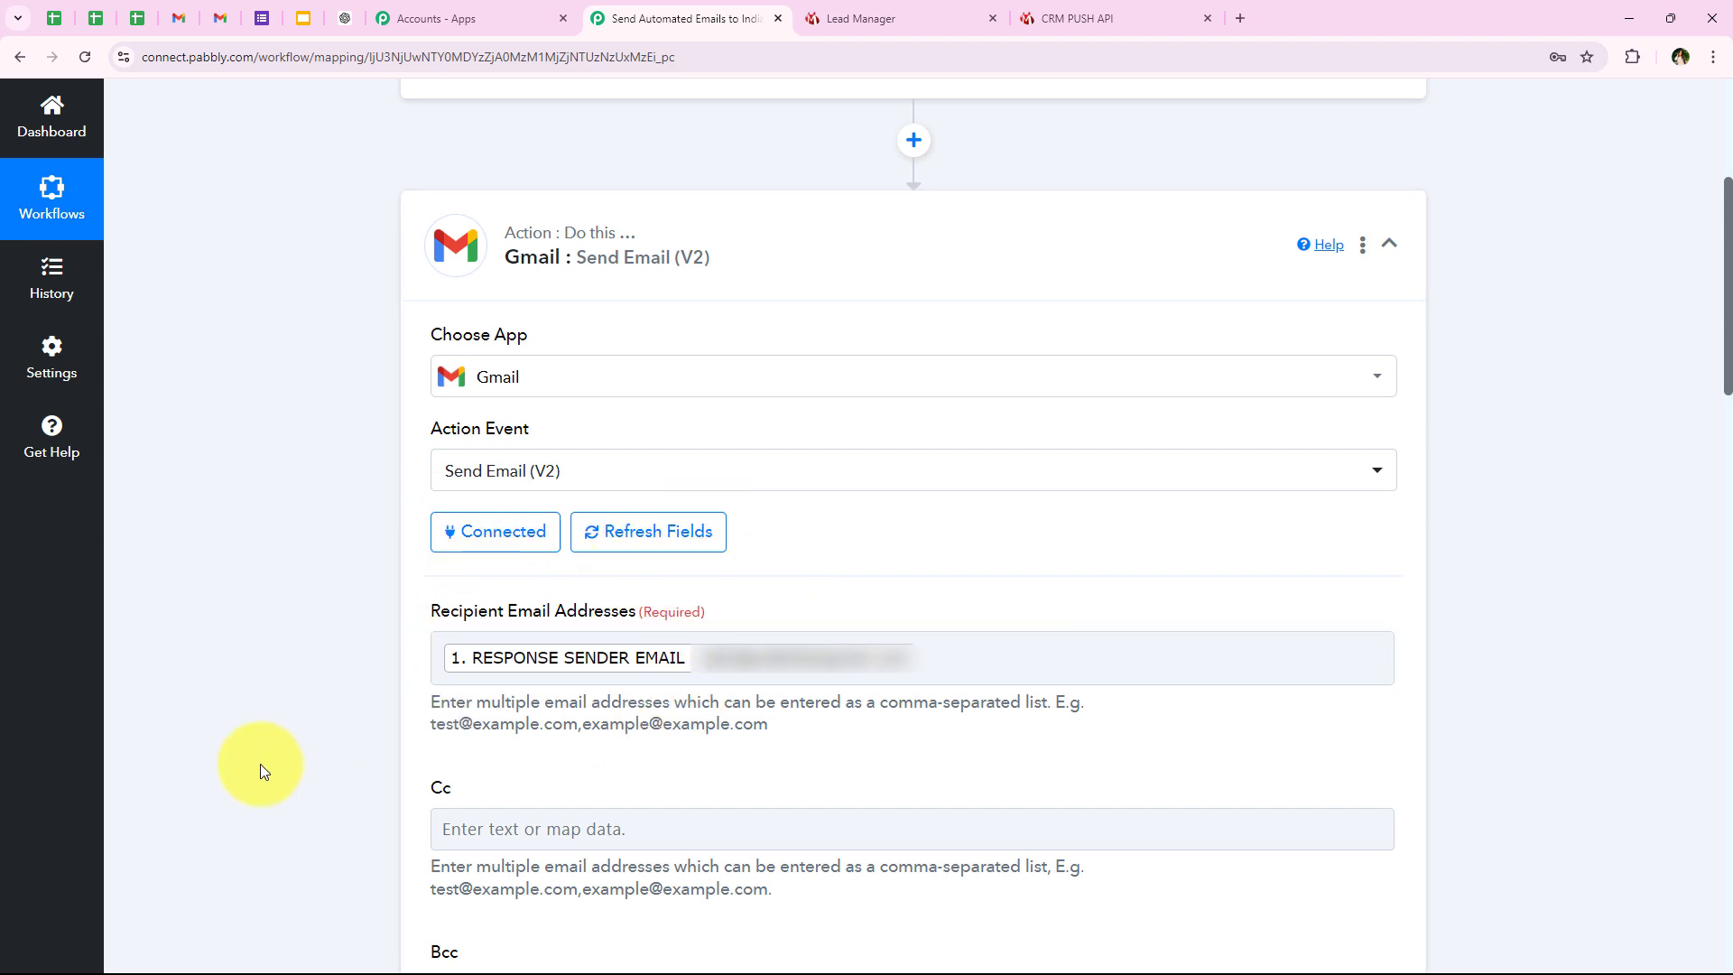
scroll(260, 764, down, 1)
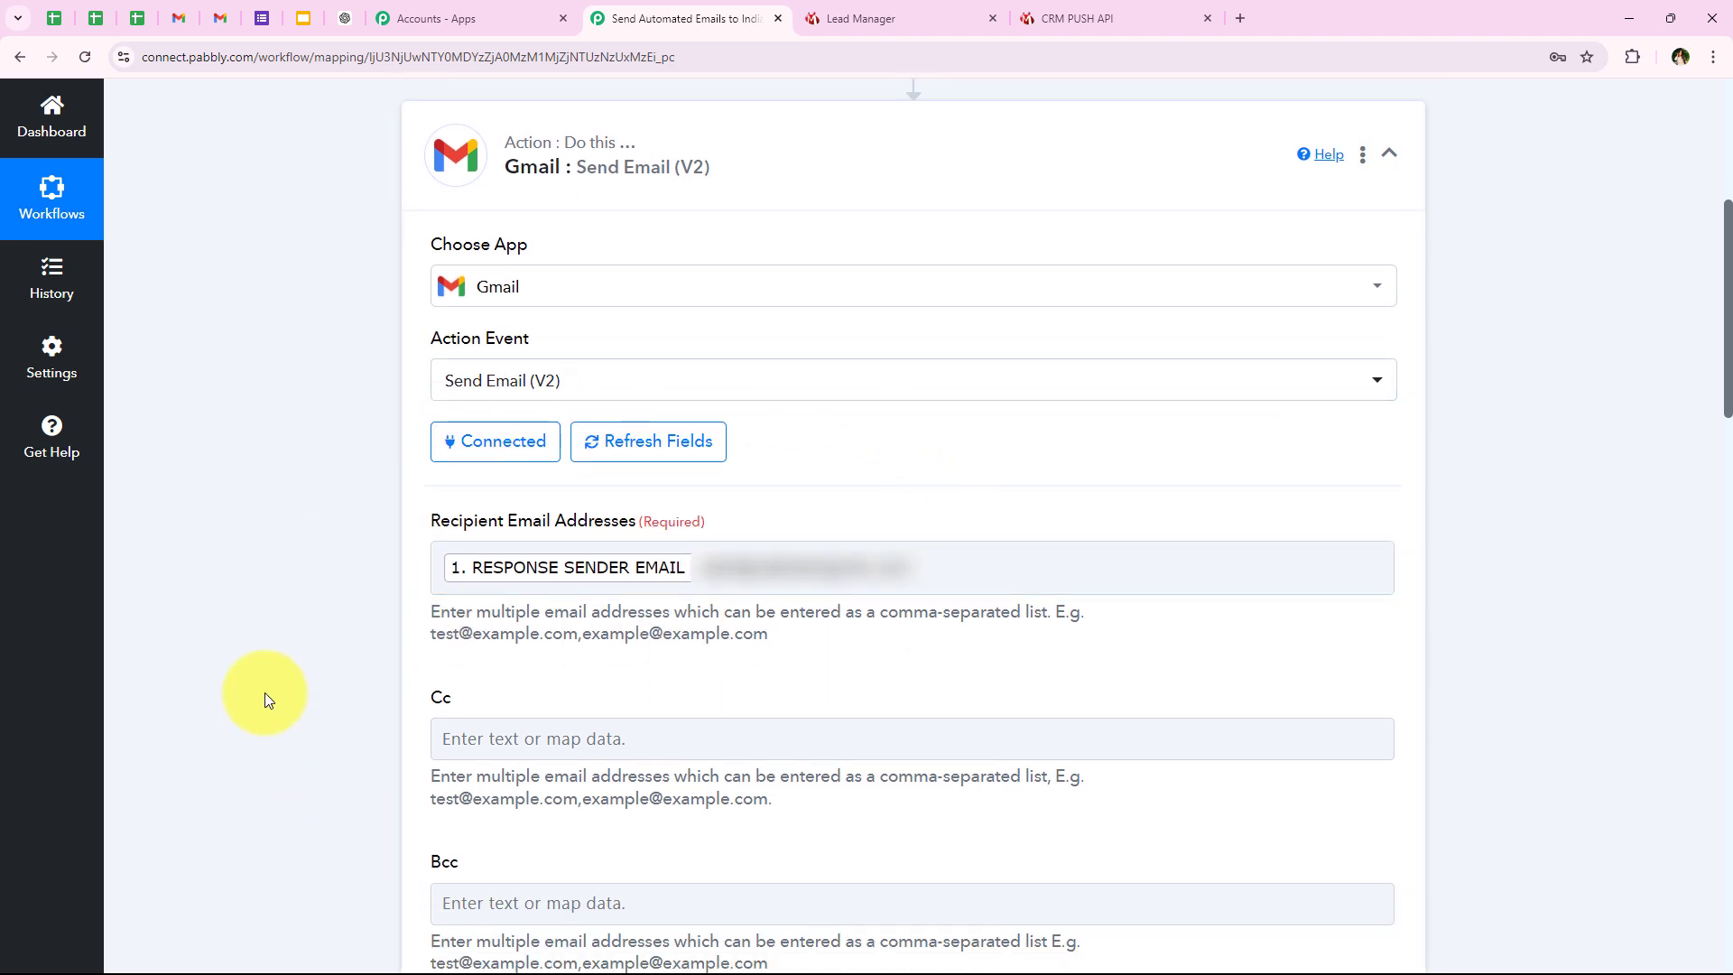
double_click(435, 693)
double_click(436, 857)
click(349, 788)
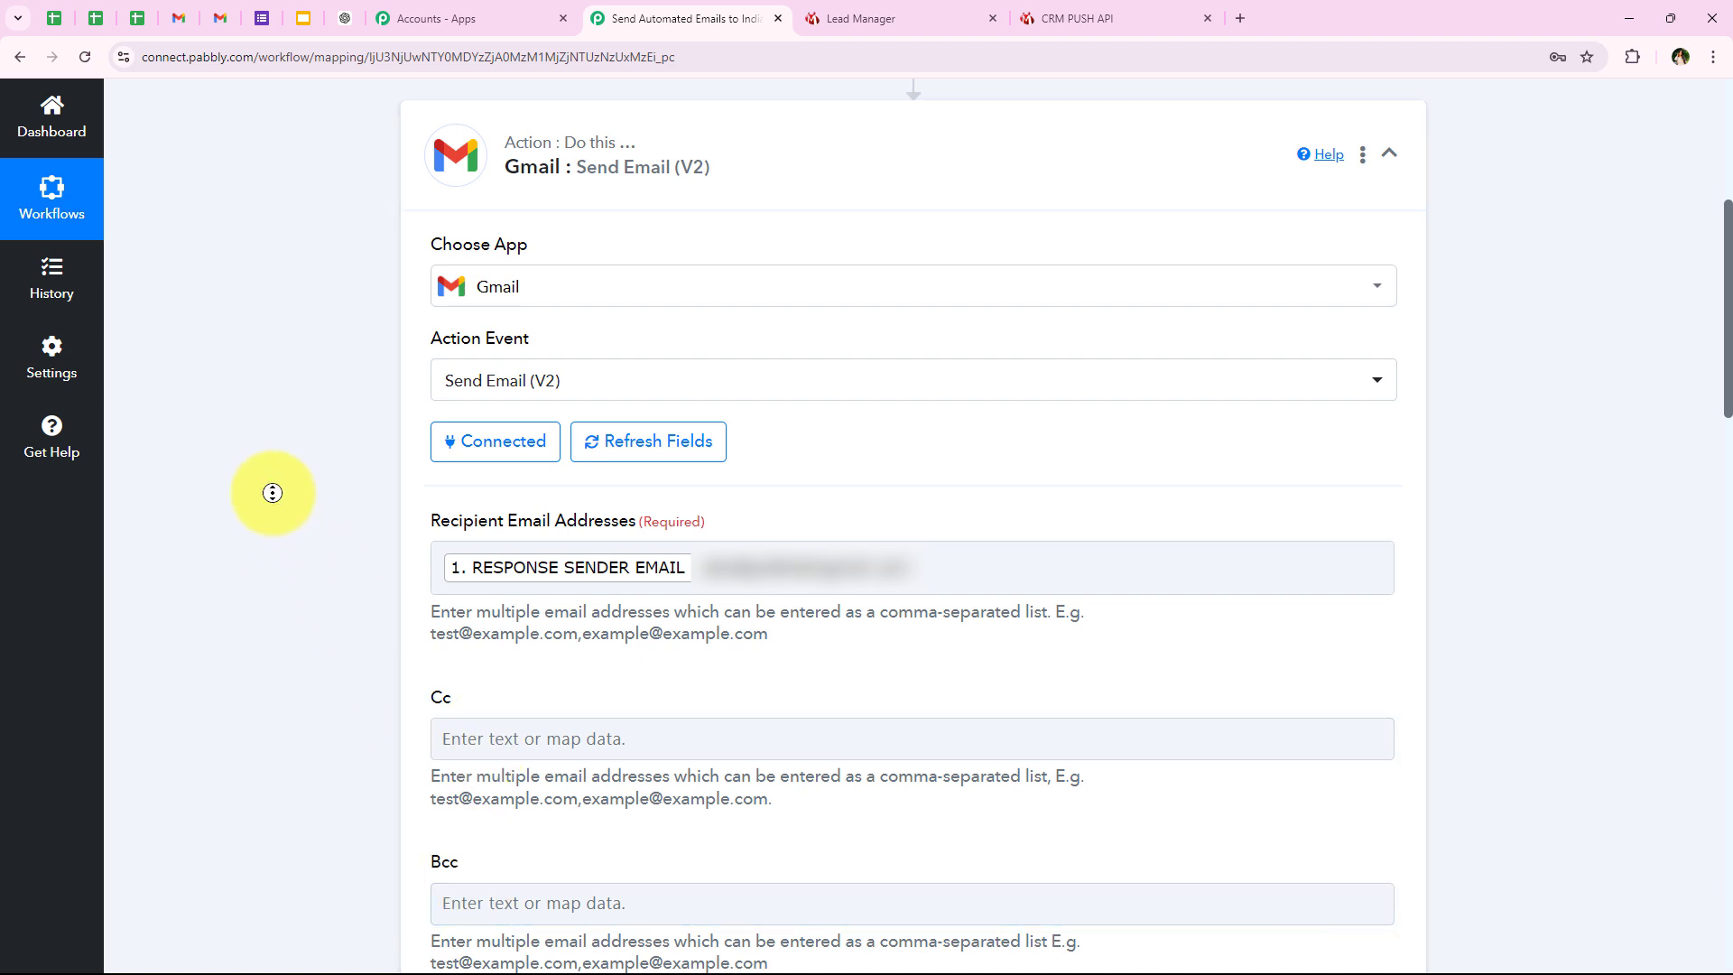
Set the sender name to Pabbly.
scroll(272, 493, down, 10)
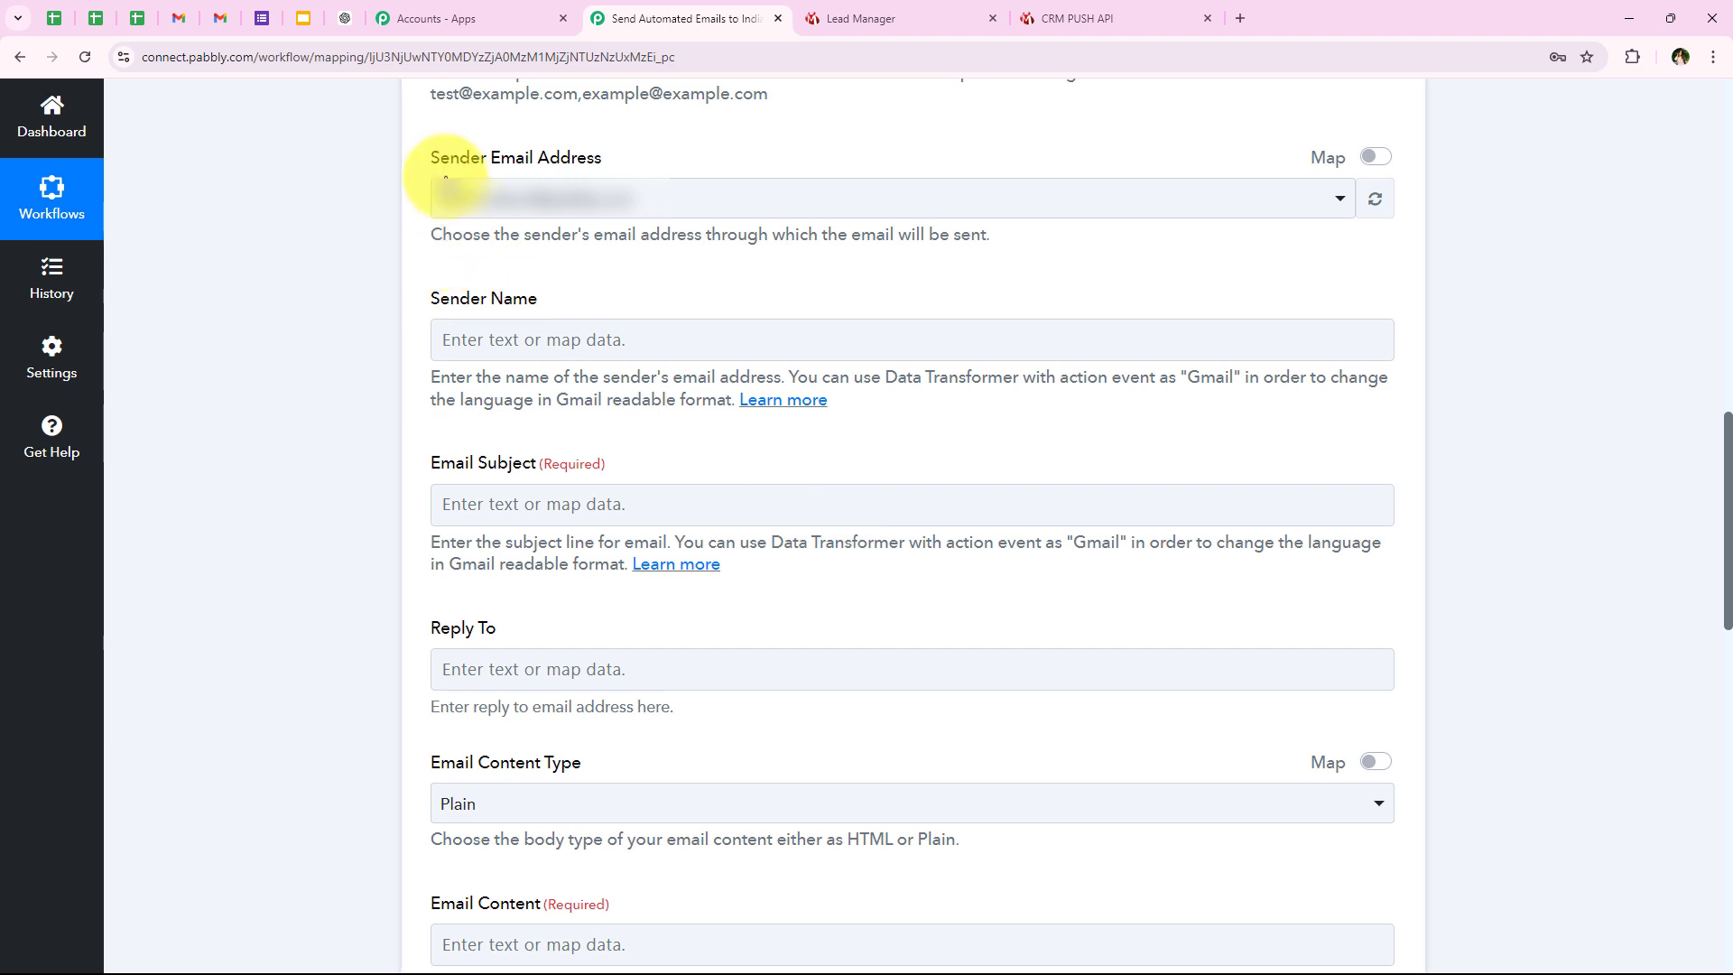
drag(467, 161, 600, 148)
click(598, 296)
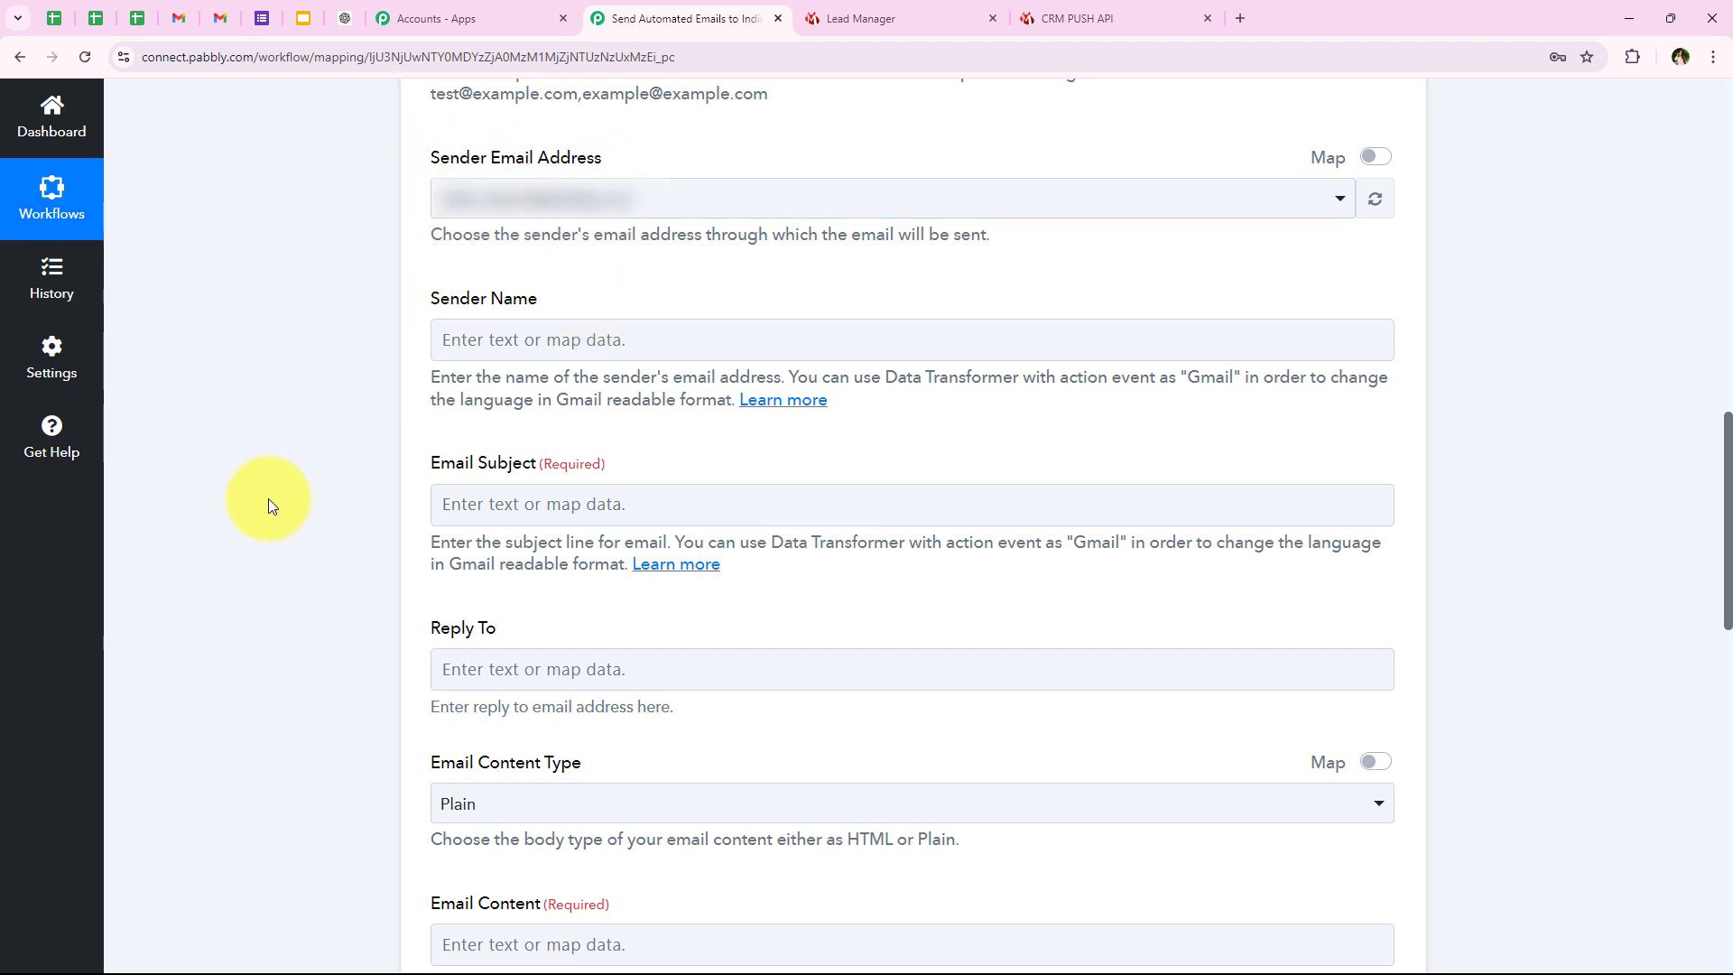
scroll(268, 502, down, 2)
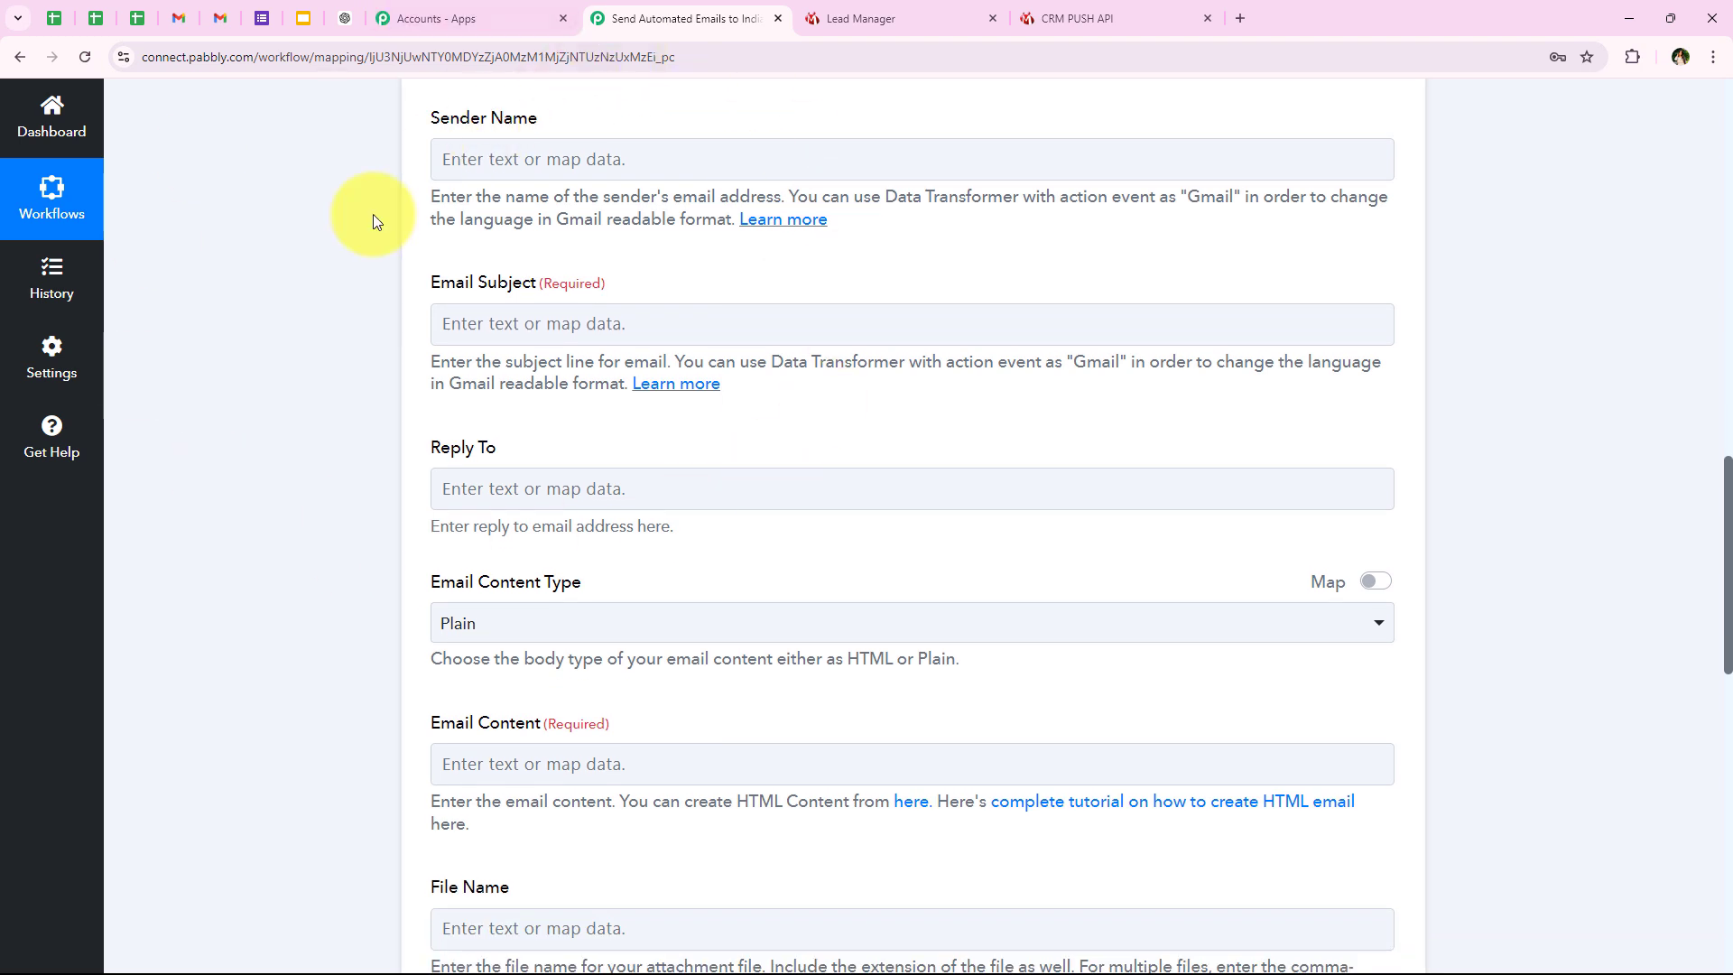
click(554, 173)
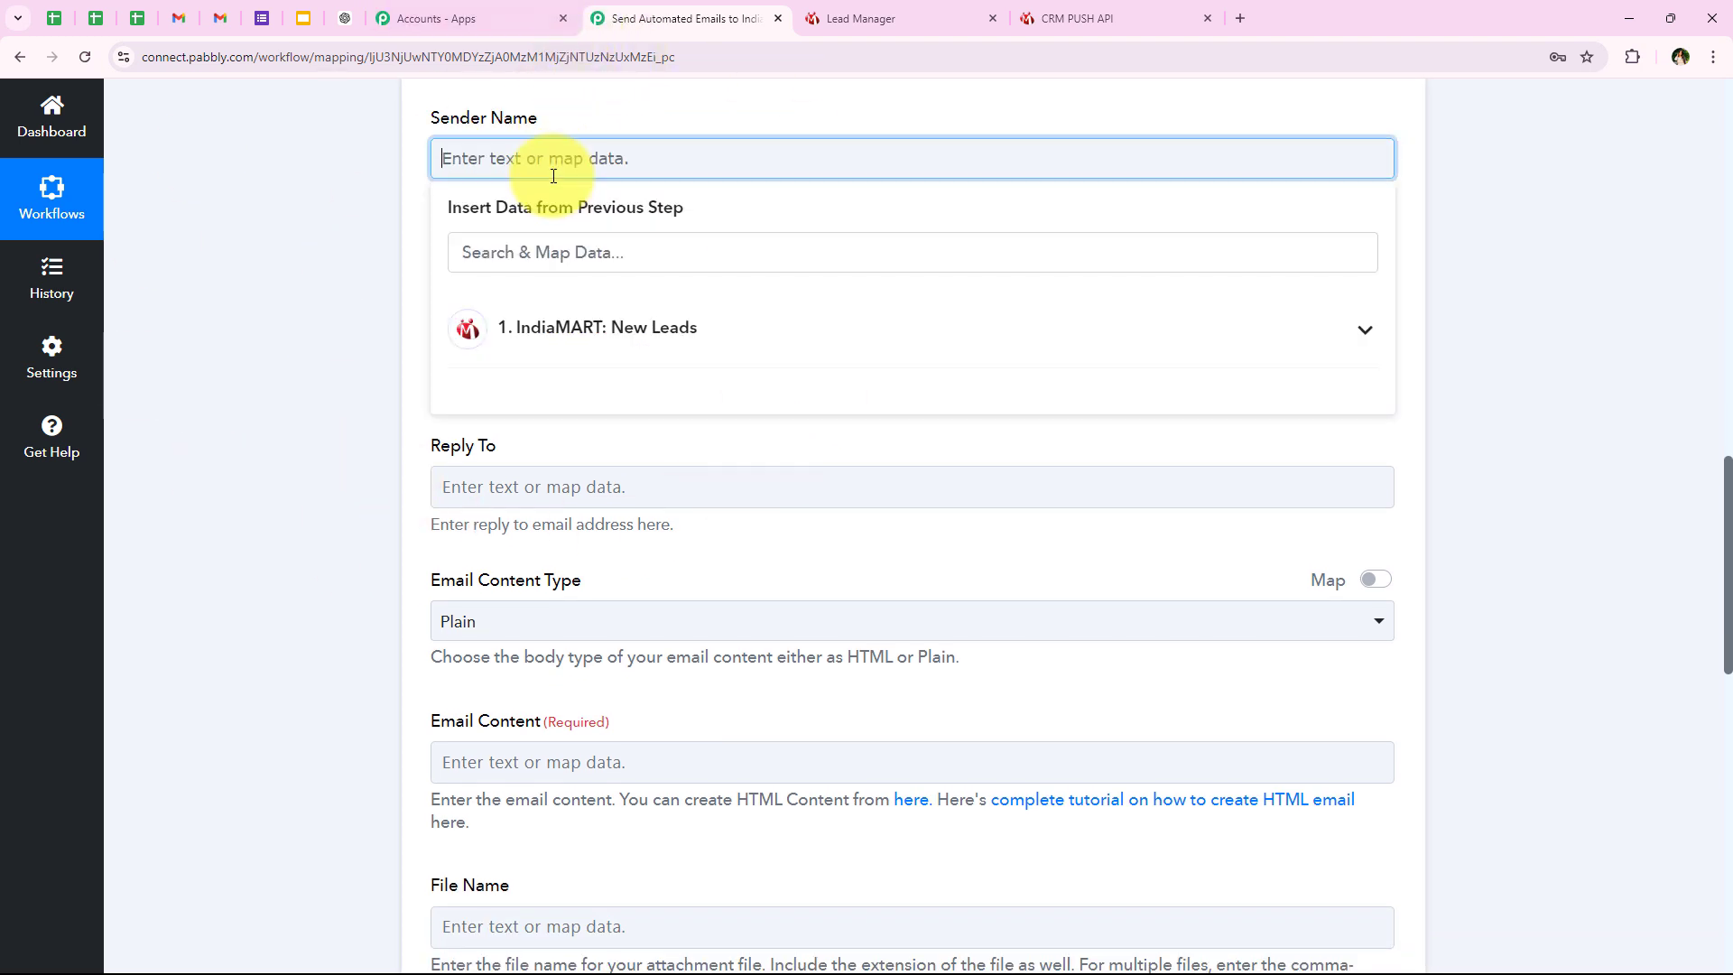
text(P)
key(BackSpace)
text(abbly)
click(422, 171)
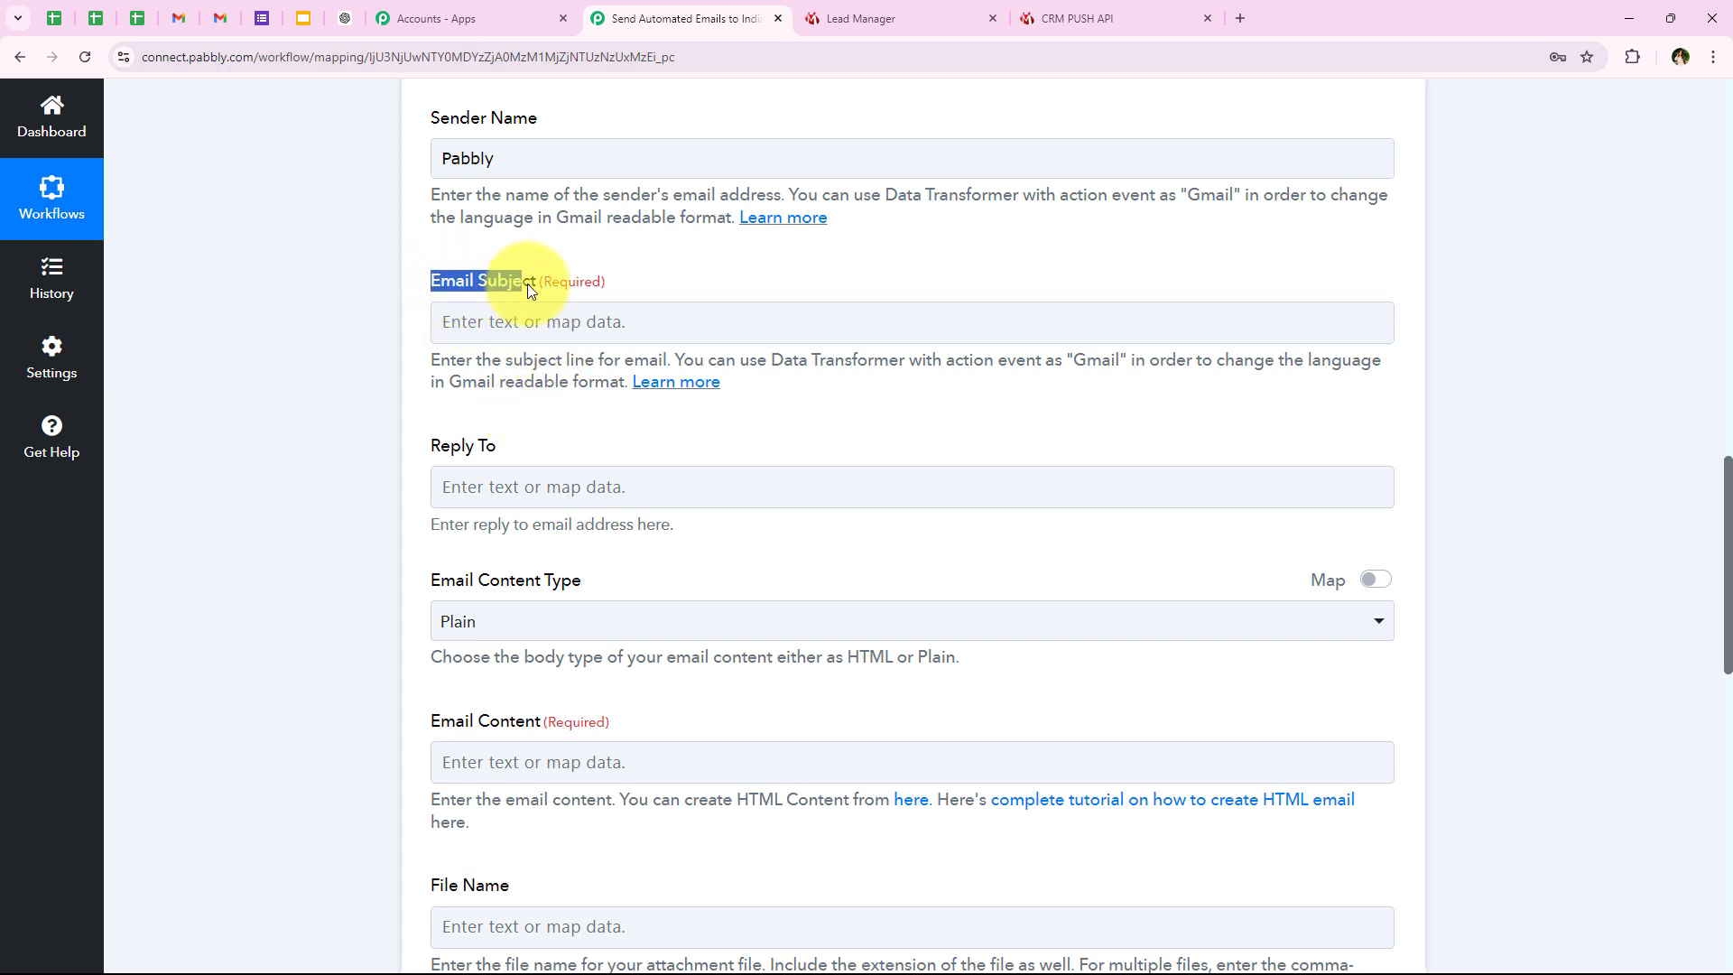
Set the subject to 'Thank You for Your Inquiry of' plus RESPONSE QUERY PRODUCT NAME.
click(544, 307)
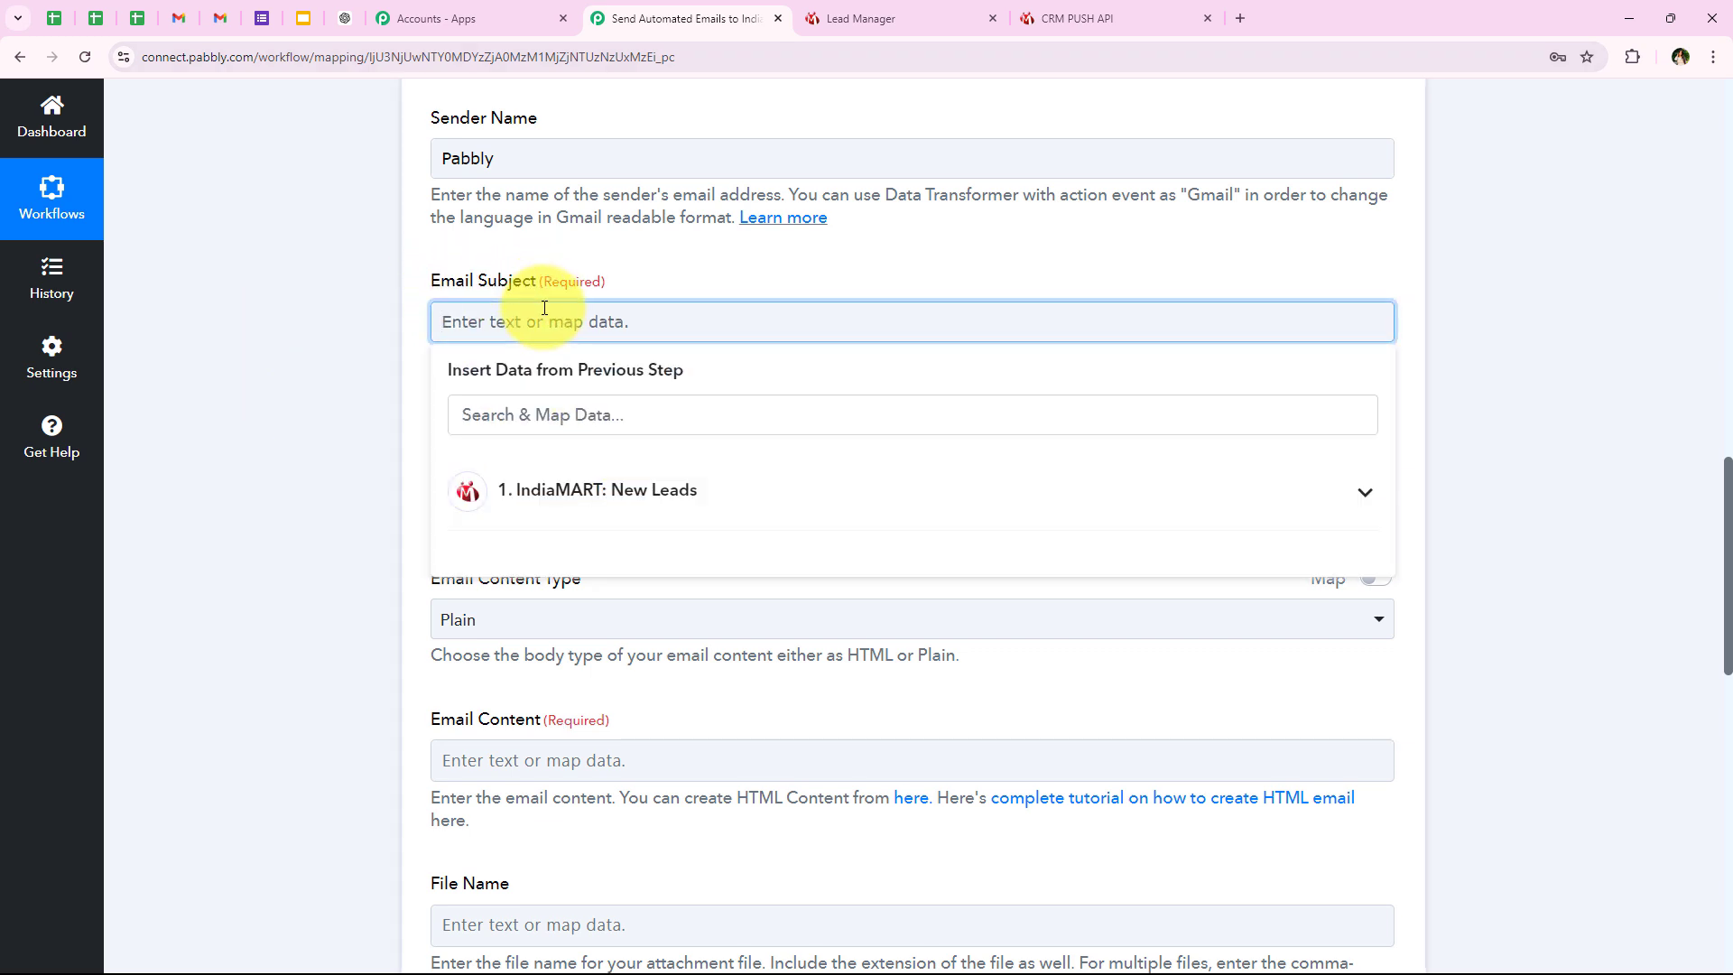
text(Thank )
text(For)
text( the)
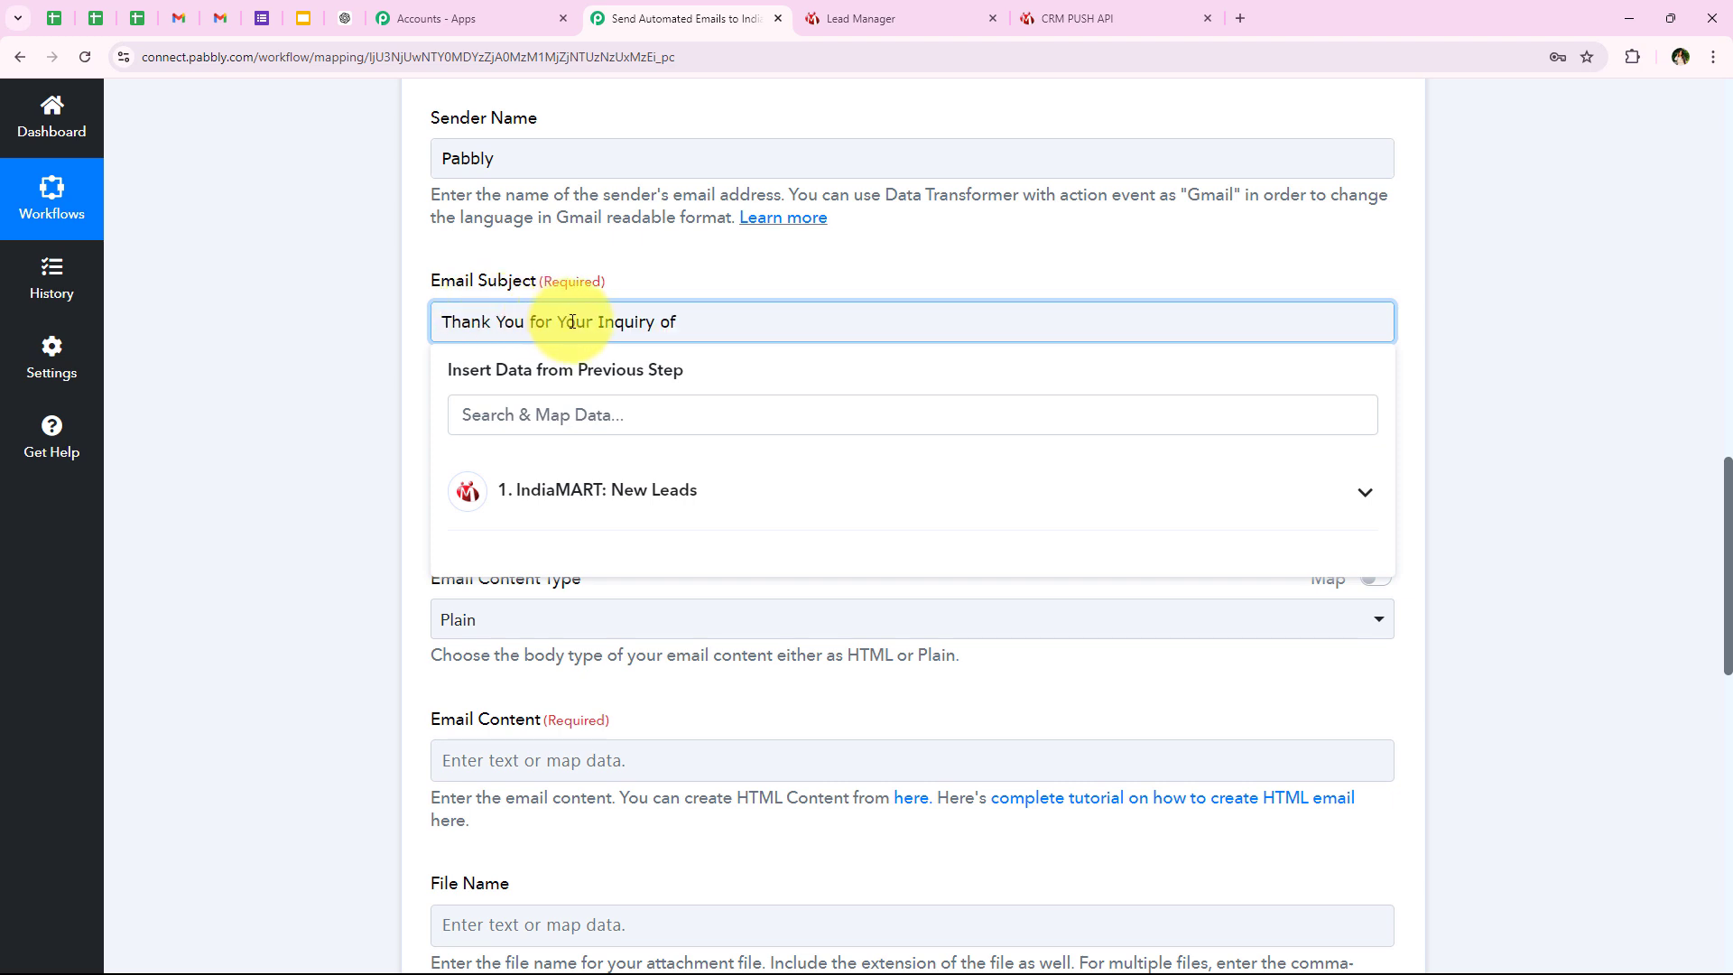
click(700, 315)
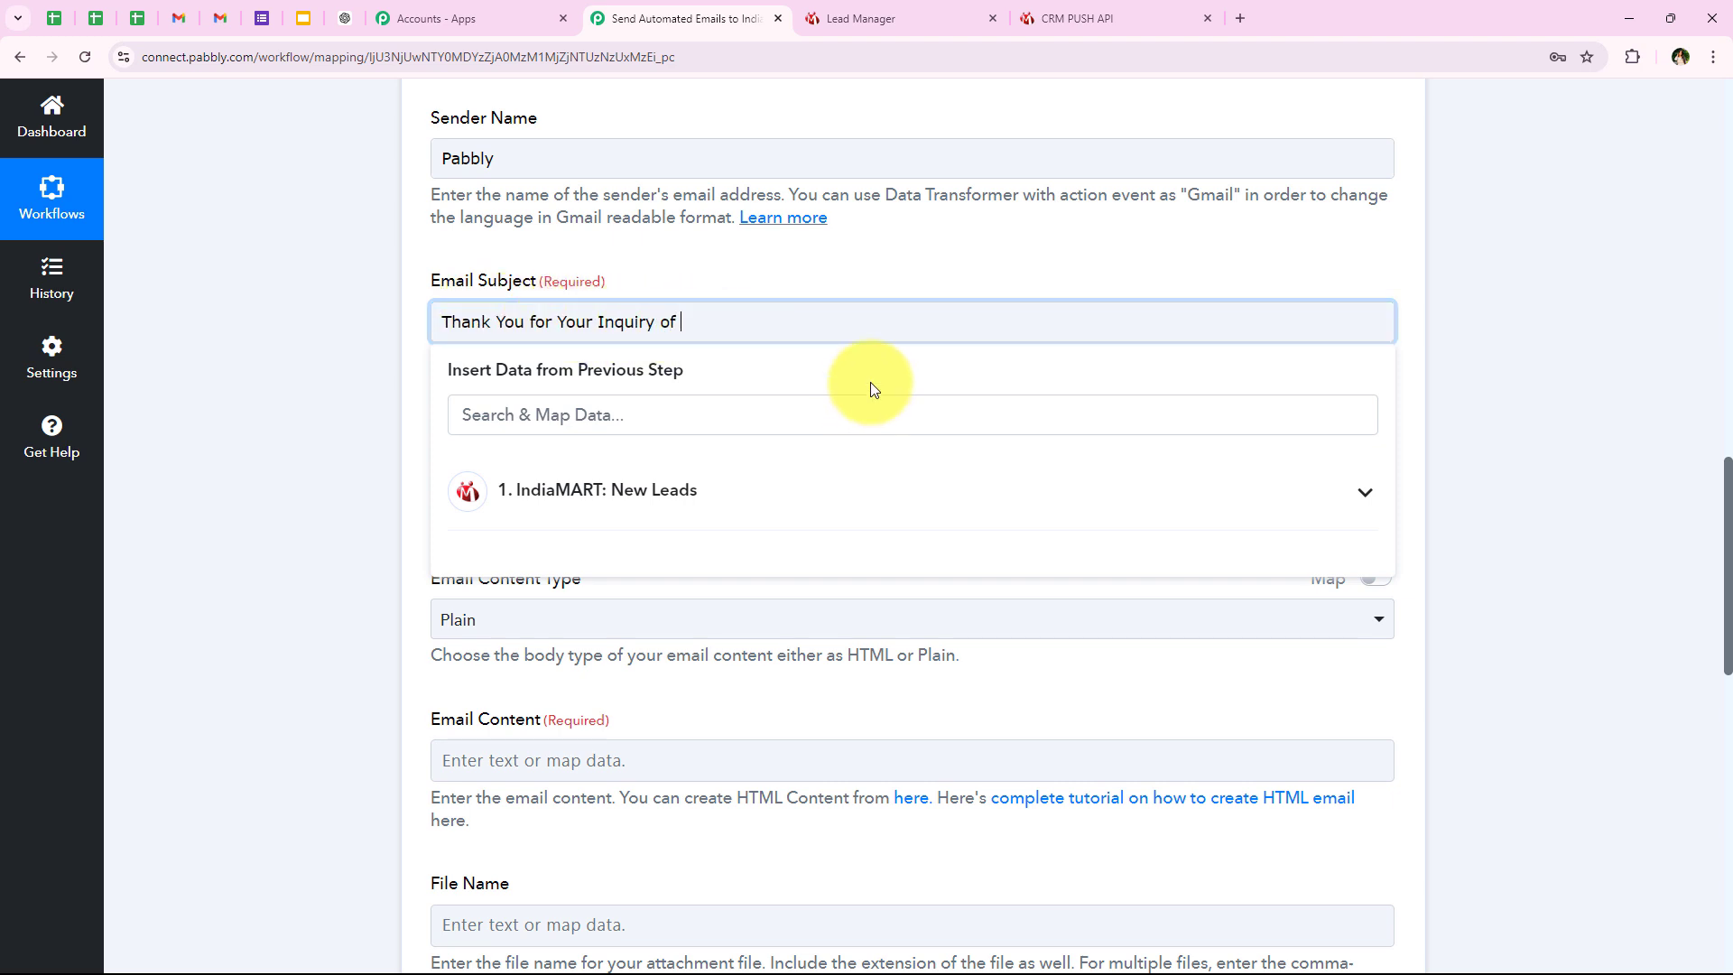
click(866, 418)
text(p)
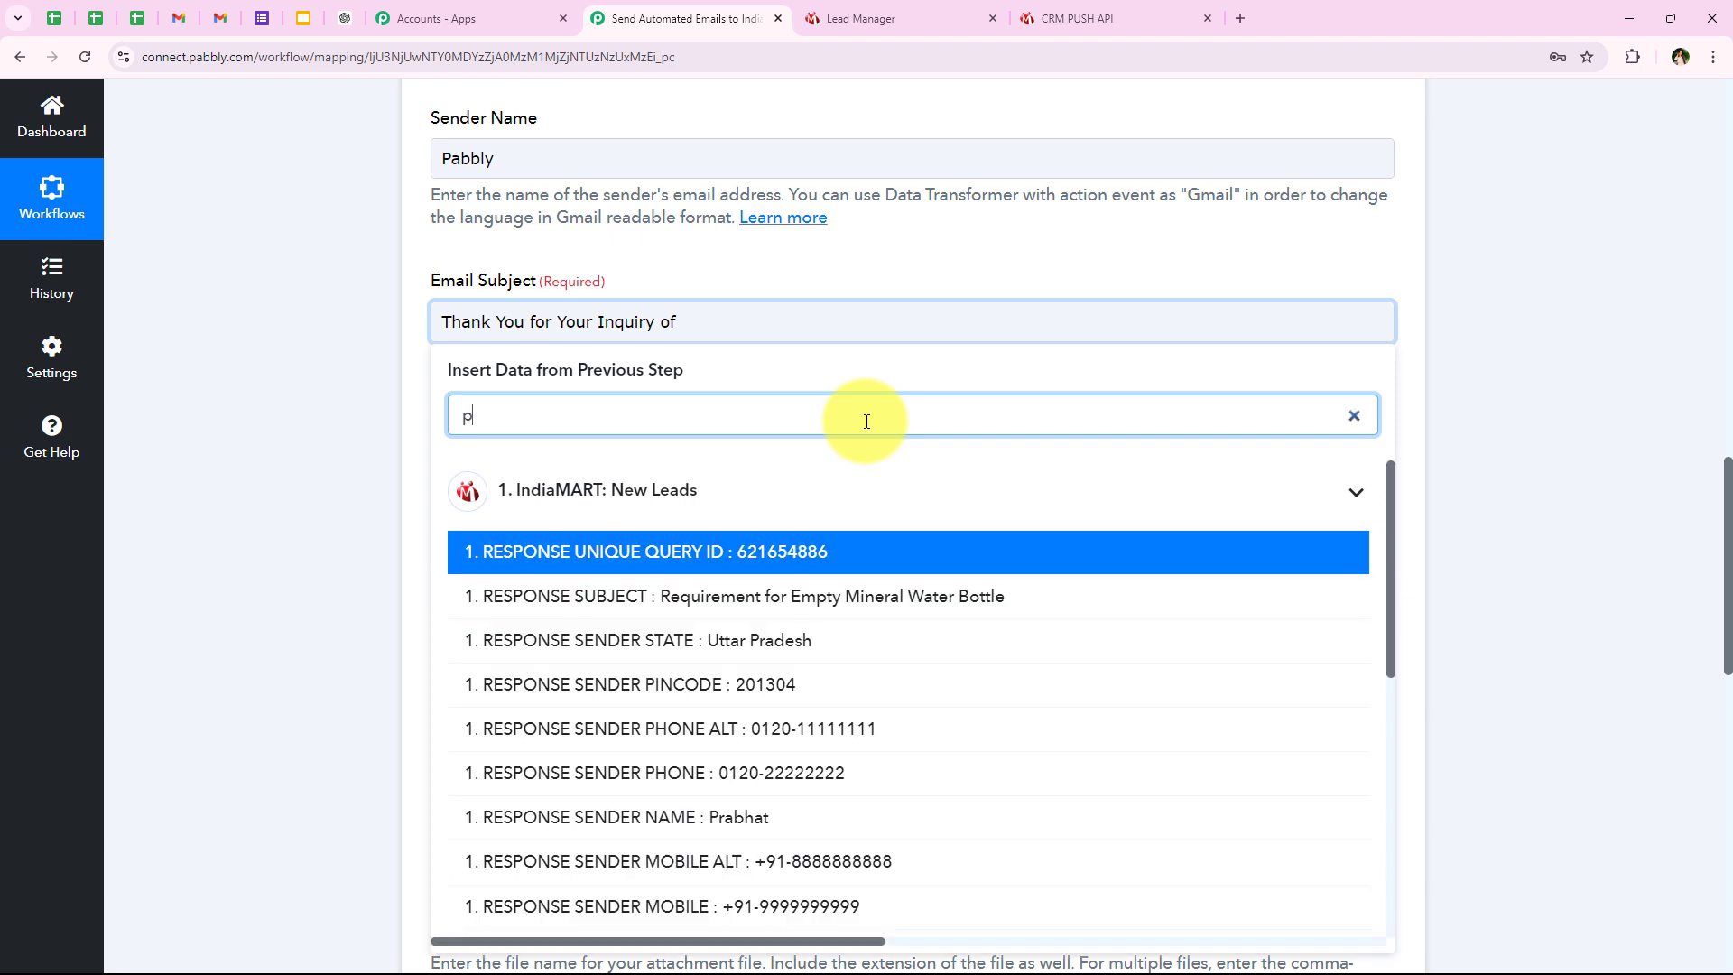
text(rodu)
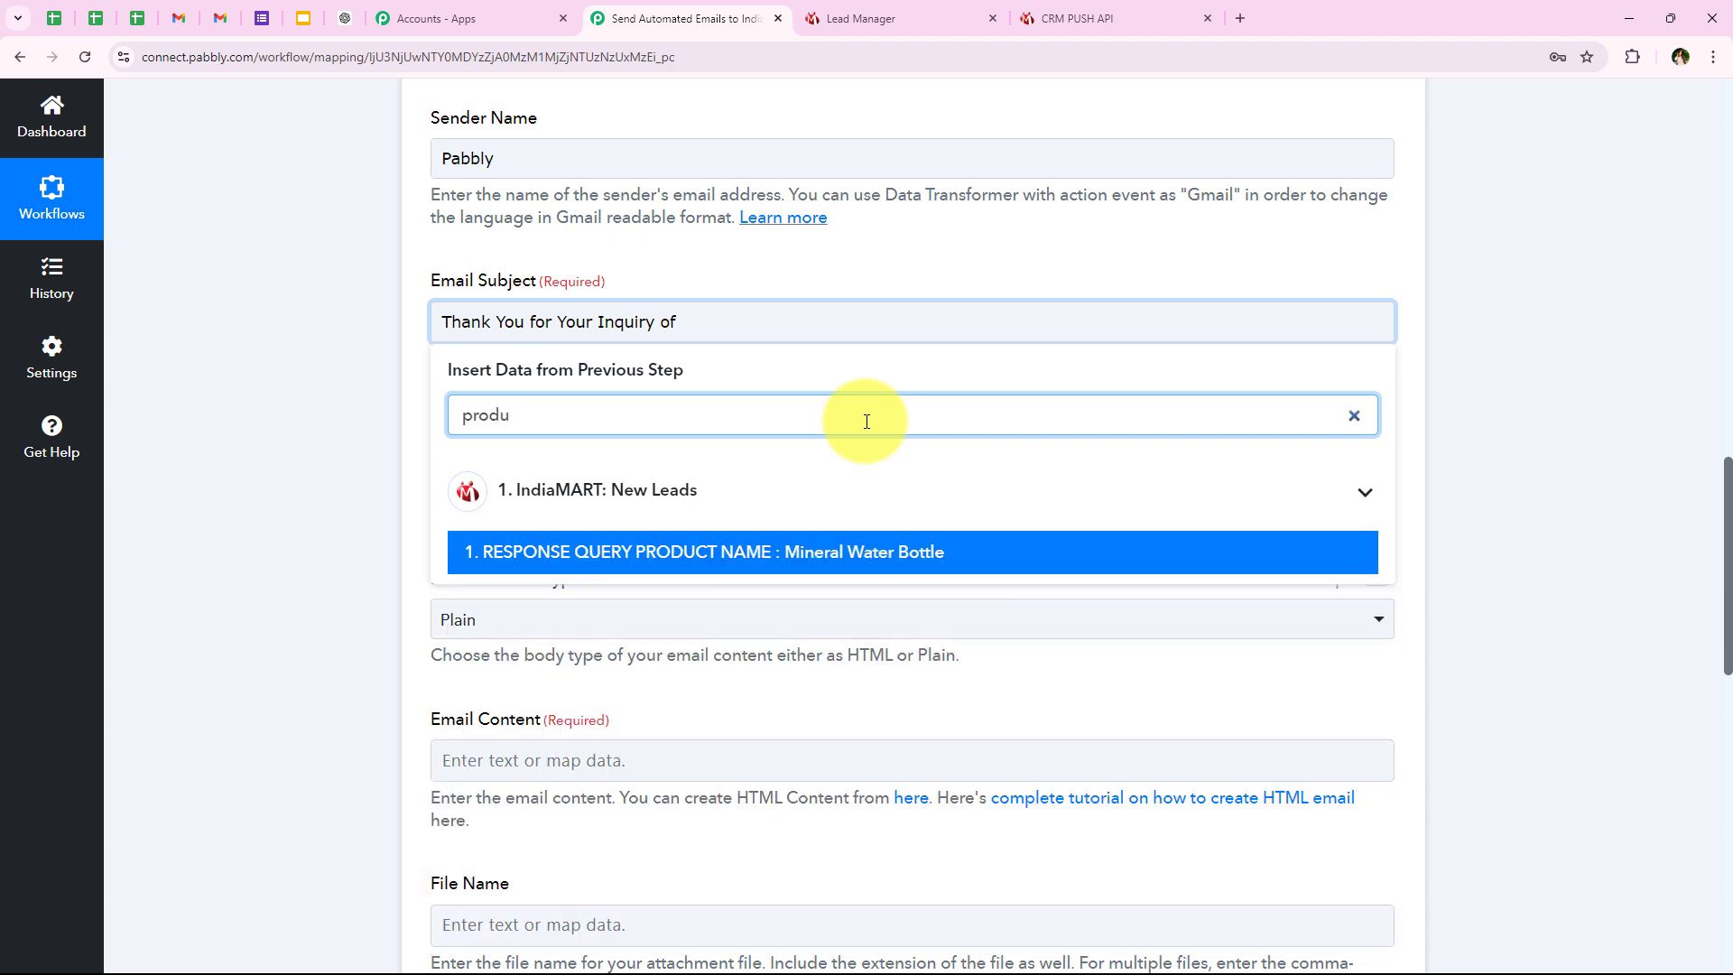
click(869, 553)
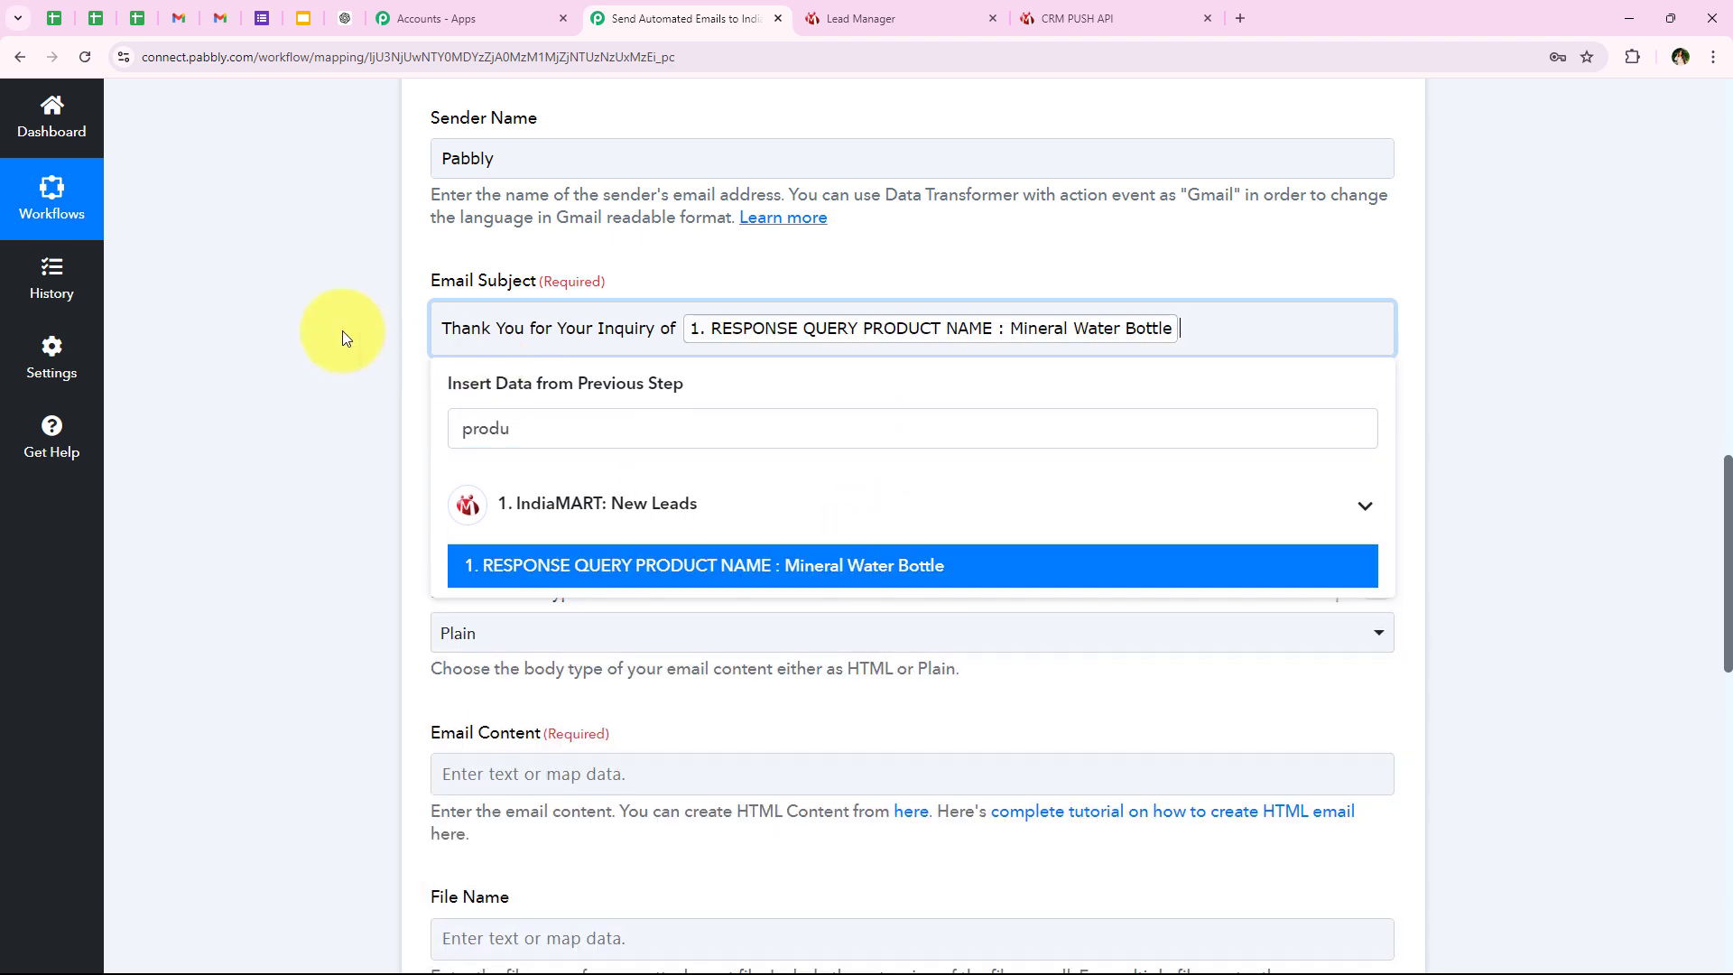
click(343, 331)
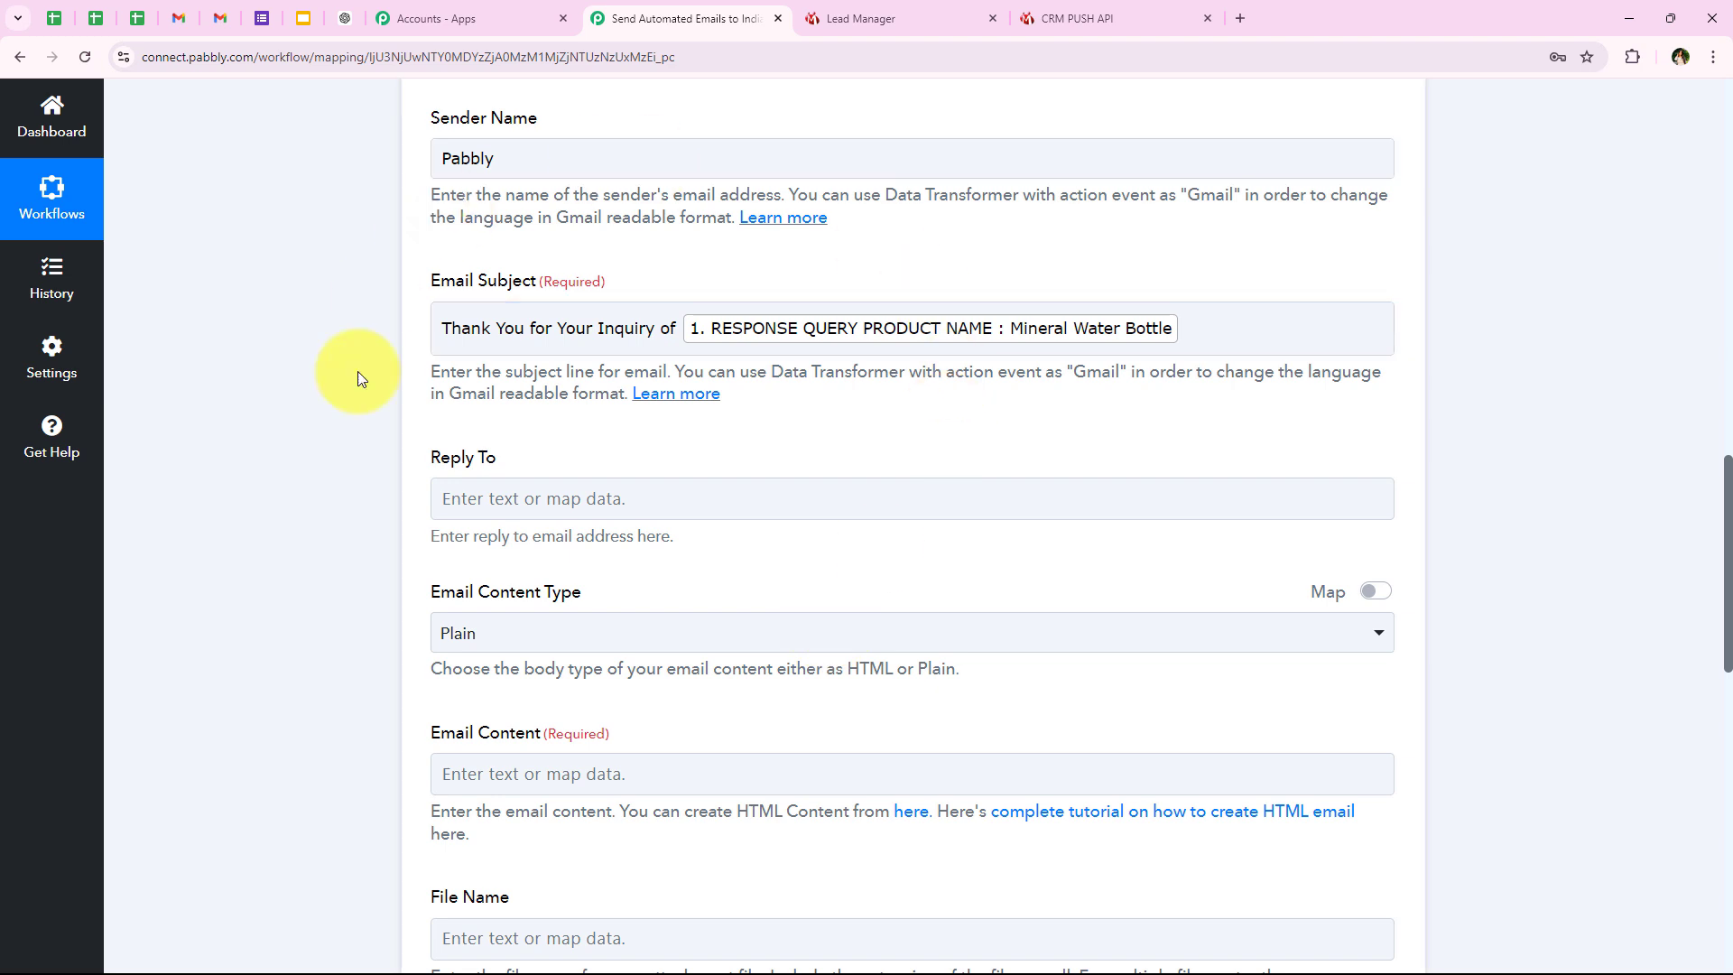
Keep the Email Content Type as Plain.
scroll(325, 593, down, 2)
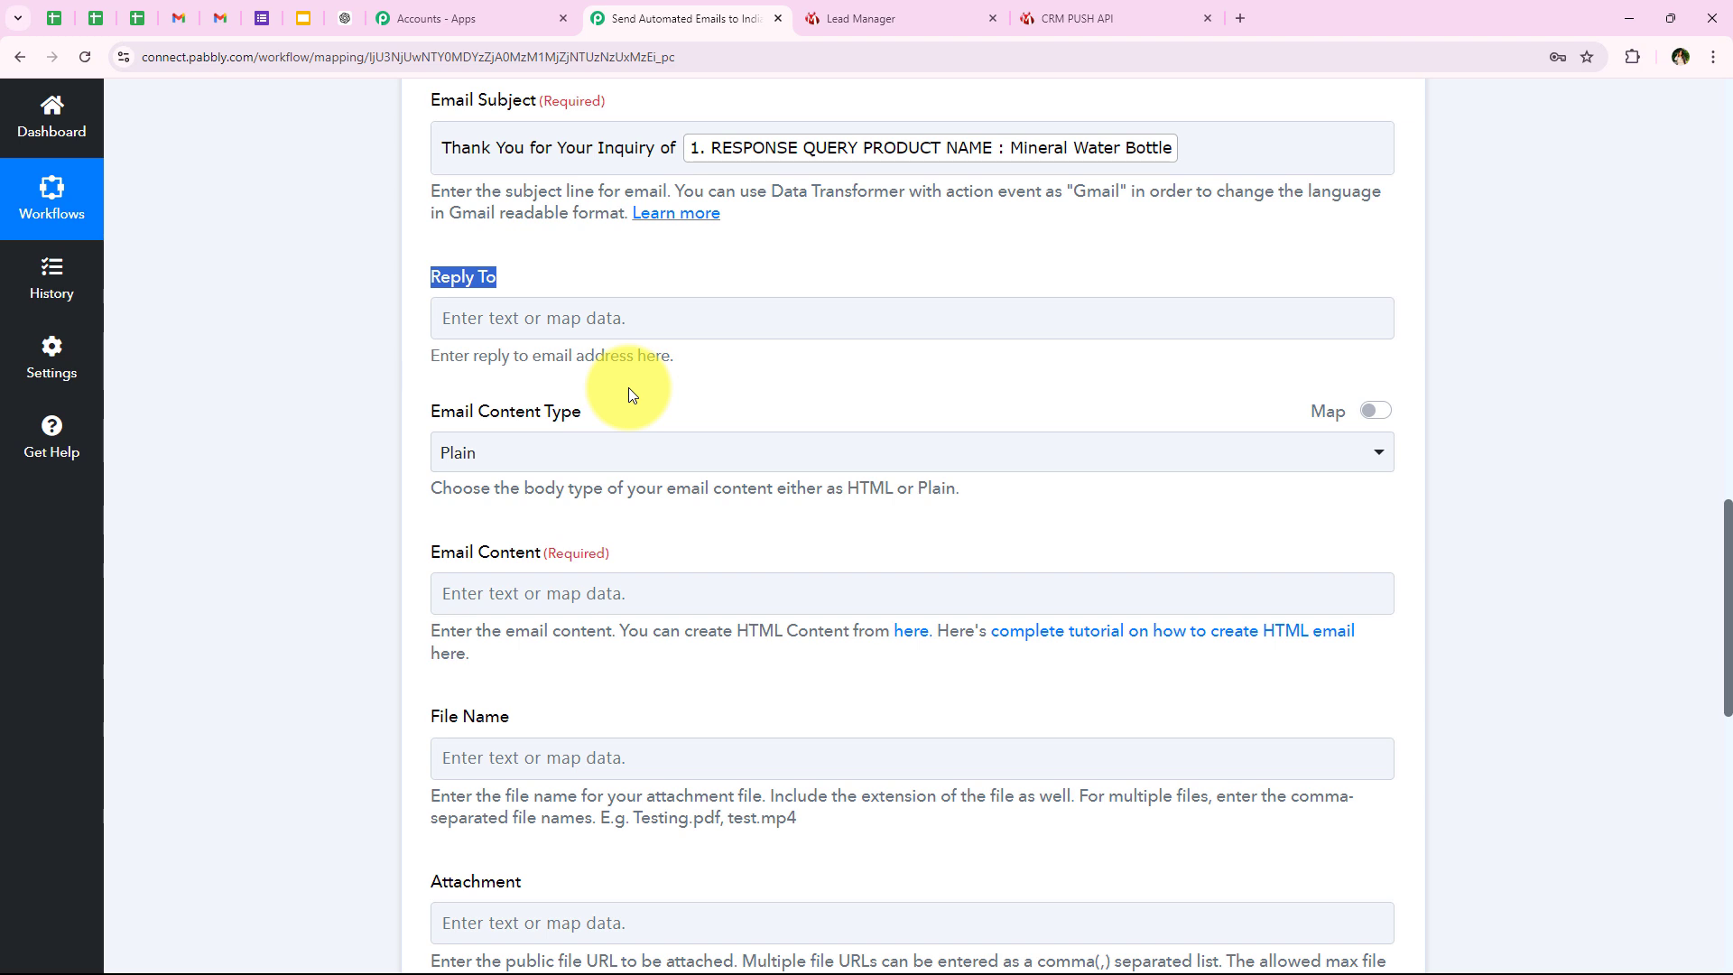
scroll(416, 496, down, 1)
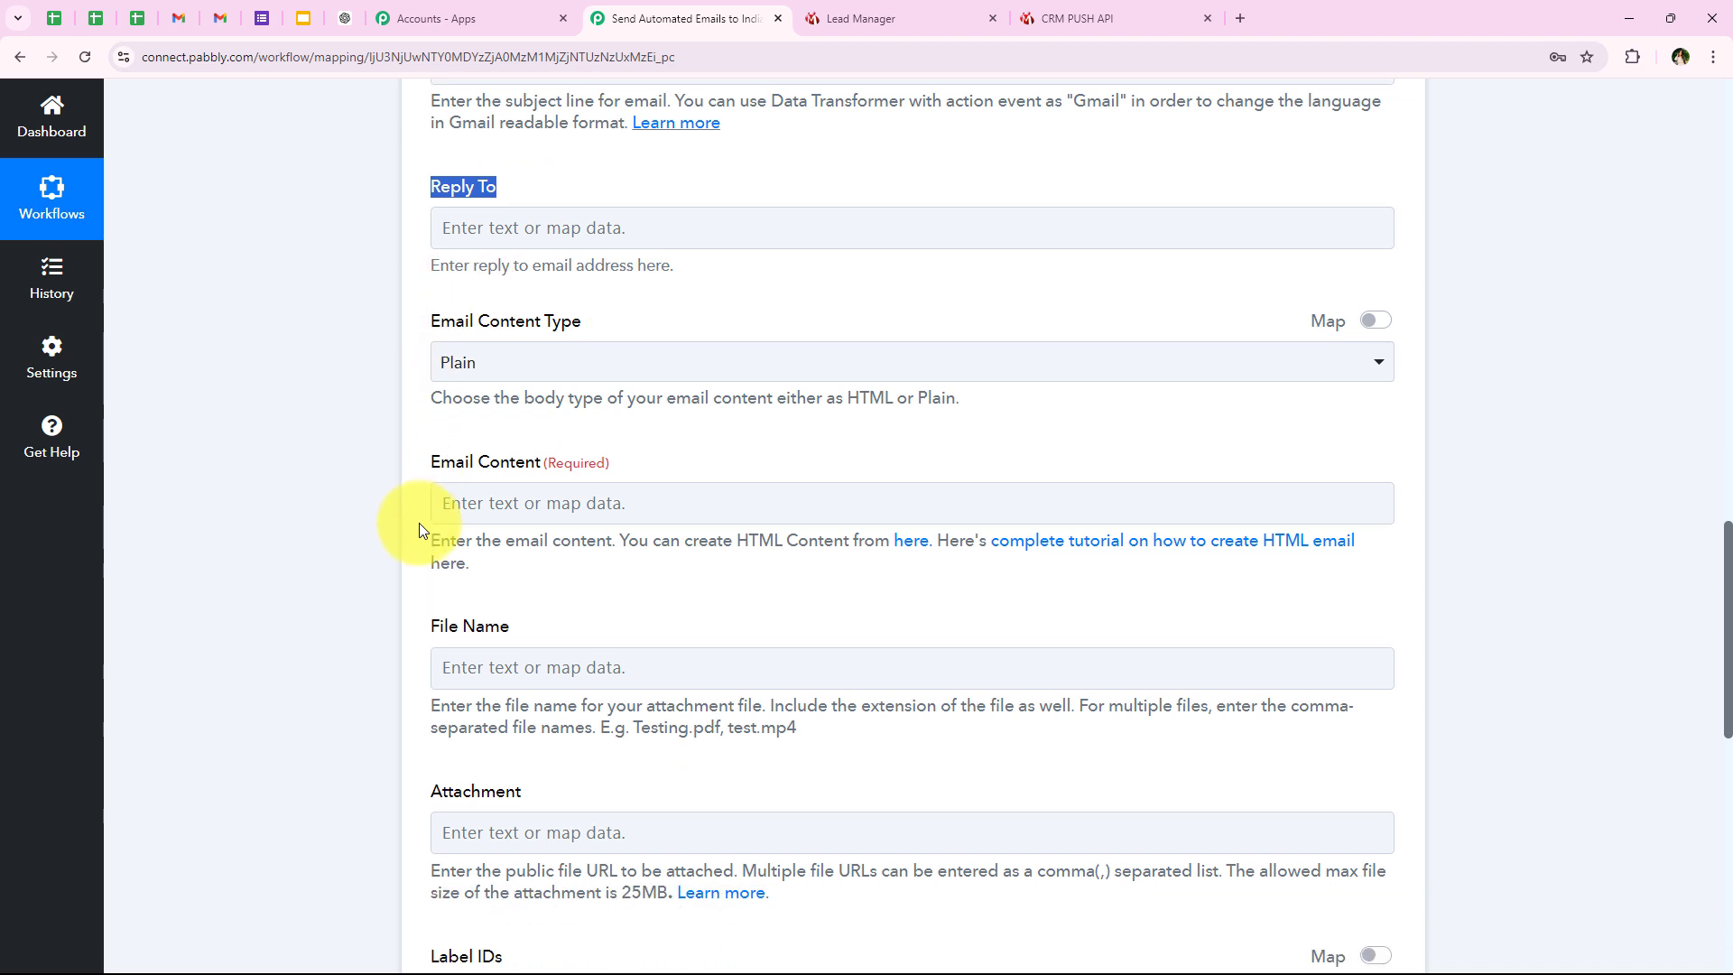
click(376, 419)
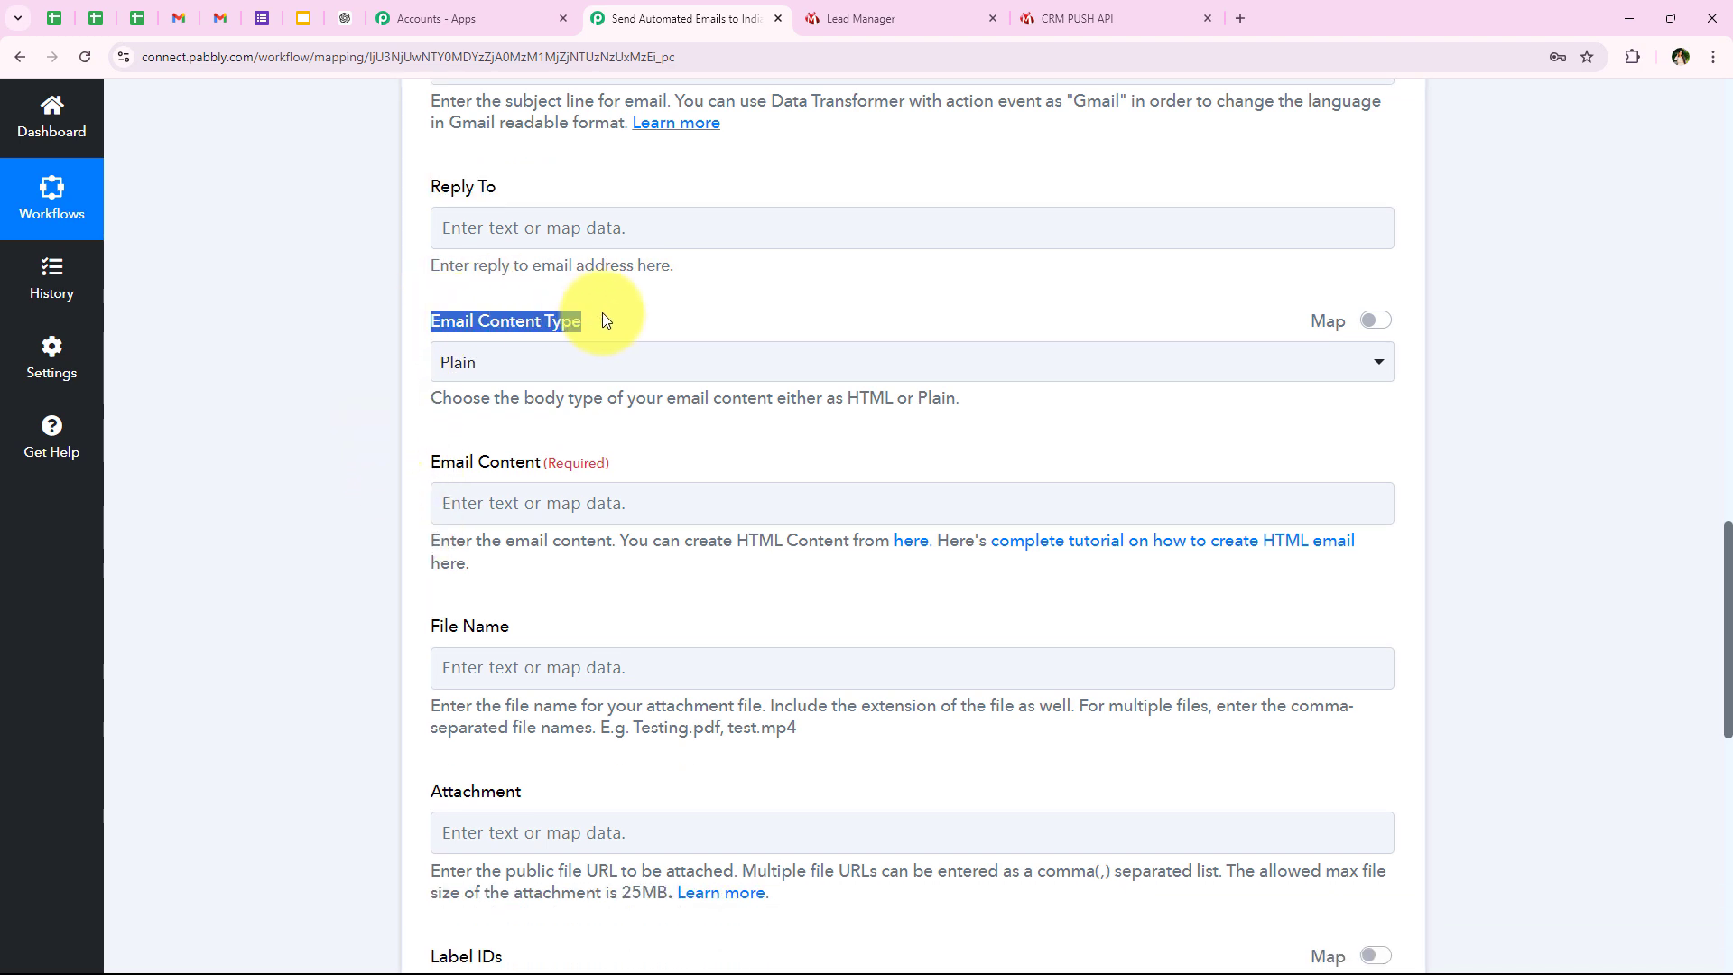
click(588, 363)
click(574, 470)
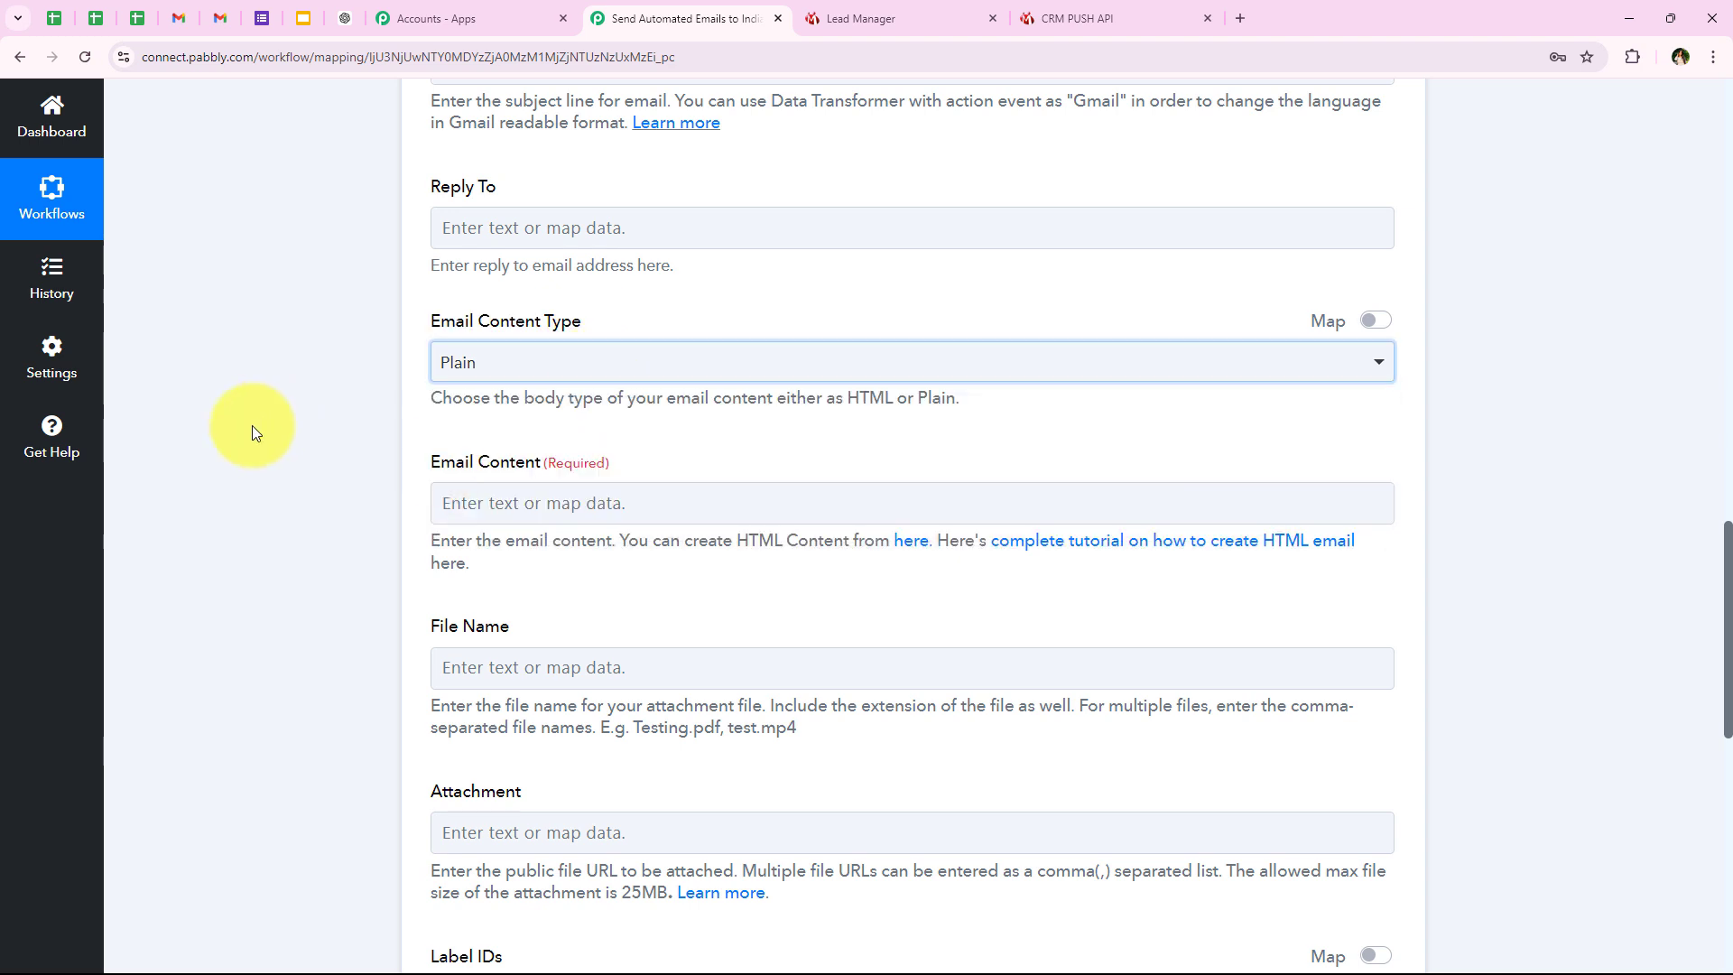
Paste the prepared thank-you message into Email Content.
scroll(150, 675, down, 1)
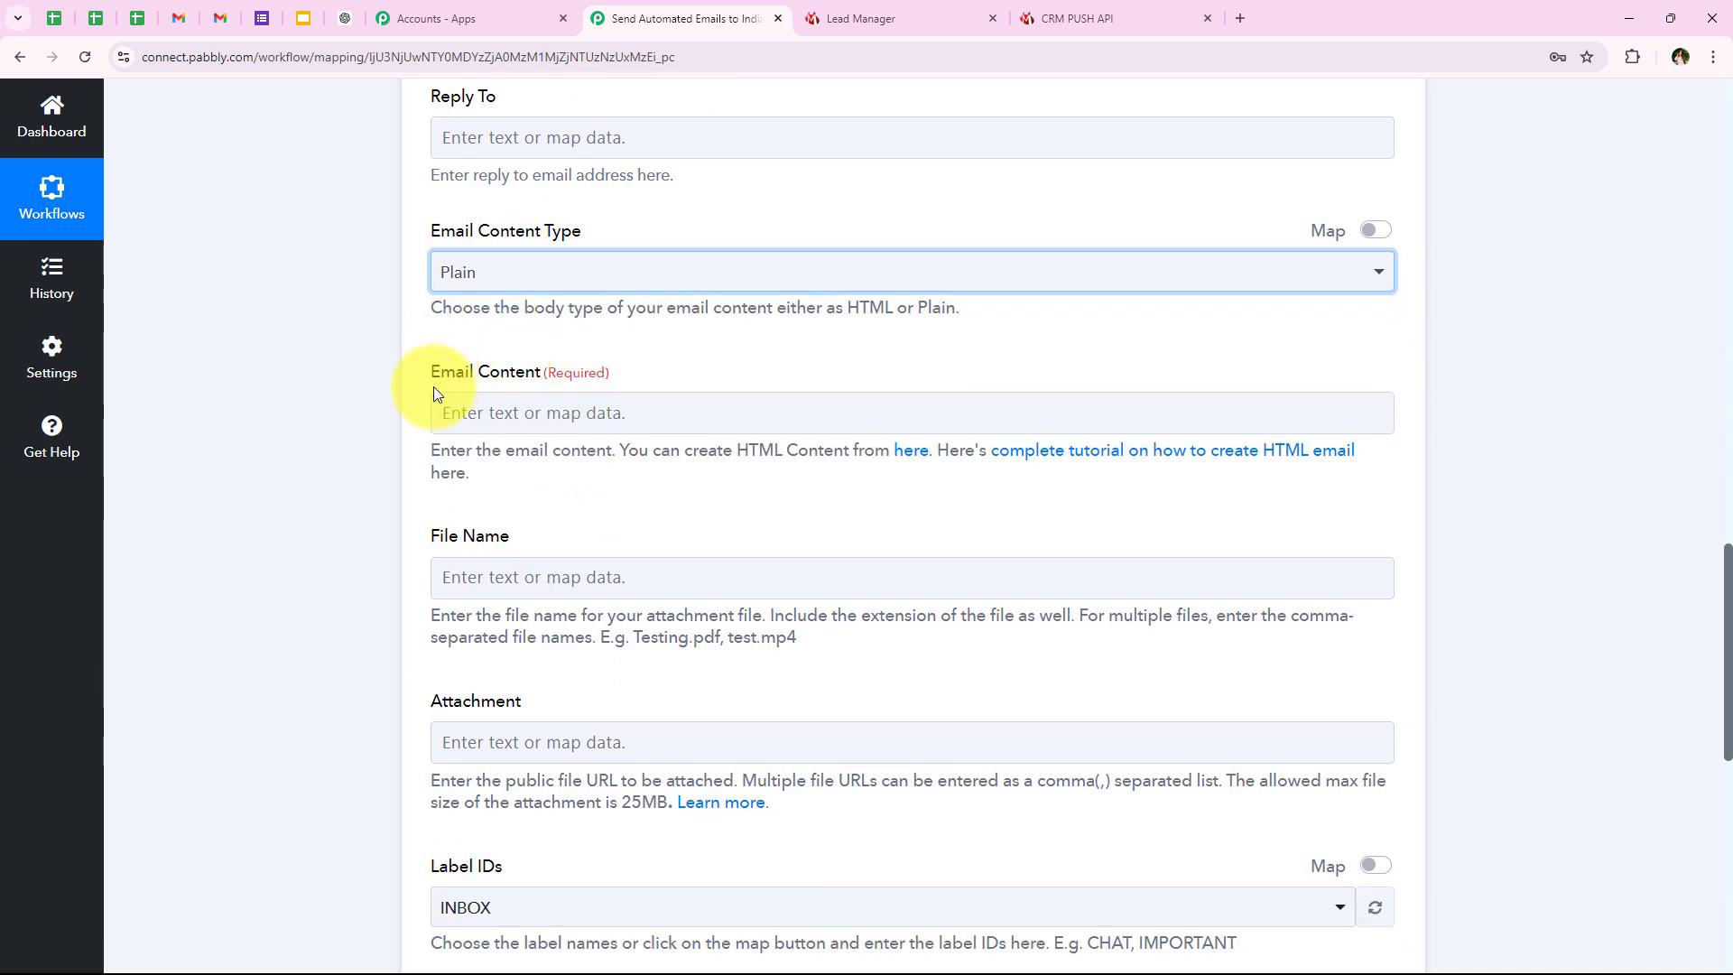
drag(433, 389, 560, 376)
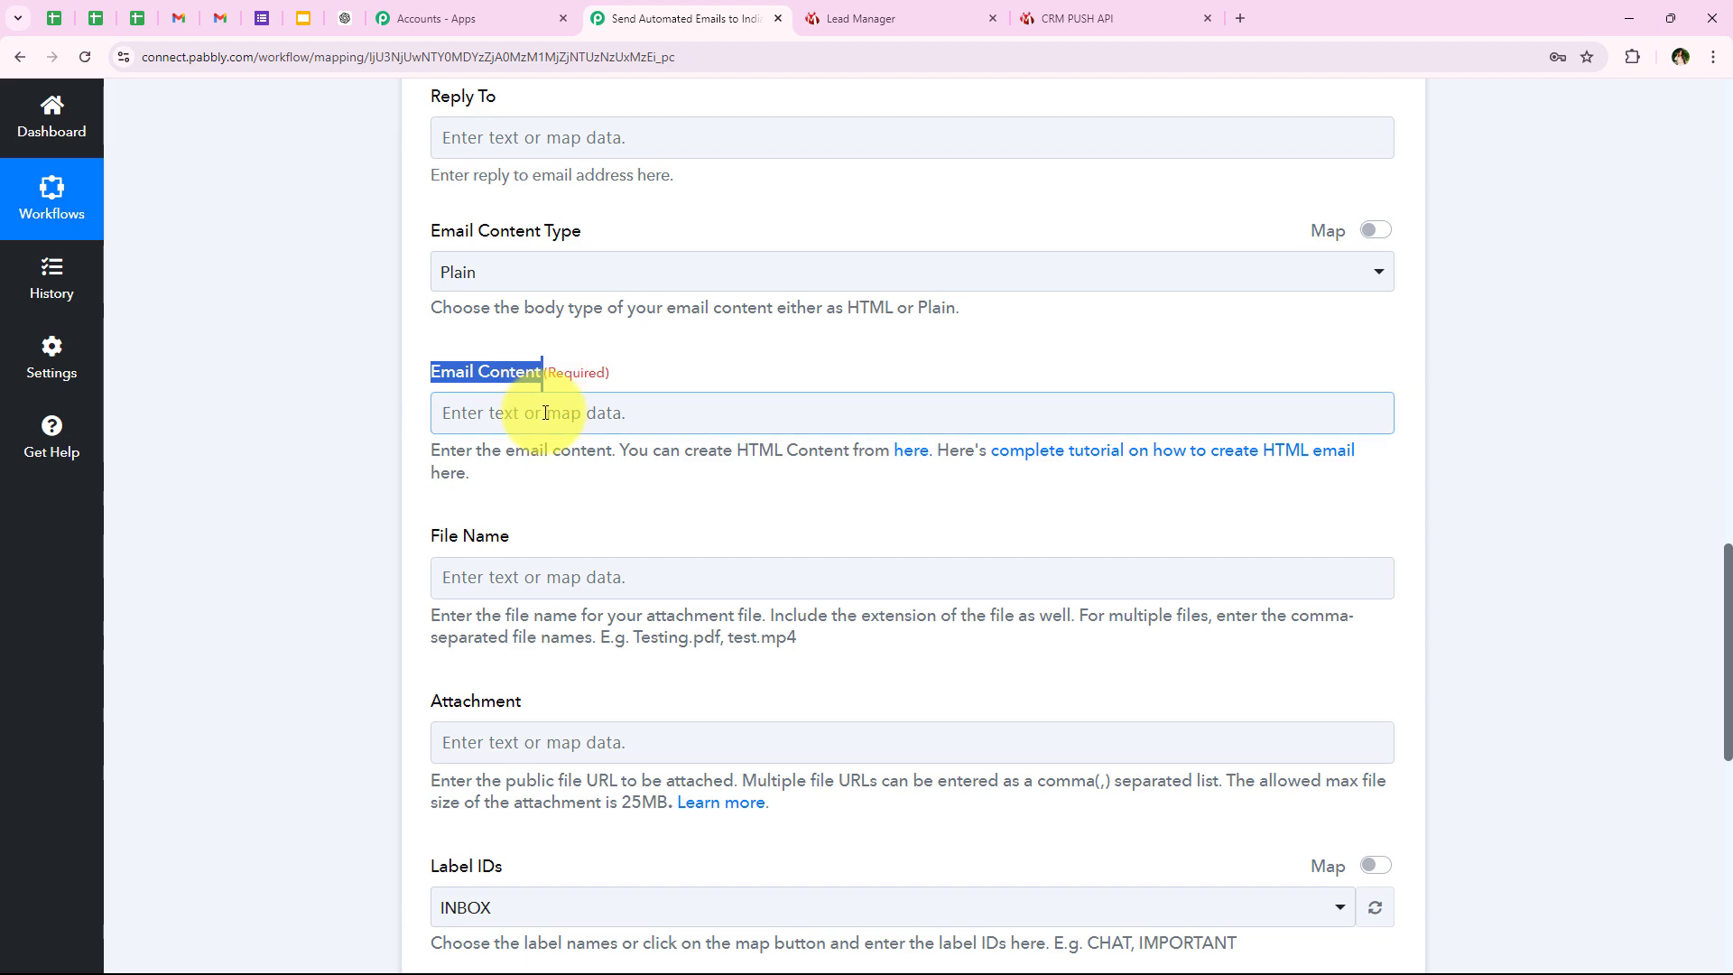
click(545, 413)
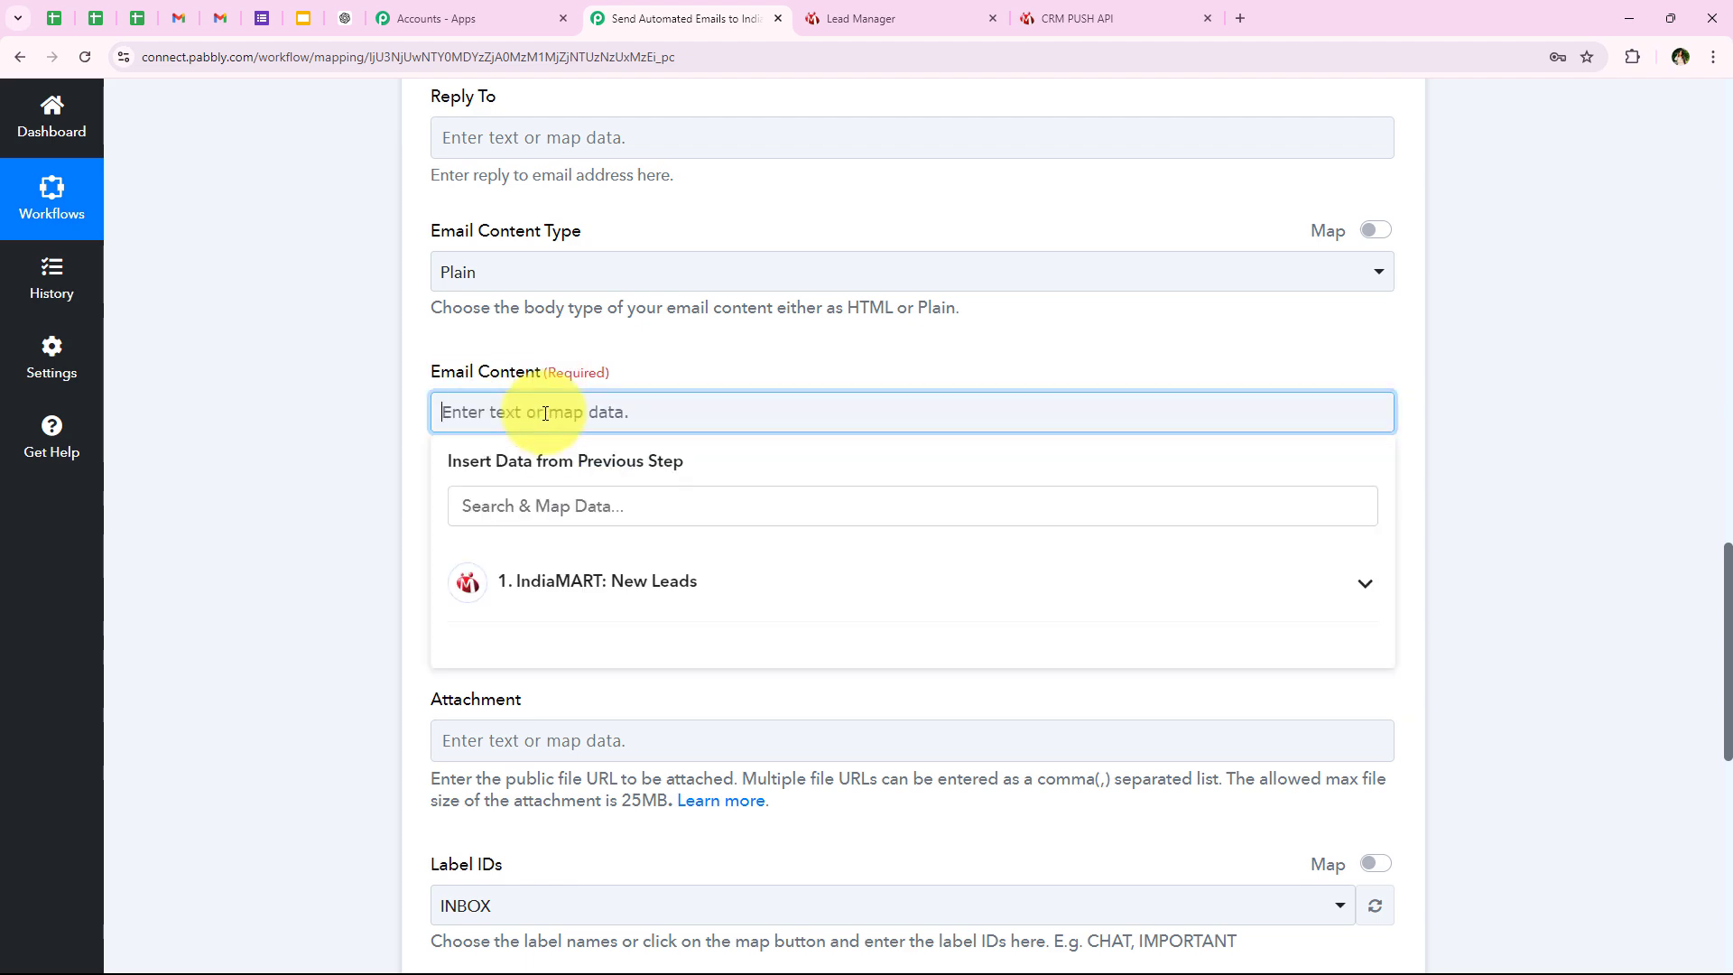
text(Dear (Name),  Thank you for your interest in our (Product Name). We have received your request and are currently processing it. Our team is gathering the necessary details to provide you with accurate pricing and product information. We understand the importance of your requirements and aim to respond promptly.  In the meantime, if you have any additional questions or need further clarification, please don’t hesitate to reach out. We are here to assist you and ensure that your needs are met efficiently. We appreciate your patience and look forward to providing you with the information you need.  Thank you for considering us for your business needs.  Best regards, Team Pabbly)
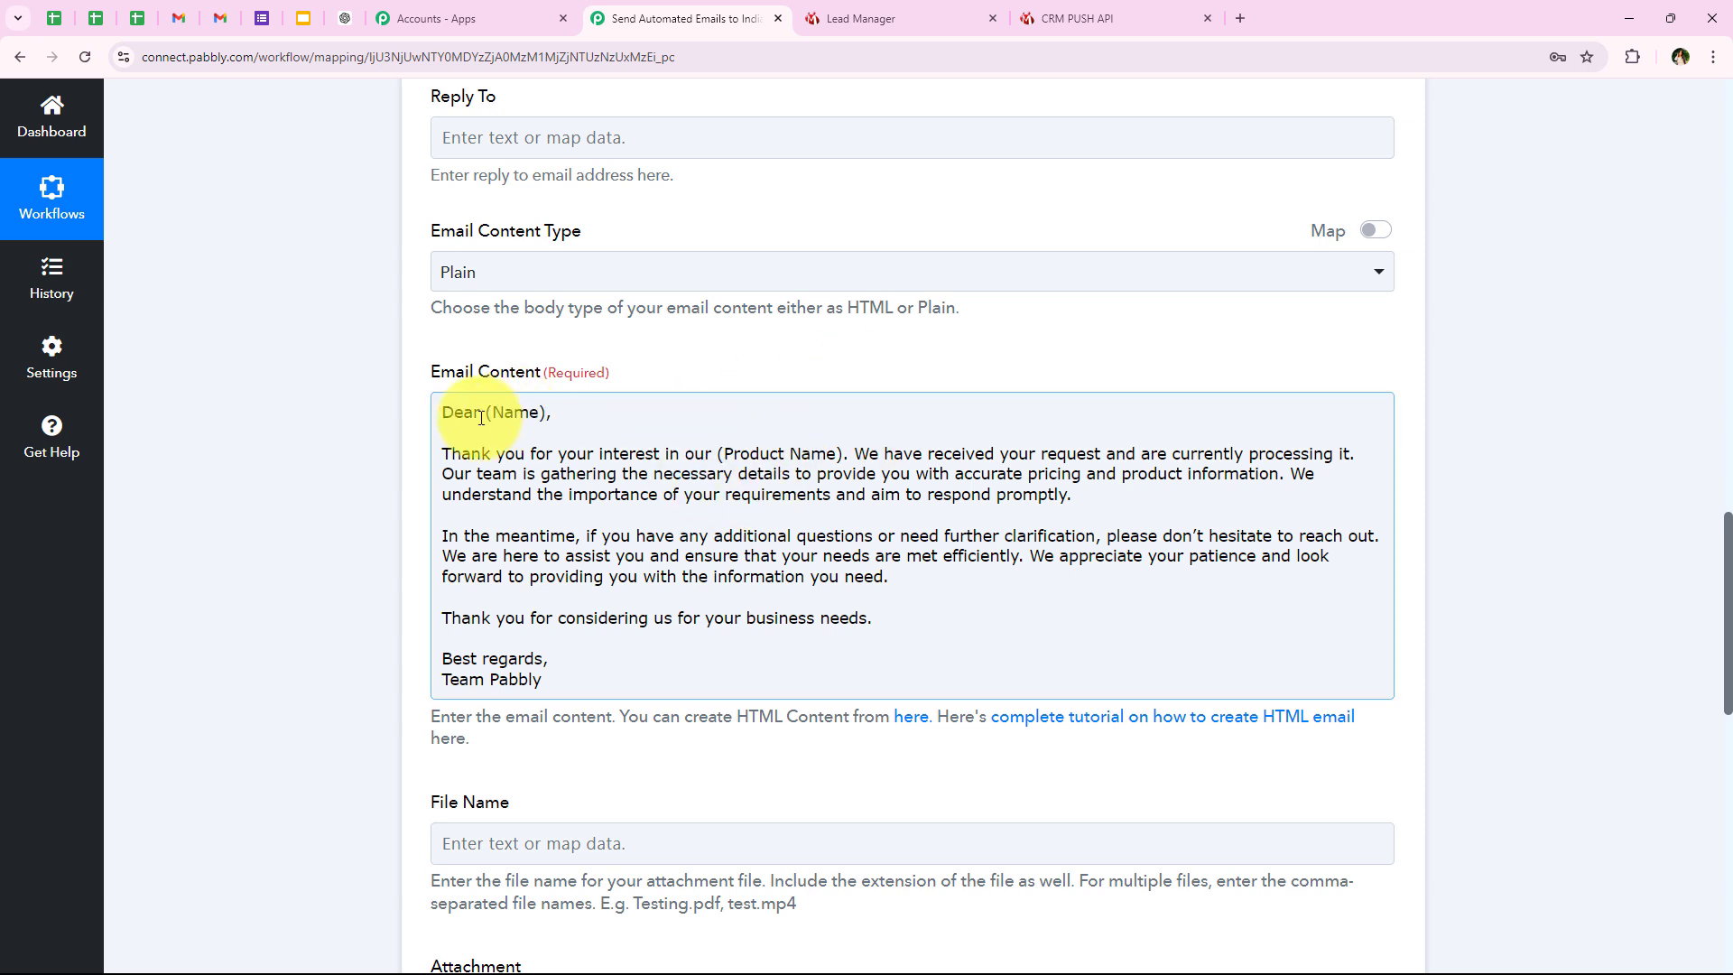
Replace the (Name) placeholder with the mapped RESPONSE SENDER NAME.
drag(487, 417, 547, 413)
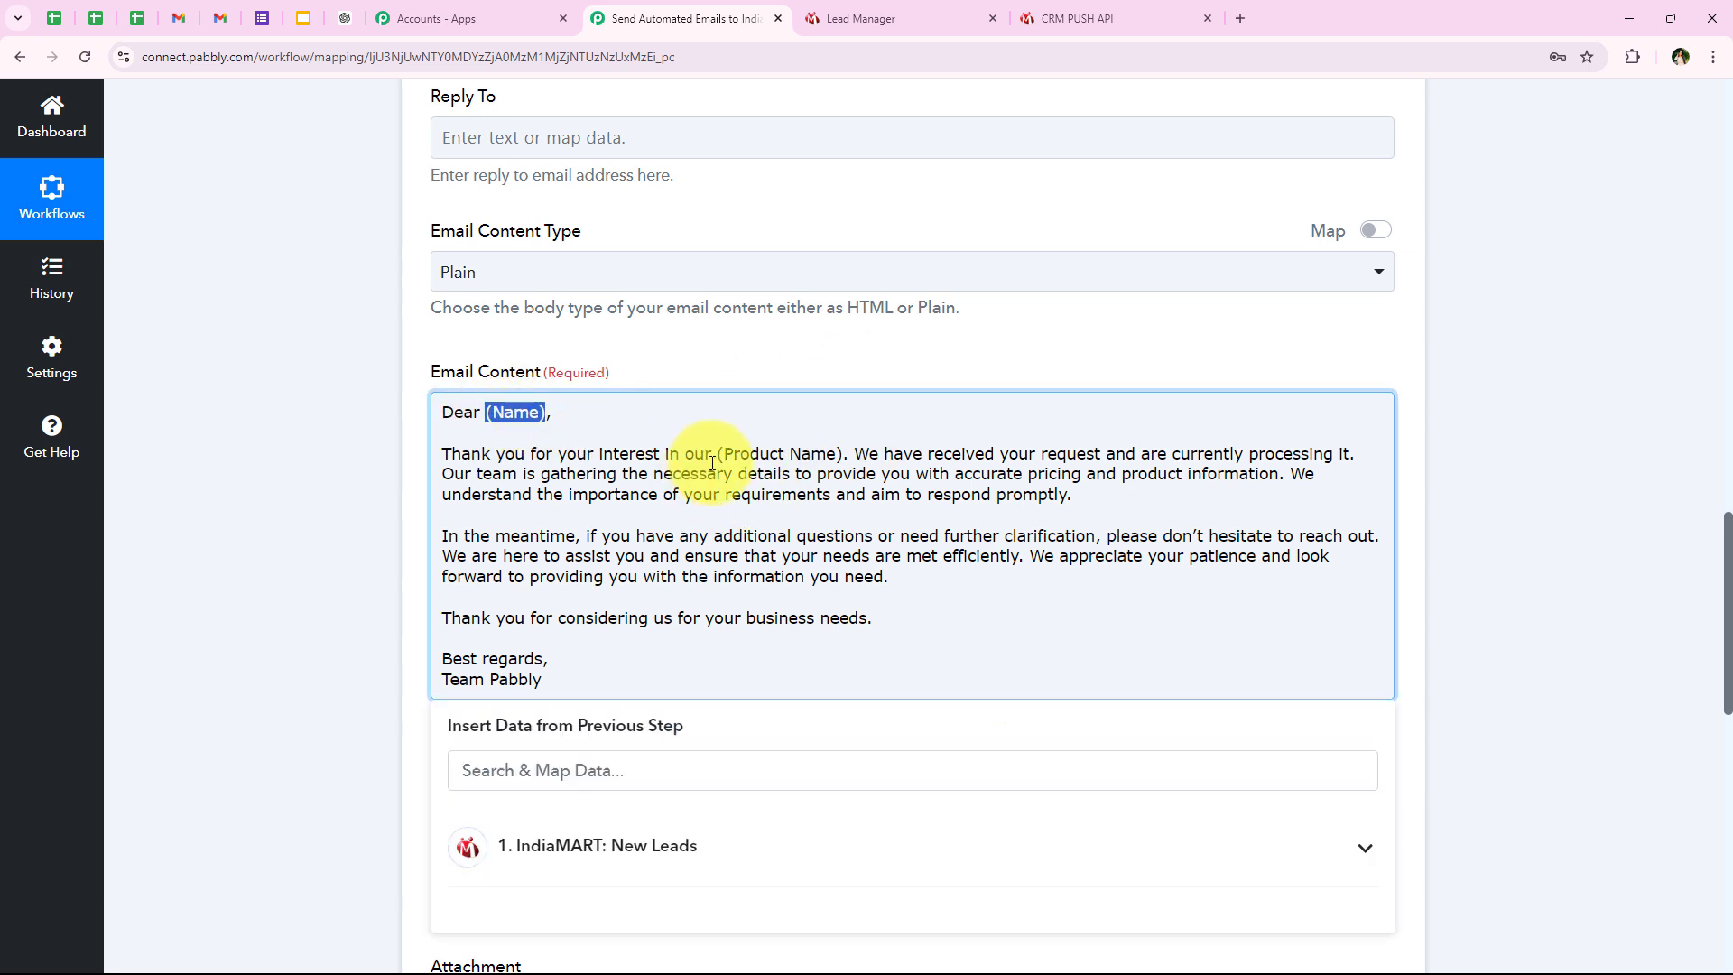
click(724, 459)
drag(720, 460, 833, 457)
click(381, 432)
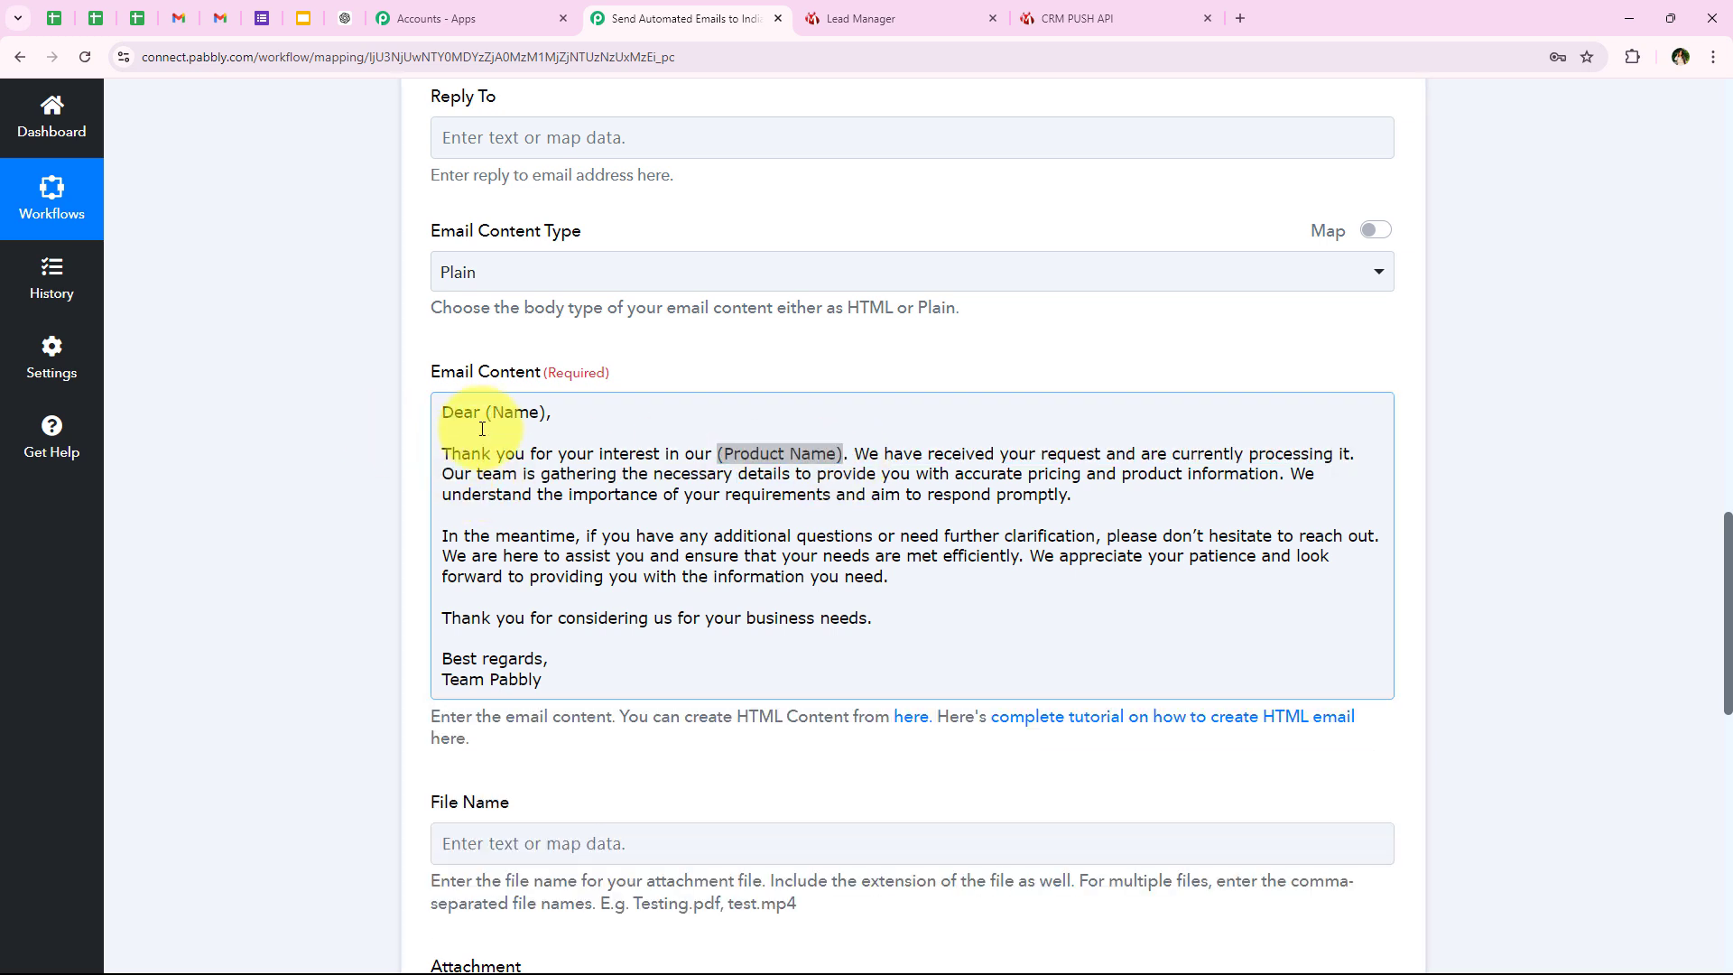
click(489, 427)
drag(488, 413, 547, 413)
click(520, 767)
text(na)
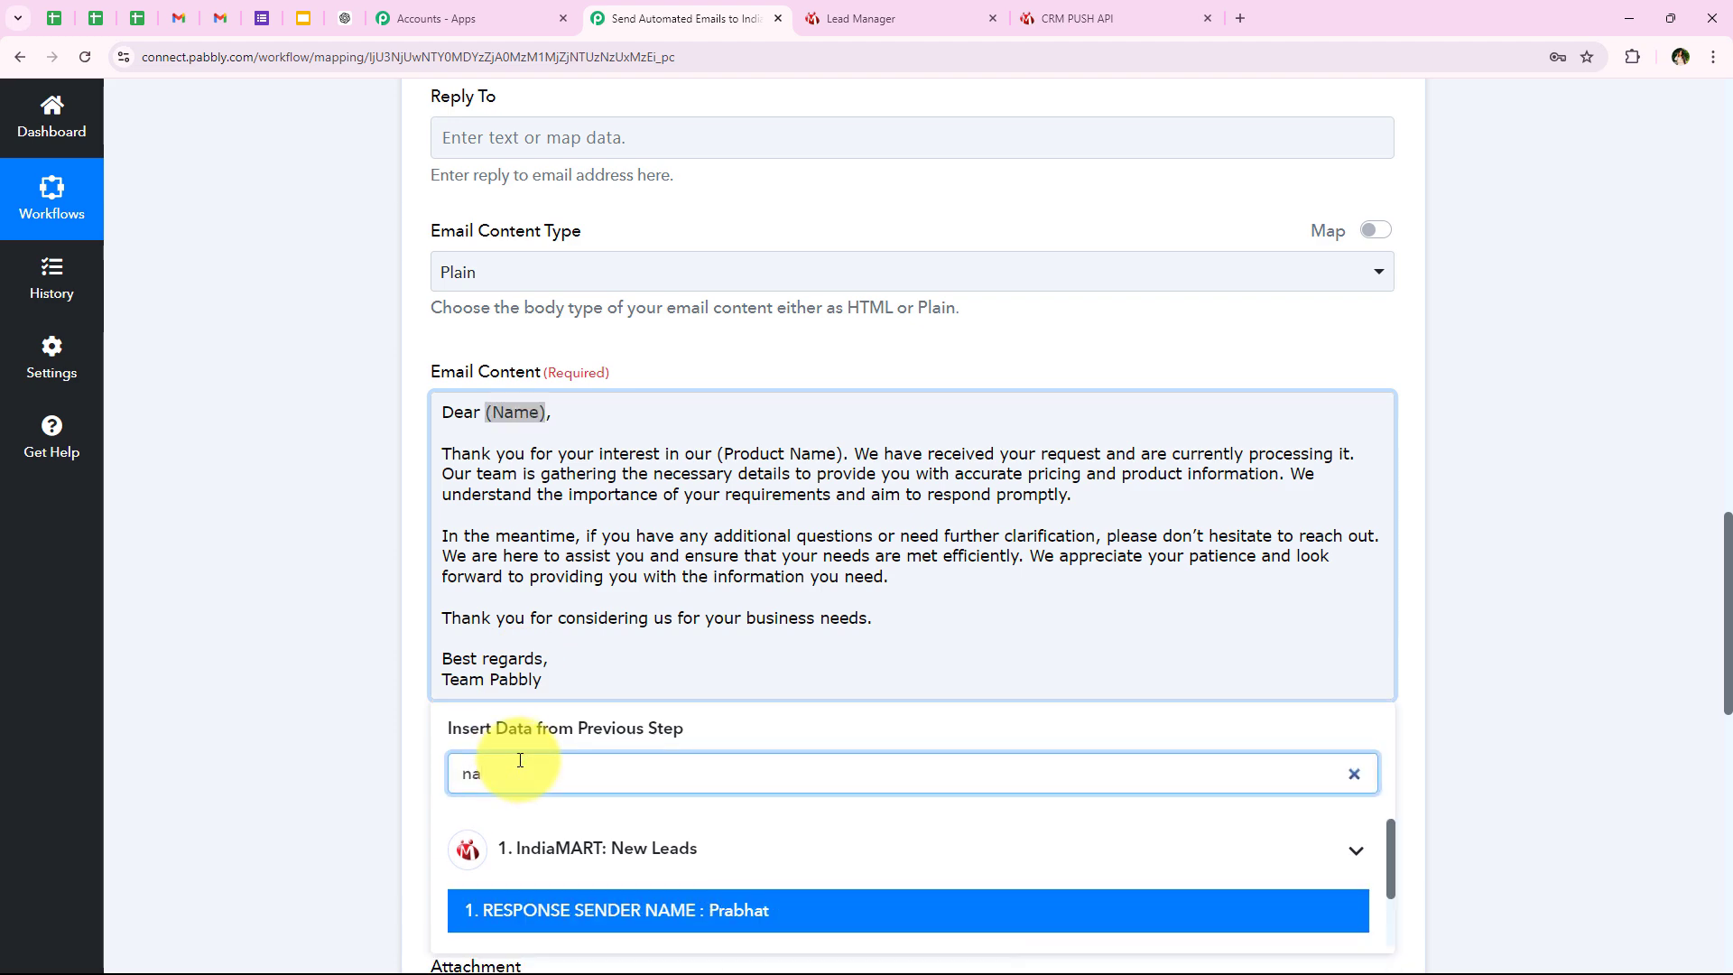
click(636, 910)
click(365, 484)
Replace the (Product Name) placeholder with the mapped RESPONSE QUERY PRODUCT NAME.
scroll(375, 410, up, 8)
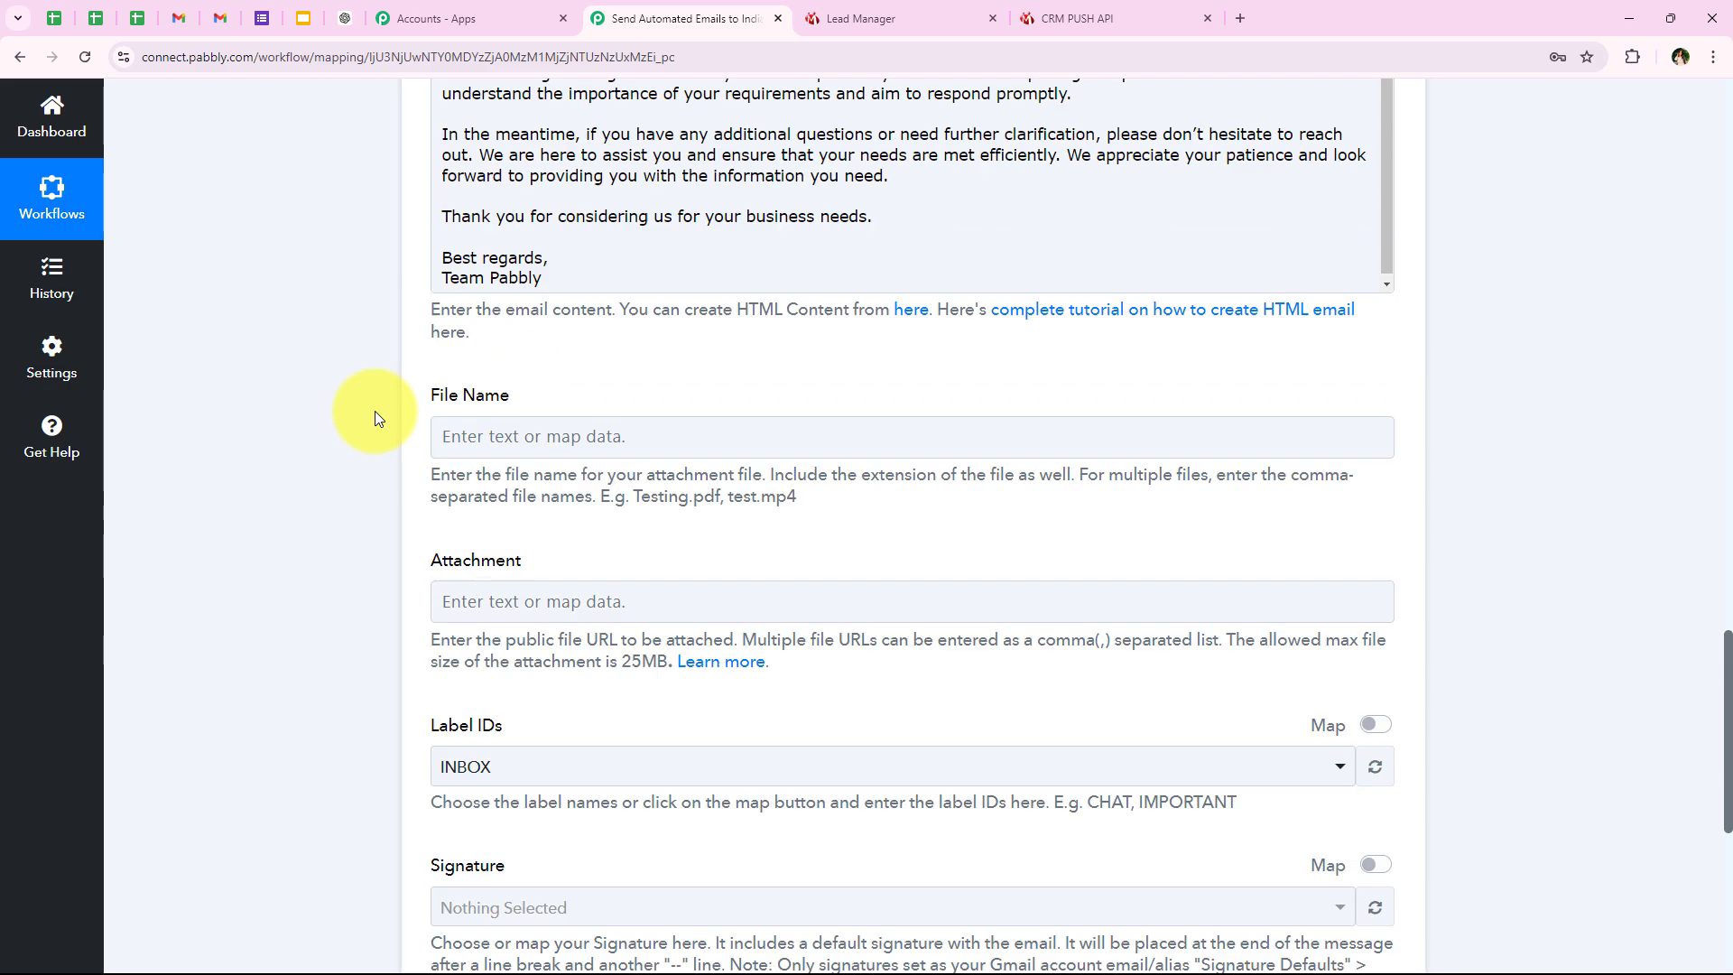
scroll(521, 413, down, 1)
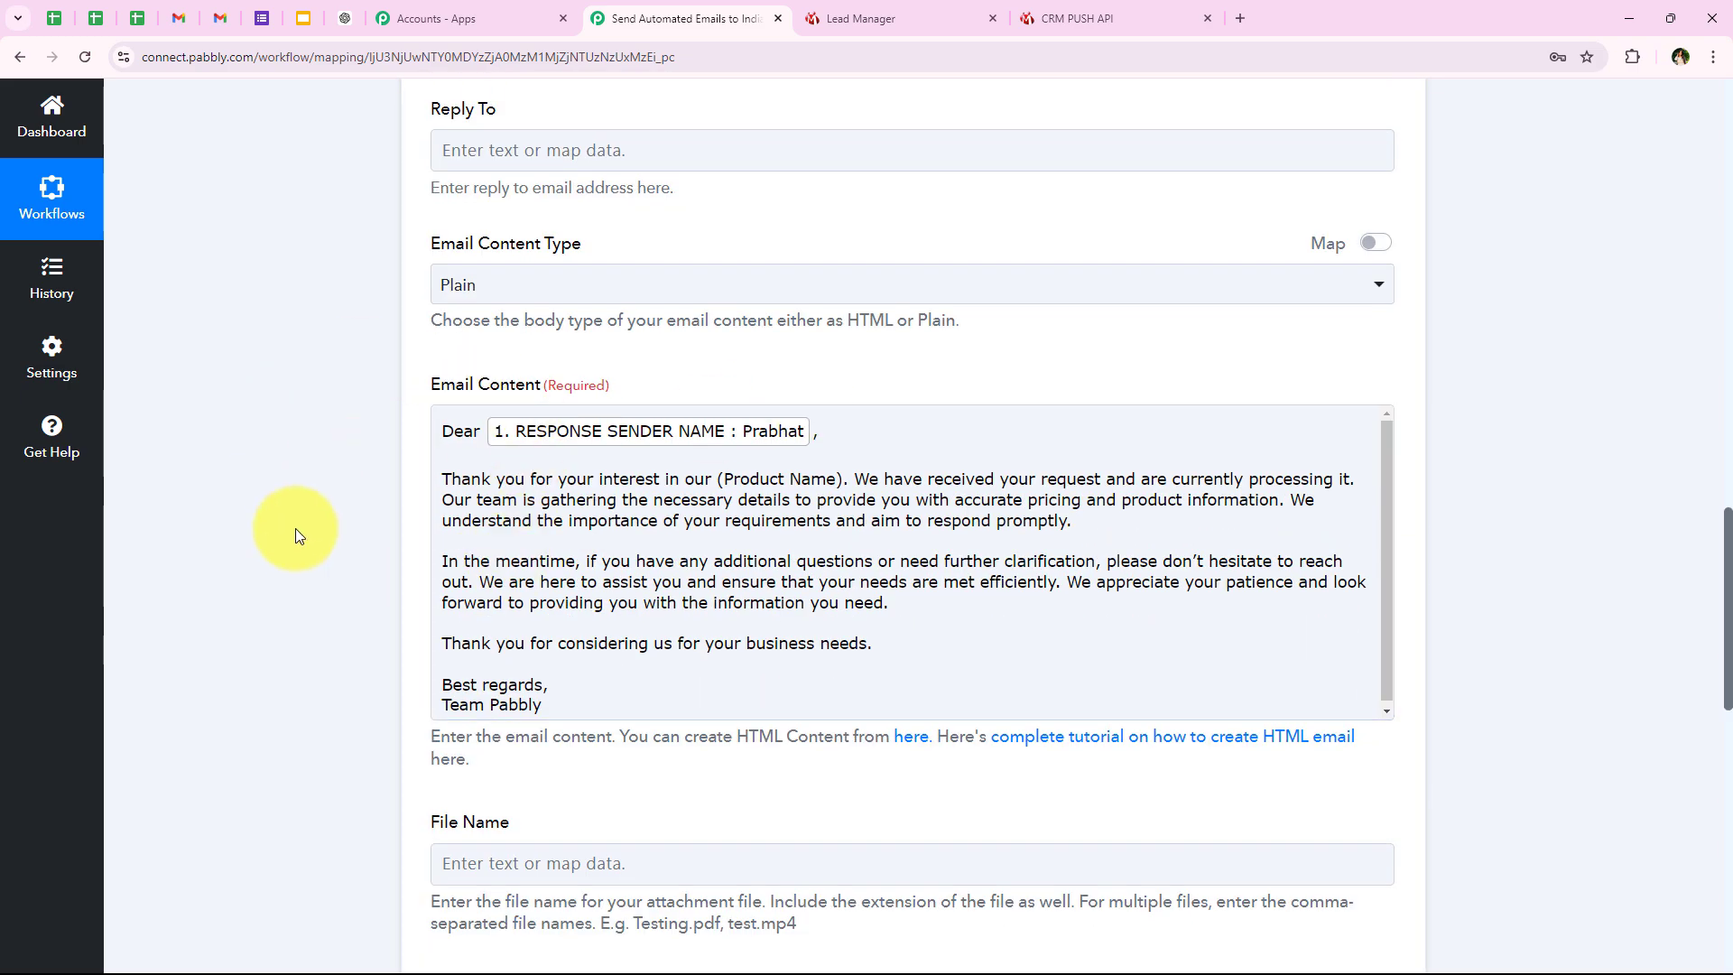
scroll(295, 528, down, 1)
drag(720, 388, 842, 381)
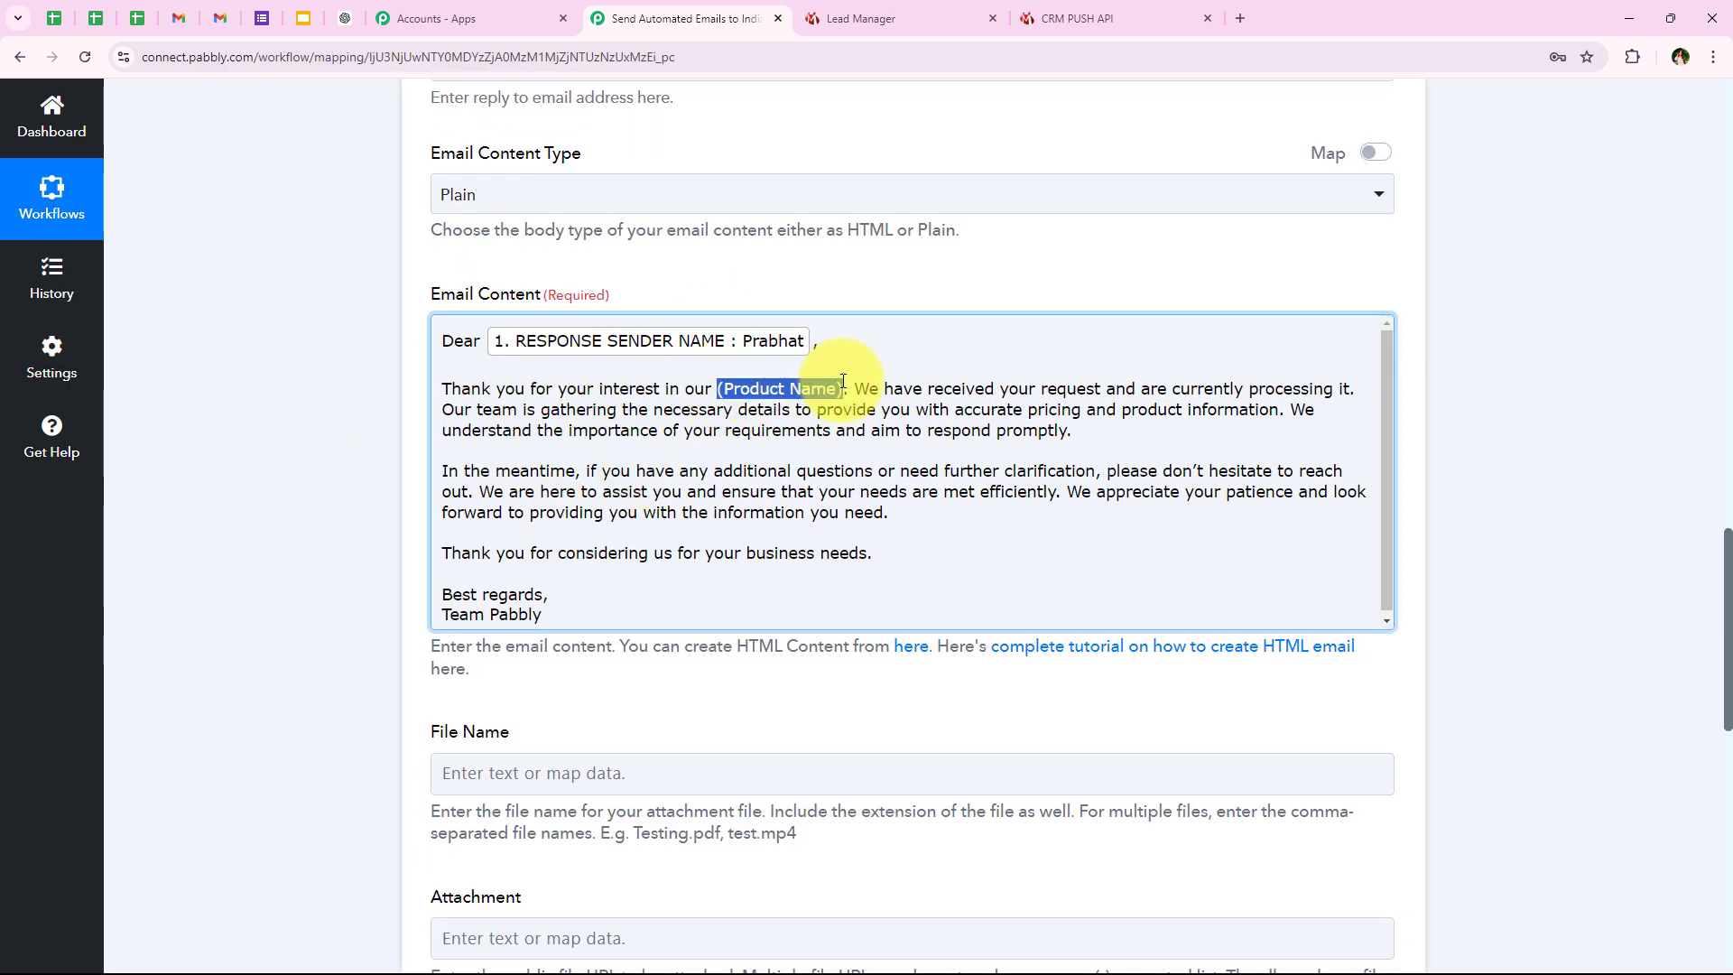
click(617, 702)
text(pro)
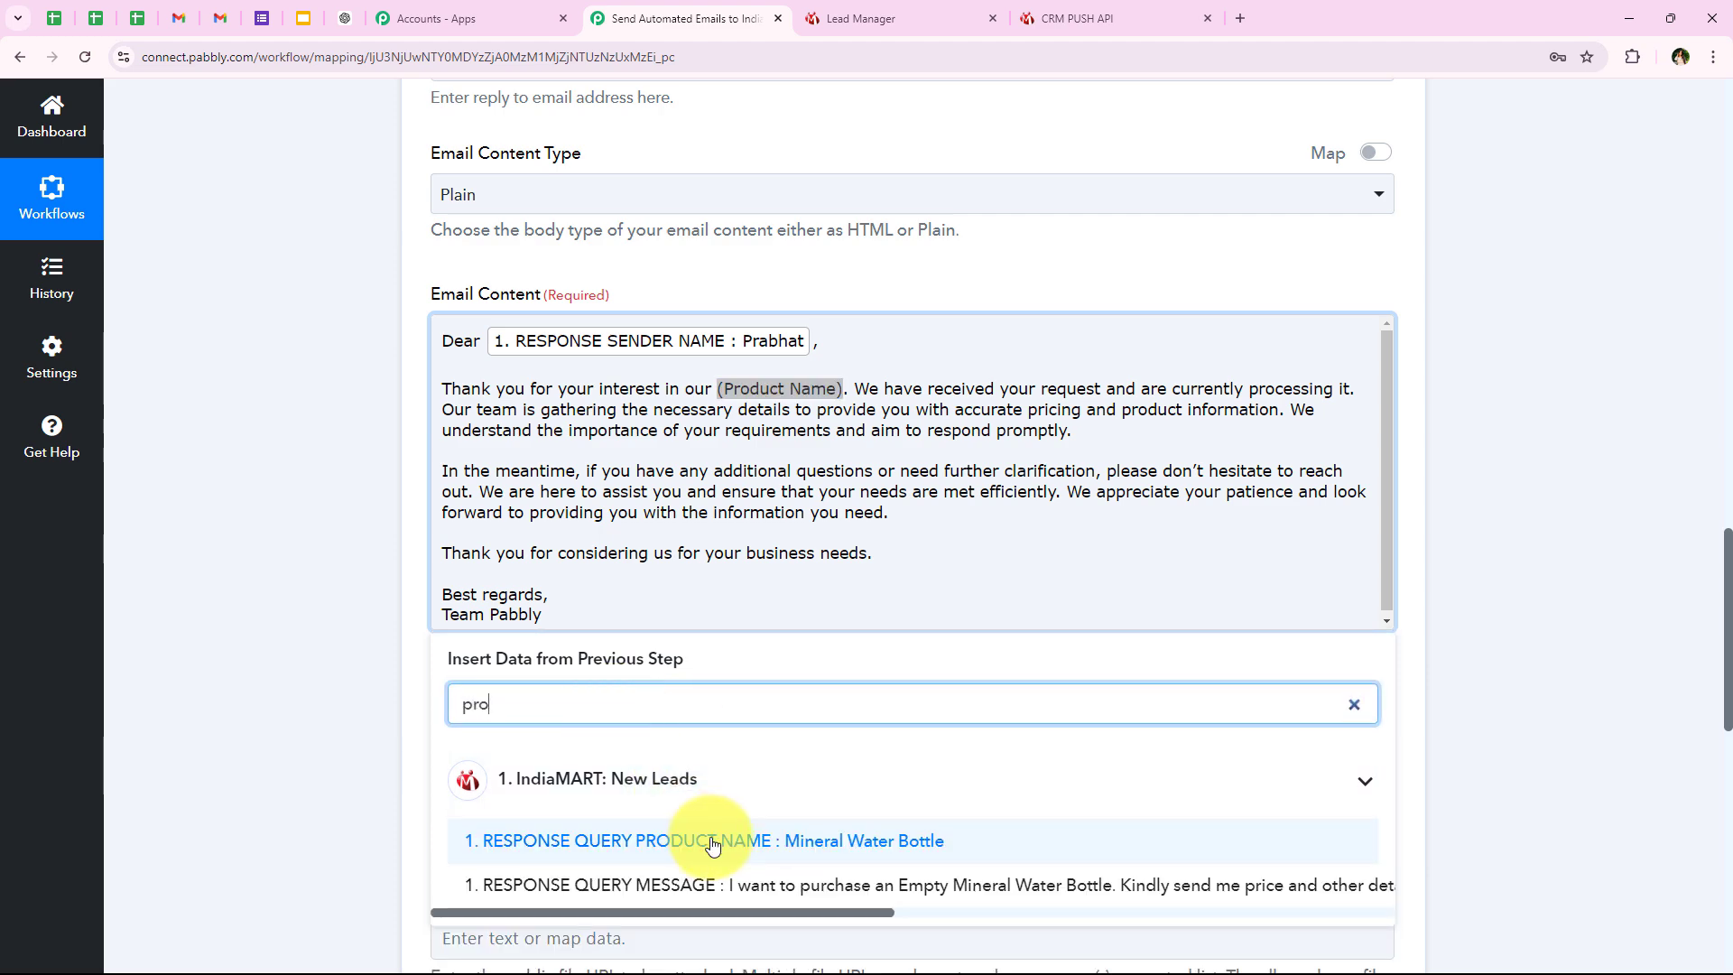
click(713, 844)
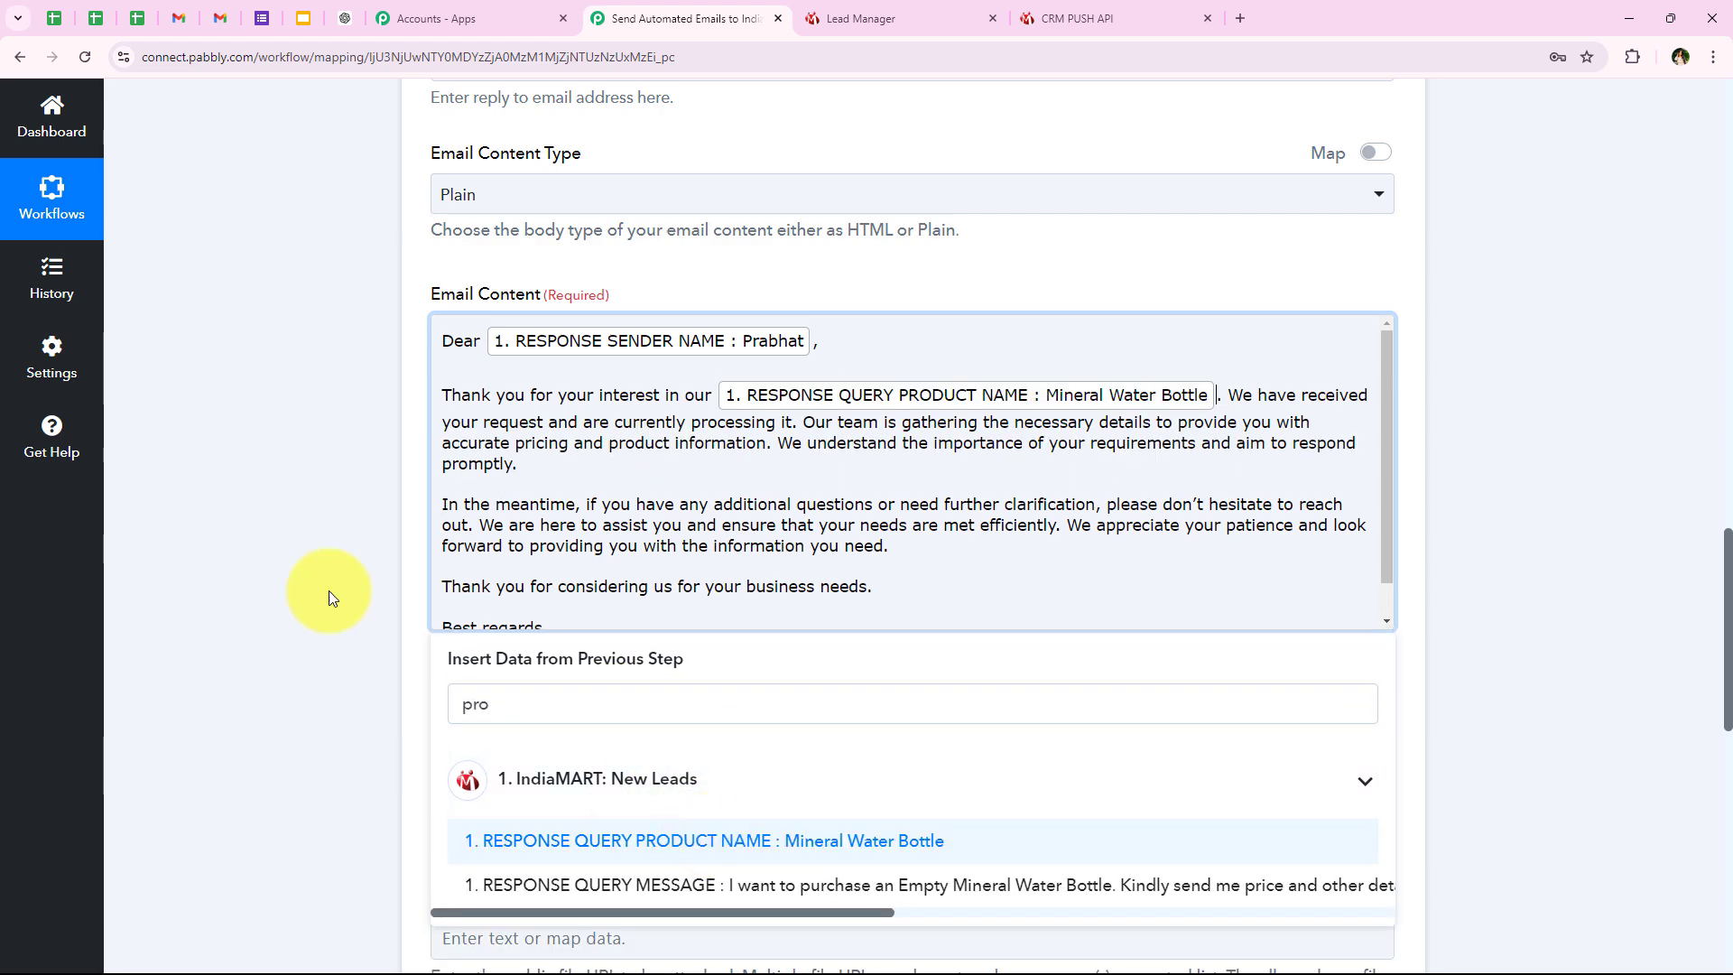
click(236, 404)
click(439, 364)
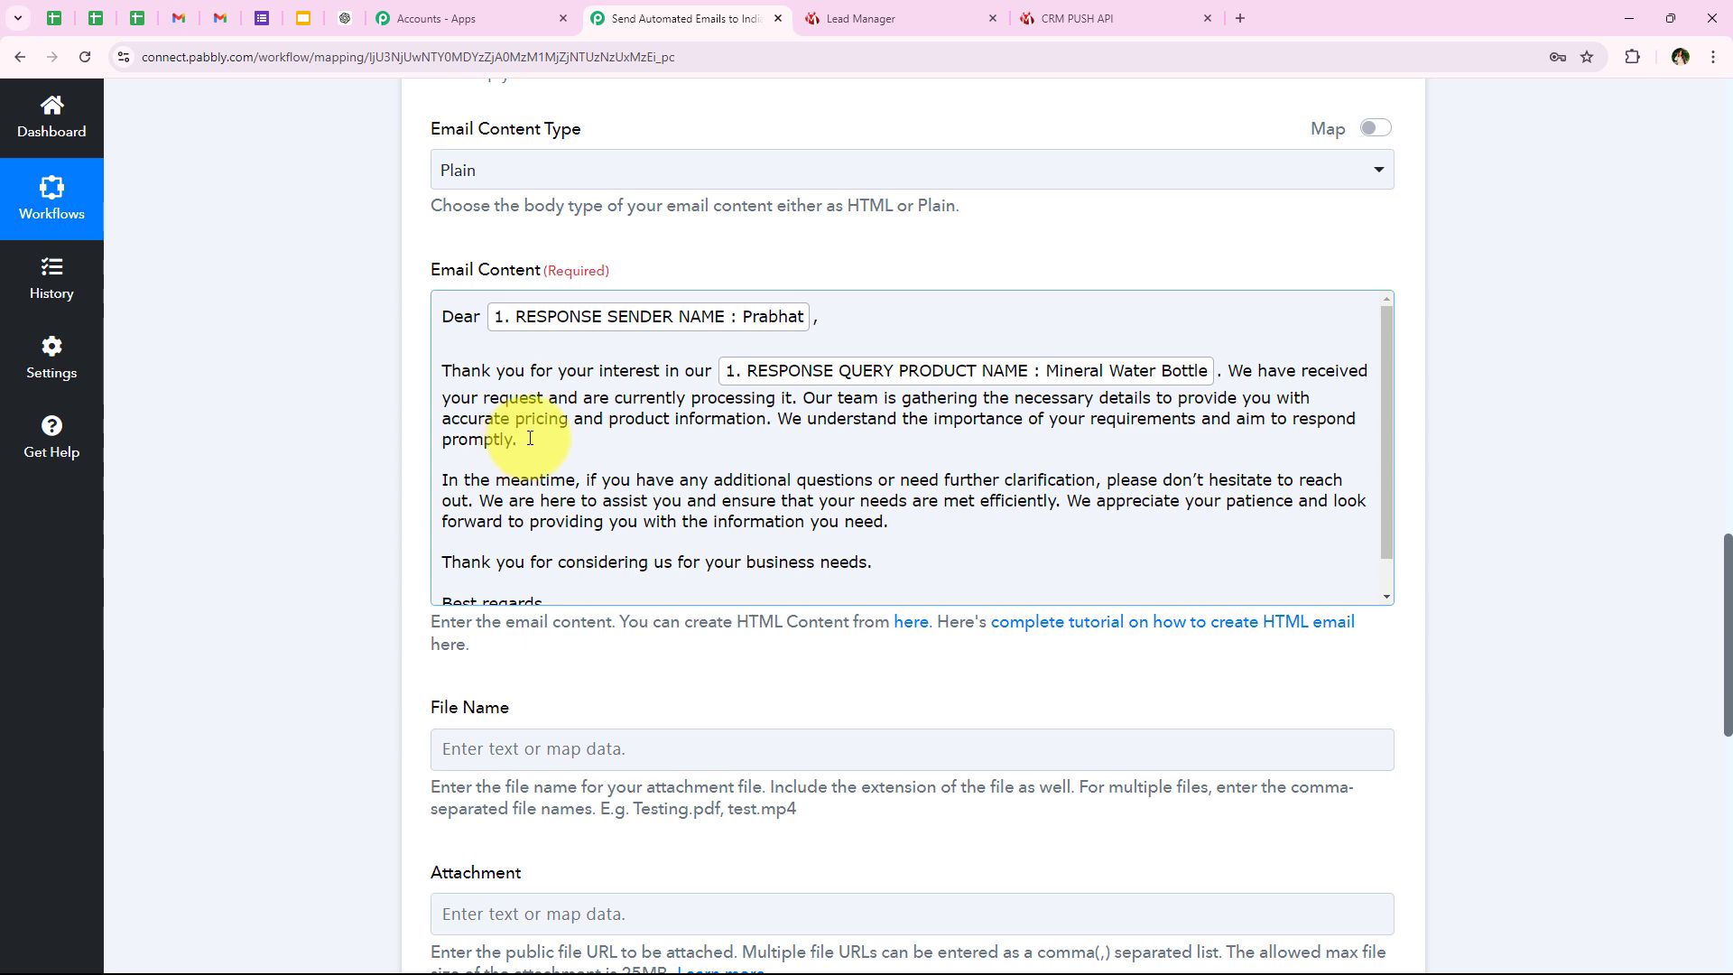
Leave the File Name and Attachment fields empty.
scroll(631, 469, down, 1)
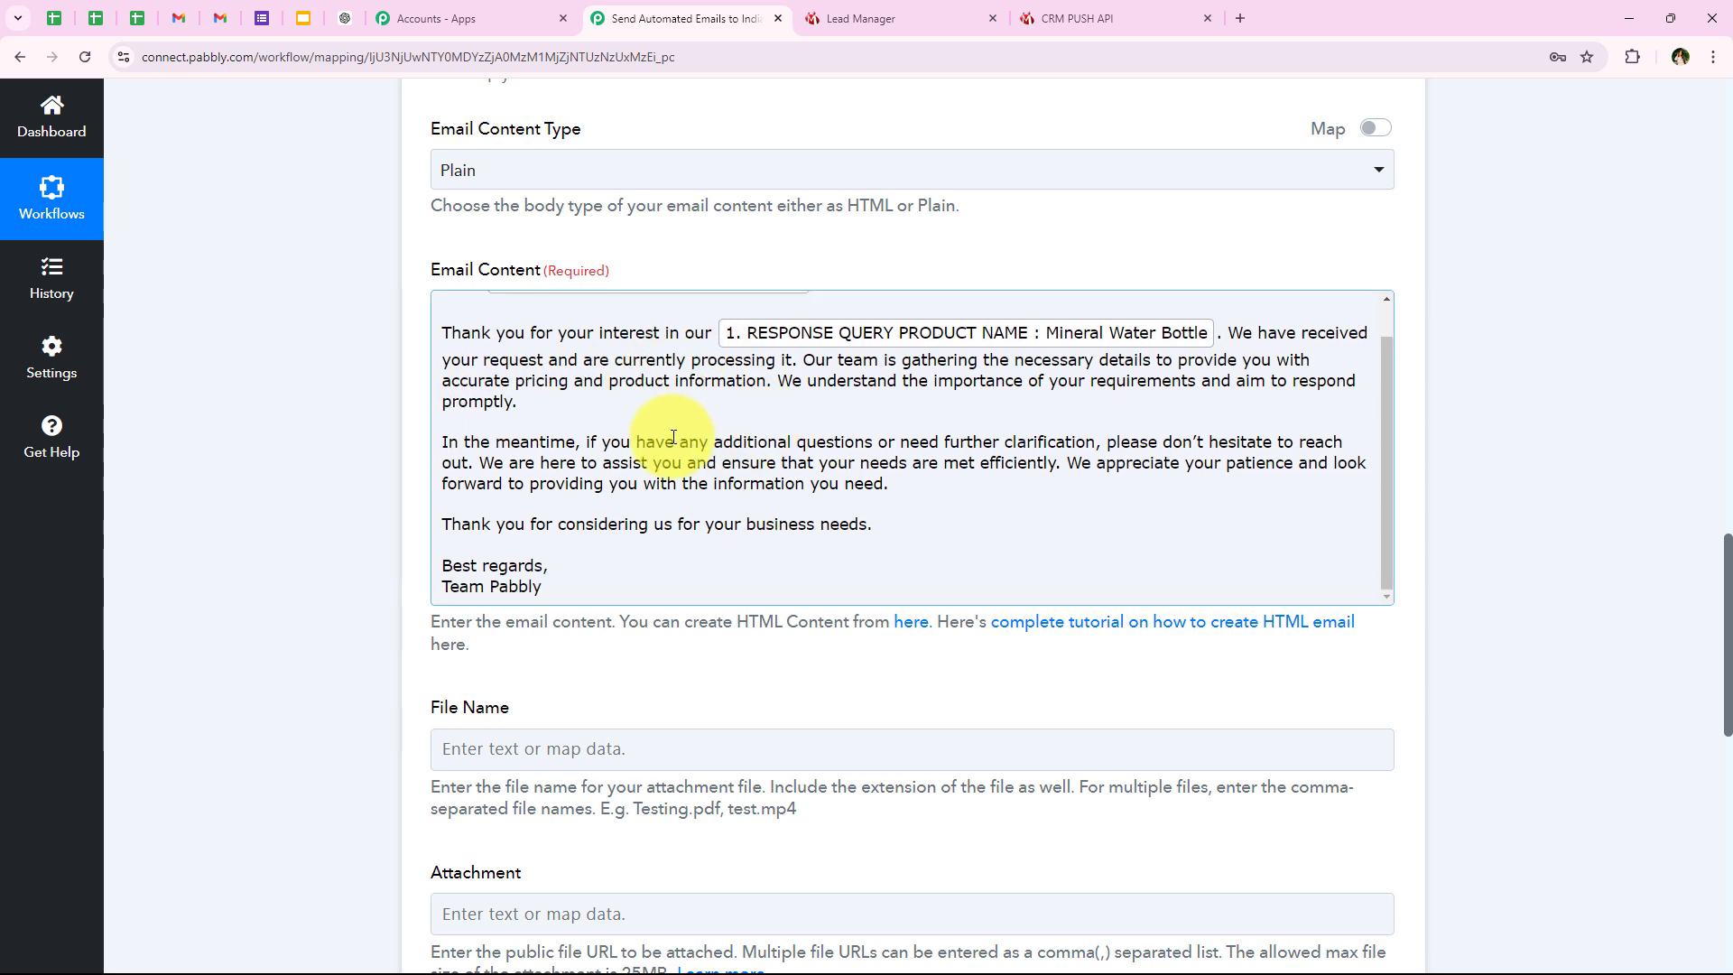
scroll(631, 480, up, 1)
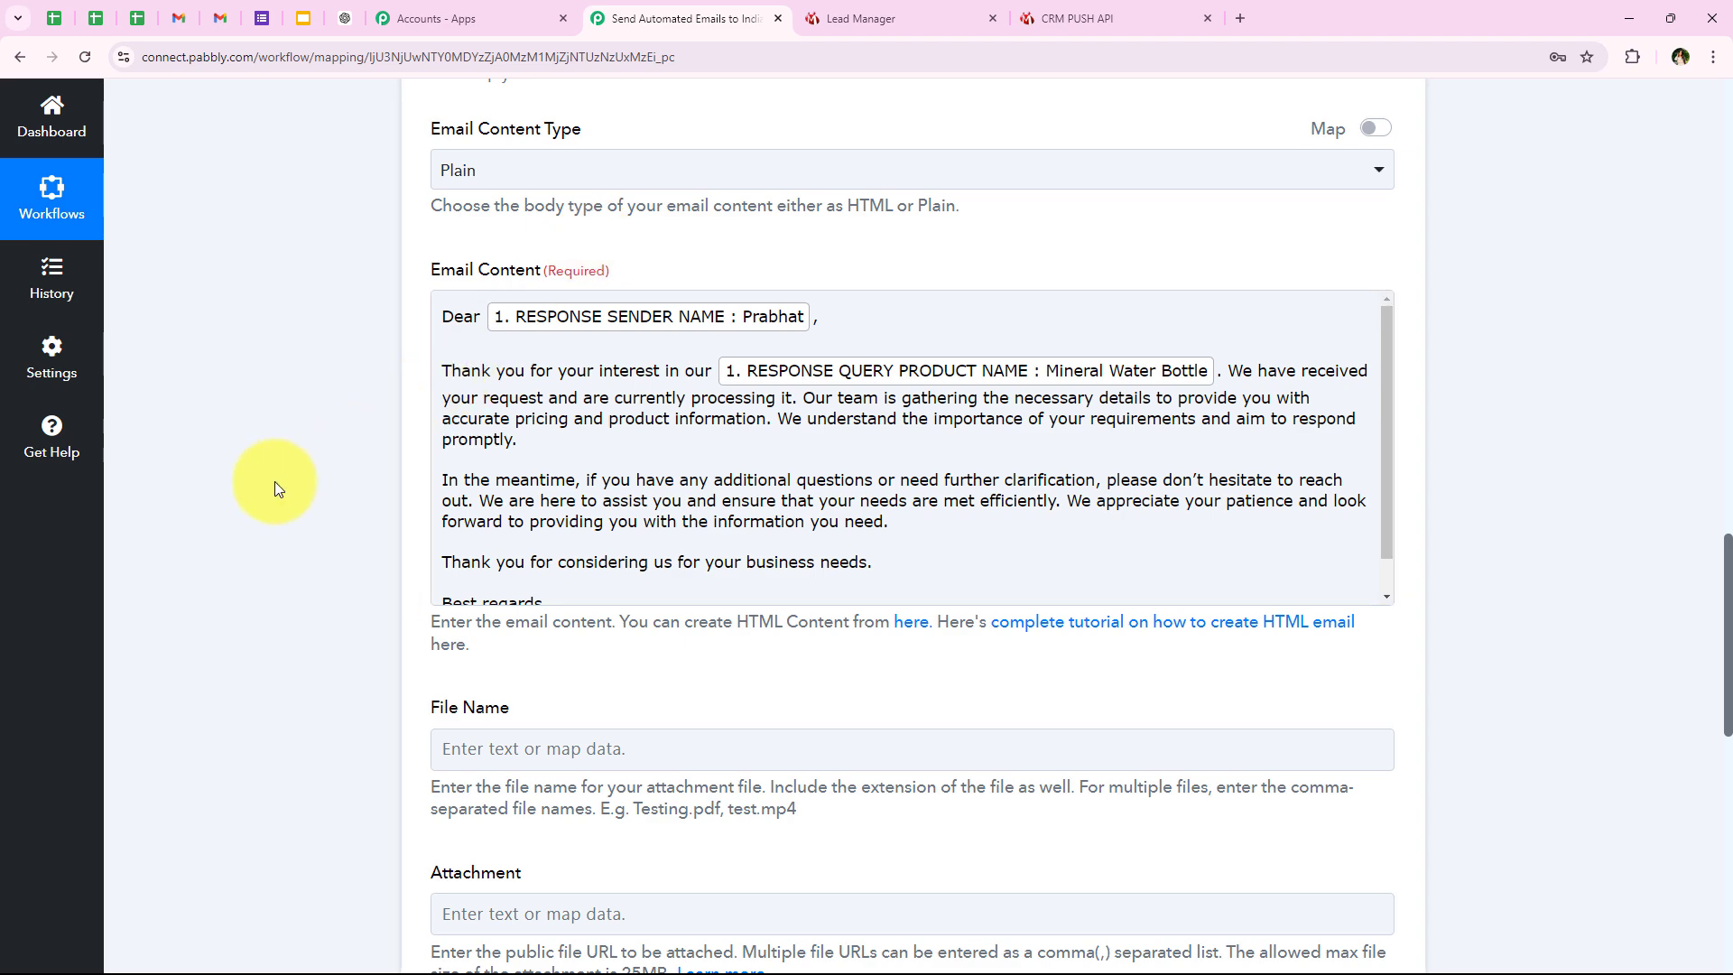
scroll(276, 486, down, 2)
scroll(274, 482, down, 1)
drag(429, 437, 503, 478)
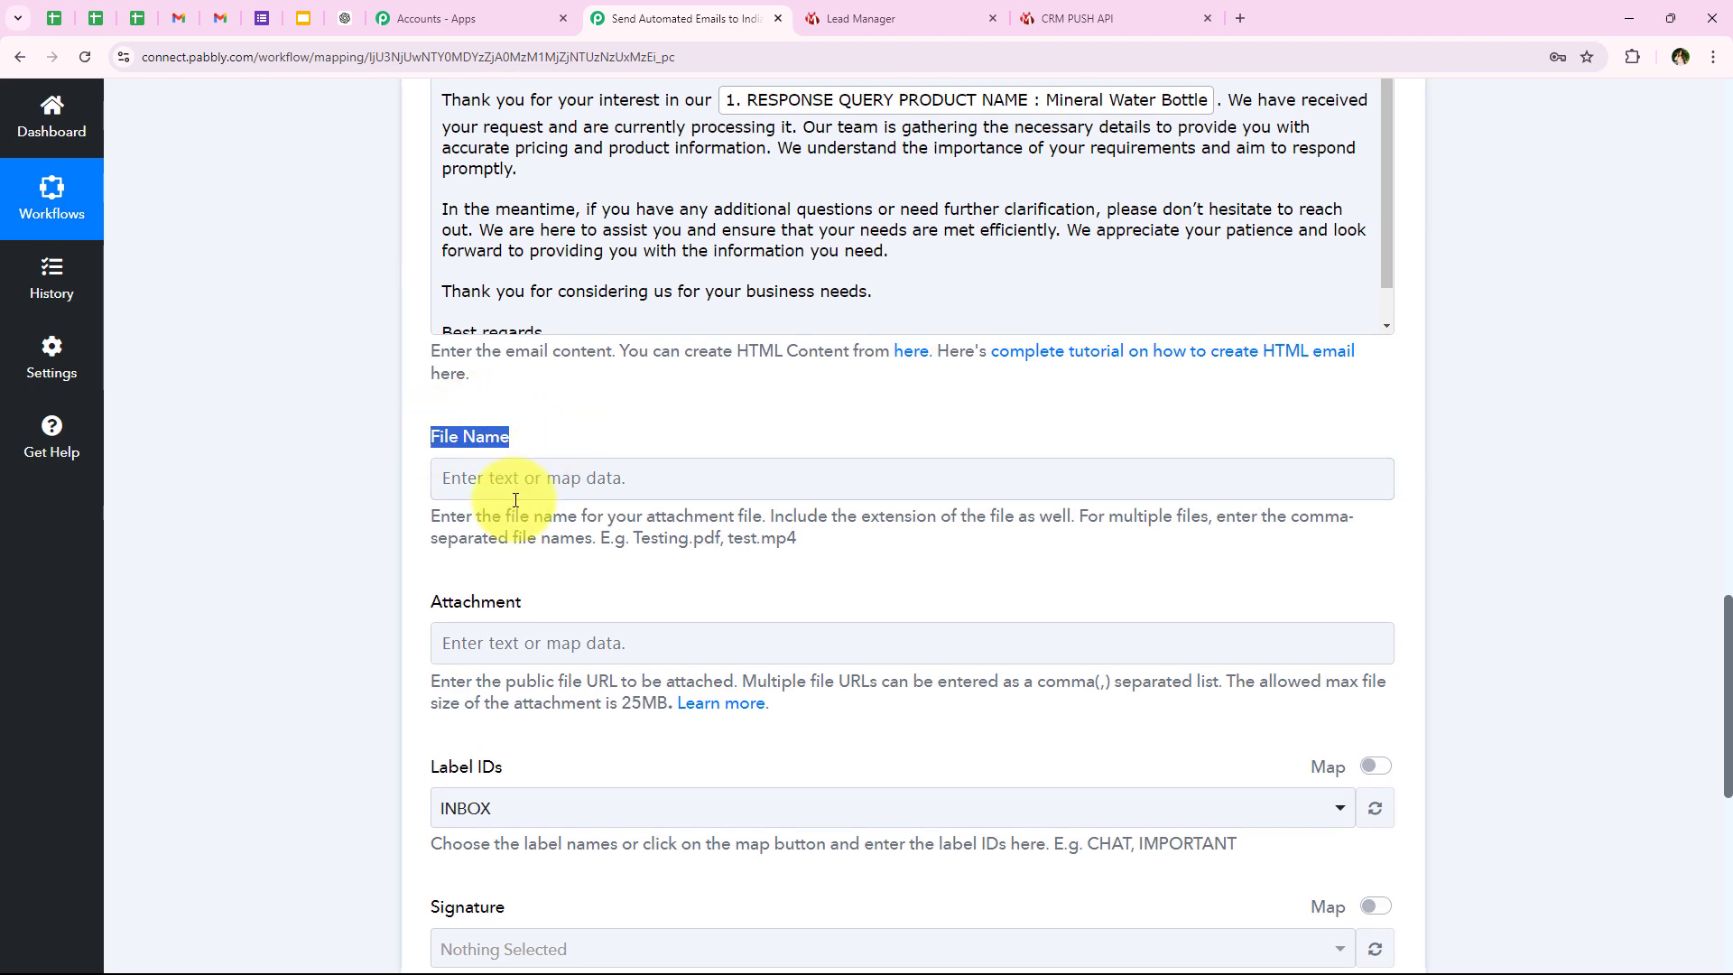
drag(429, 603, 510, 698)
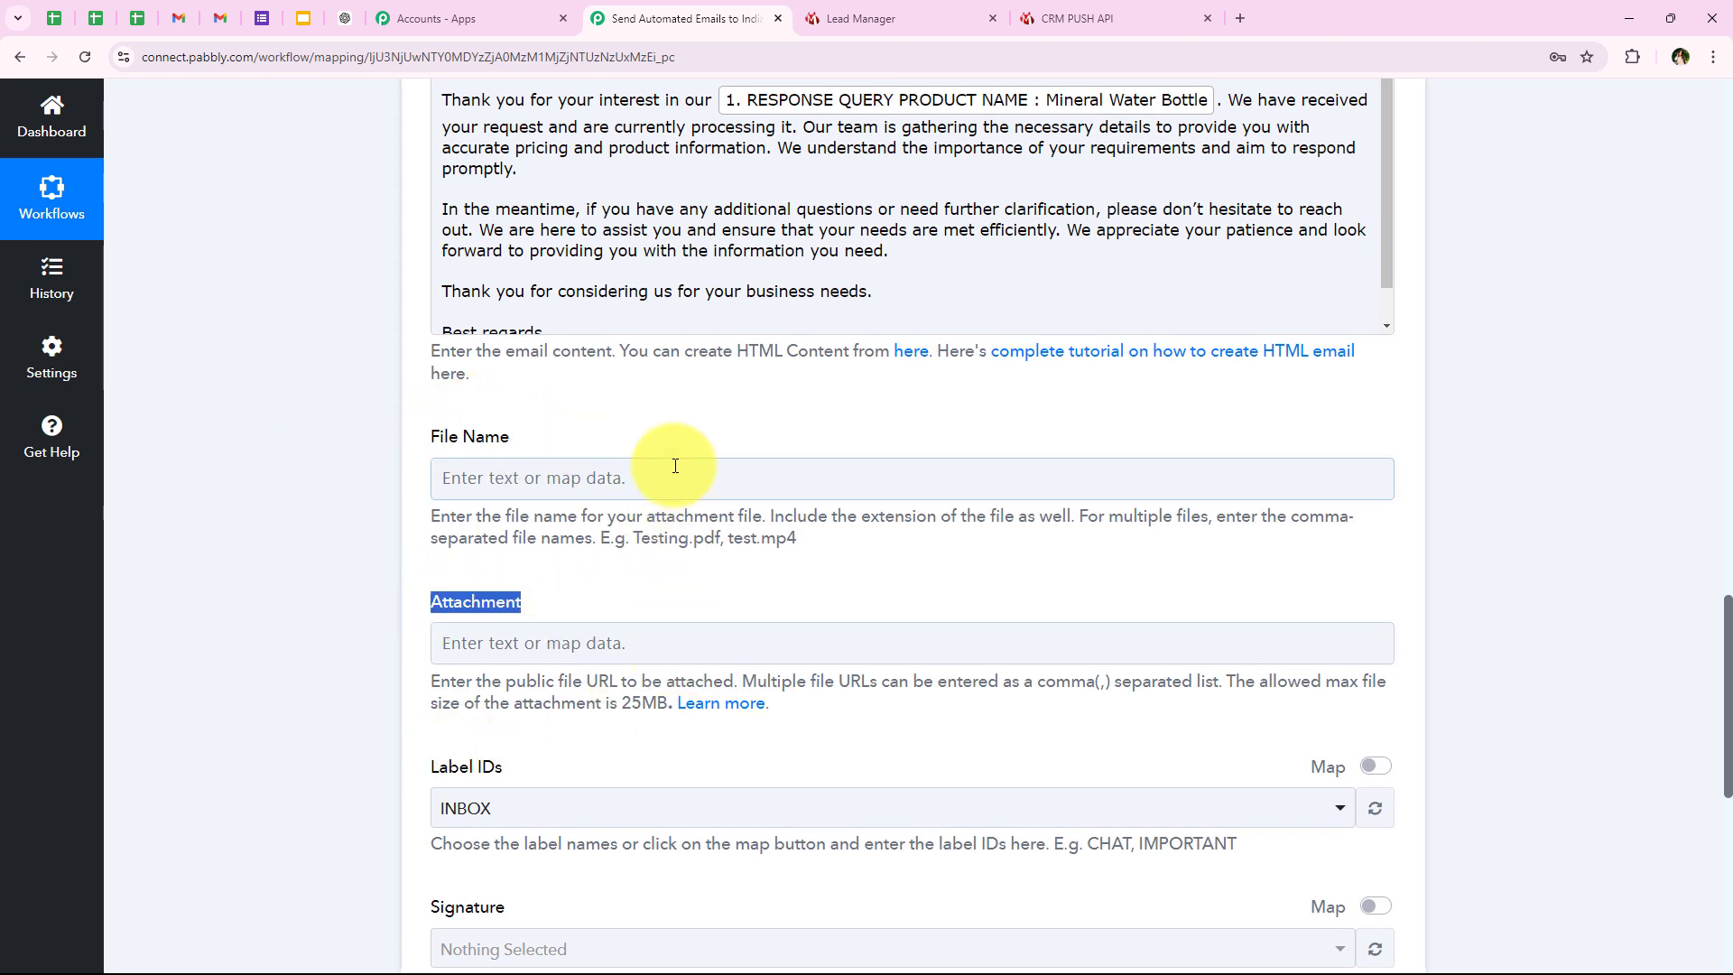
click(233, 538)
click(533, 637)
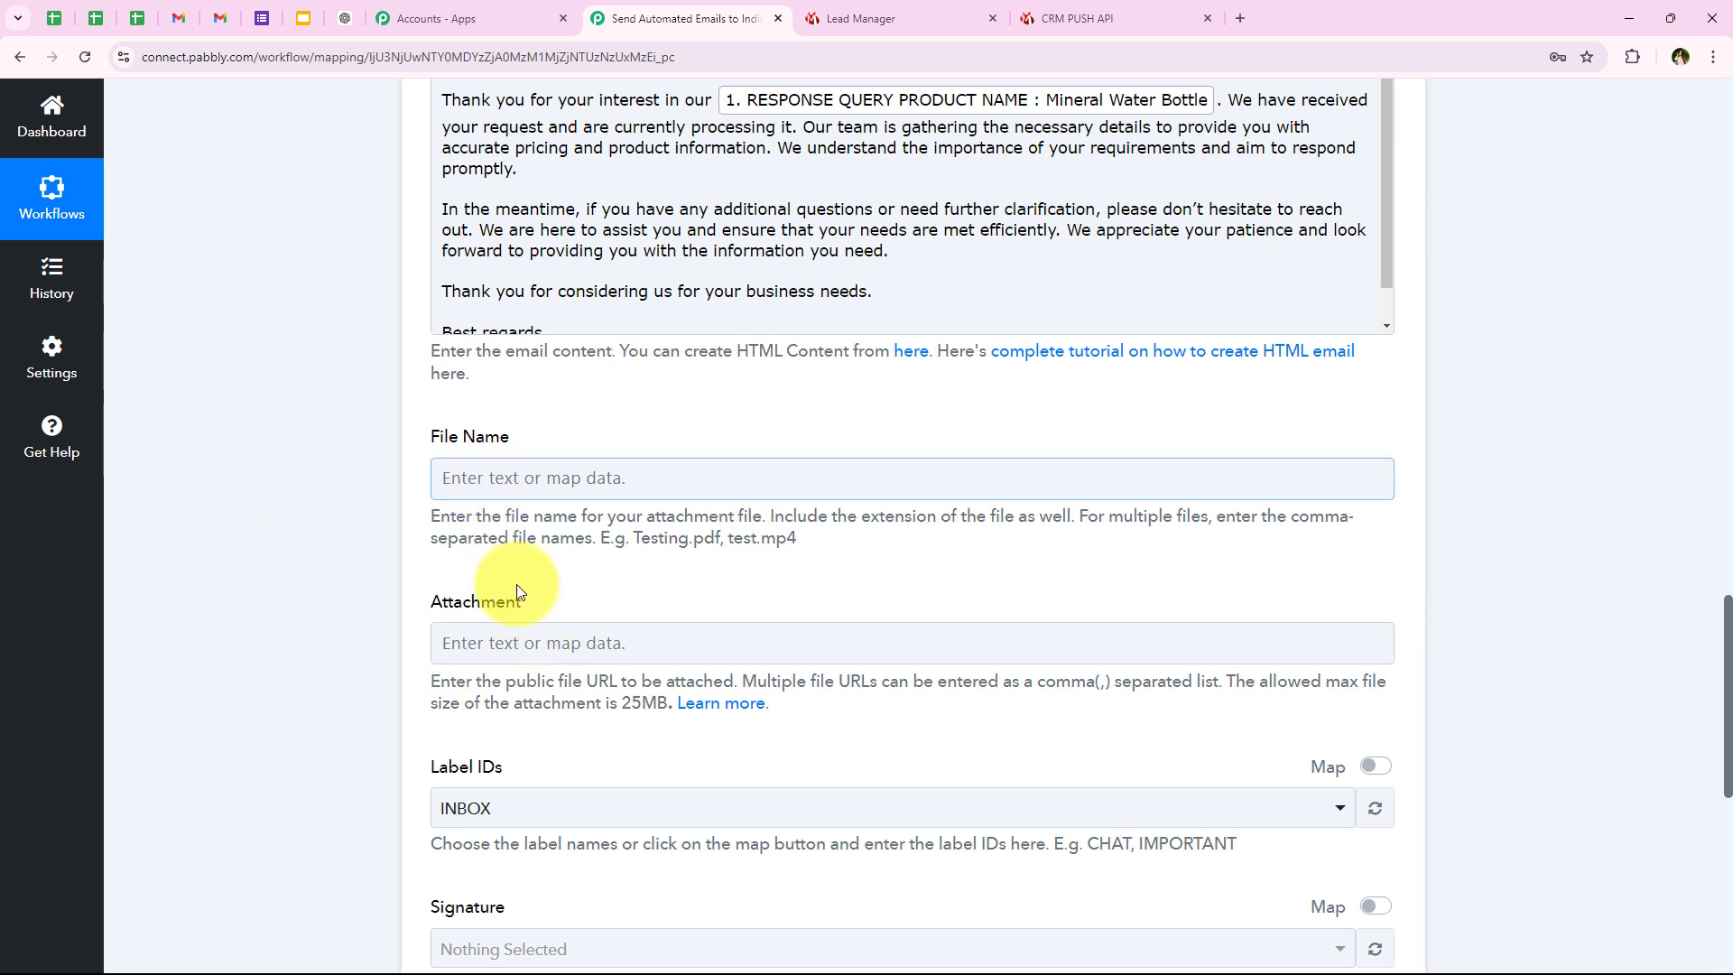
Keep INBOX as the Label ID and leave Signature blank.
scroll(583, 578, down, 4)
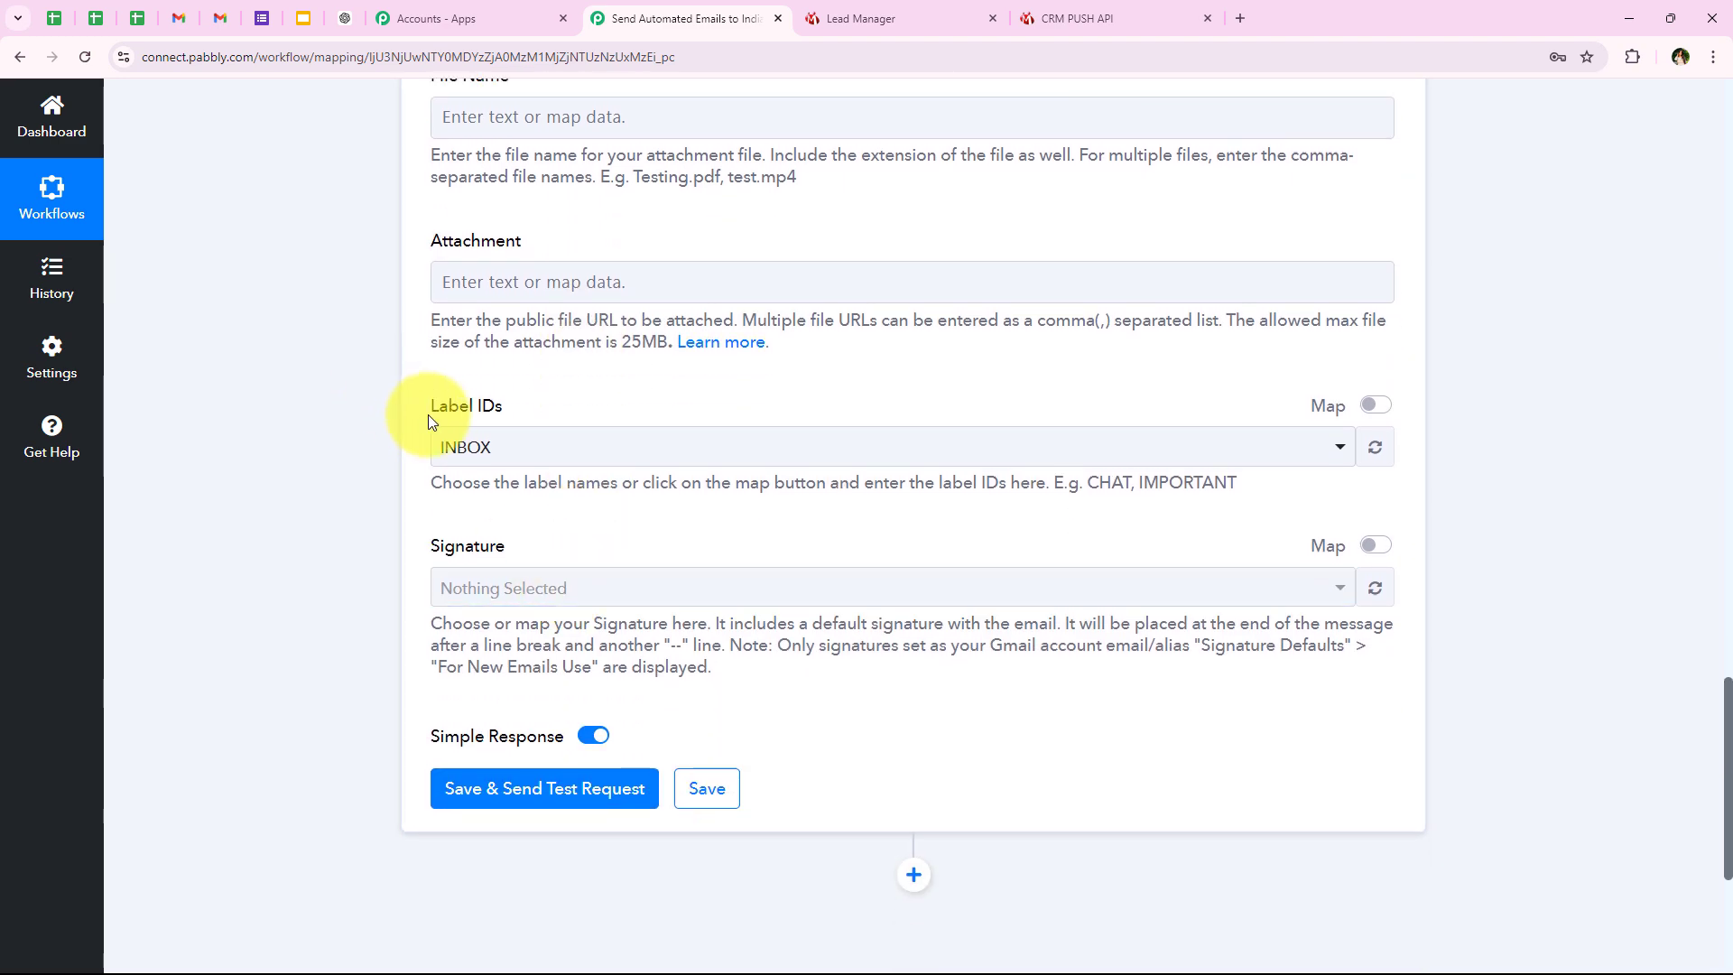
drag(430, 421, 503, 417)
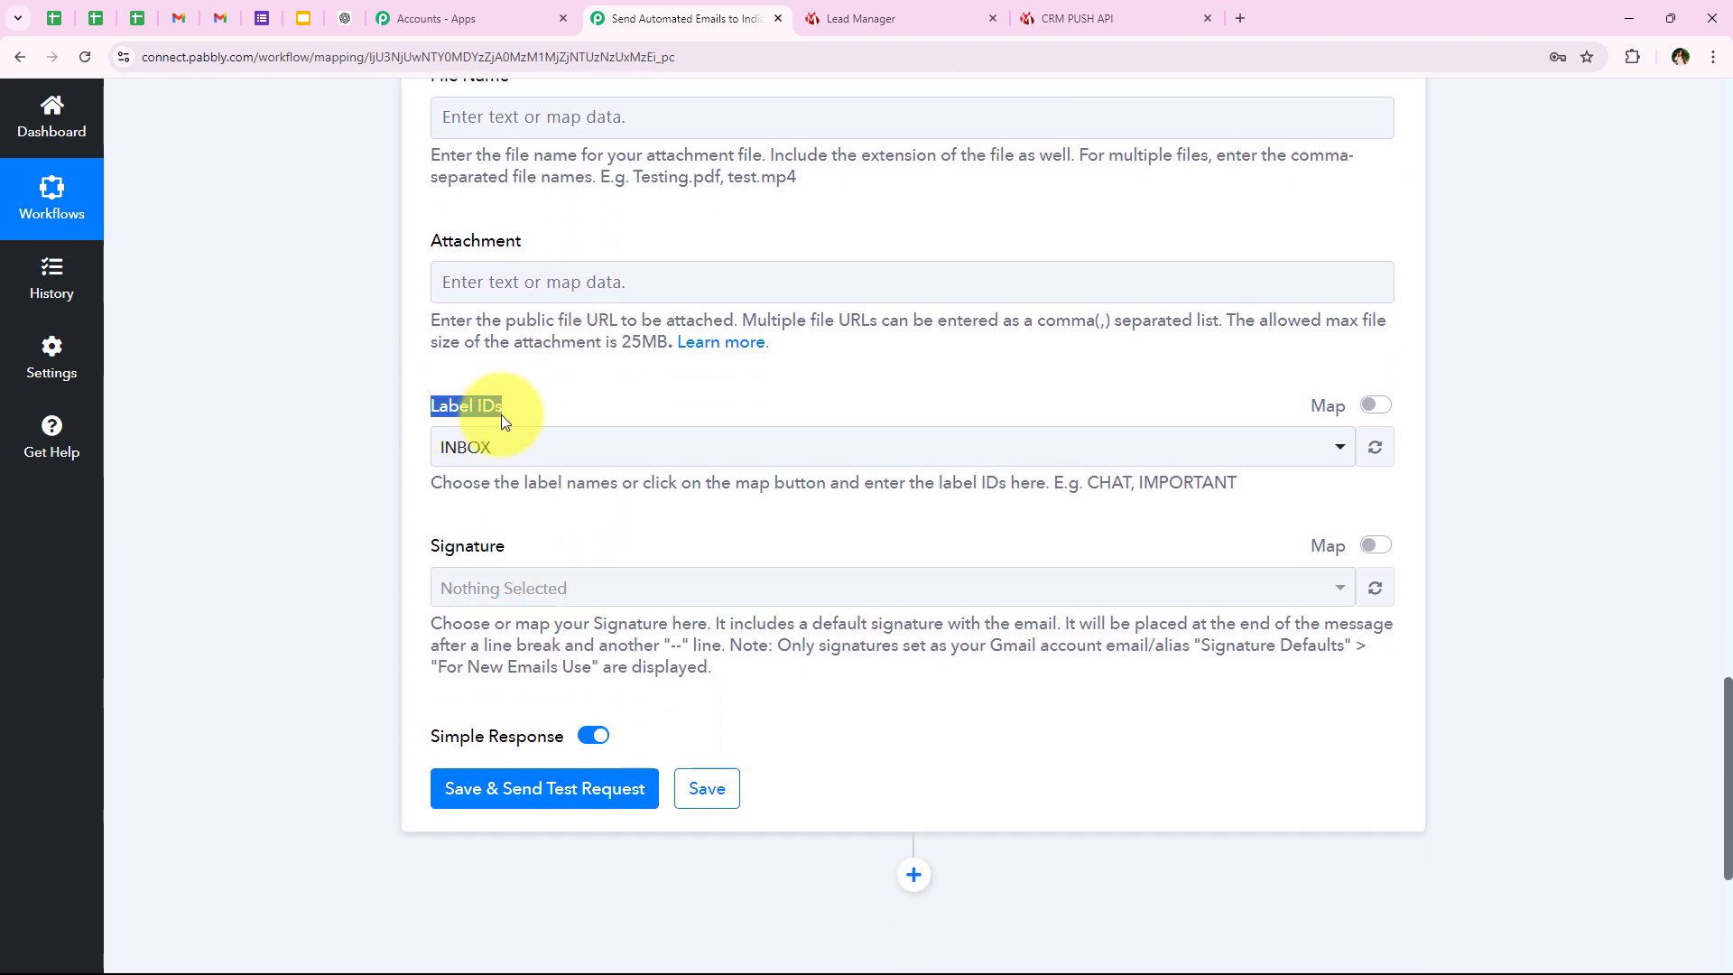
click(499, 449)
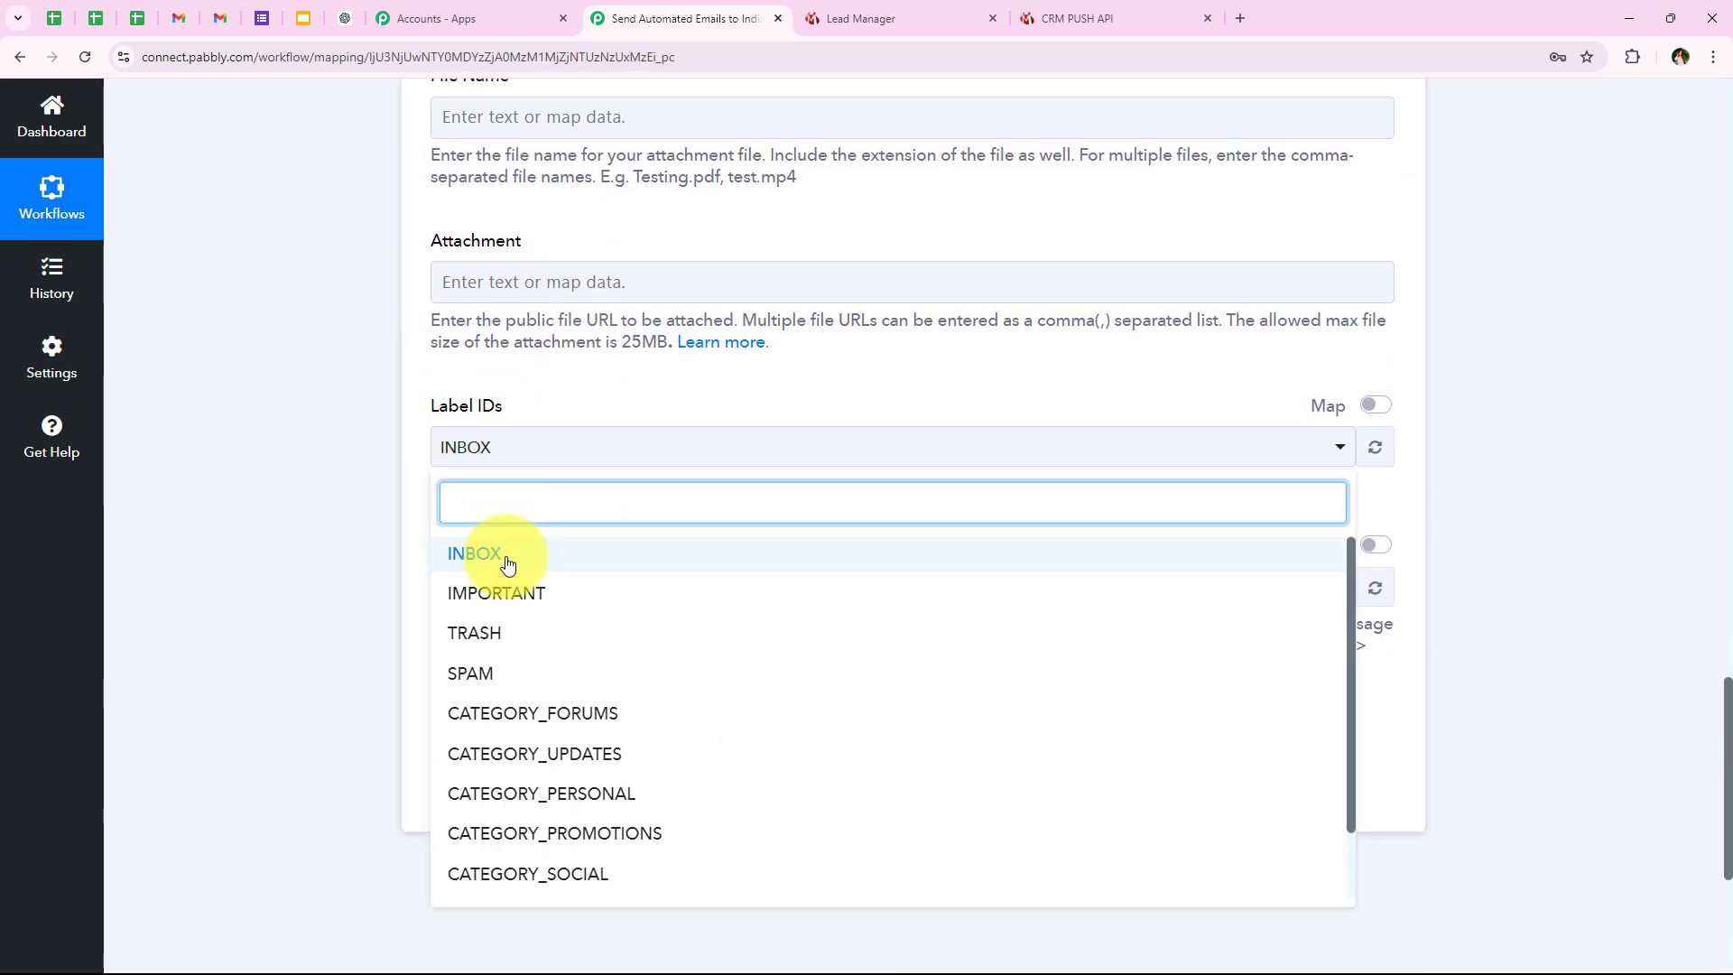
click(508, 554)
scroll(506, 556, down, 1)
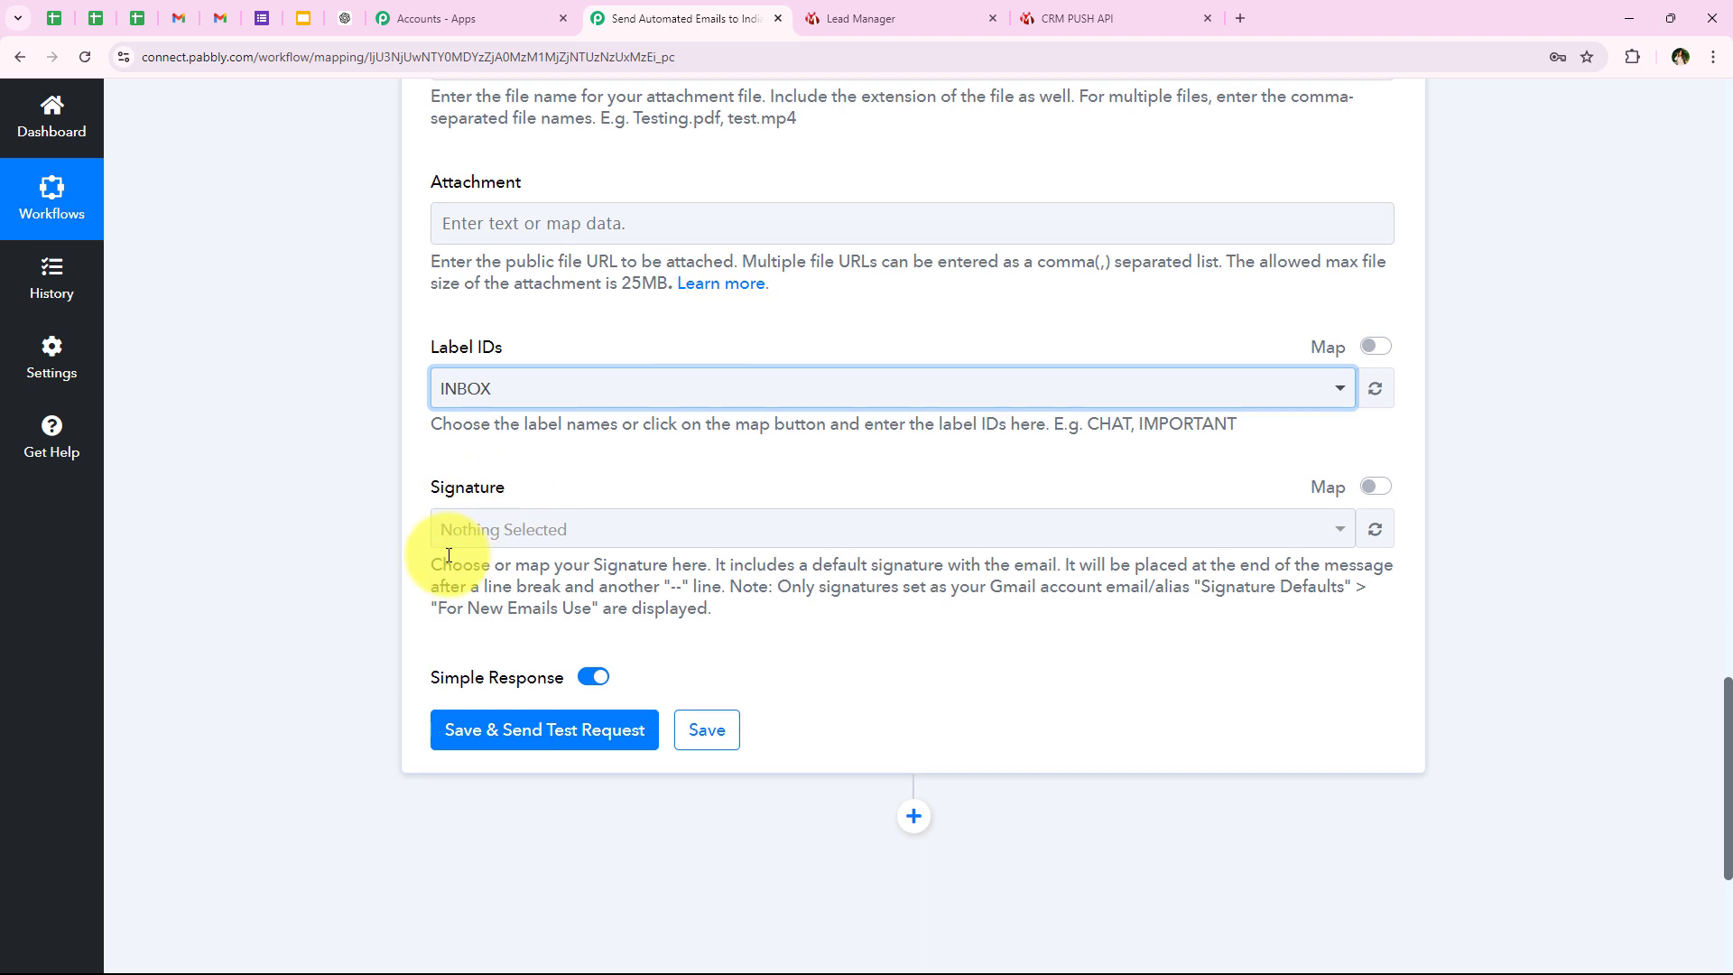
drag(430, 462, 501, 464)
click(353, 518)
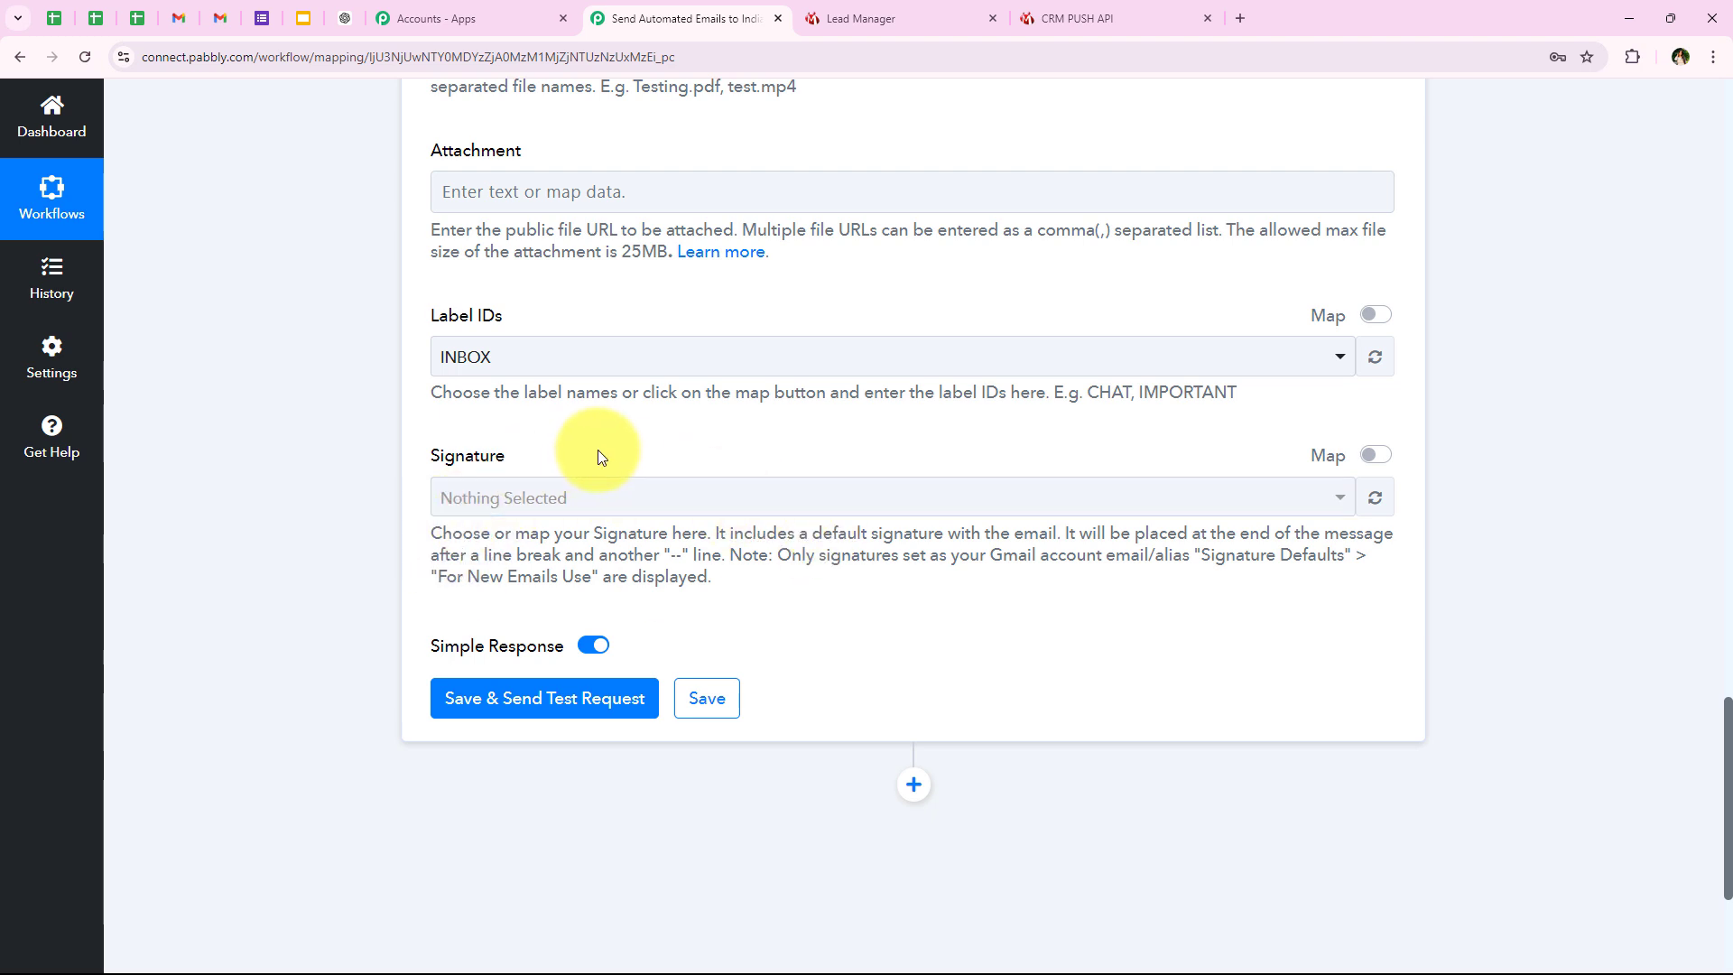
Save and send the test, checking the response subject 'Thank You for Your Inquiry of Mineral Water Bottle'.
click(487, 700)
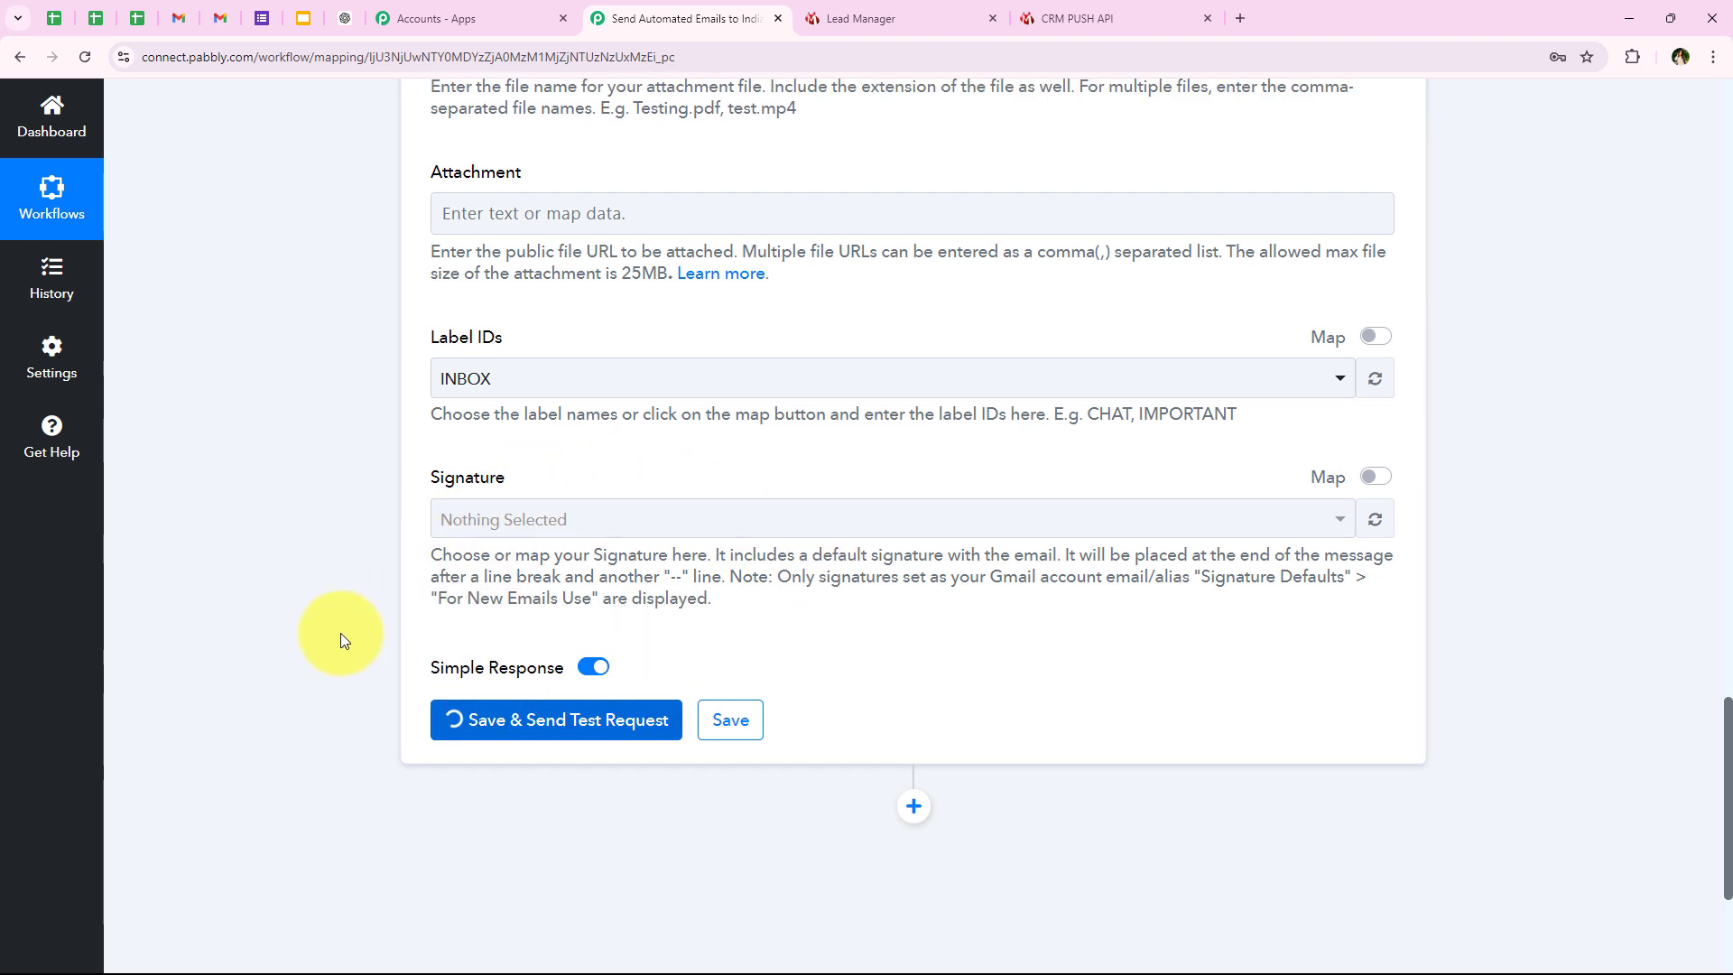
scroll(336, 658, up, 1)
scroll(336, 658, down, 3)
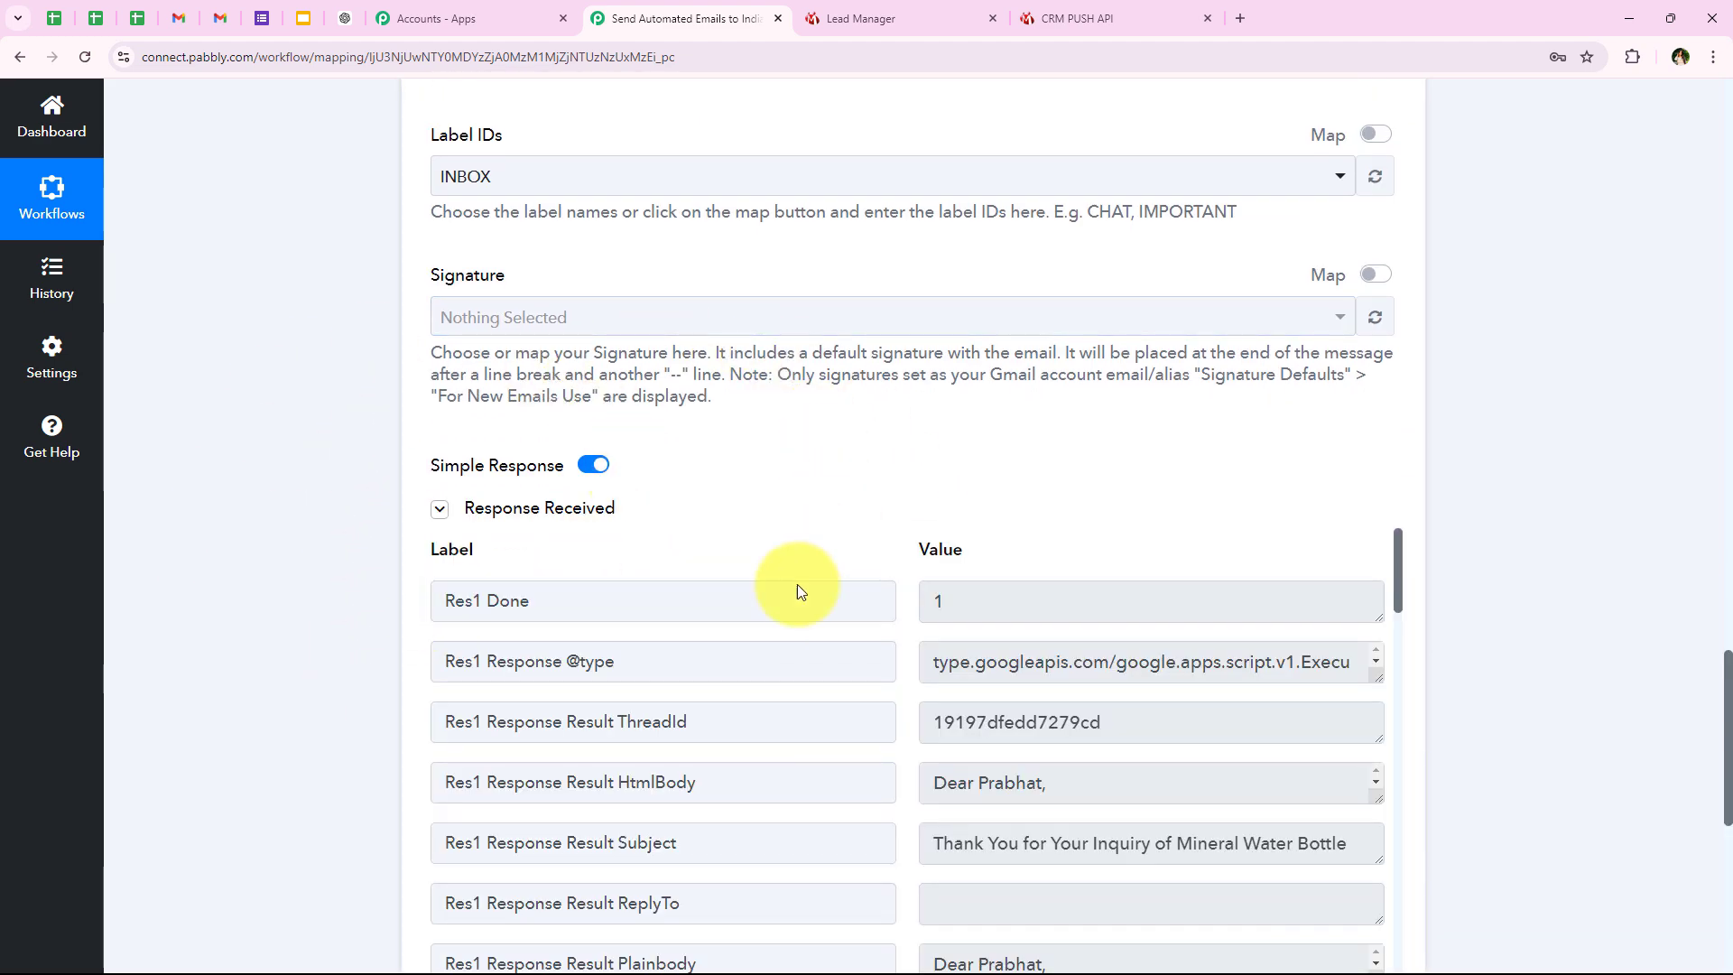
scroll(820, 452, down, 1)
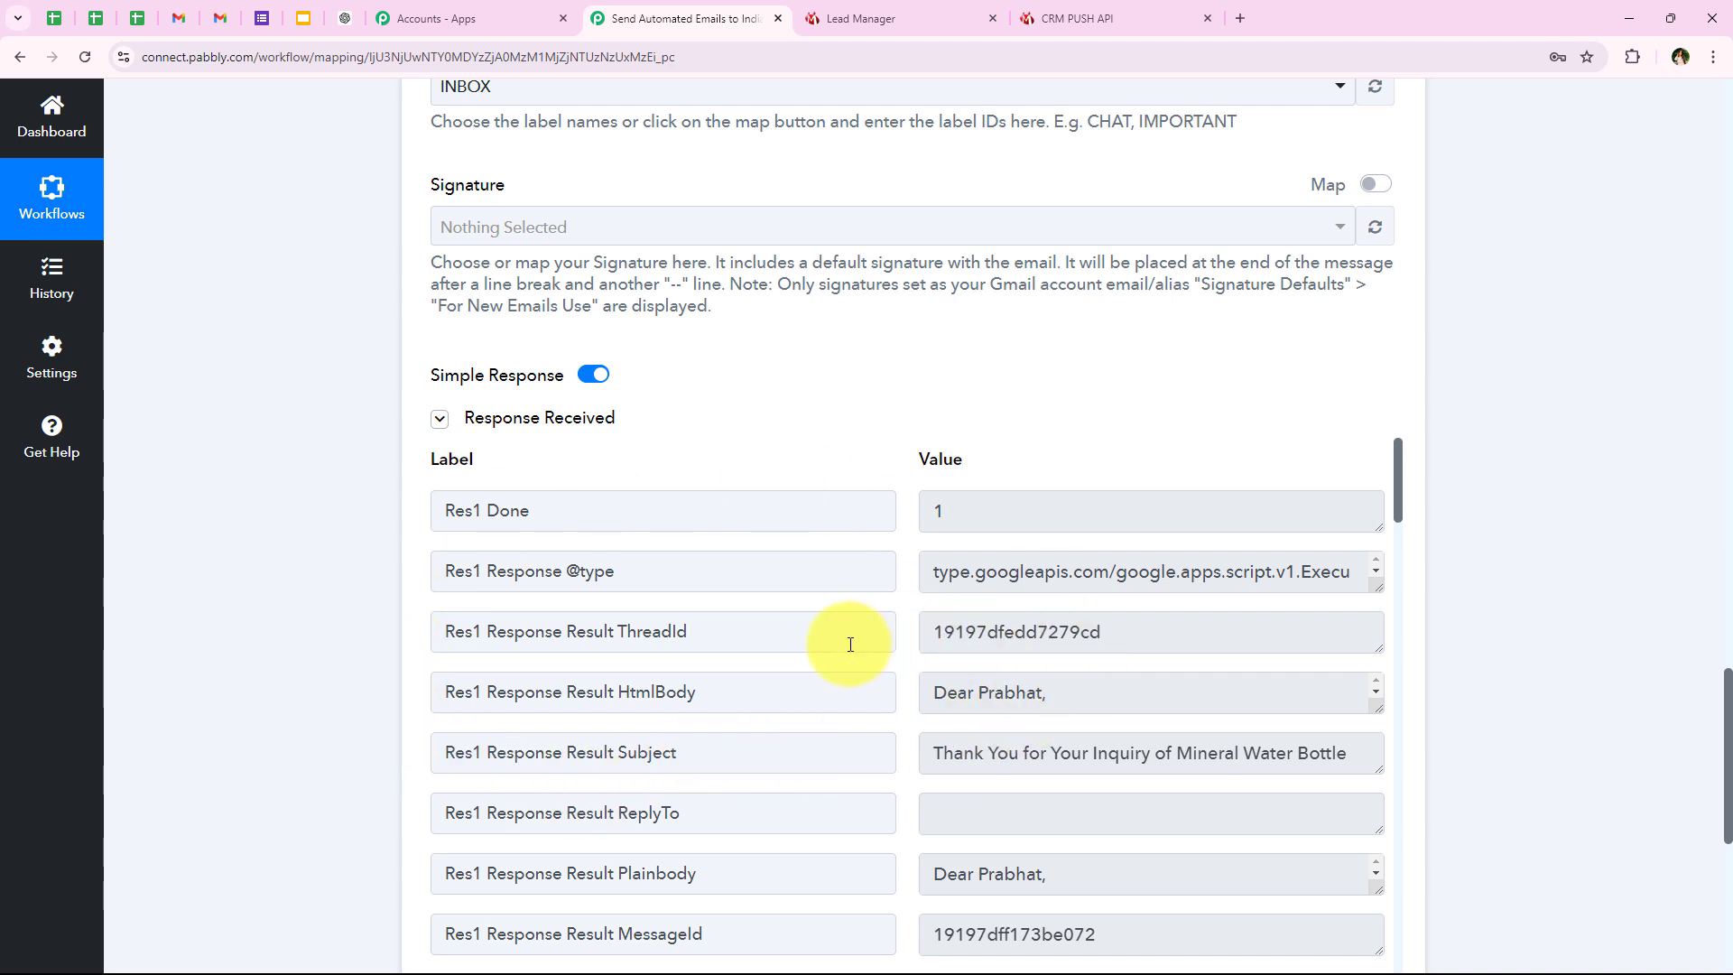
drag(1052, 691, 1001, 691)
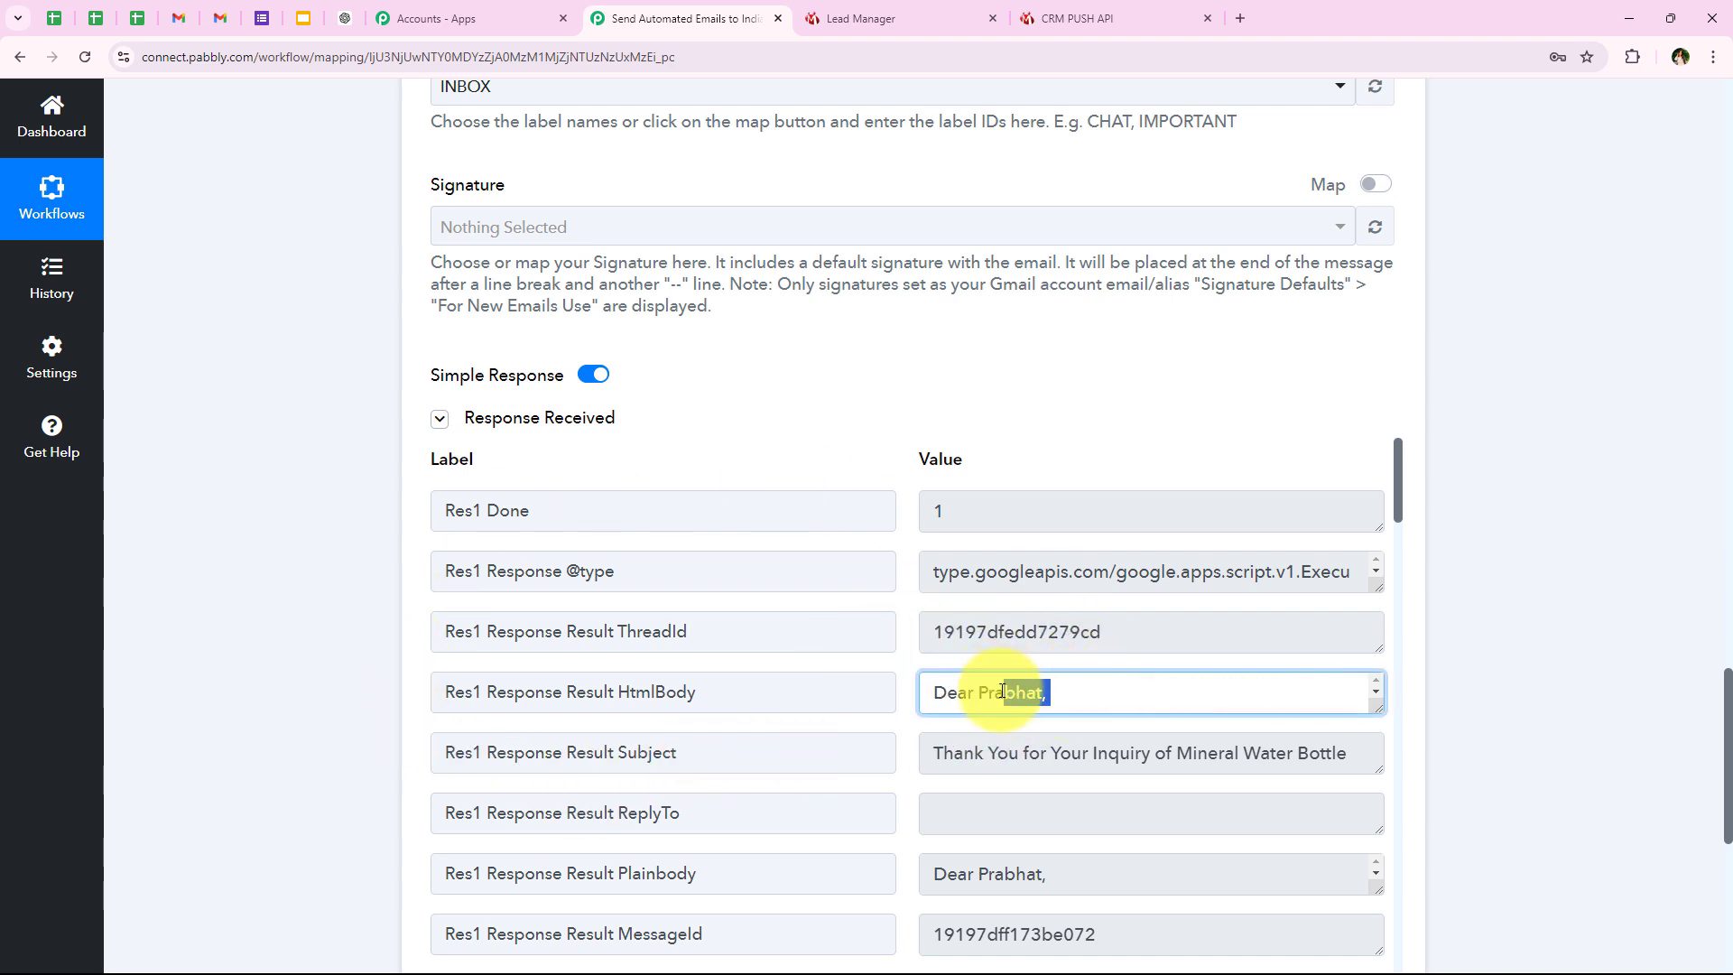
scroll(1173, 695, down, 5)
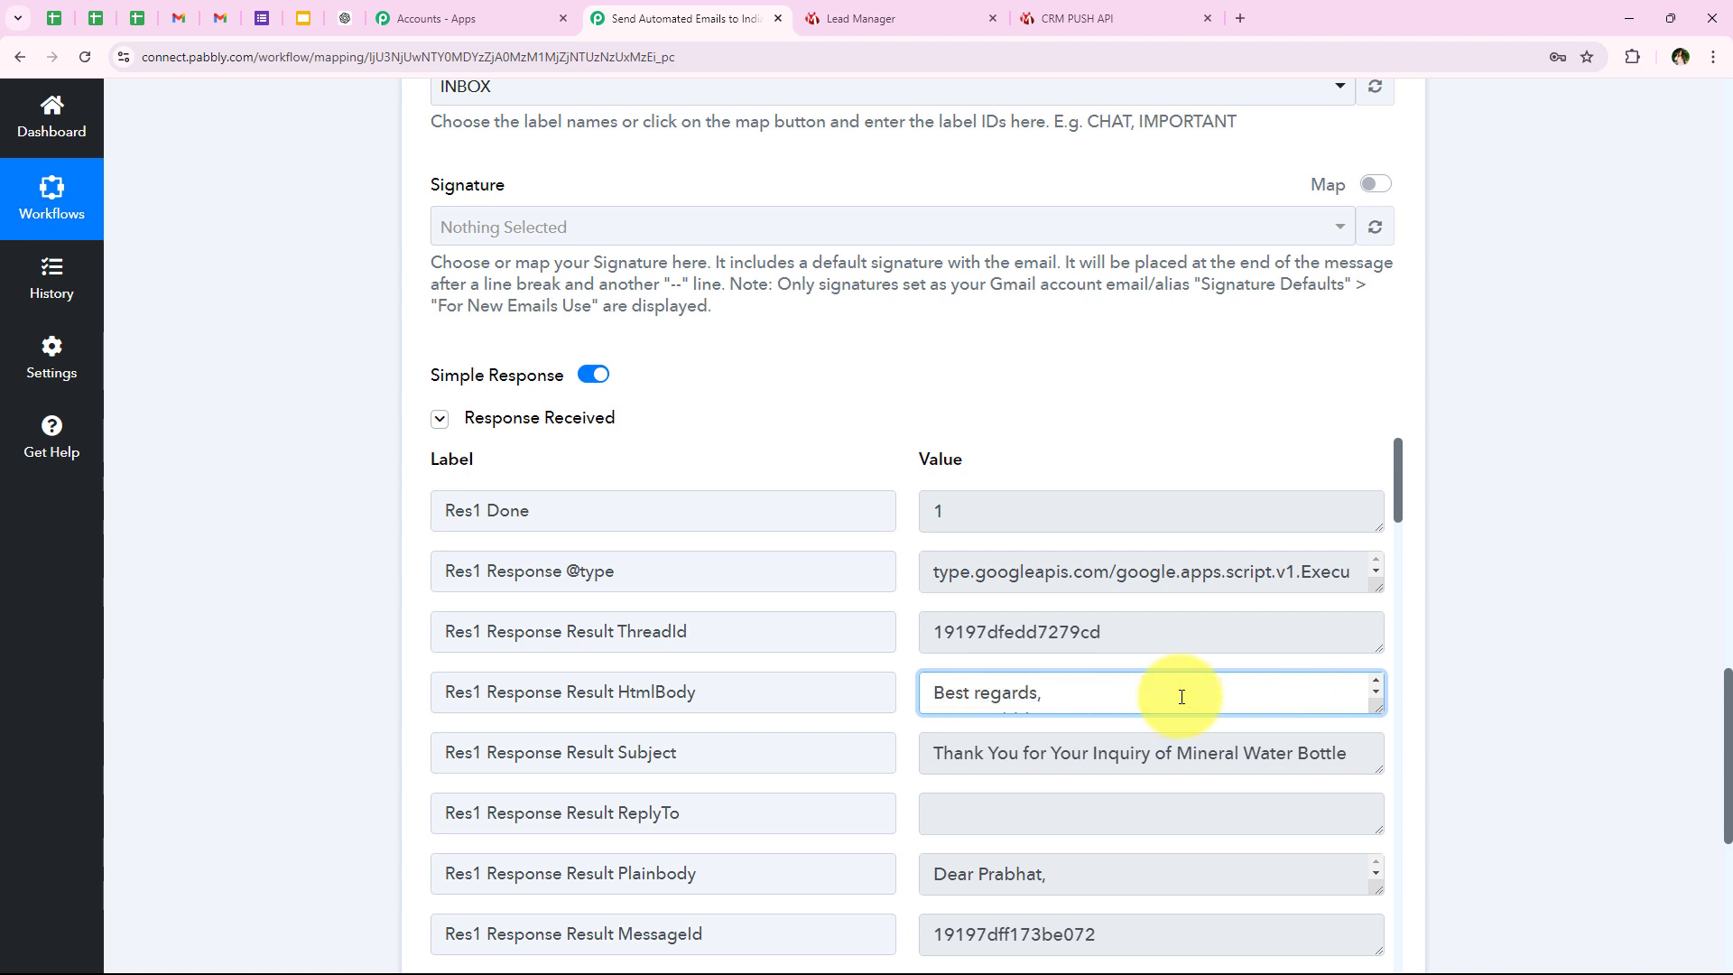
scroll(1181, 697, down, 1)
middle_click(370, 676)
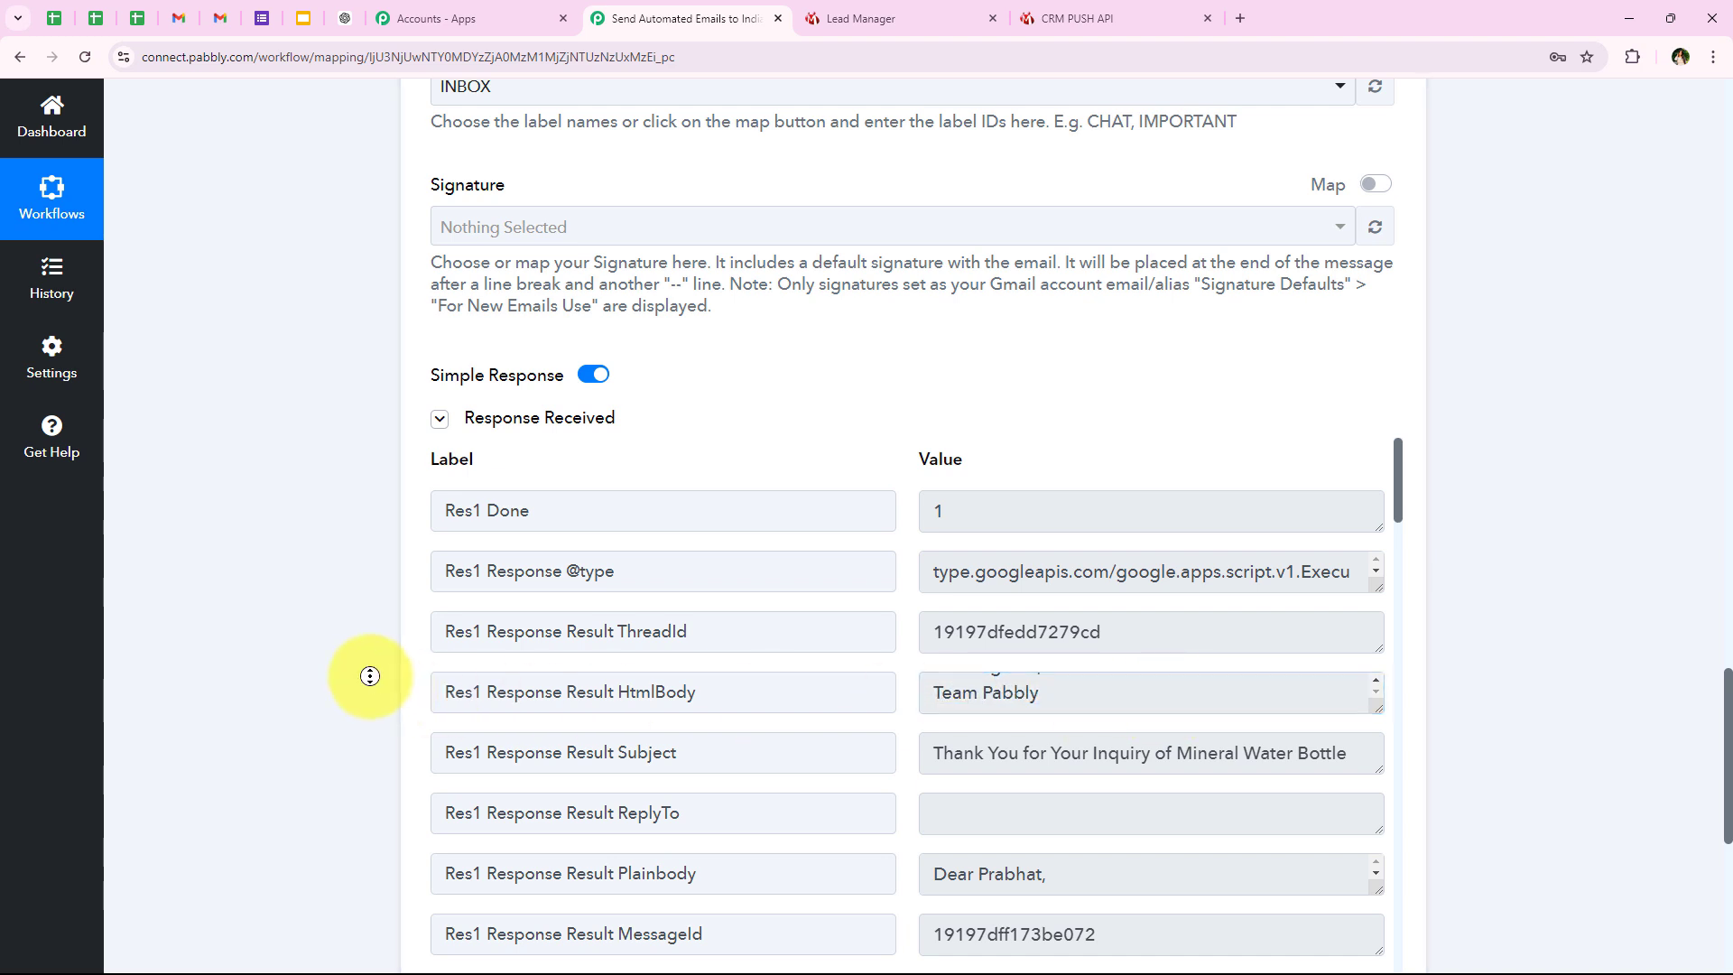
Check the sent 'Thank You for Your Inquiry of Mineral Water Bottle' email's personalized greeting and body.
click(179, 18)
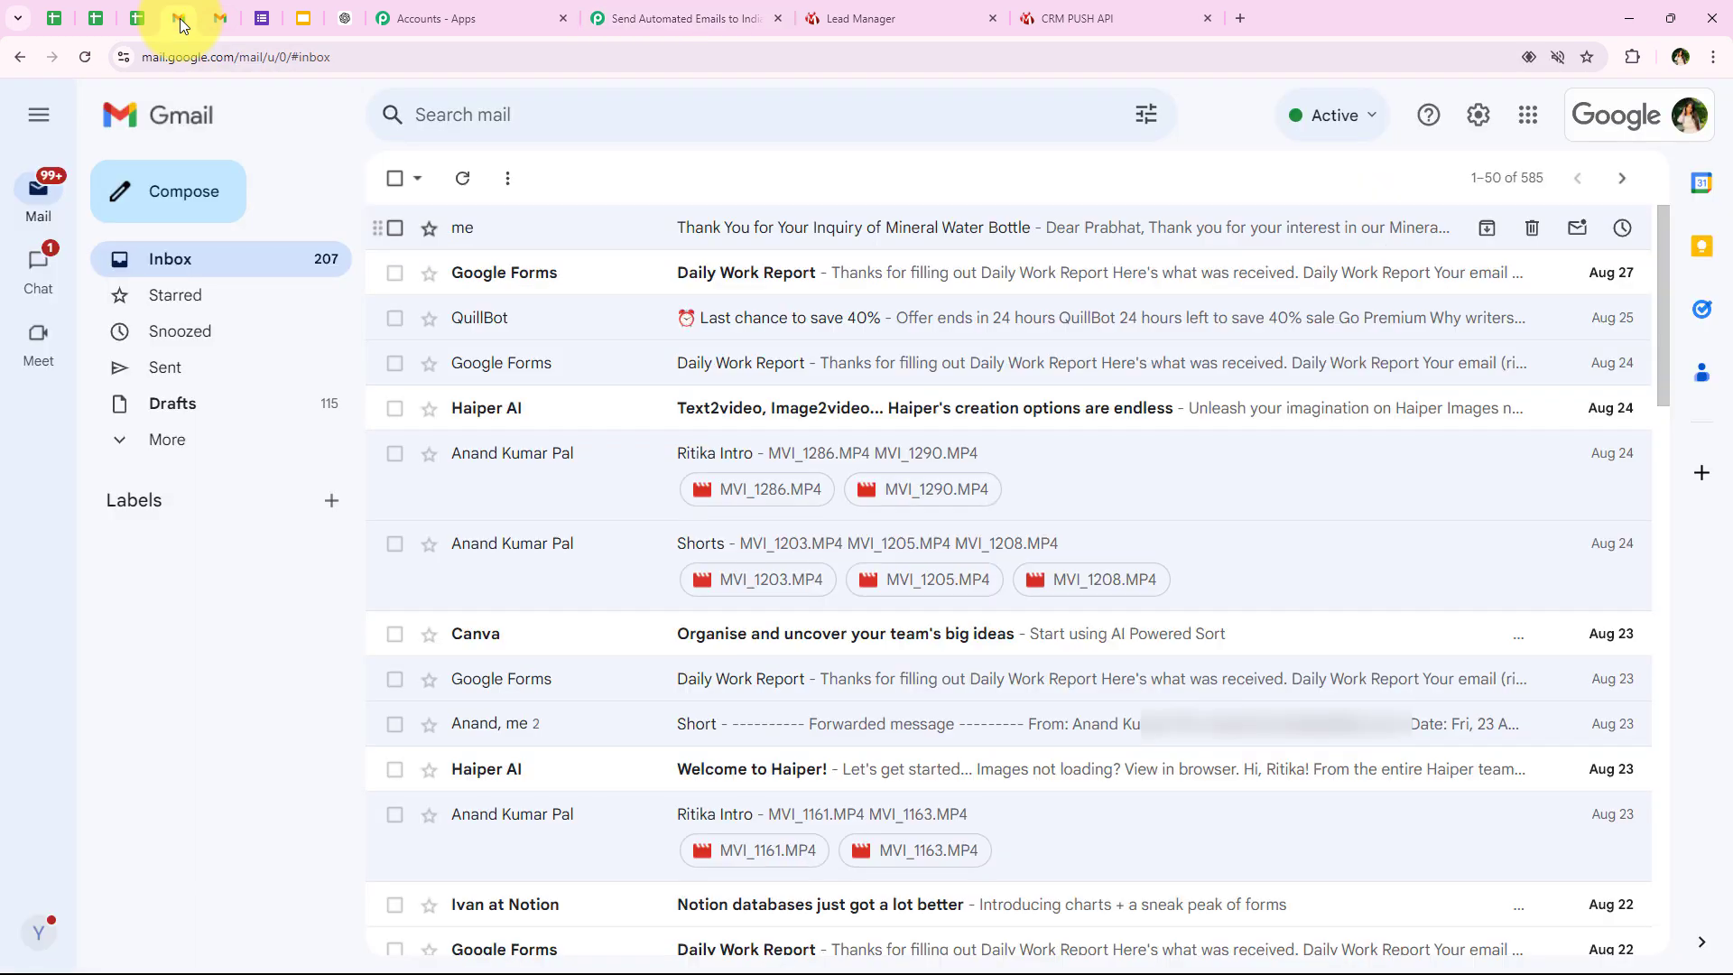
click(166, 367)
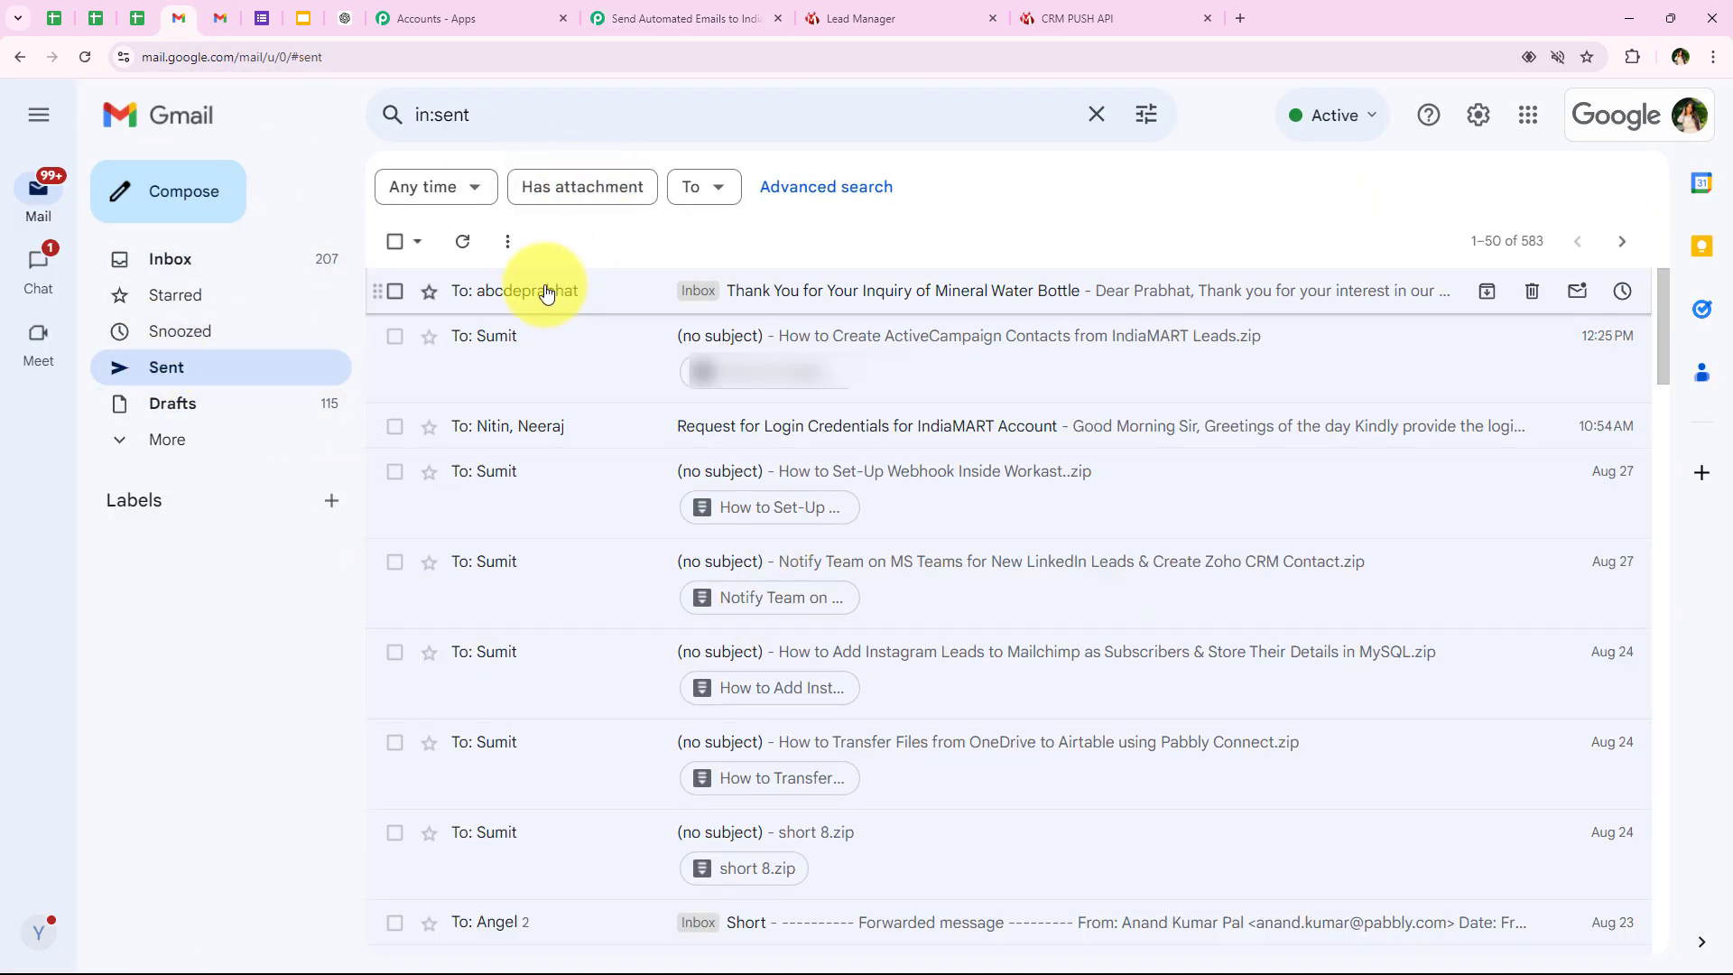
click(549, 295)
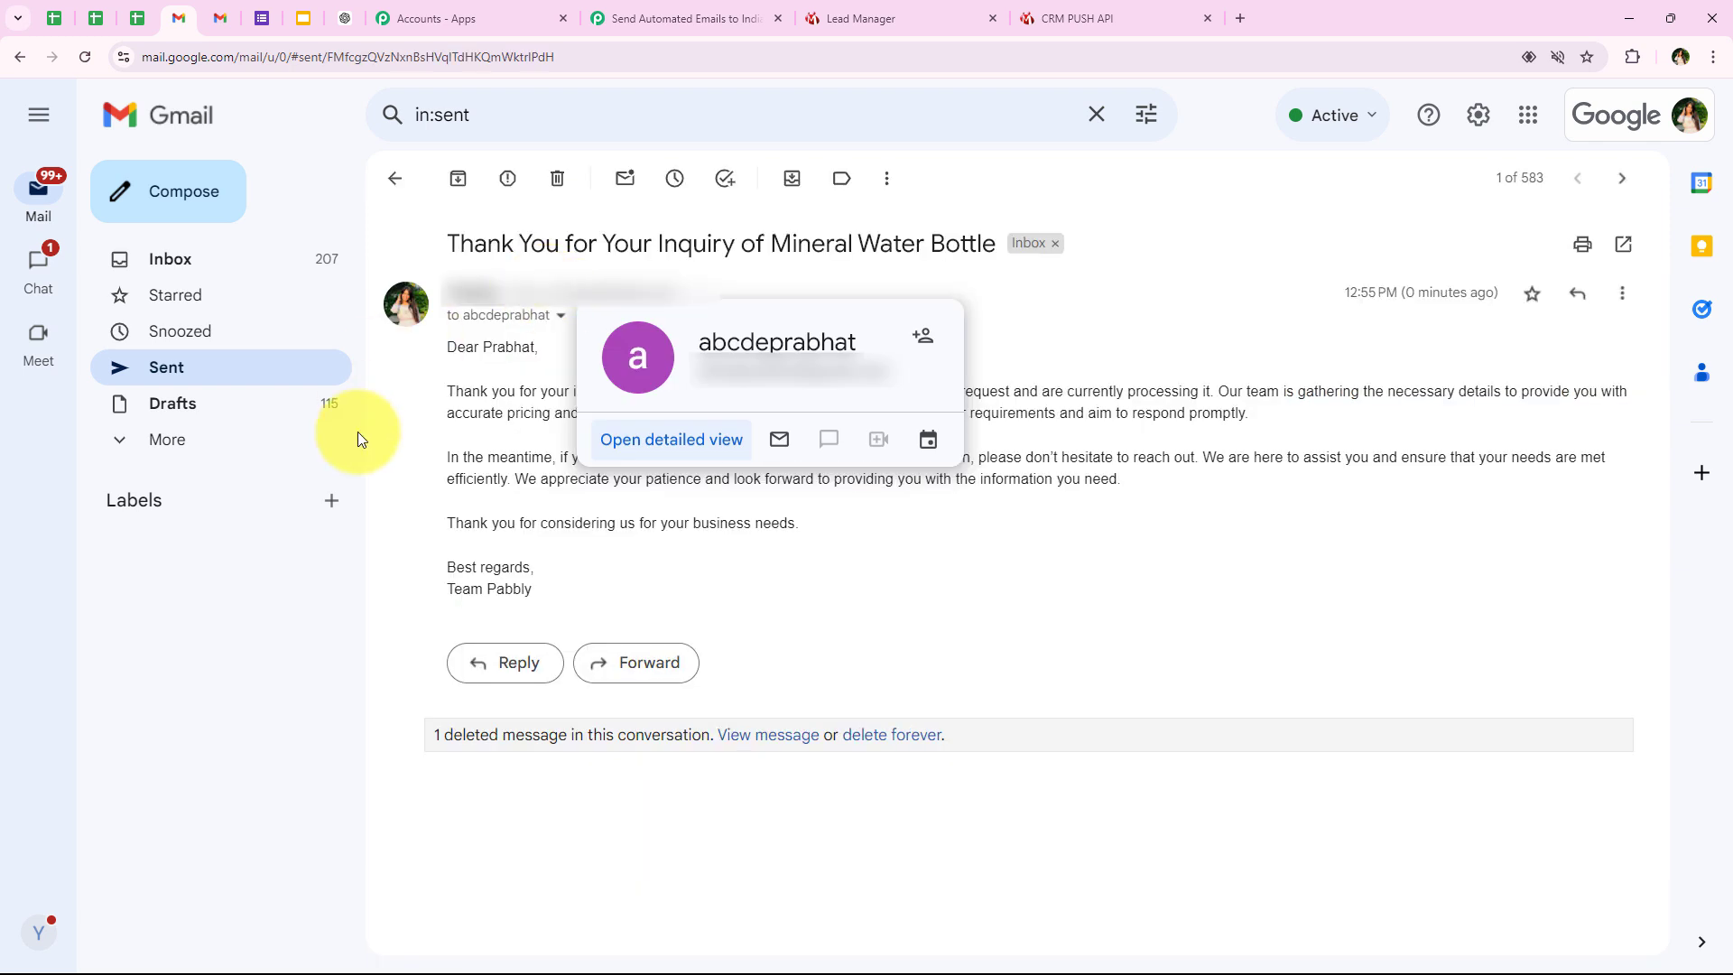
drag(424, 352, 528, 352)
click(535, 354)
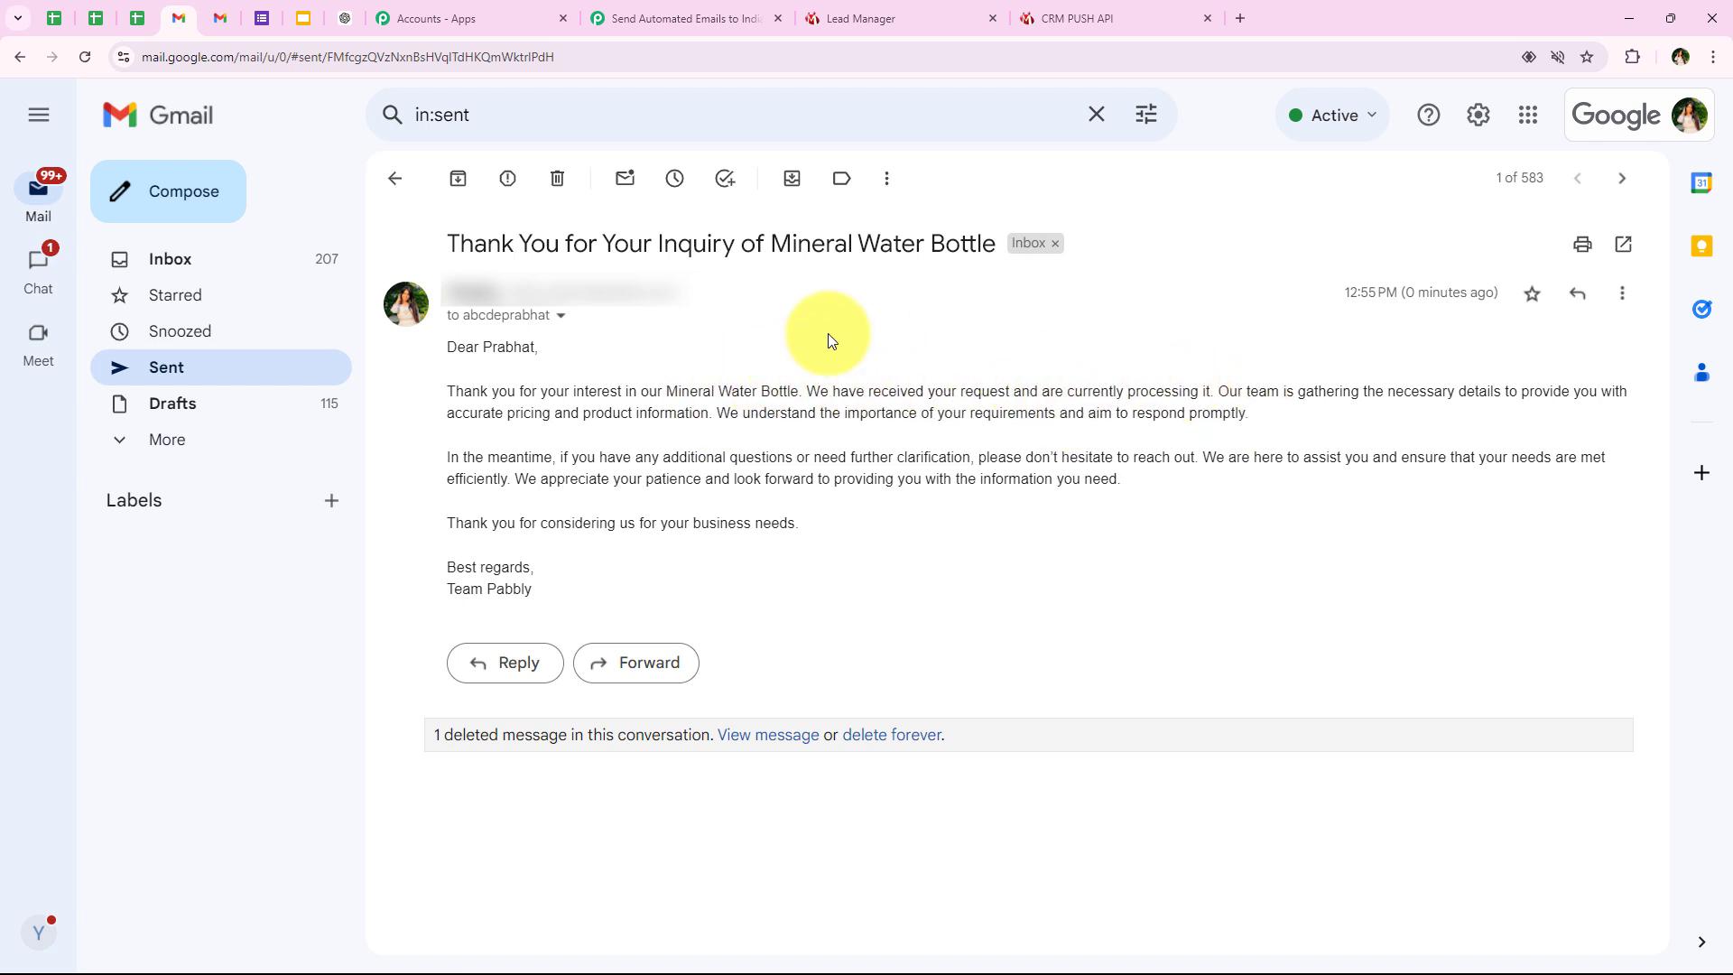
drag(880, 533, 505, 411)
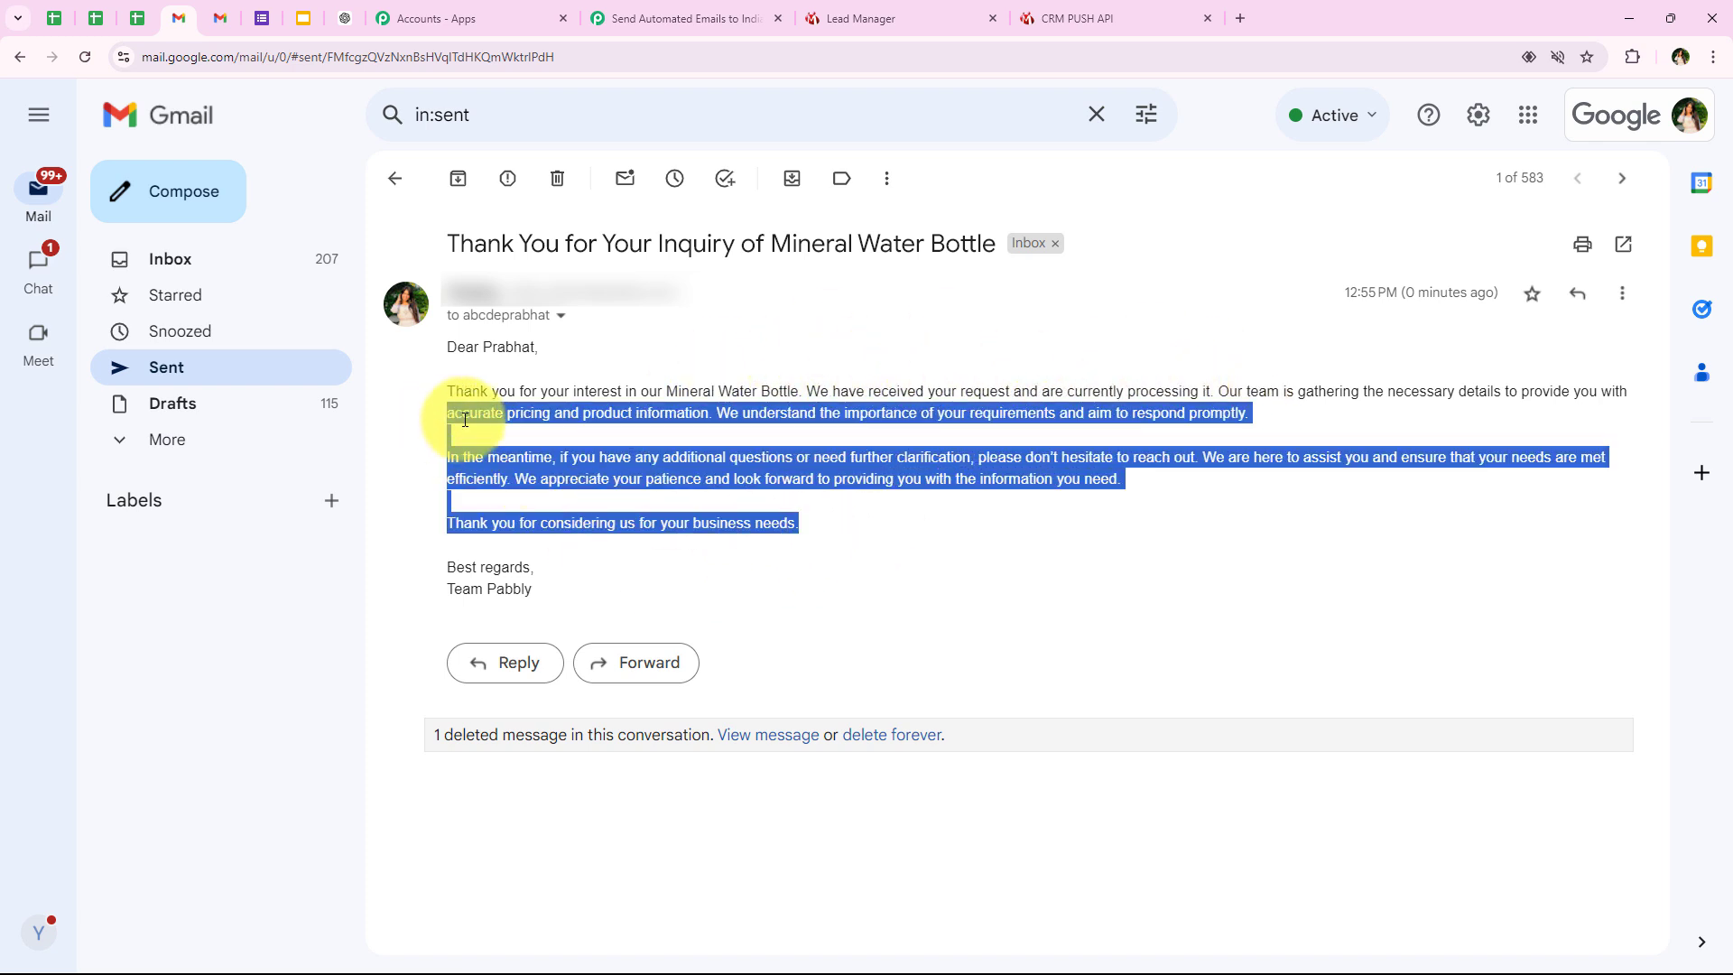
click(578, 550)
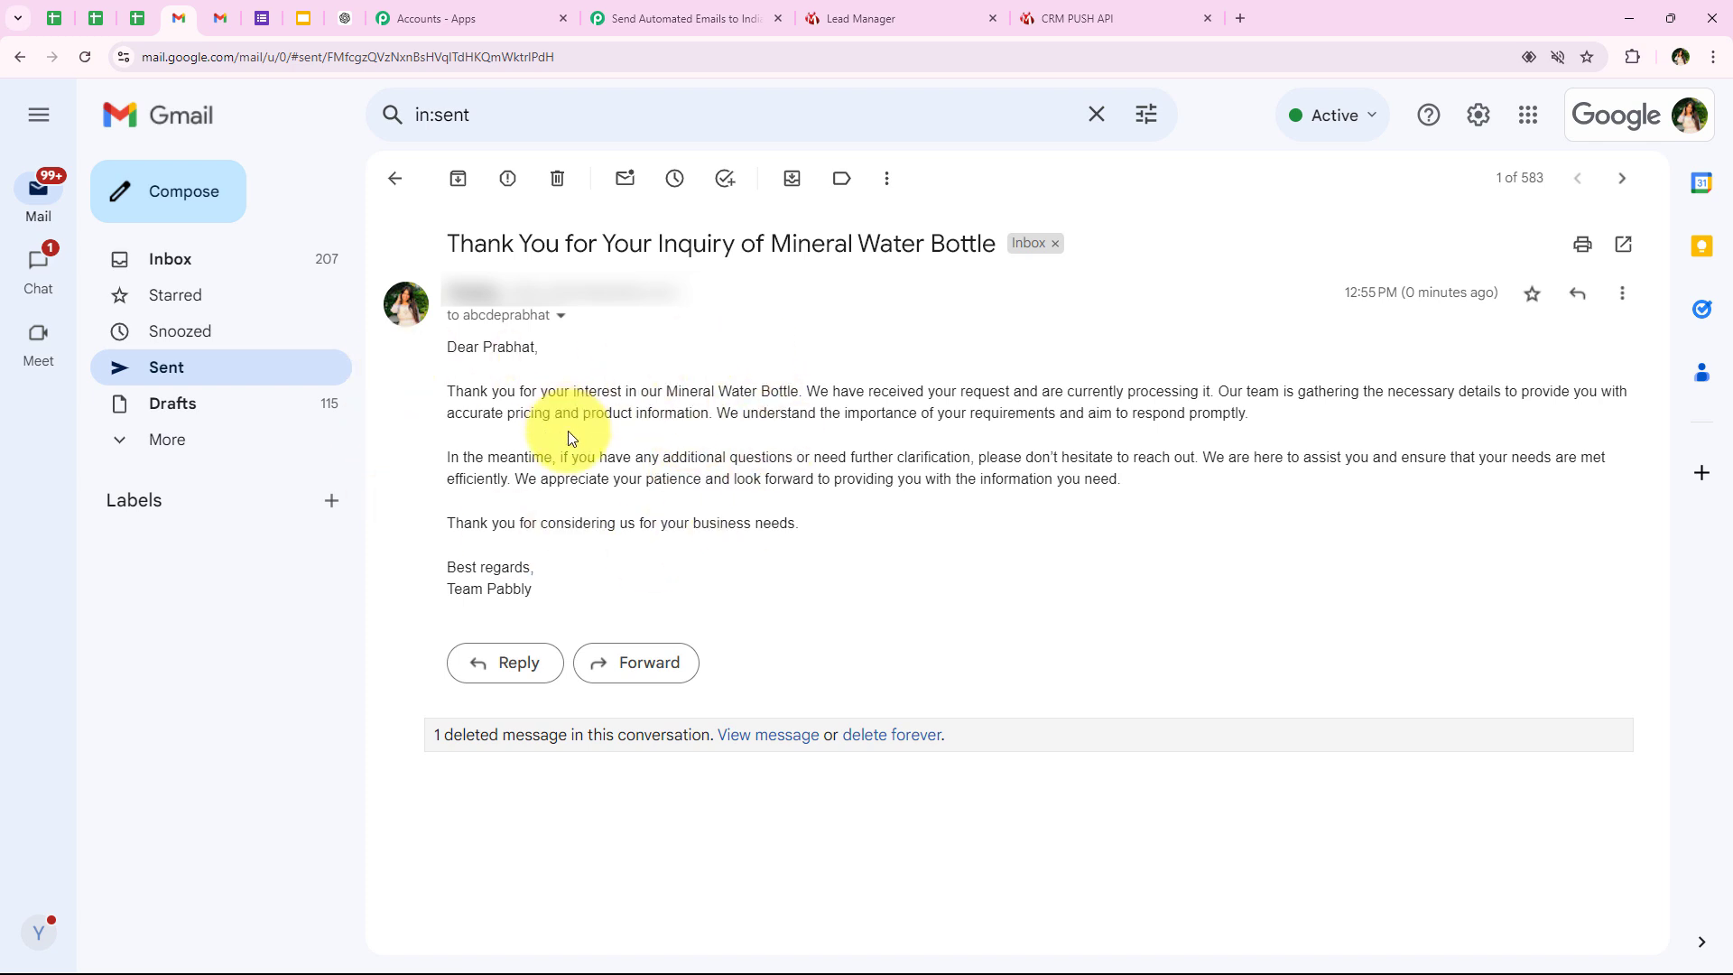
double_click(508, 349)
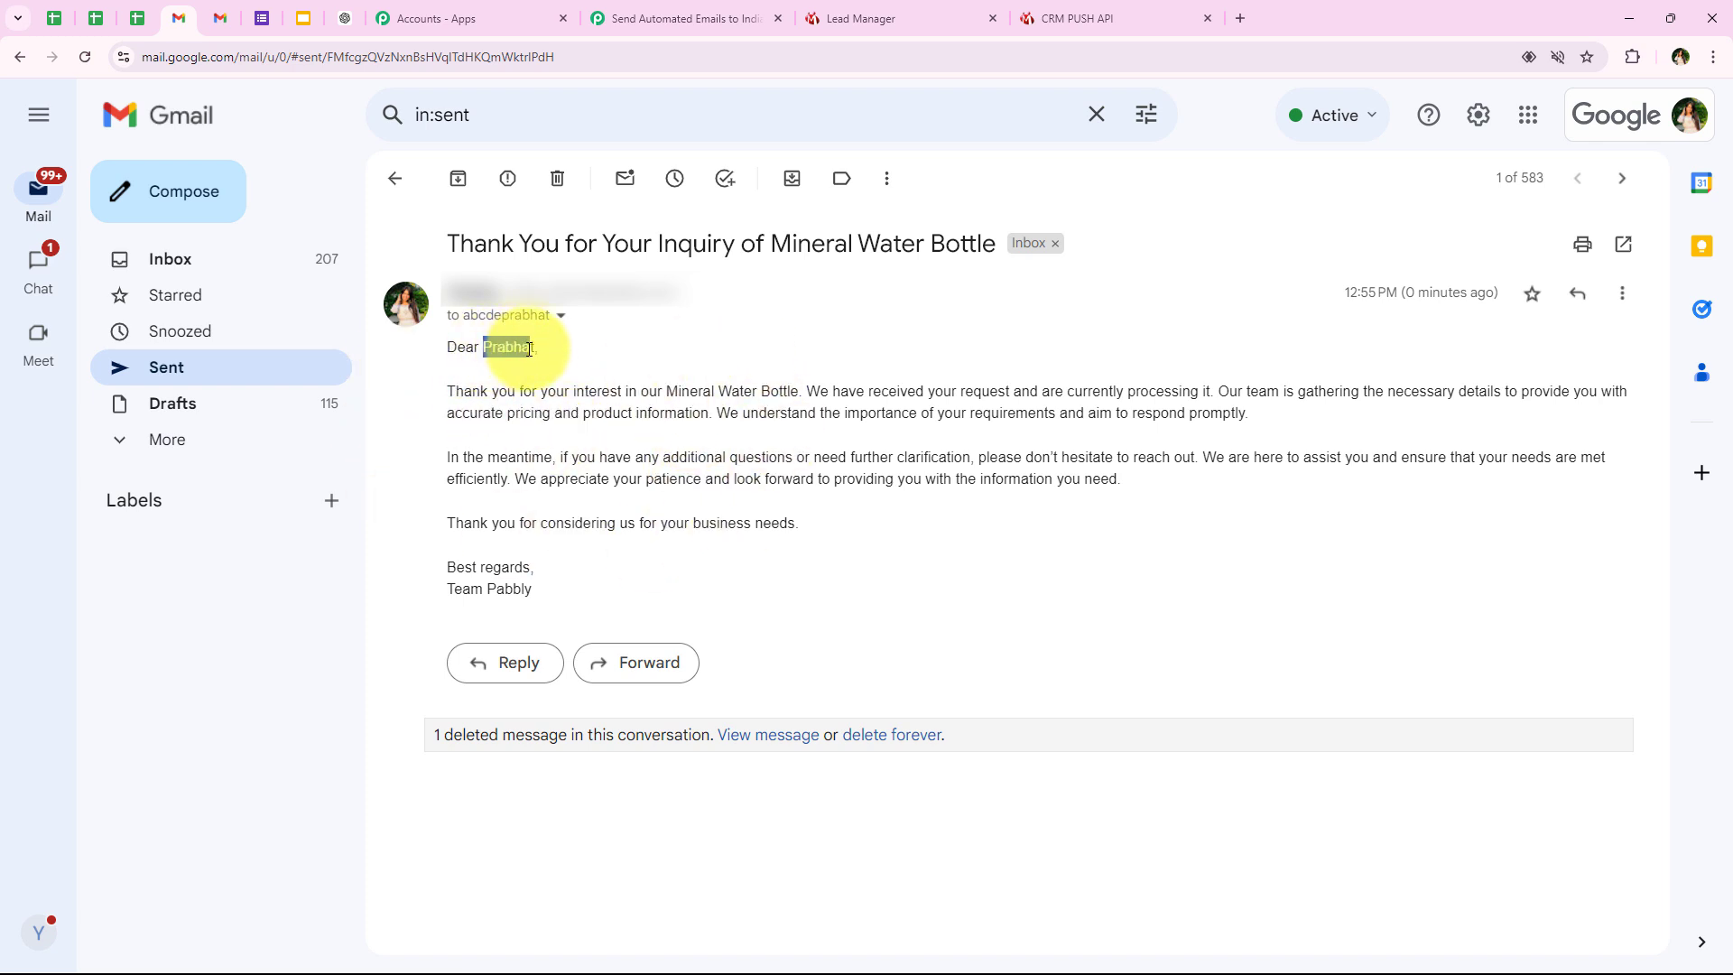
click(505, 348)
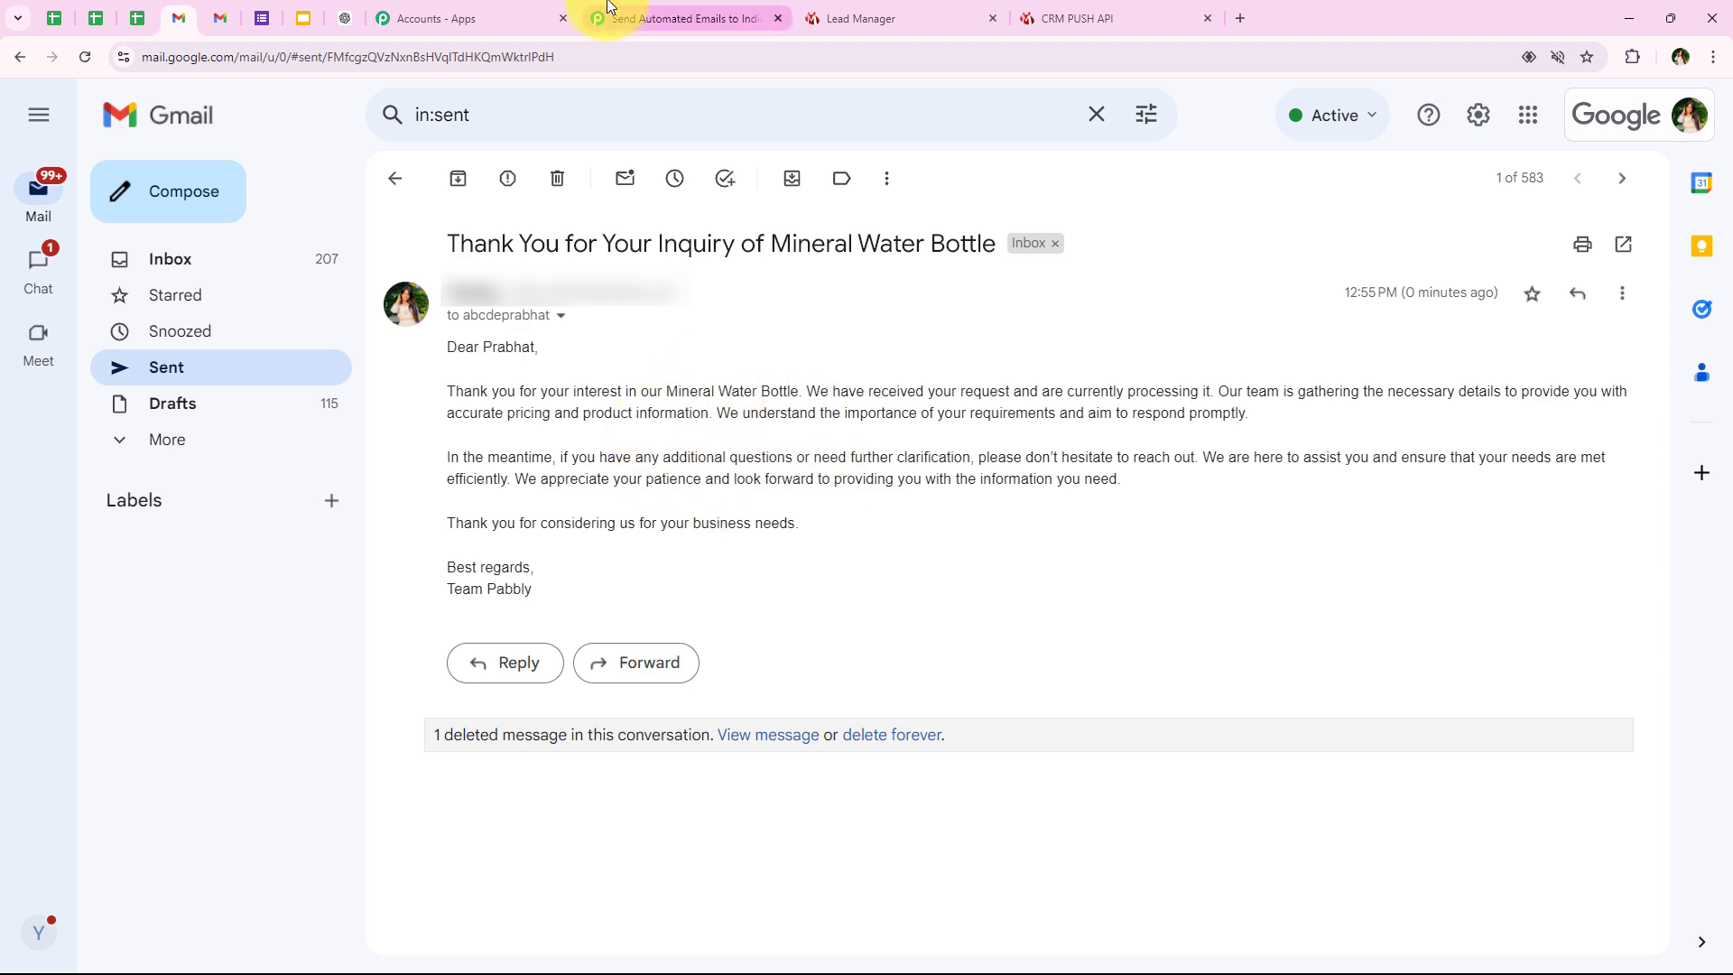
click(608, 12)
scroll(214, 199, up, 10)
Collapse the Gmail Send Email (V2) step, leaving just the IndiaMART trigger and Gmail action.
scroll(214, 199, up, 5)
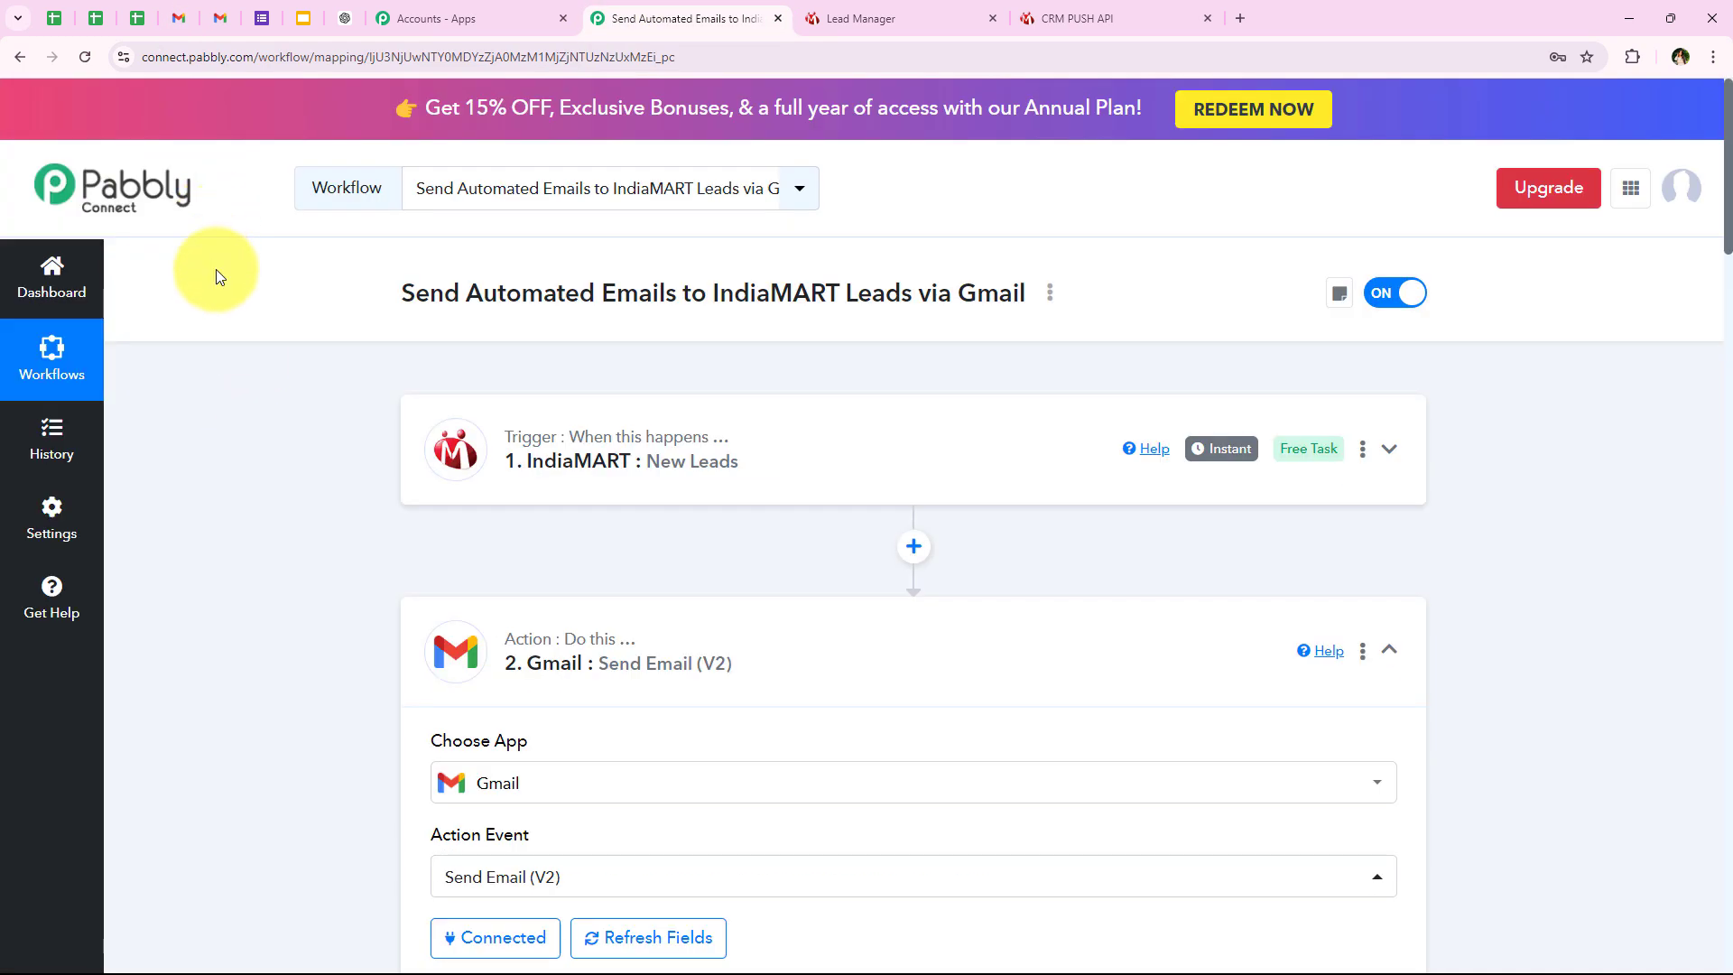
click(577, 690)
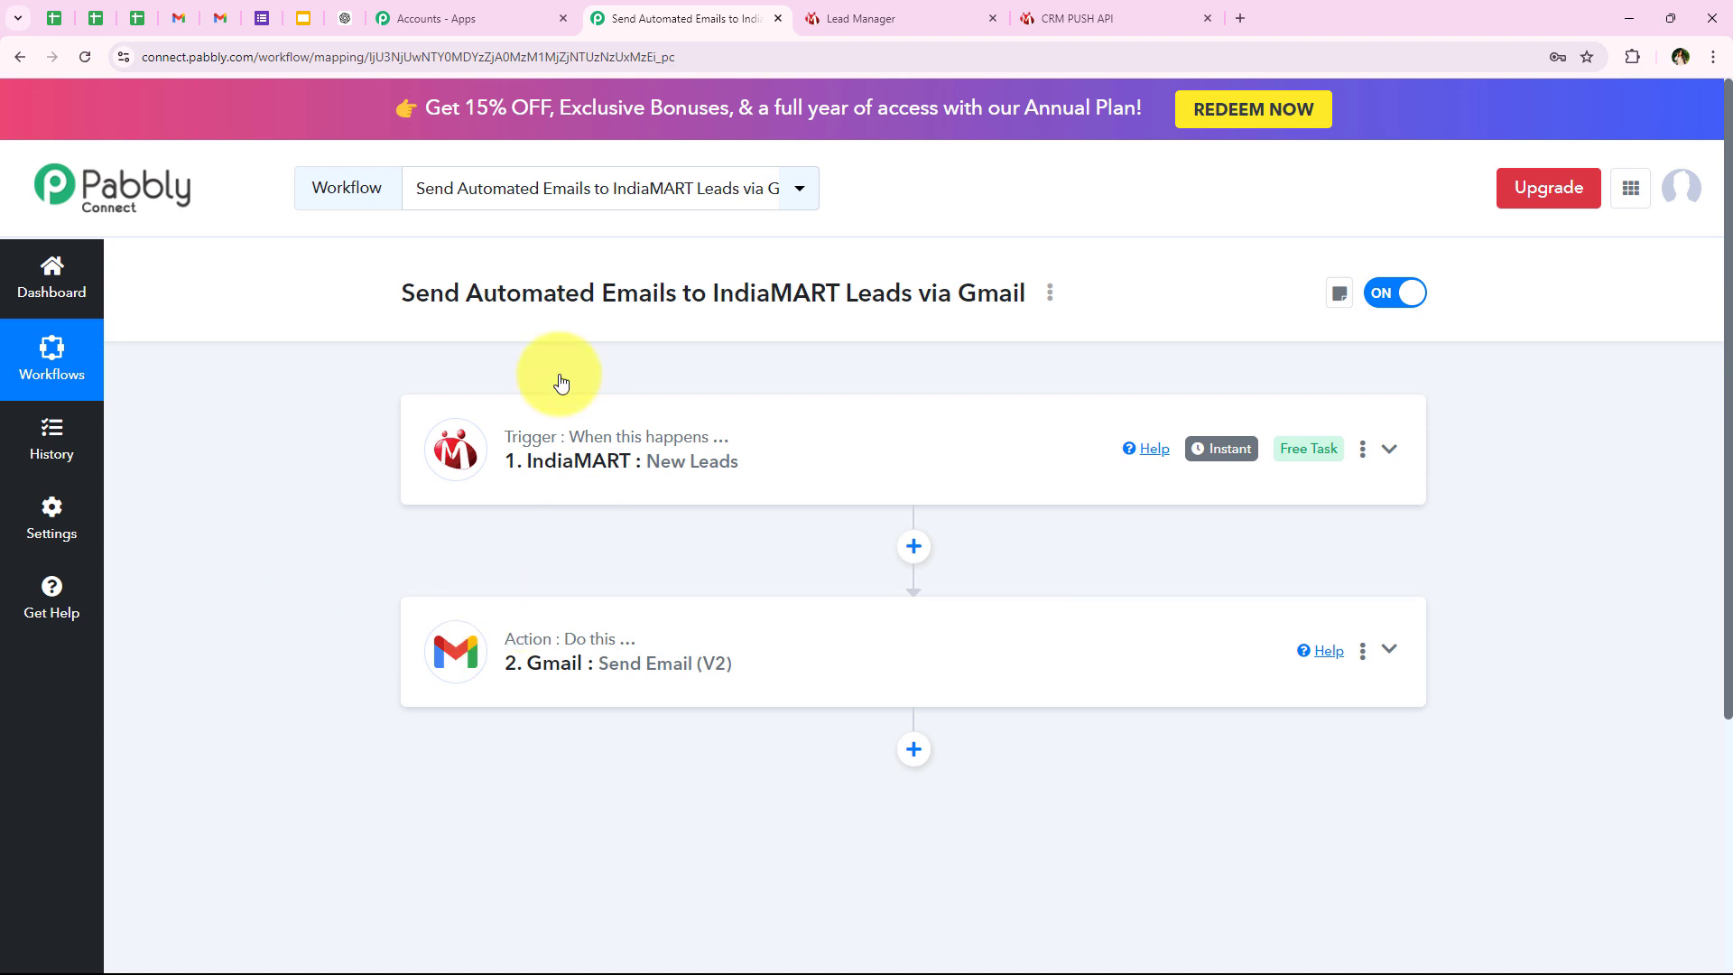
click(178, 18)
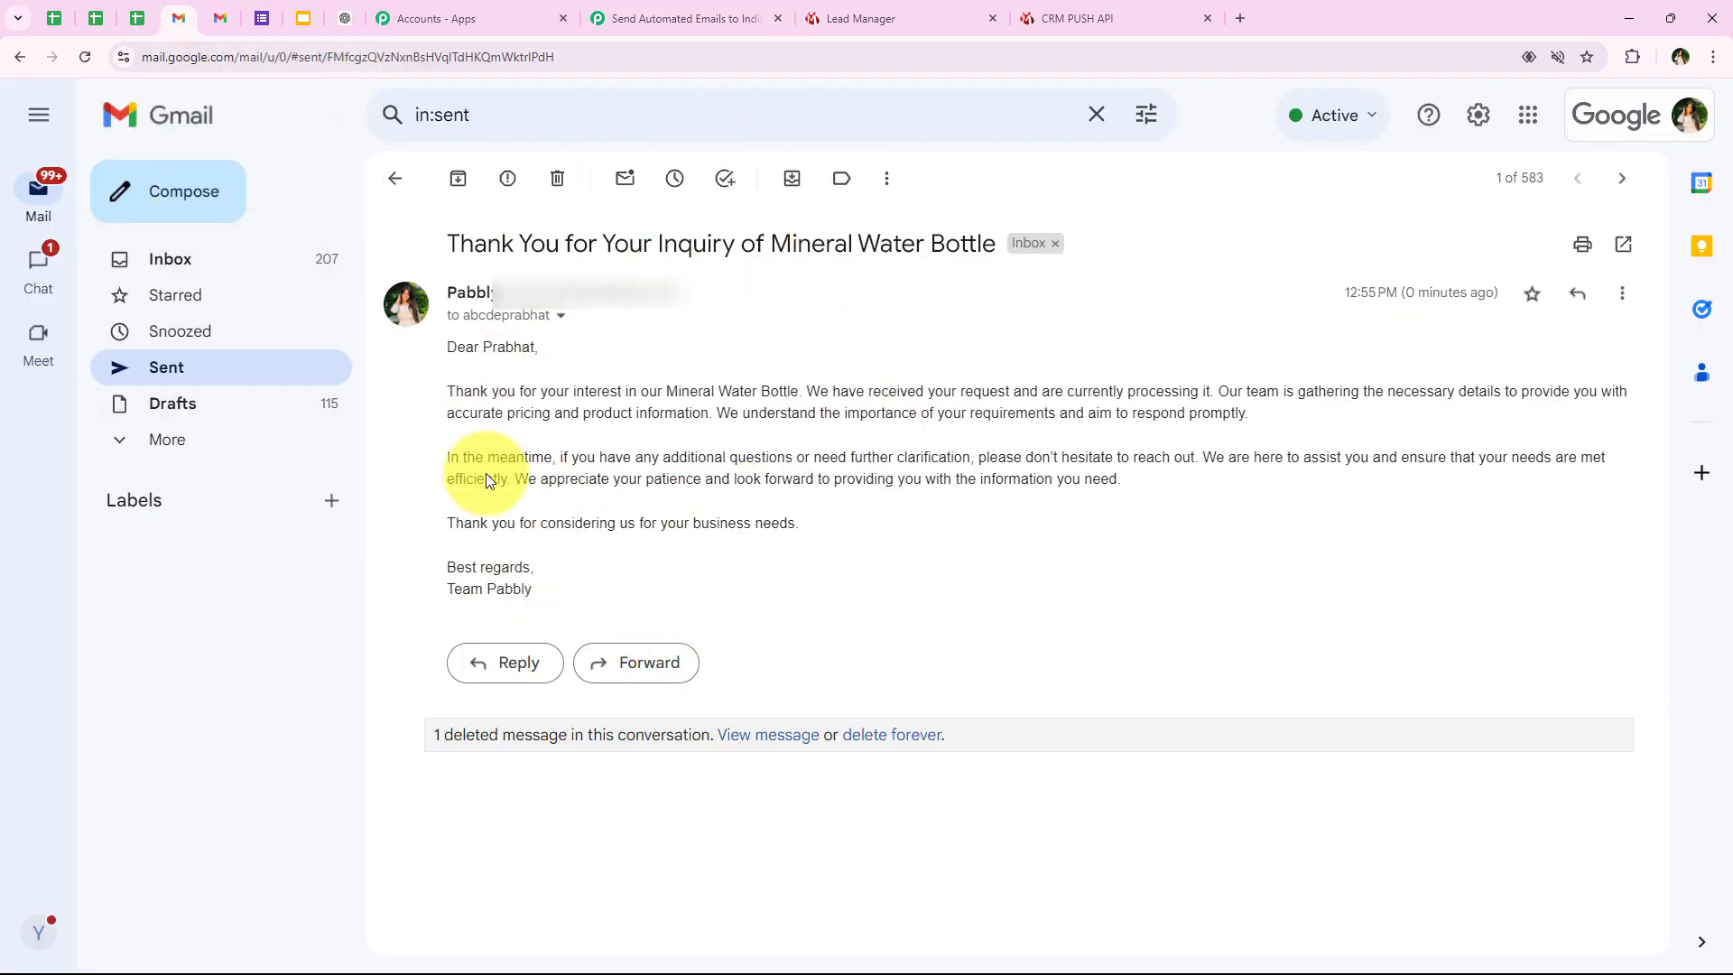
click(676, 11)
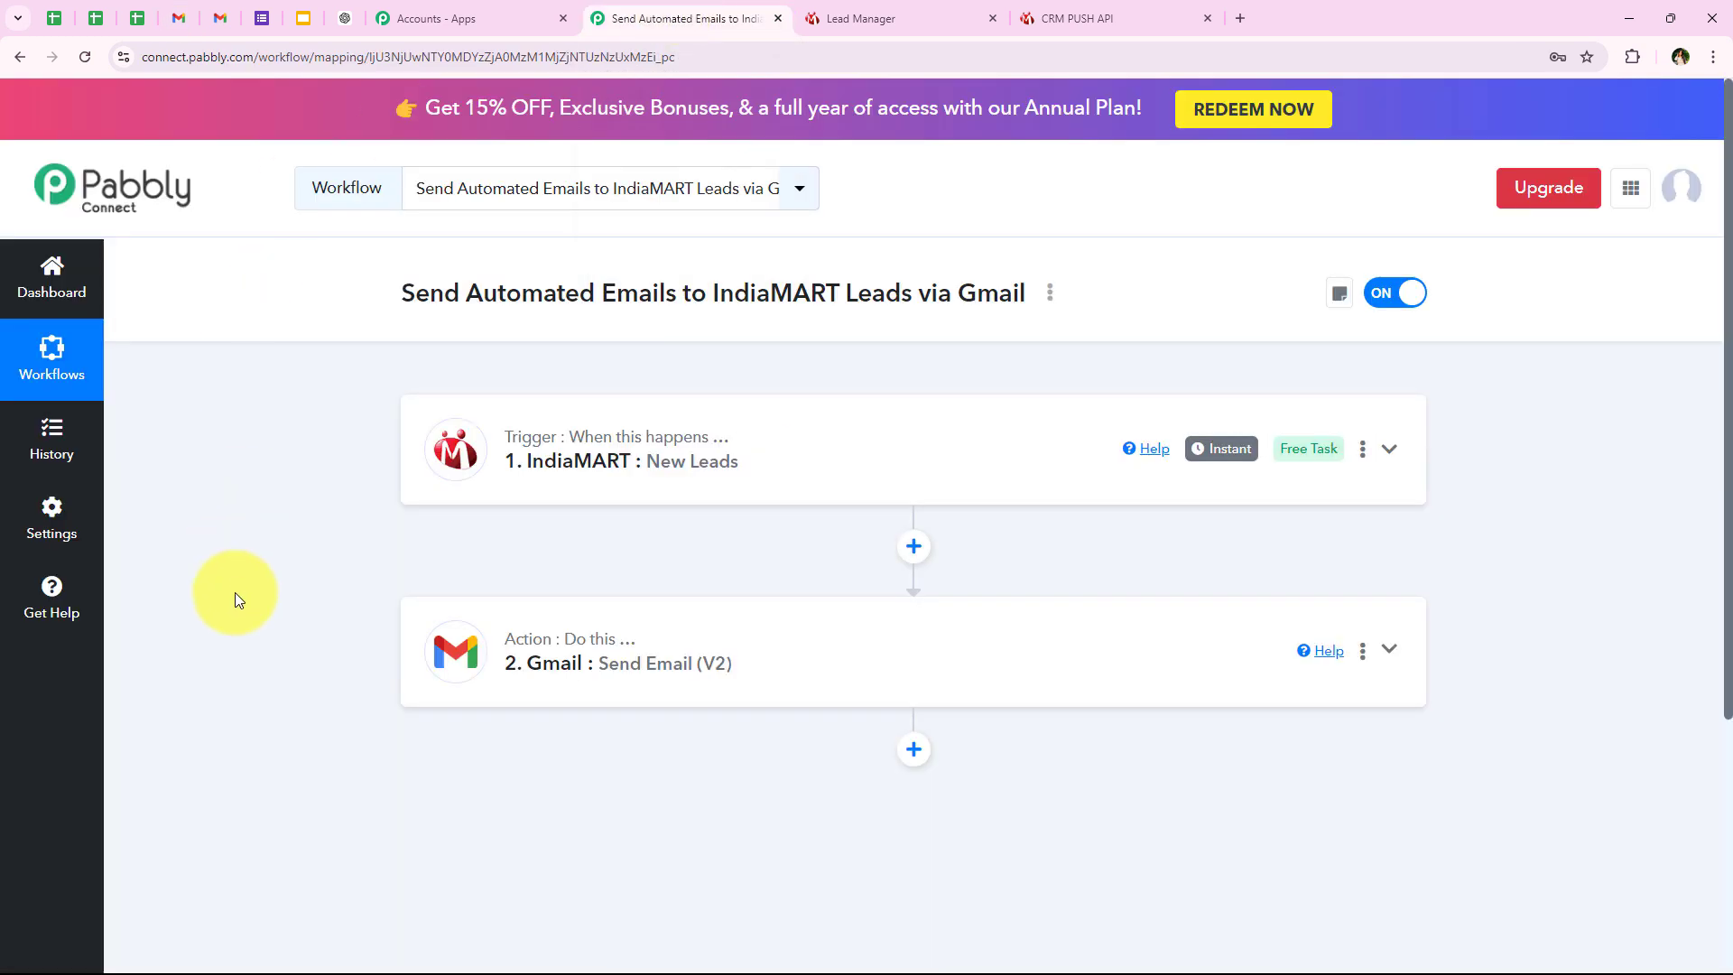